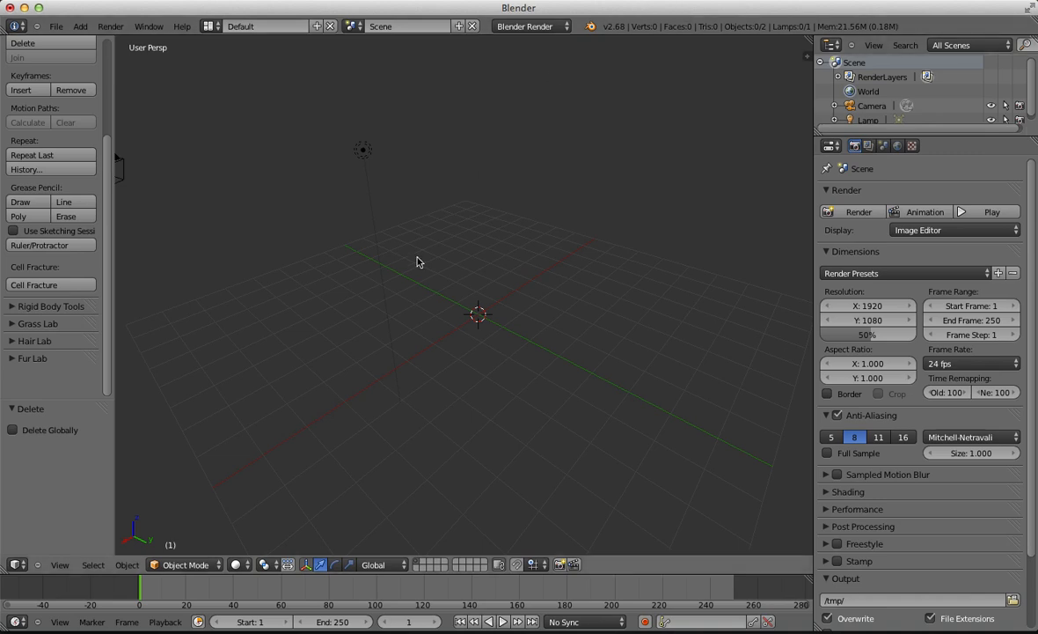
# Step: Switch to Safari and examine the example hairstyles and type names shown on the Hair Lab wiki page
pyautogui.moveTo(642, 464); pyautogui.dragTo(603, 316, button='middle')
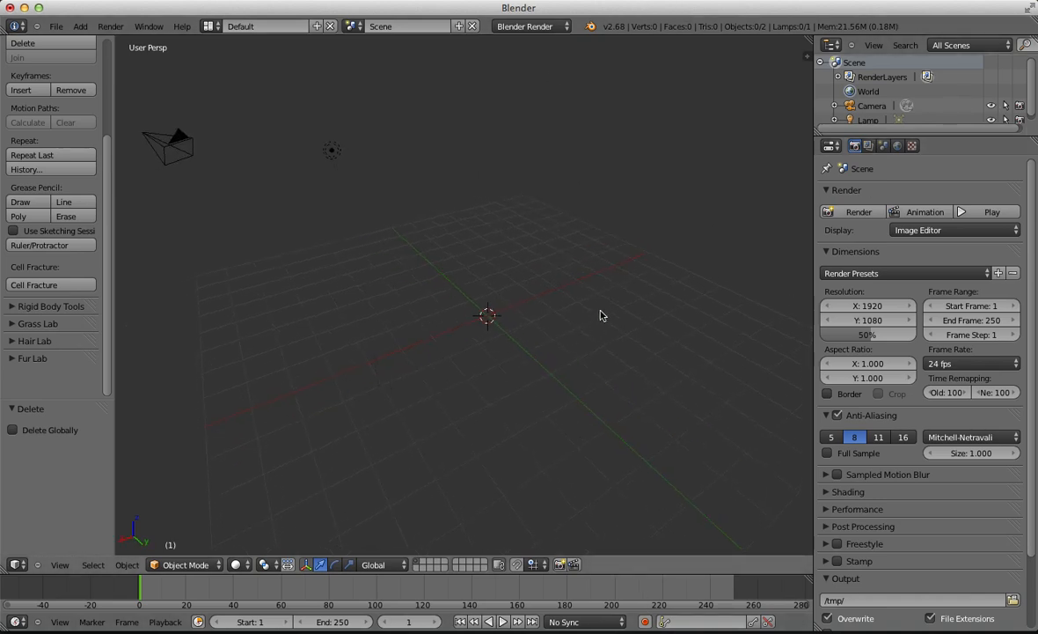
pyautogui.press('super+Tab')
pyautogui.press('super+Tab')
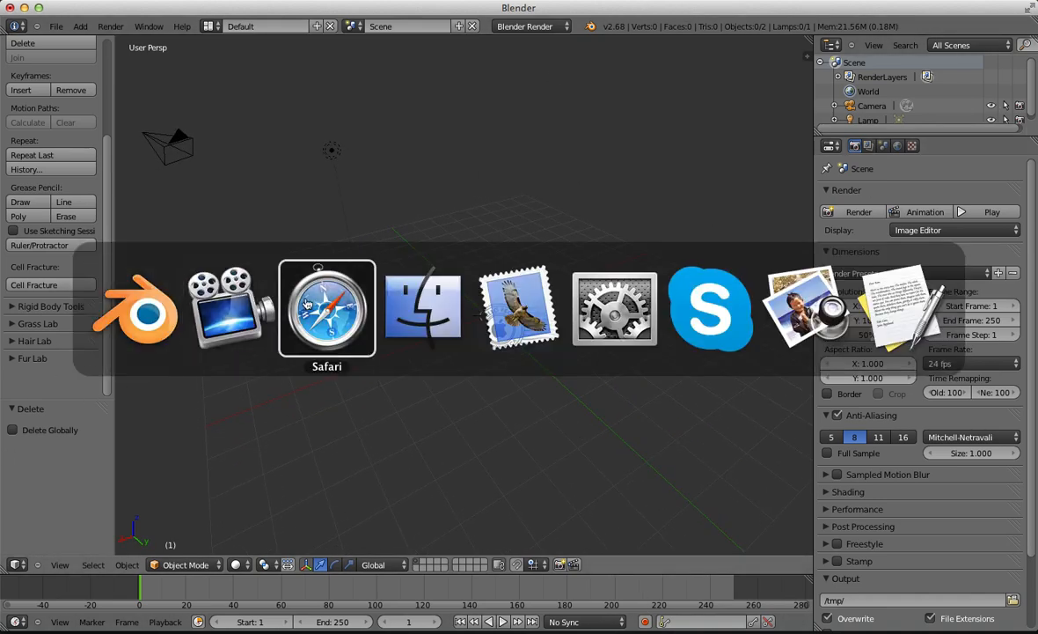
pyautogui.scroll(20, 721, 425)
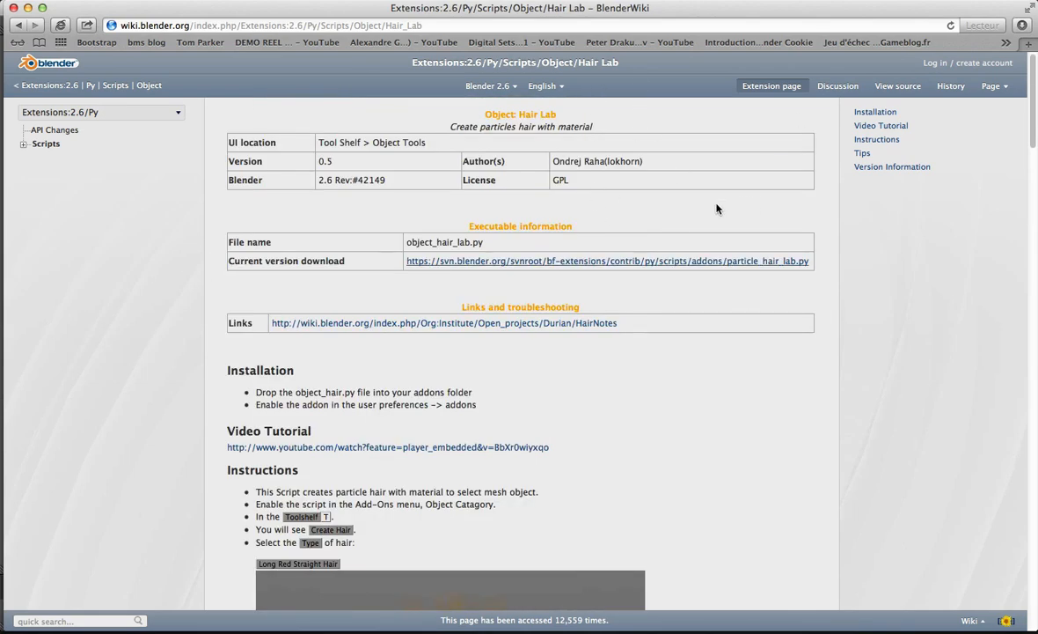
pyautogui.scroll(-15, 670, 323)
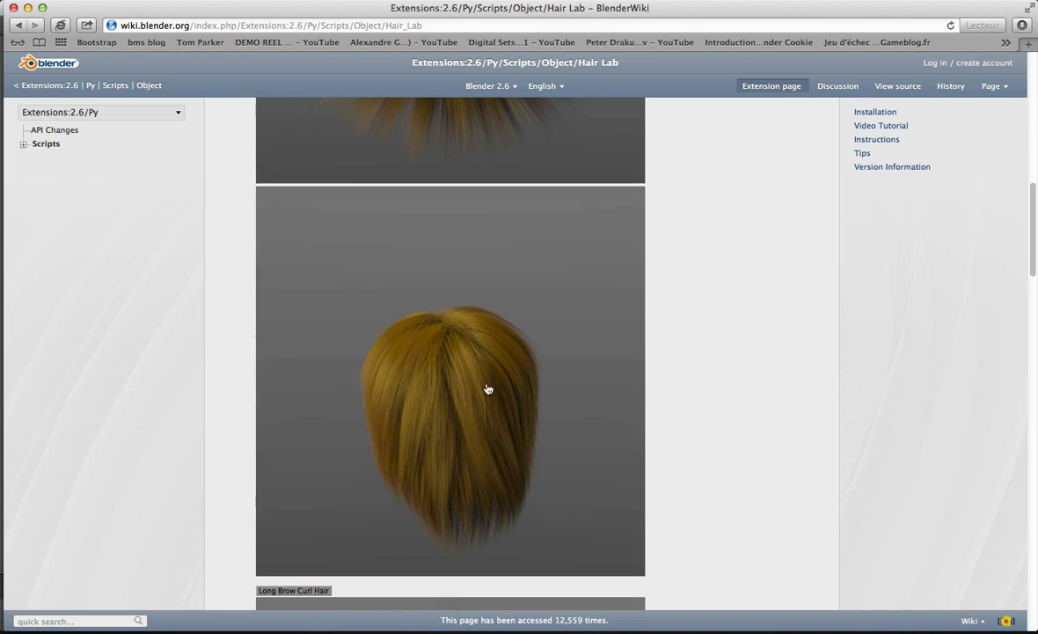
pyautogui.scroll(-8, 488, 389)
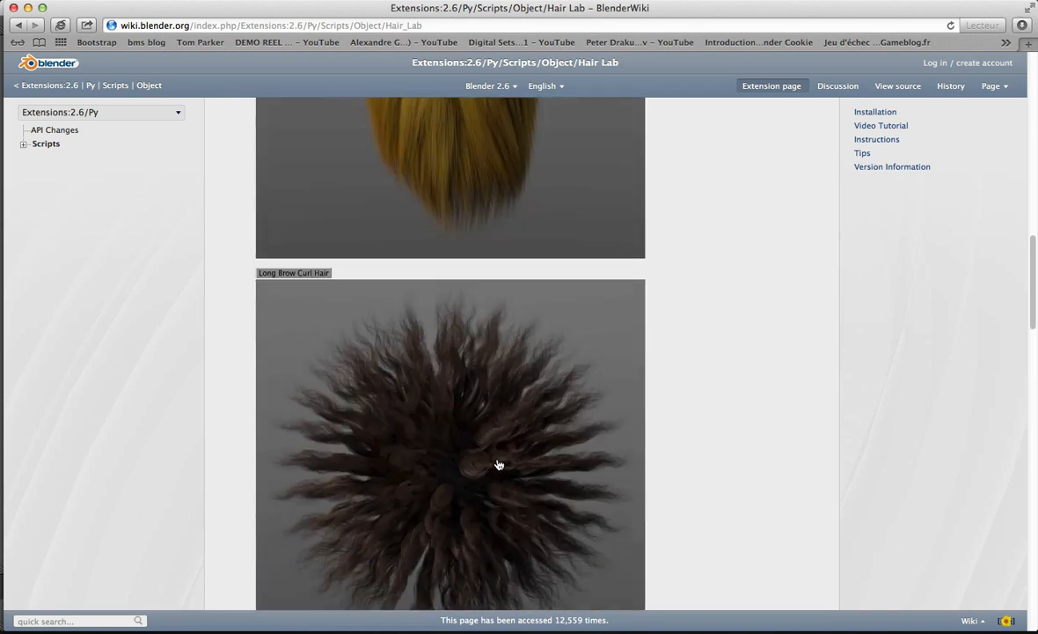
pyautogui.scroll(-5, 537, 462)
pyautogui.scroll(2, 688, 449)
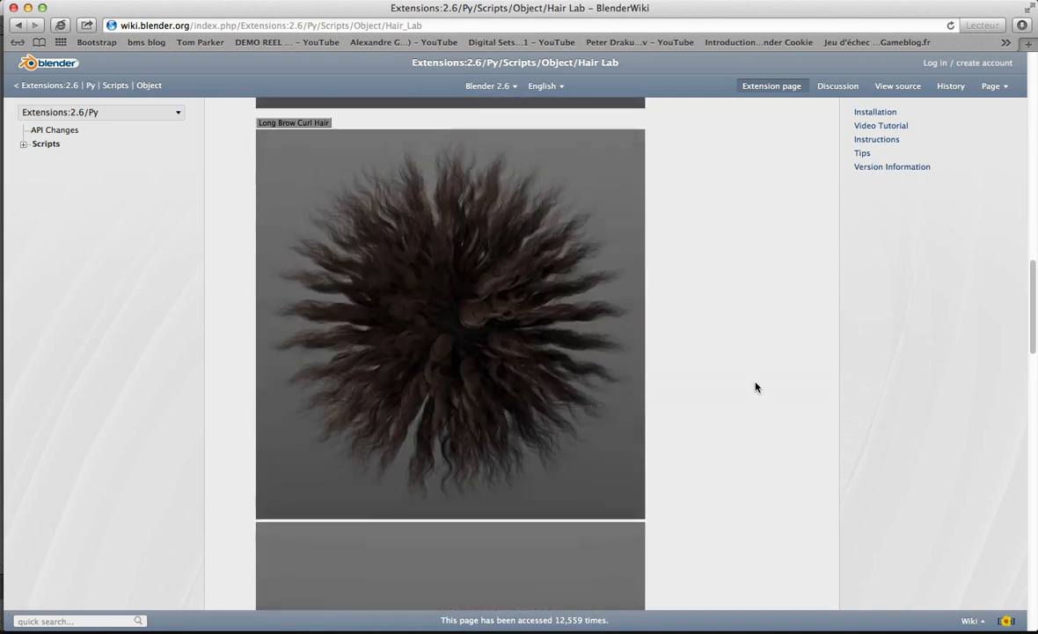
pyautogui.scroll(-15, 618, 351)
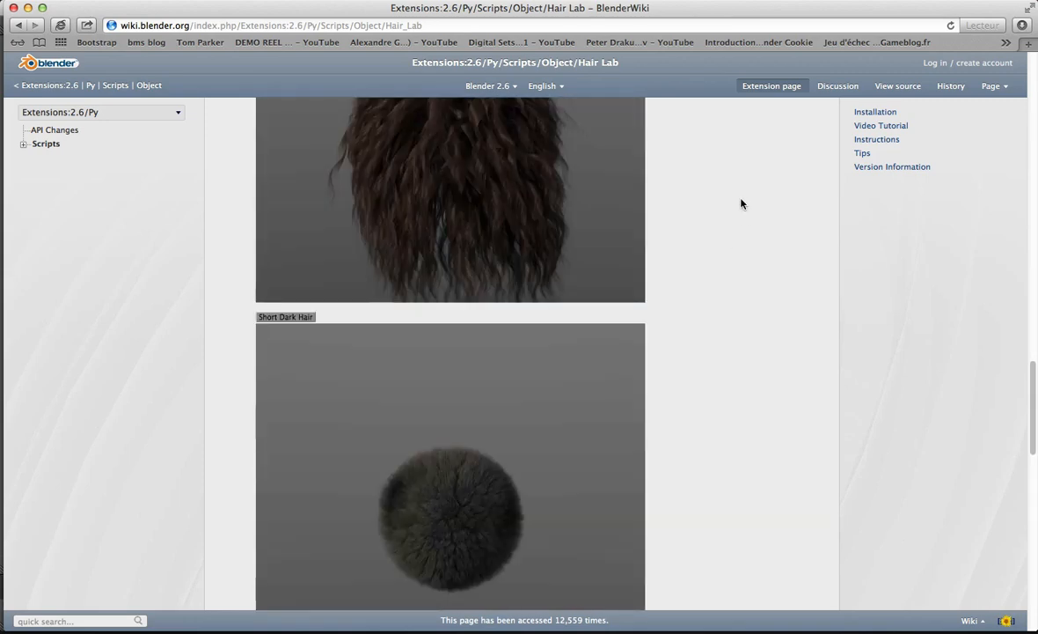
pyautogui.scroll(2, 621, 234)
pyautogui.scroll(-1, 523, 305)
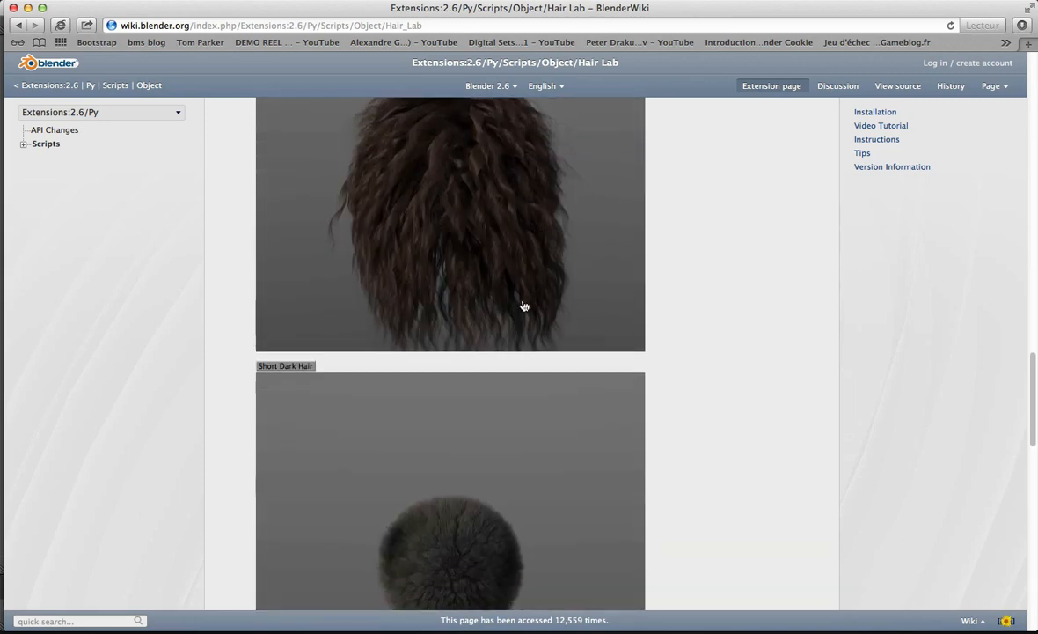
pyautogui.scroll(-9, 471, 453)
pyautogui.scroll(-7, 430, 367)
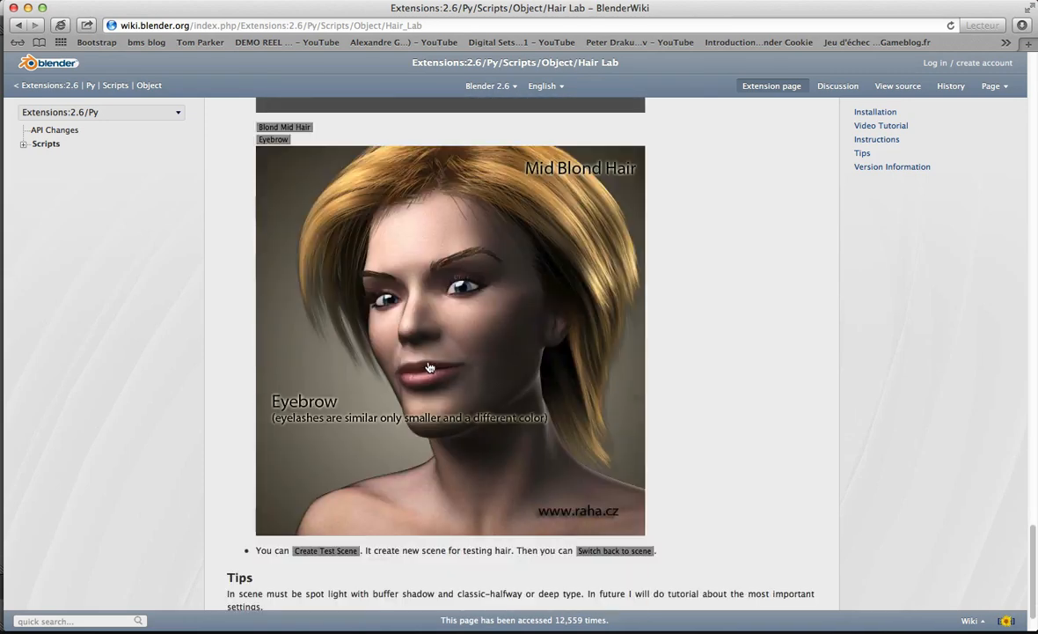
pyautogui.scroll(1, 528, 396)
pyautogui.scroll(-20, 618, 421)
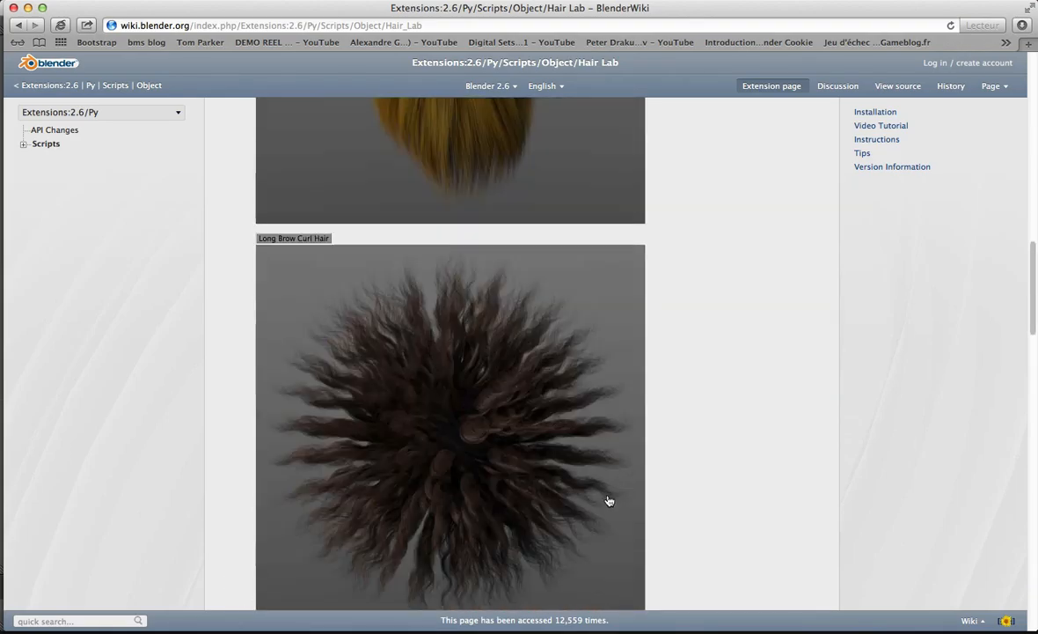
# Step: Switch back to Blender and search the add-ons in the user preferences for "Hair"
pyautogui.press('super+Tab')
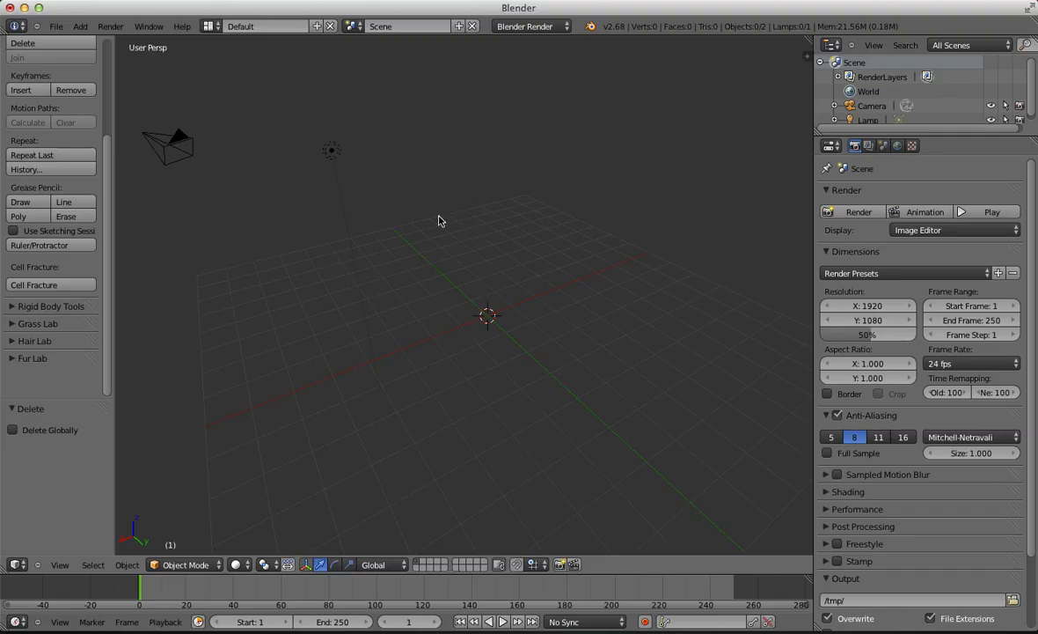
pyautogui.hotkey('ctrl', 'alt', 'u')
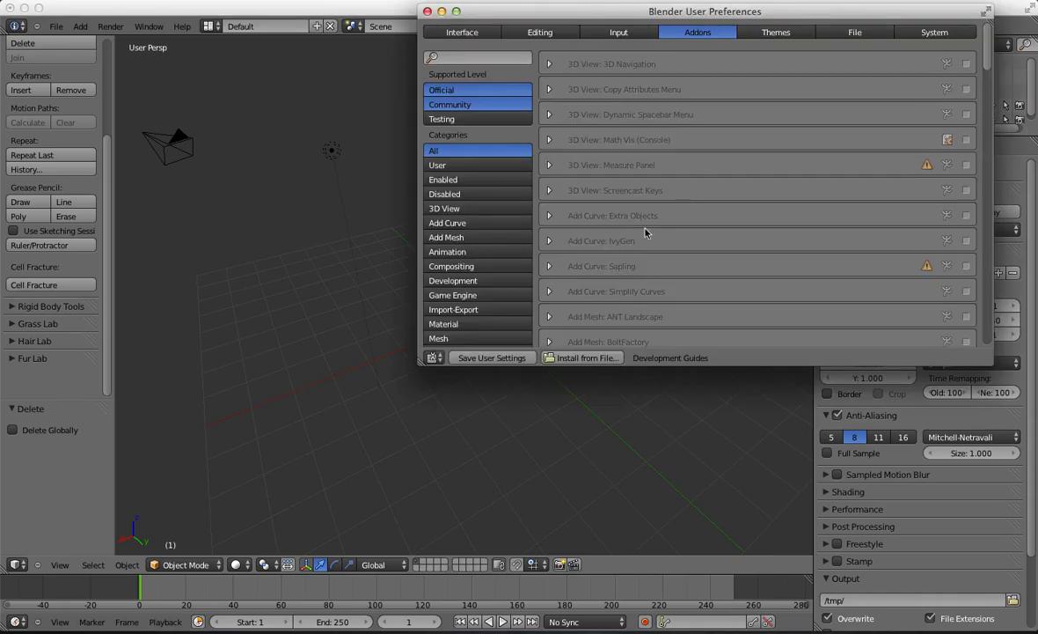
pyautogui.moveTo(634, 11); pyautogui.dragTo(431, 83)
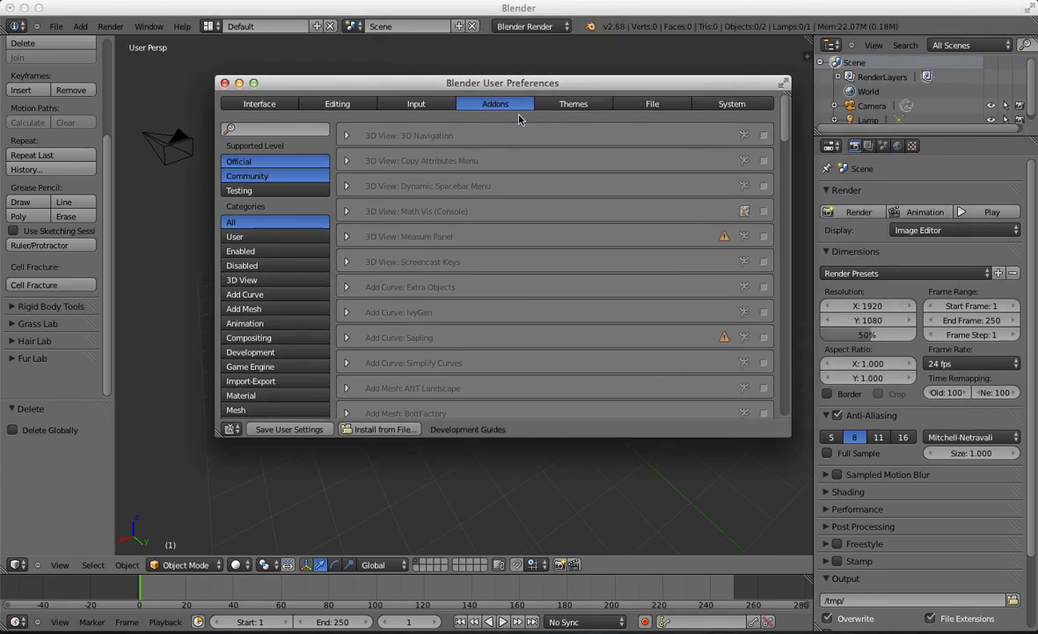
pyautogui.click(259, 126)
pyautogui.write('Hair')
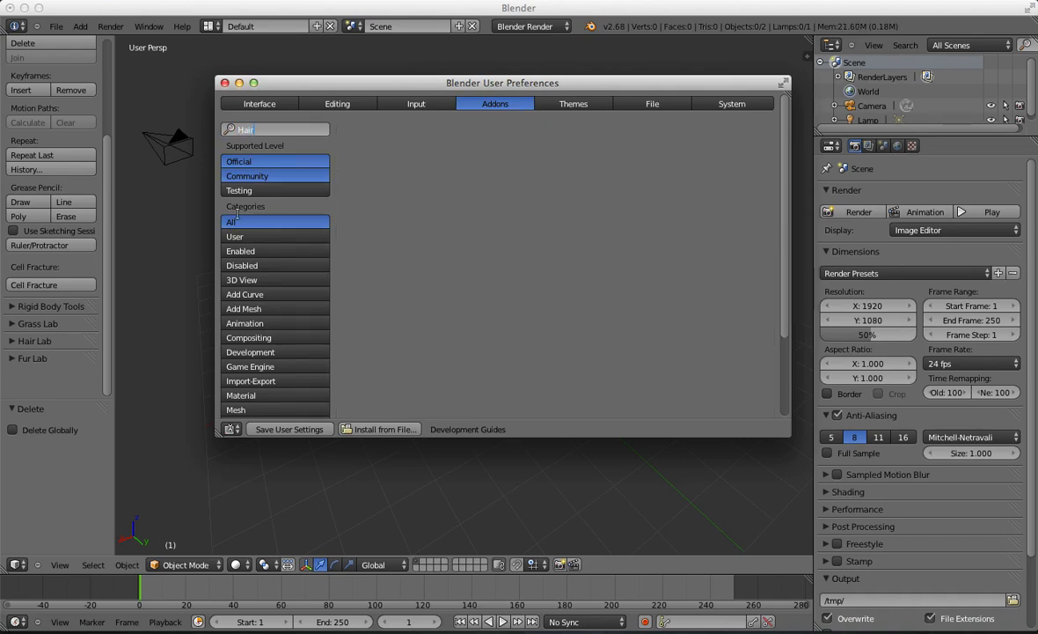
# Step: Replace the add-on search with "Gras" and close the user preferences
pyautogui.press('BackSpace')
pyautogui.press('BackSpace')
pyautogui.press('BackSpace')
pyautogui.press('BackSpace')
pyautogui.write('Gras')
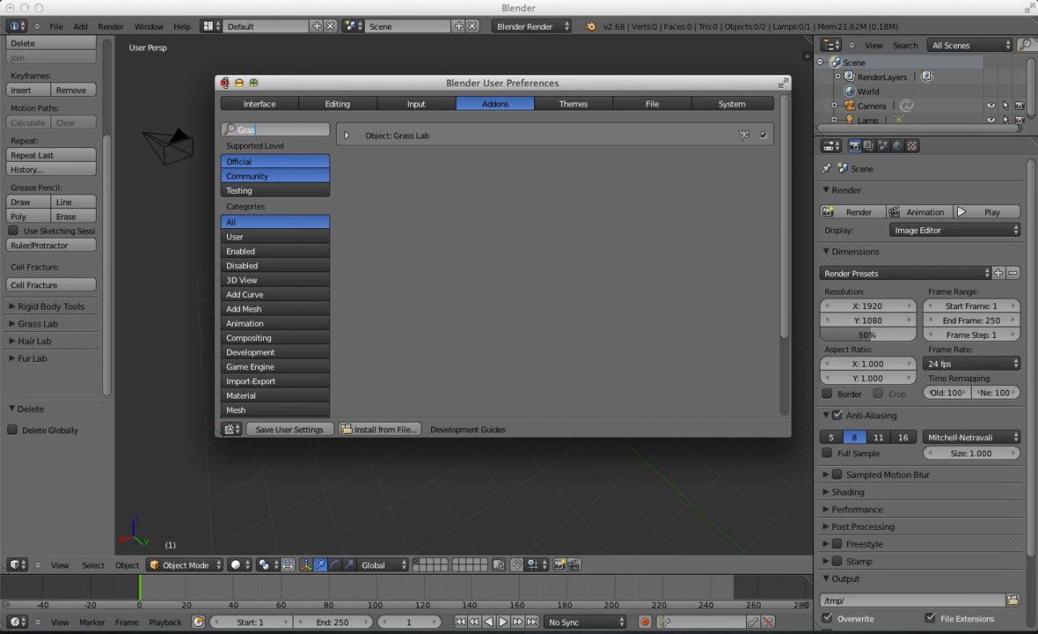
pyautogui.click(224, 82)
# Step: Widen the 3D view's tool shelf to about twice its width so the button labels fit
pyautogui.press('t')
pyautogui.press('t')
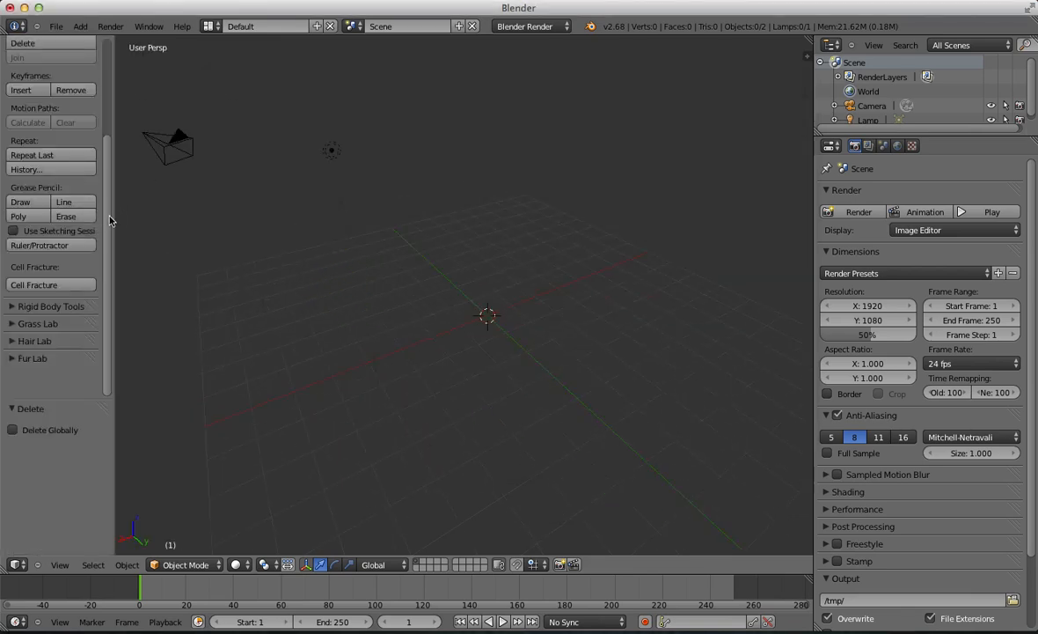
pyautogui.moveTo(115, 213); pyautogui.dragTo(247, 214)
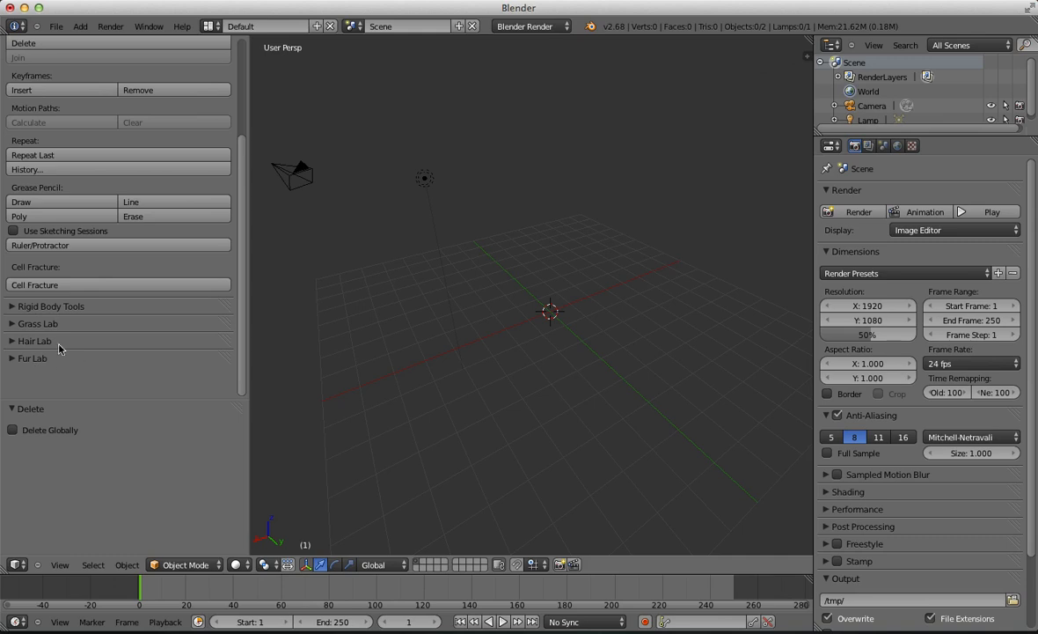
# Step: Expand the Hair Lab tools and create the add-on's test scene
pyautogui.click(36, 324)
pyautogui.click(37, 324)
pyautogui.moveTo(689, 337); pyautogui.dragTo(505, 347, button='middle')
pyautogui.click(51, 341)
pyautogui.scroll(-1, 199, 238)
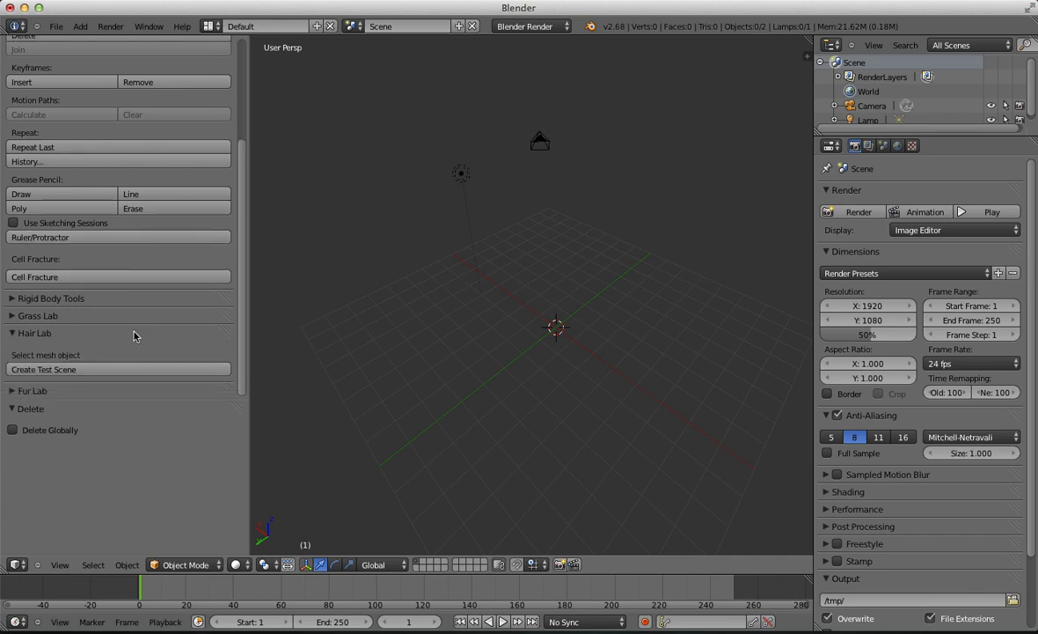
pyautogui.click(130, 369)
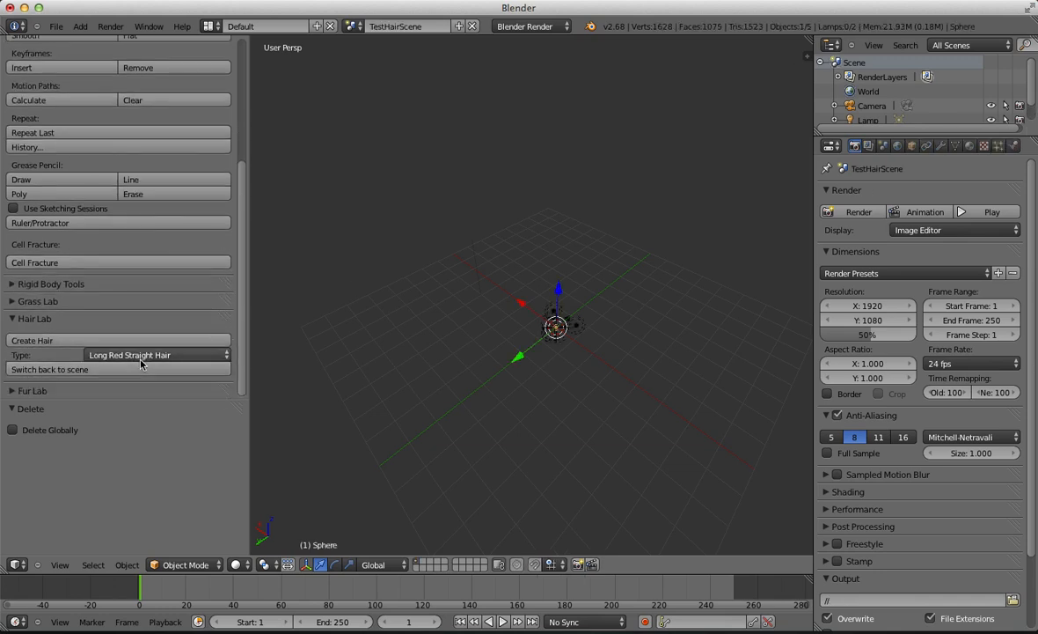
# Step: Inspect the test scene's sphere and lamps, ending with the view through the scene camera
pyautogui.scroll(10, 730, 310)
pyautogui.moveTo(733, 450); pyautogui.dragTo(379, 298, button='middle')
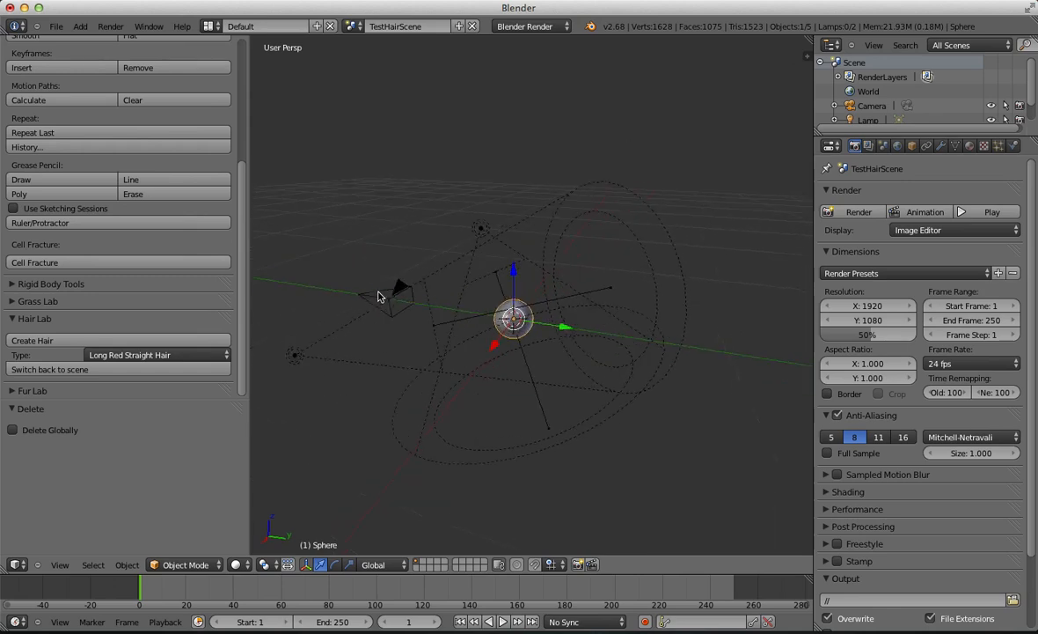
pyautogui.press('KP_0')
pyautogui.scroll(3, 456, 377)
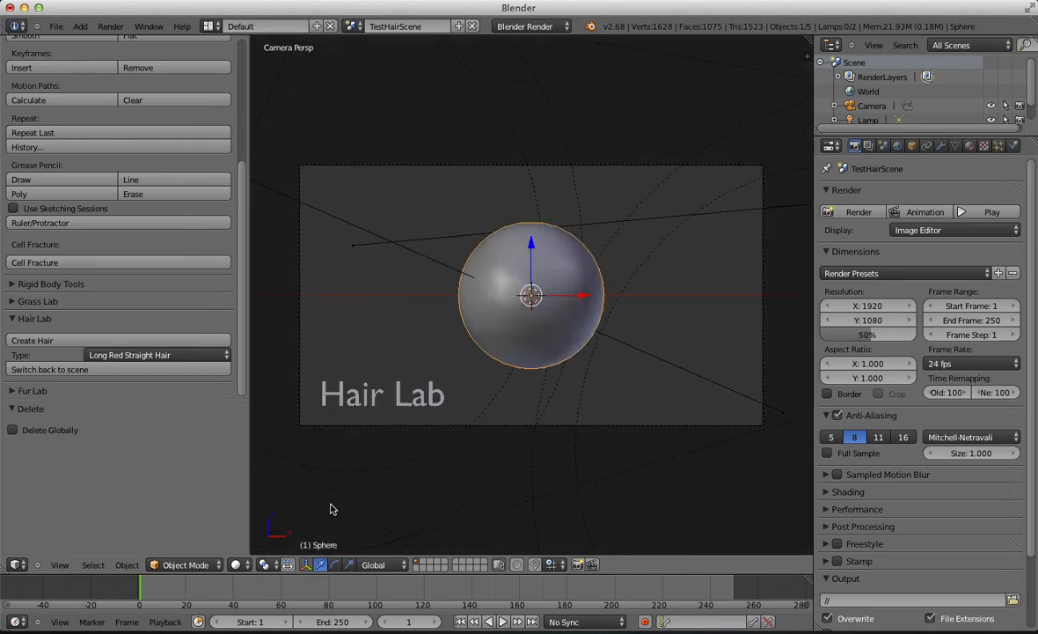
# Step: Render the test scene once and delete the "Hair Lab" text object
pyautogui.rightClick(390, 398)
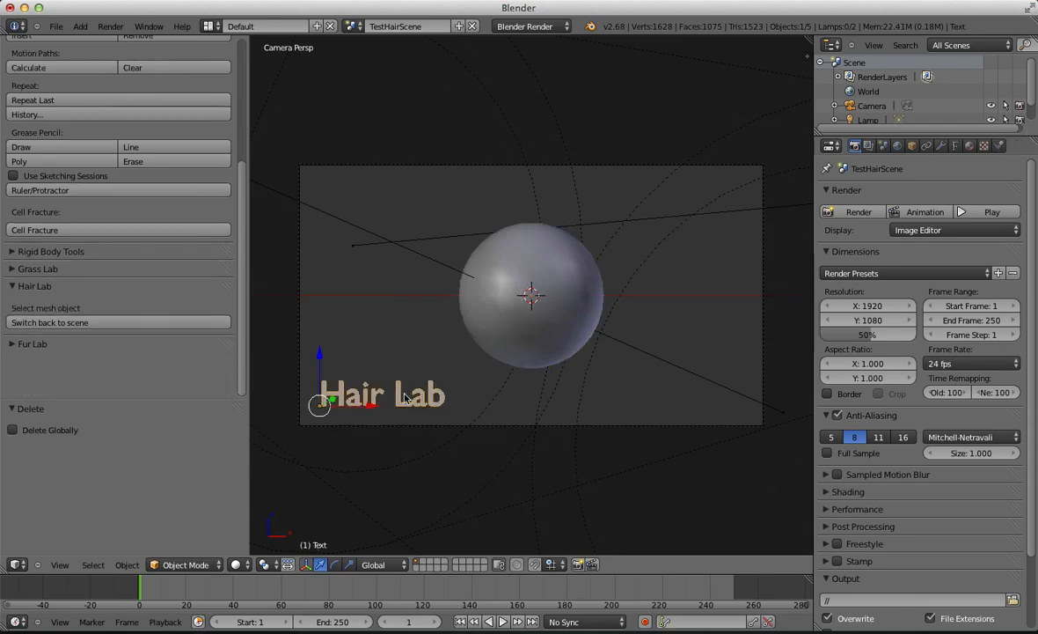
pyautogui.click(859, 211)
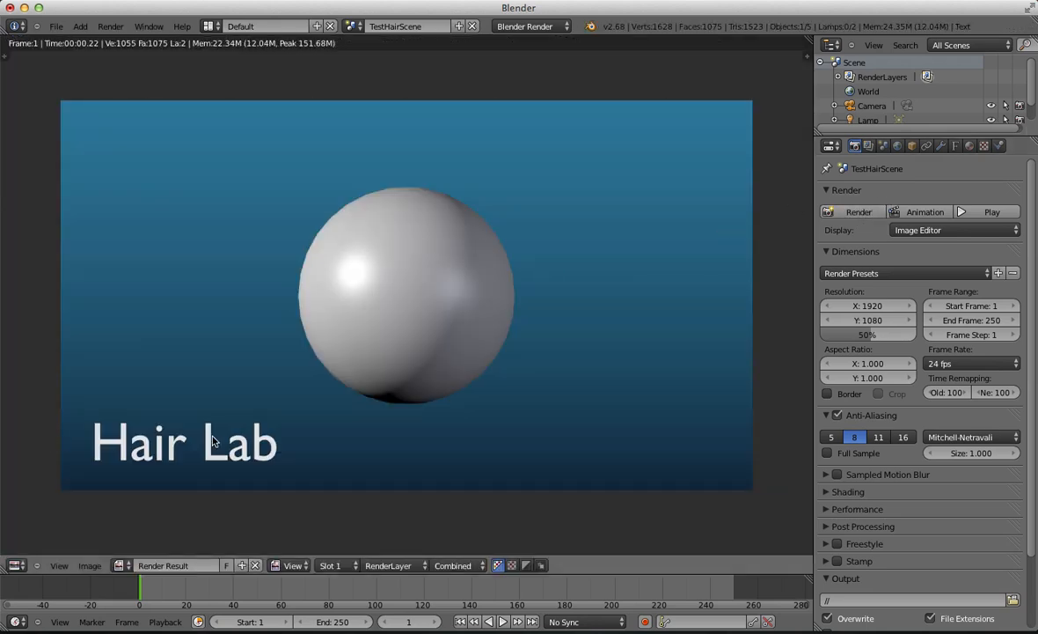
pyautogui.press('Escape')
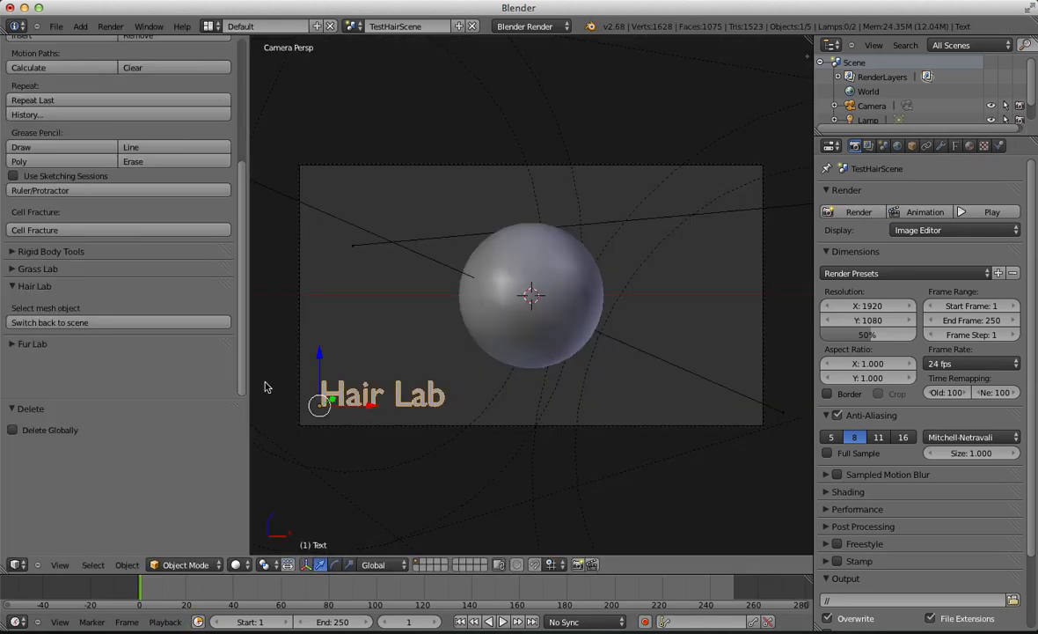
pyautogui.press('x')
pyautogui.click(435, 345)
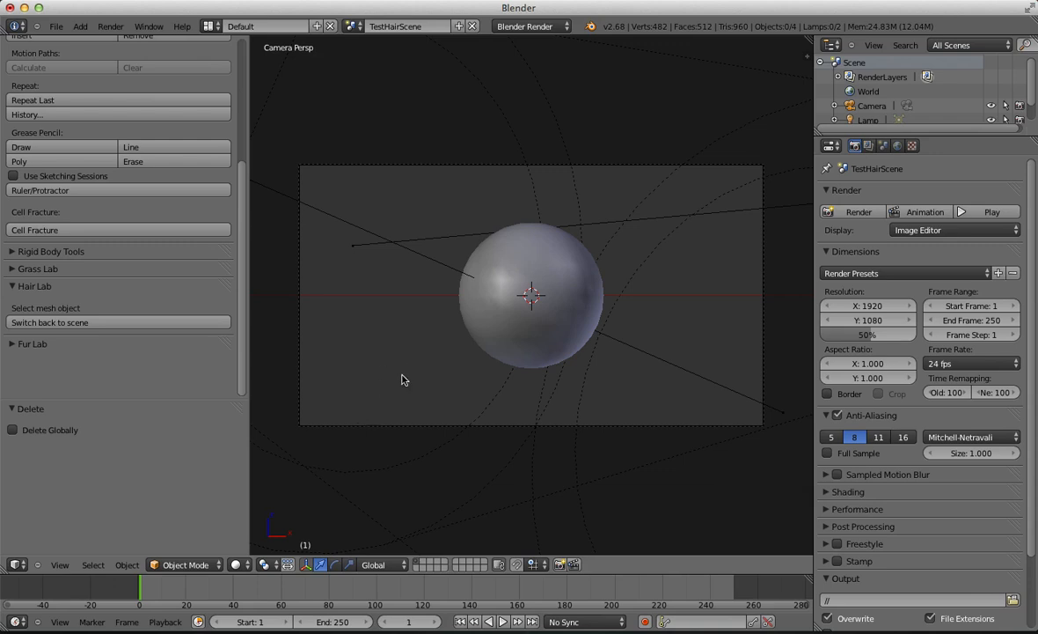
# Step: For the HairWorld world, turn off Blend Sky and set the horizon color to a grey of about R 0.179, G 0.173, B 0.179
pyautogui.click(898, 147)
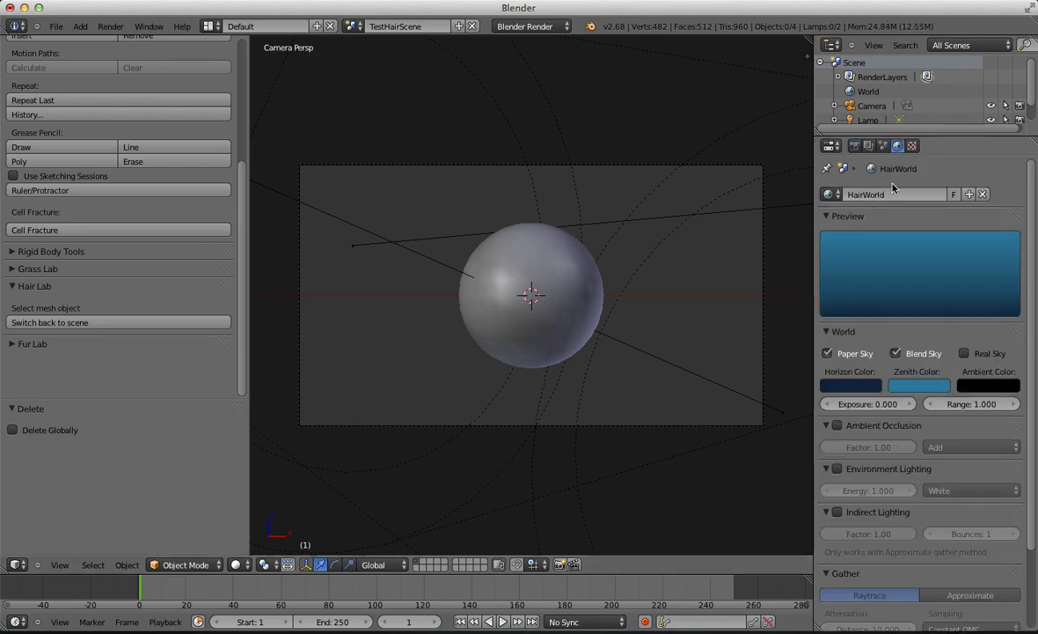
pyautogui.click(897, 353)
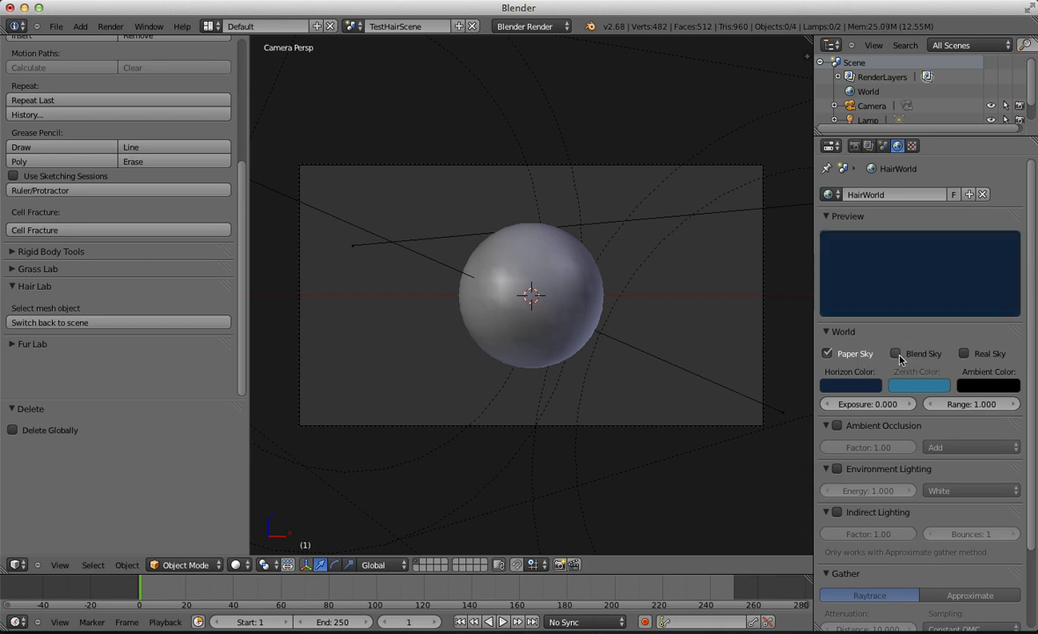
pyautogui.click(897, 353)
pyautogui.click(898, 353)
pyautogui.click(896, 354)
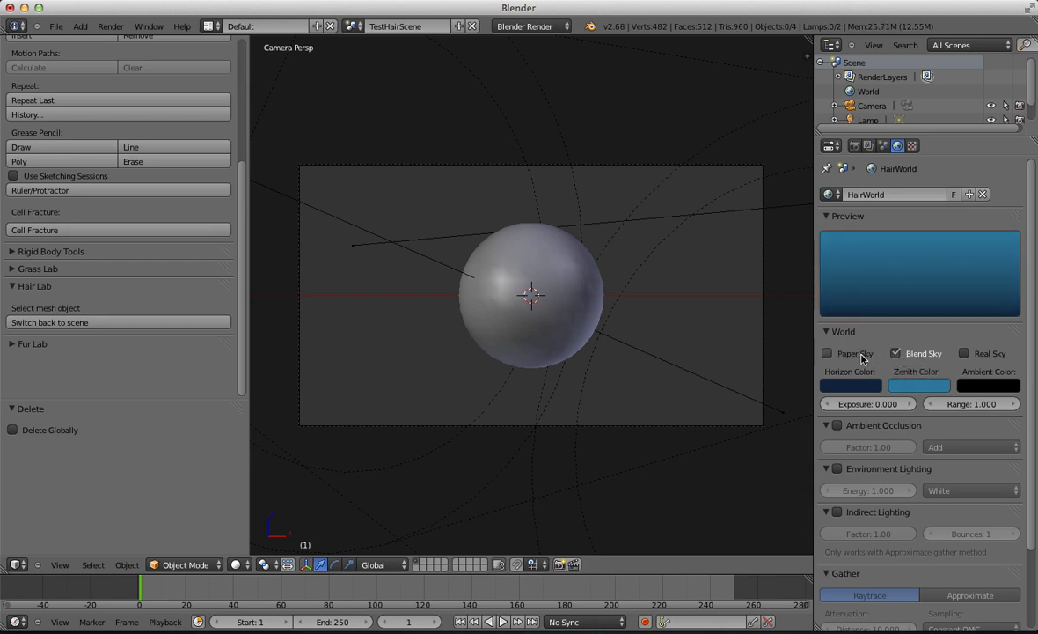
pyautogui.click(895, 354)
pyautogui.click(850, 385)
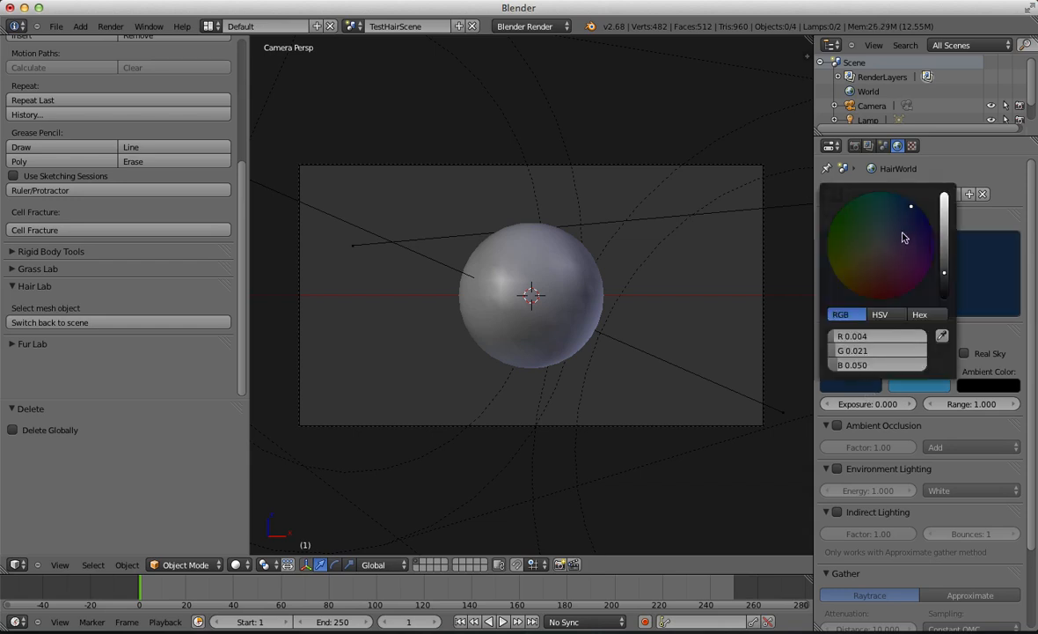
pyautogui.click(882, 244)
pyautogui.moveTo(947, 270); pyautogui.dragTo(947, 250)
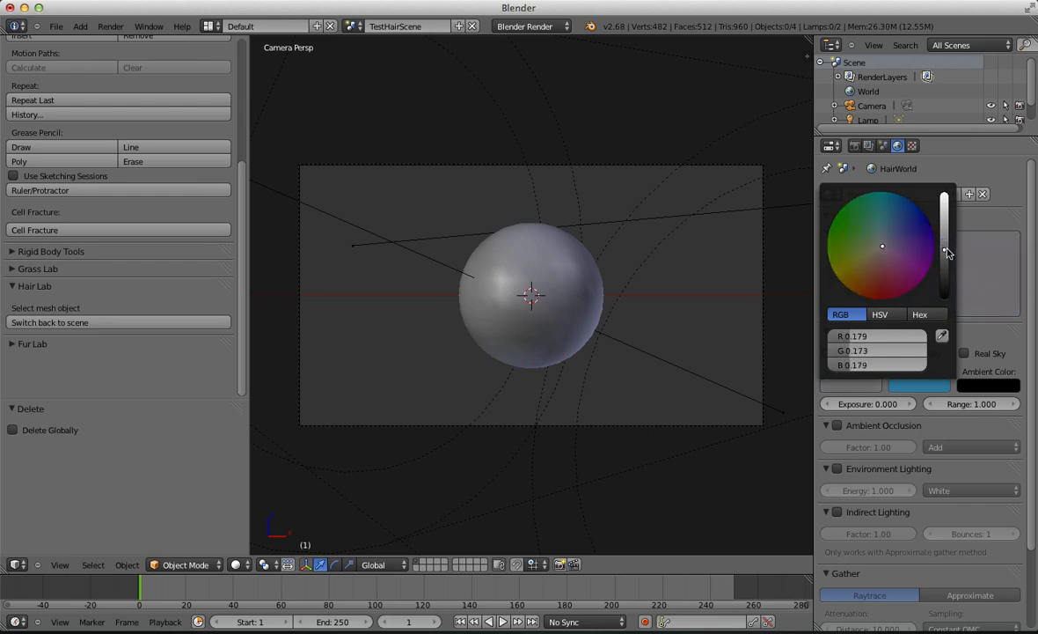
pyautogui.click(922, 385)
pyautogui.click(874, 247)
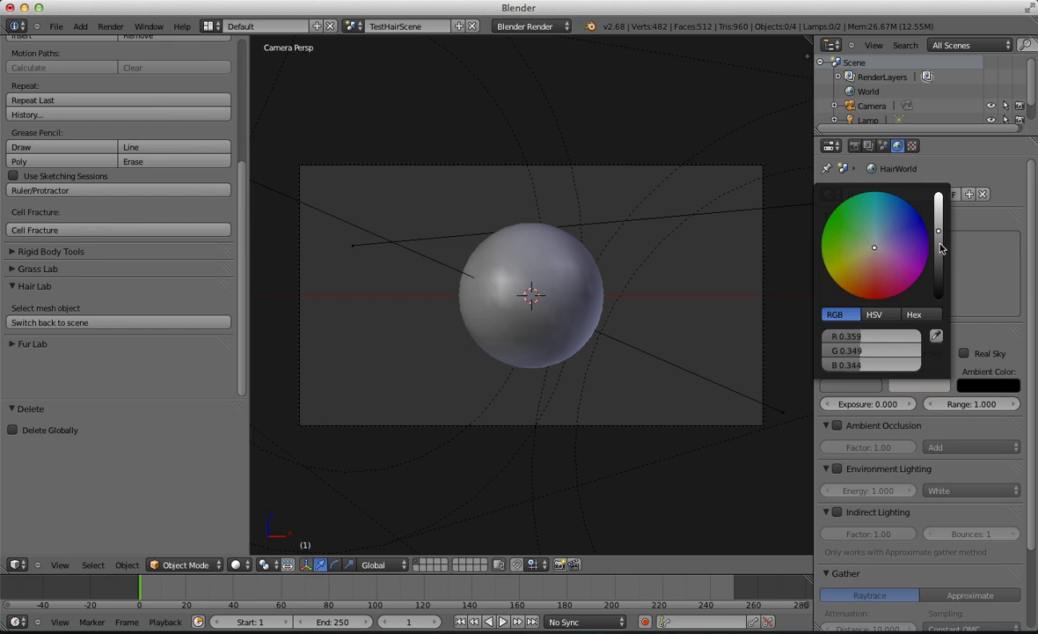
pyautogui.moveTo(939, 231); pyautogui.dragTo(940, 256)
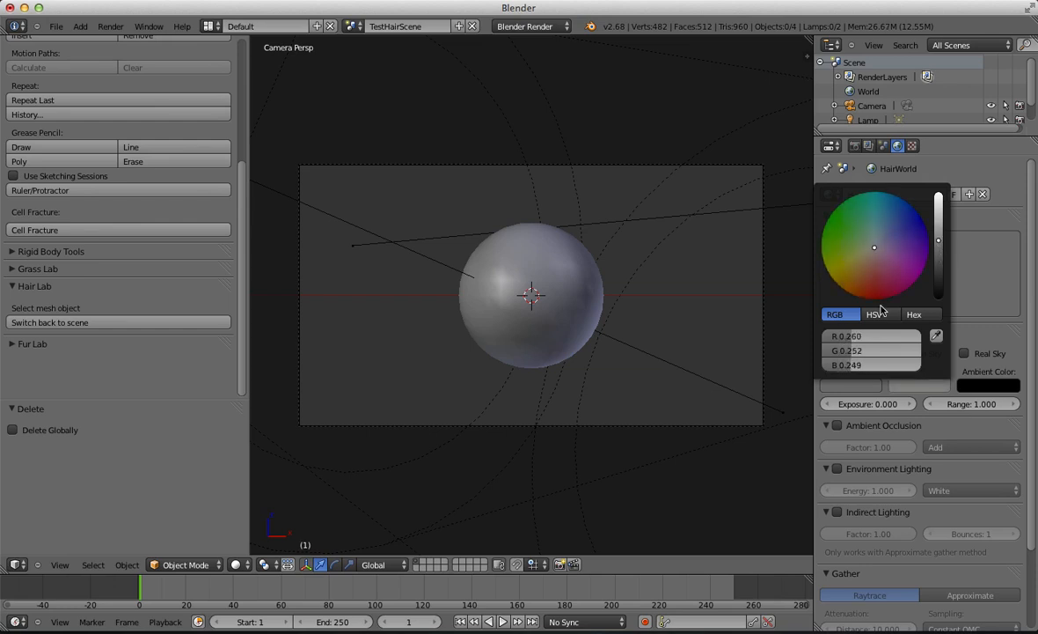
pyautogui.press('Escape')
# Step: Turn on Blend Sky and set the world's zenith color to a neutral grey of about 0.33 in each RGB channel
pyautogui.click(904, 354)
pyautogui.click(920, 385)
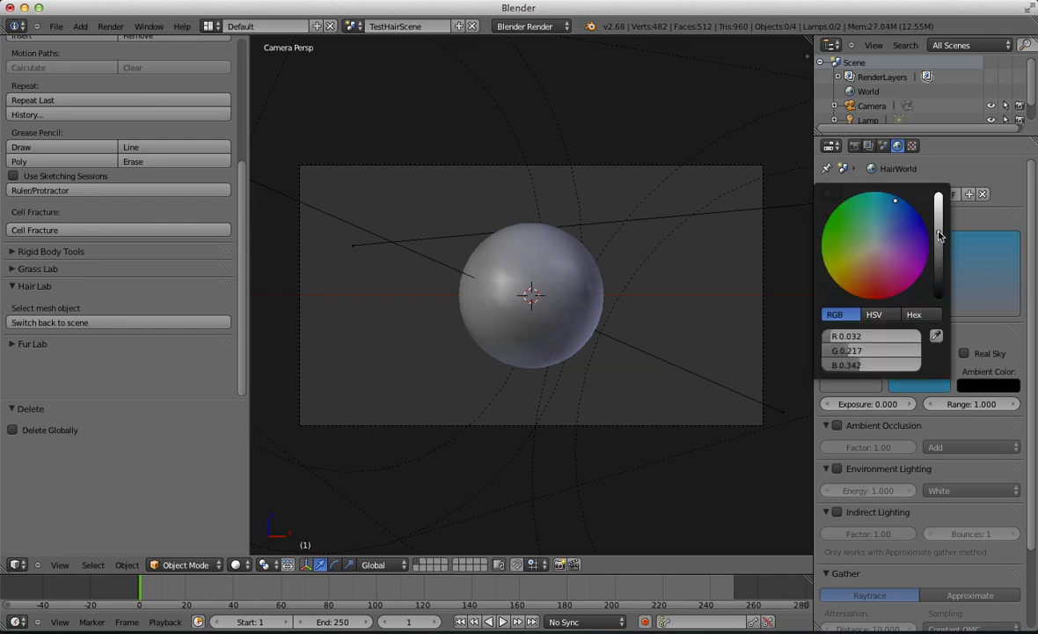
pyautogui.click(872, 246)
pyautogui.moveTo(873, 249); pyautogui.dragTo(876, 246)
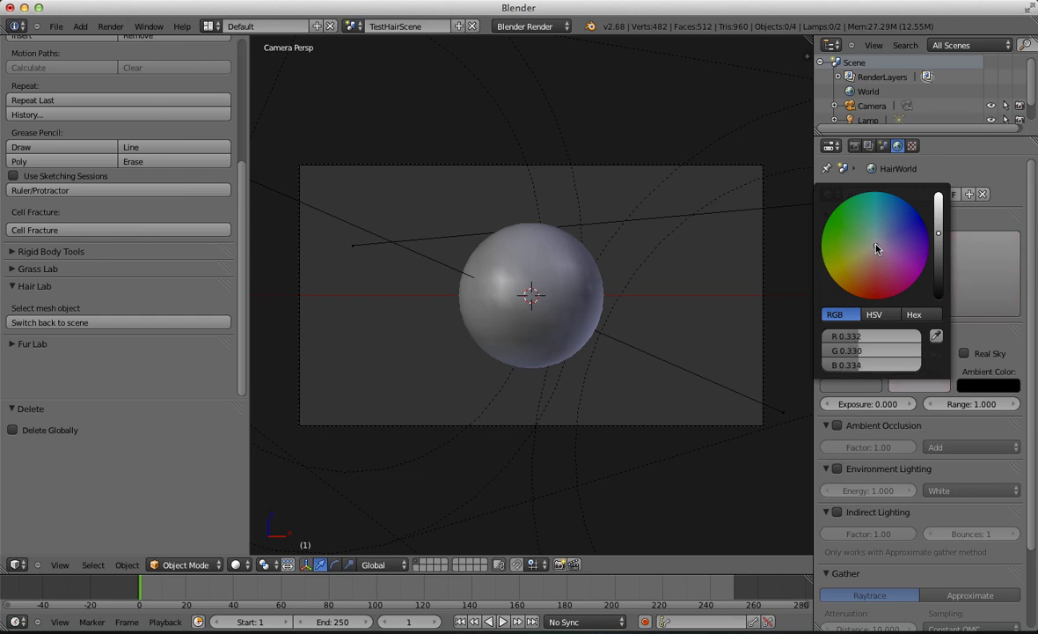
pyautogui.click(936, 336)
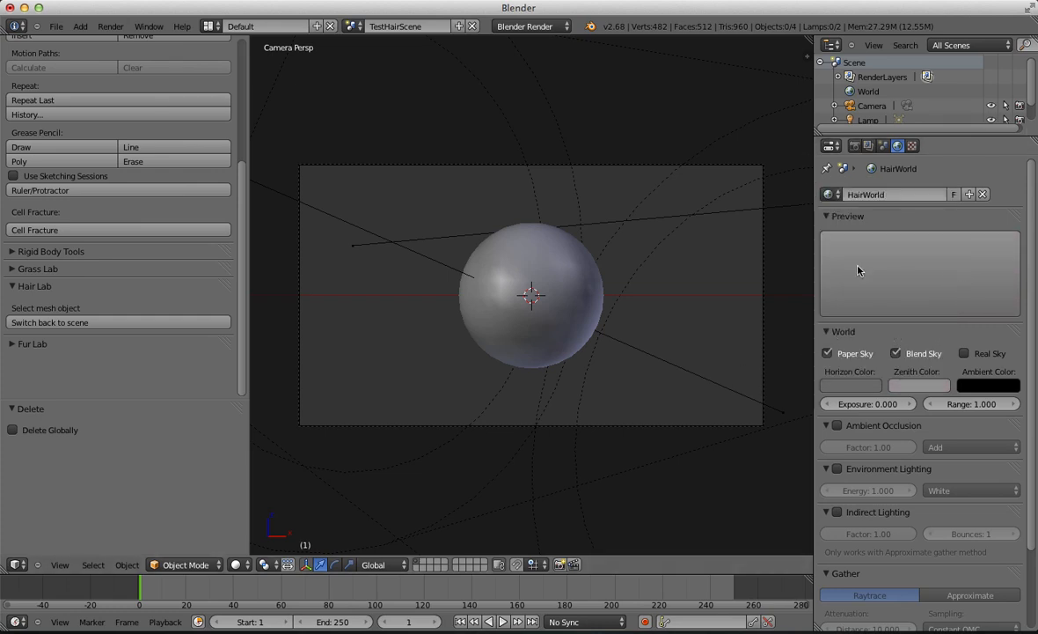
# Step: Render the test scene to check the sphere against the grey gradient background, then close the render
pyautogui.click(854, 145)
pyautogui.click(856, 216)
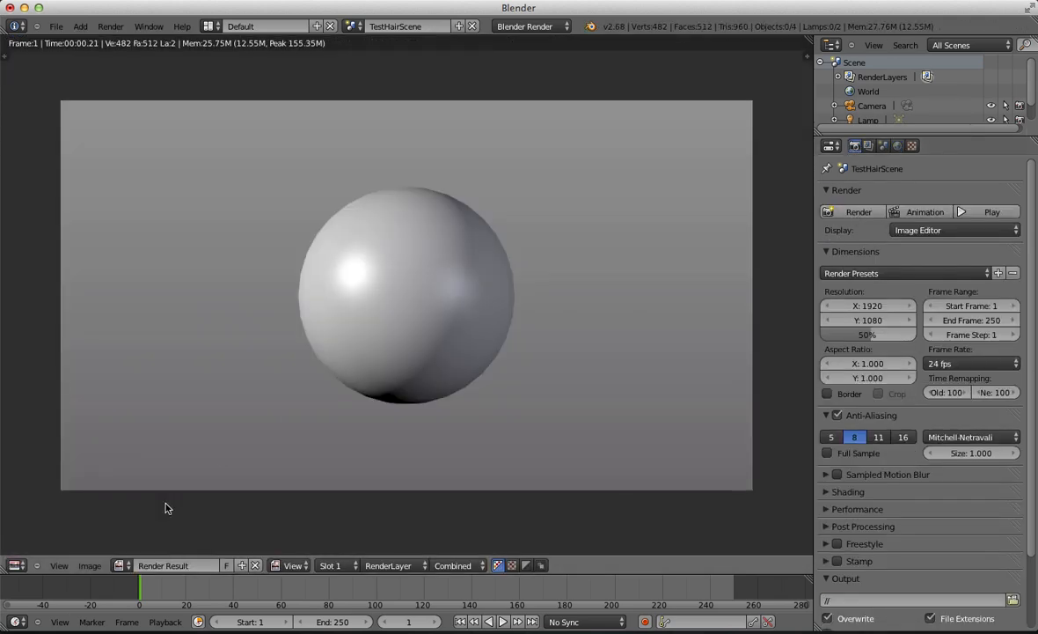
pyautogui.press('Escape')
# Step: Select the sphere, view it from the front in orthographic projection, and enter Edit Mode
pyautogui.rightClick(462, 298)
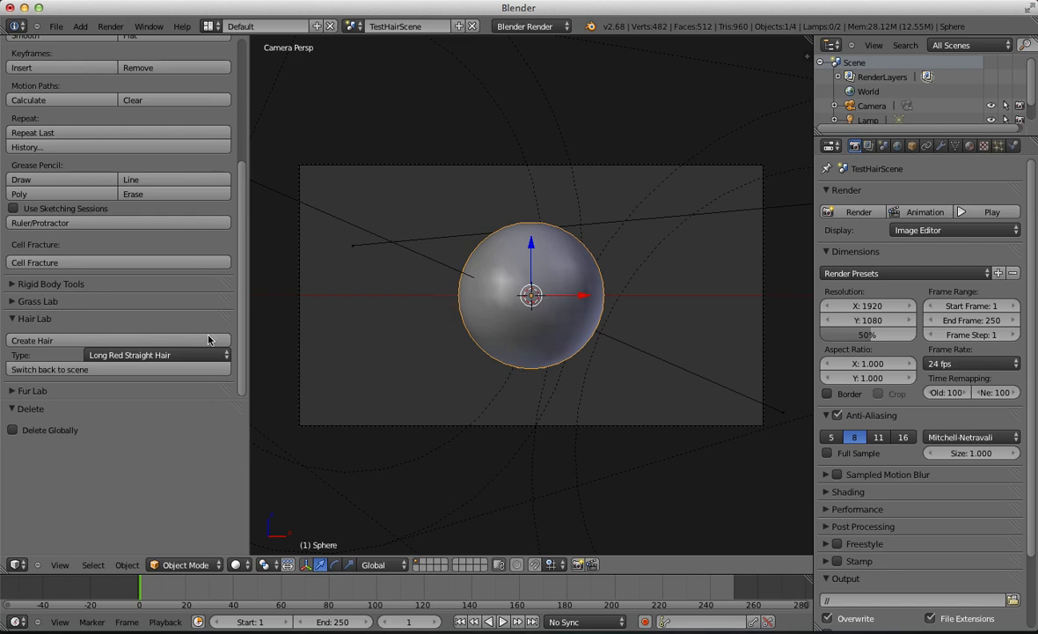
pyautogui.moveTo(667, 231); pyautogui.dragTo(640, 332, button='middle')
pyautogui.press('KP_1')
pyautogui.press('KP_5')
pyautogui.press('Tab')
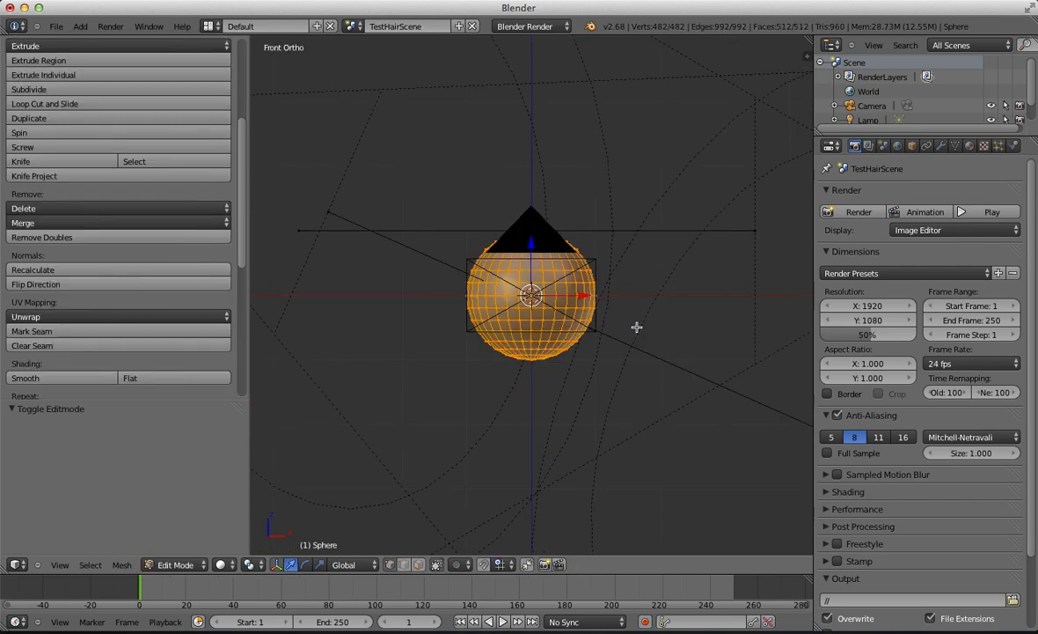
# Step: Inspect the sphere's mesh from the side and from above
pyautogui.scroll(5, 618, 296)
pyautogui.moveTo(618, 296); pyautogui.dragTo(572, 308, button='middle')
pyautogui.scroll(-3, 493, 299)
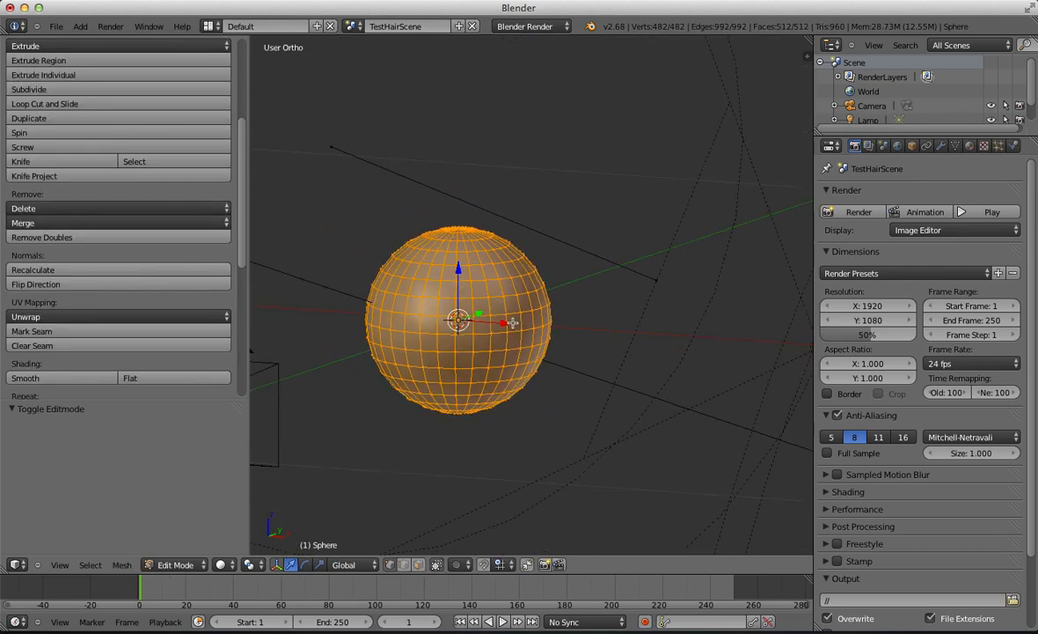
pyautogui.press('KP_3')
pyautogui.keyDown('shift'); pyautogui.moveTo(397, 275); pyautogui.dragTo(566, 252, button='middle'); pyautogui.keyUp('shift')
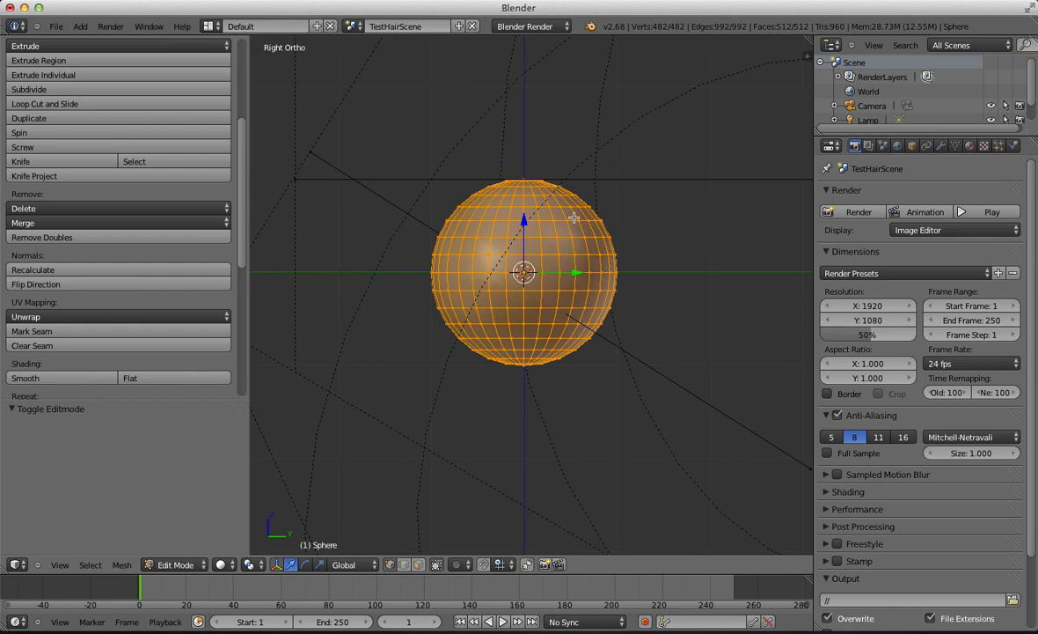
pyautogui.moveTo(567, 233); pyautogui.dragTo(478, 385, button='middle')
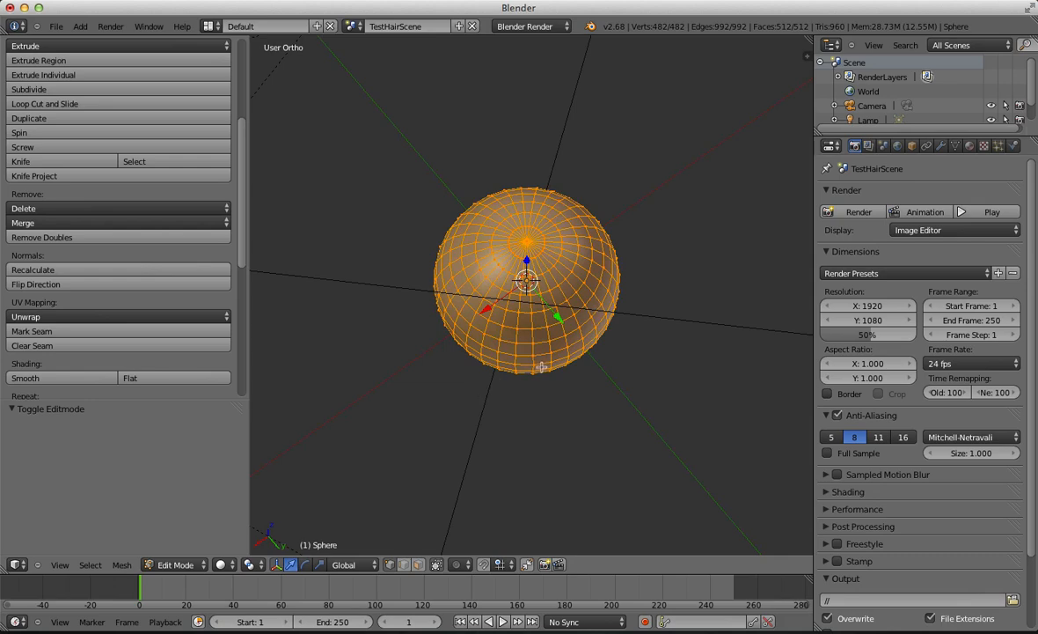
pyautogui.moveTo(552, 377); pyautogui.dragTo(361, 373, button='middle')
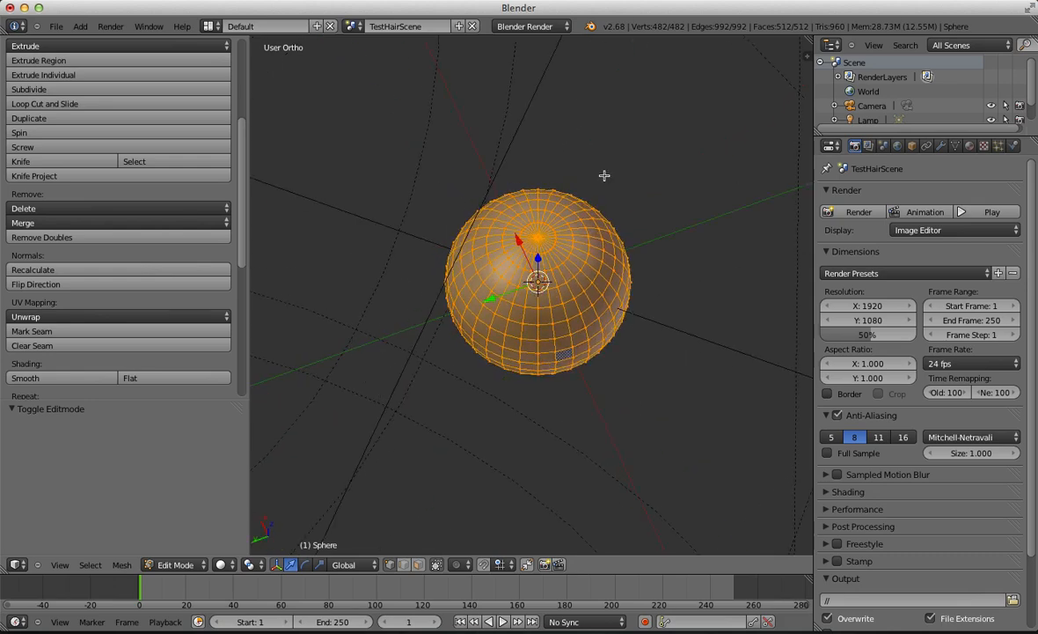
pyautogui.moveTo(481, 322); pyautogui.dragTo(269, 276, button='middle')
# Step: Delete all of the sphere's mesh geometry while keeping the object itself, and return to Object Mode
pyautogui.press('w')
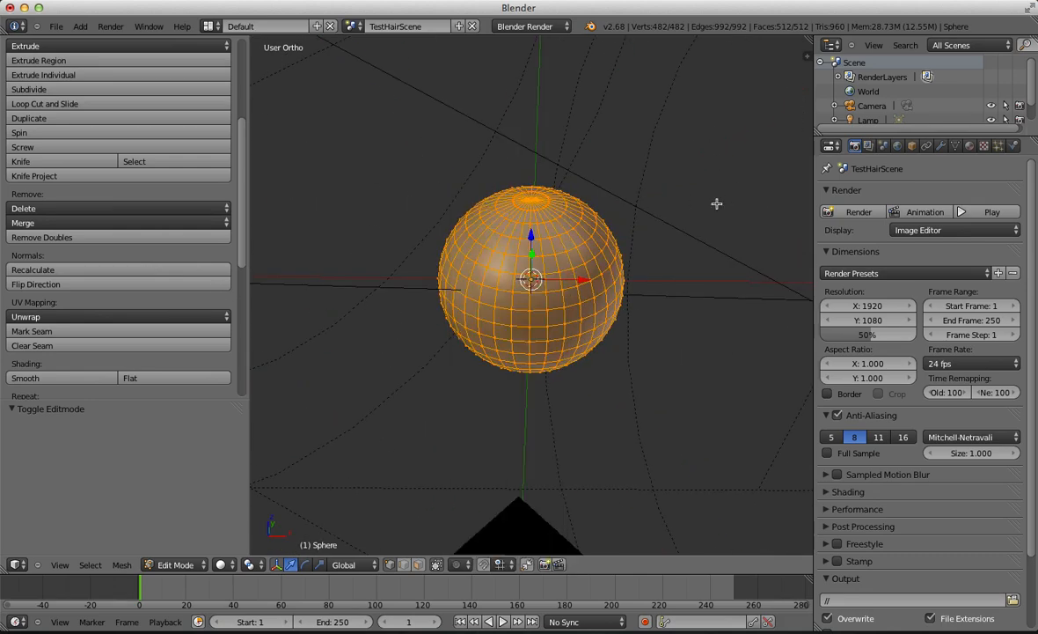
pyautogui.press('x')
pyautogui.click(717, 198)
pyautogui.press('Tab')
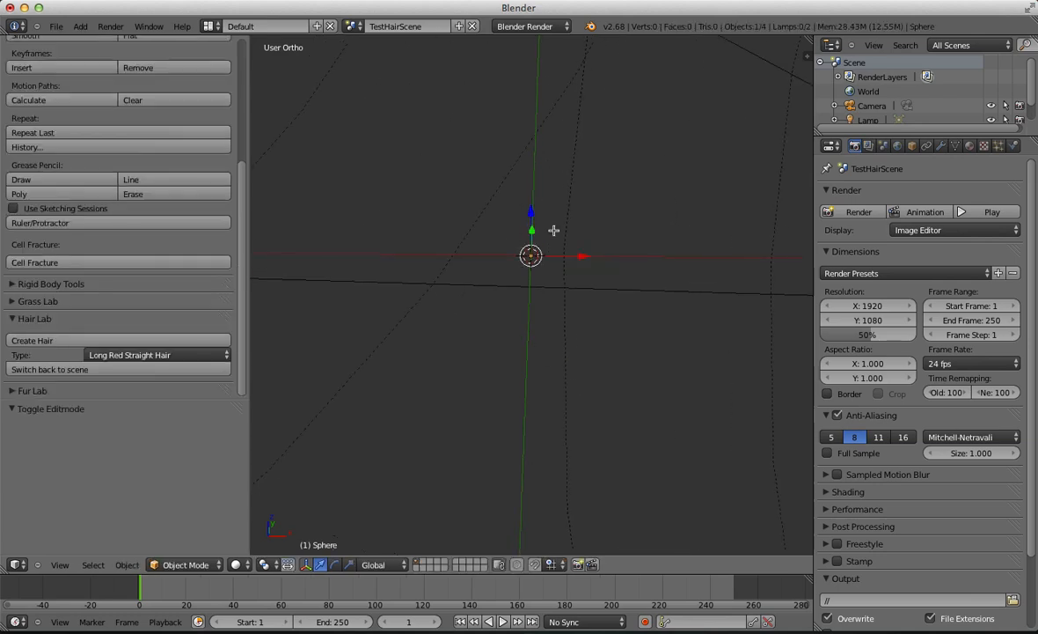
# Step: Add a Monkey mesh inside the empty Sphere object in Edit Mode
pyautogui.press('Tab')
pyautogui.moveTo(550, 243); pyautogui.dragTo(560, 227, button='middle')
pyautogui.hotkey('shift', 'a')
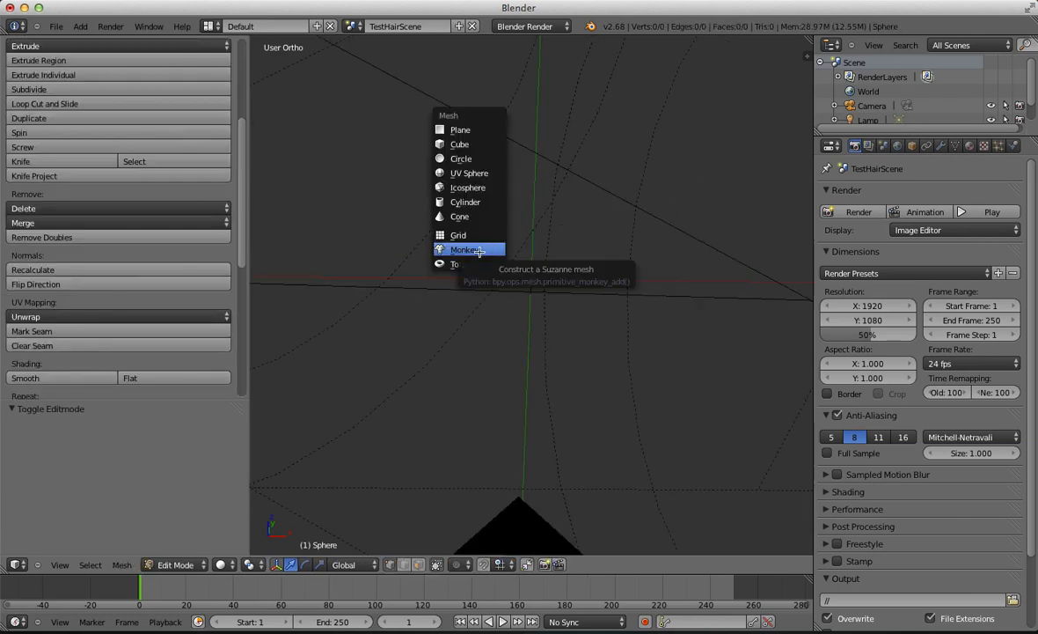
pyautogui.click(466, 250)
pyautogui.scroll(-6, 647, 271)
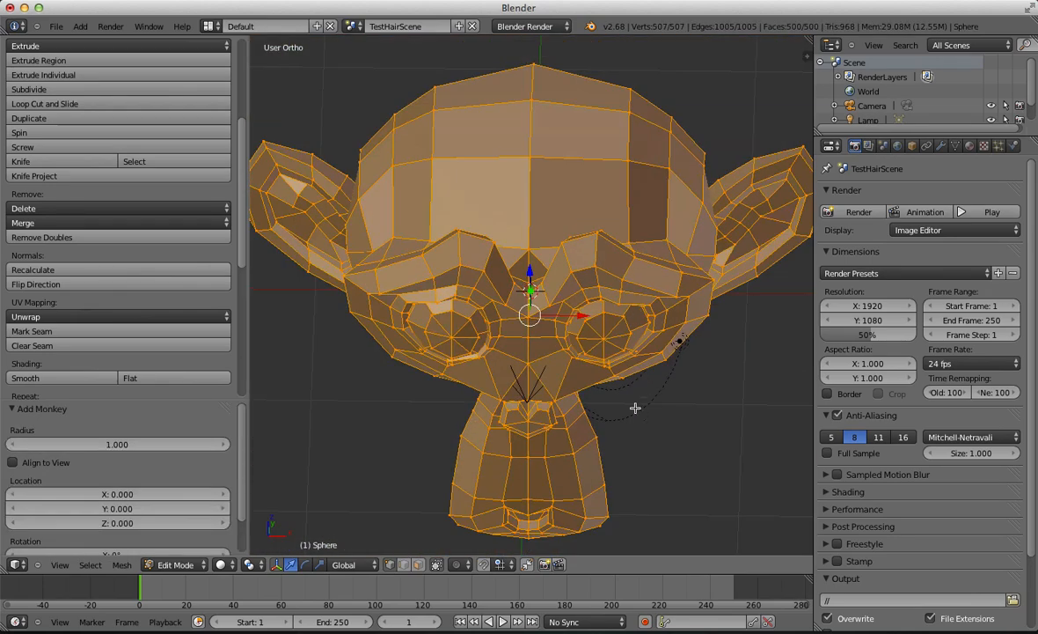
# Step: In the right side view, scale the monkey mesh by about 0.223, move it back along Y, scale it by about 0.846, and leave Edit Mode
pyautogui.moveTo(575, 370); pyautogui.dragTo(474, 351, button='middle')
pyautogui.press('KP_3')
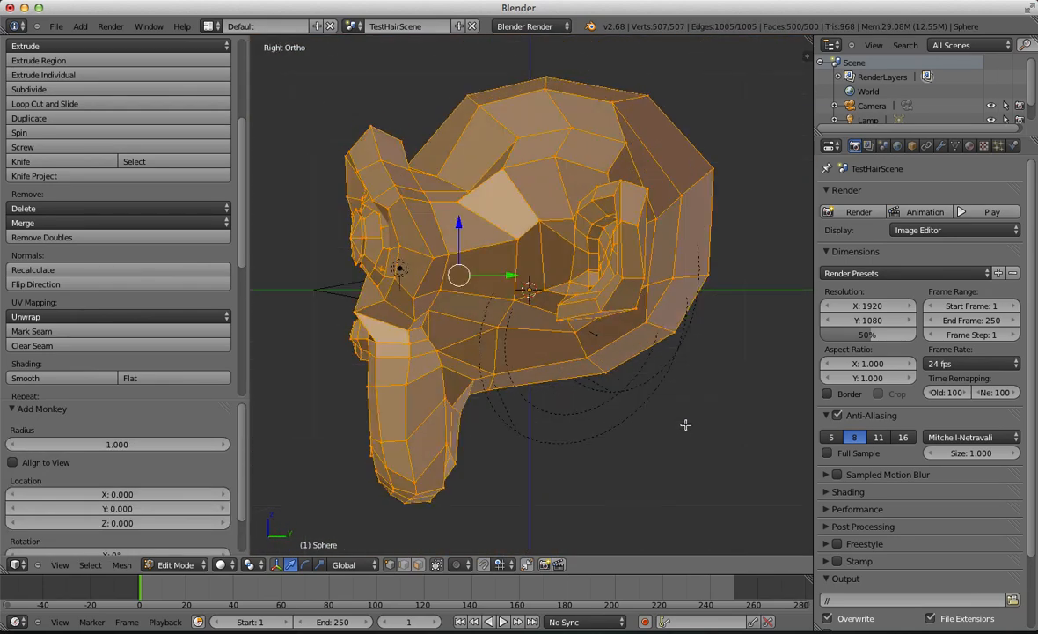
pyautogui.press('s')
pyautogui.click(567, 321)
pyautogui.press('g')
pyautogui.click(598, 303)
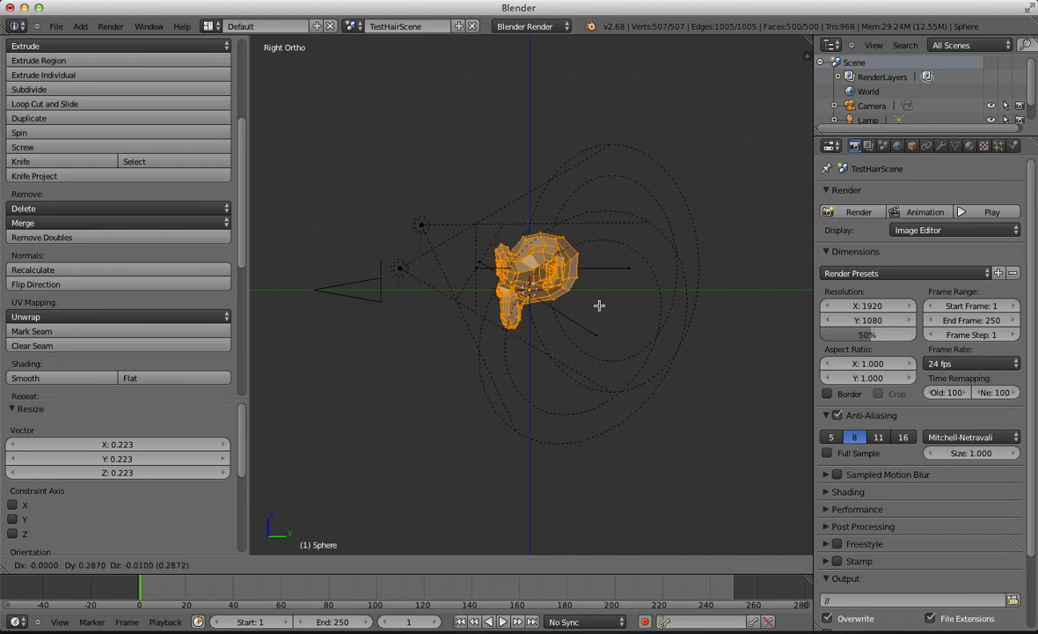
pyautogui.press('s')
pyautogui.click(616, 311)
pyautogui.moveTo(616, 310); pyautogui.dragTo(832, 365, button='middle')
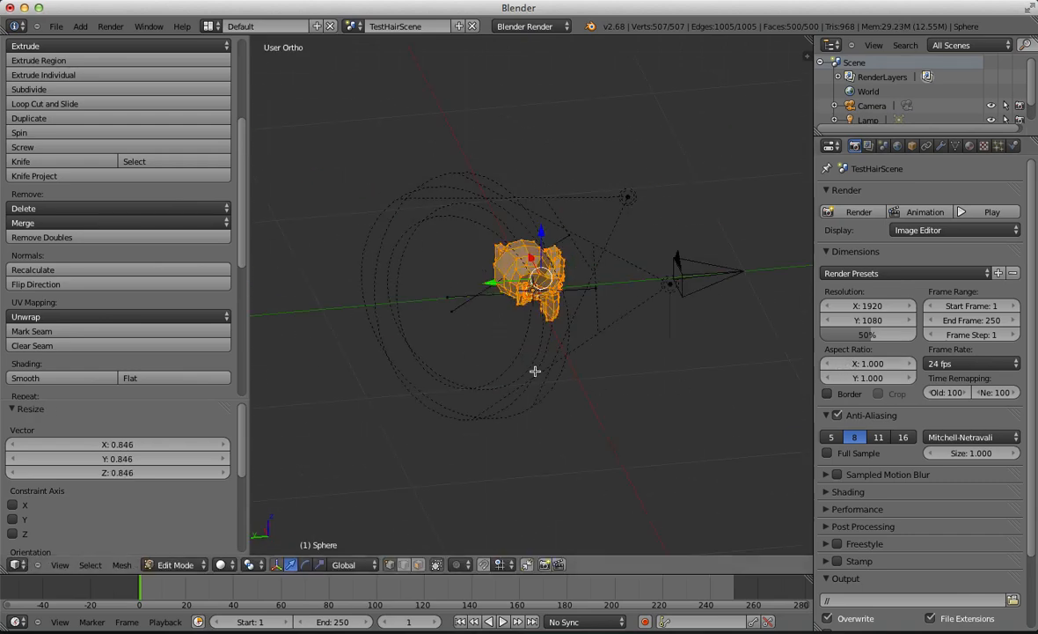
pyautogui.scroll(3, 535, 369)
pyautogui.press('Tab')
# Step: Add a Subdivision Surface modifier to the monkey and set its View subdivisions to 2
pyautogui.moveTo(644, 290); pyautogui.dragTo(396, 322, button='middle')
pyautogui.scroll(5, 48, 176)
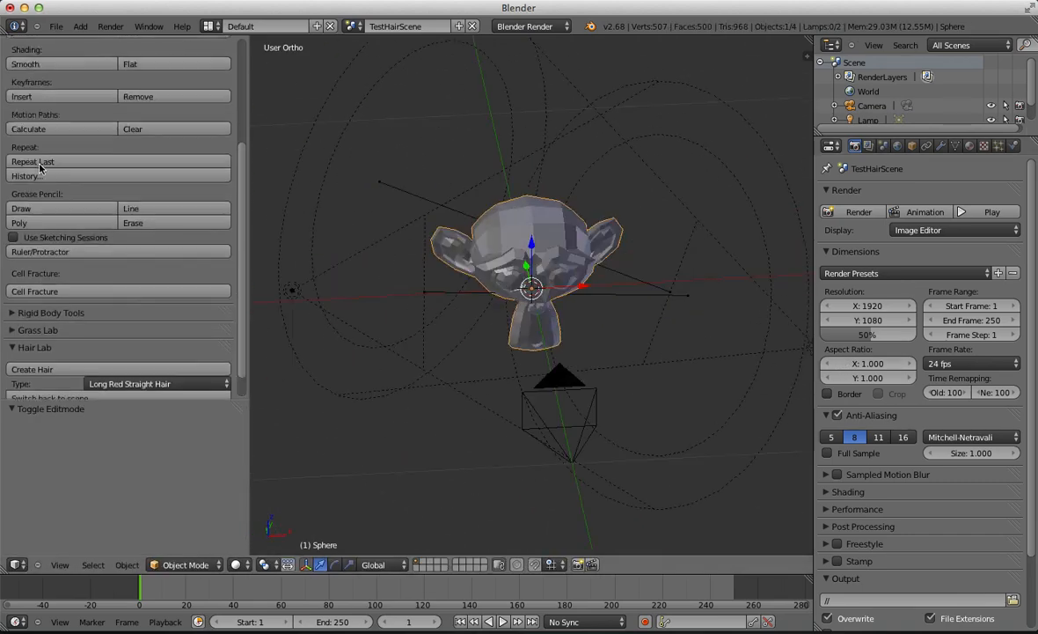
pyautogui.scroll(-5, 88, 271)
pyautogui.click(941, 145)
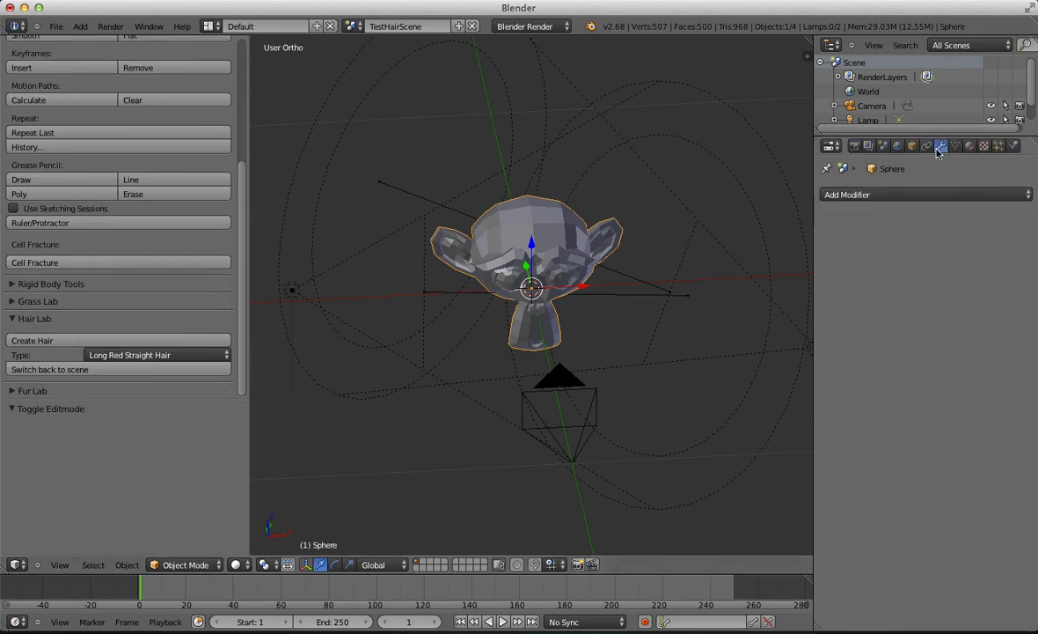
pyautogui.click(924, 195)
pyautogui.click(909, 198)
pyautogui.click(671, 398)
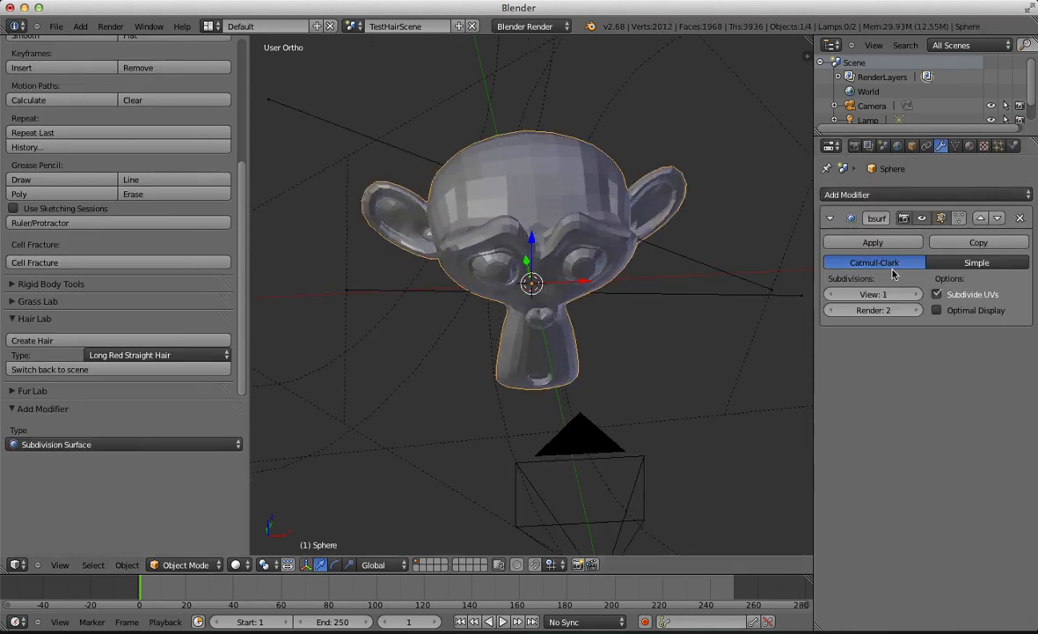
pyautogui.click(915, 294)
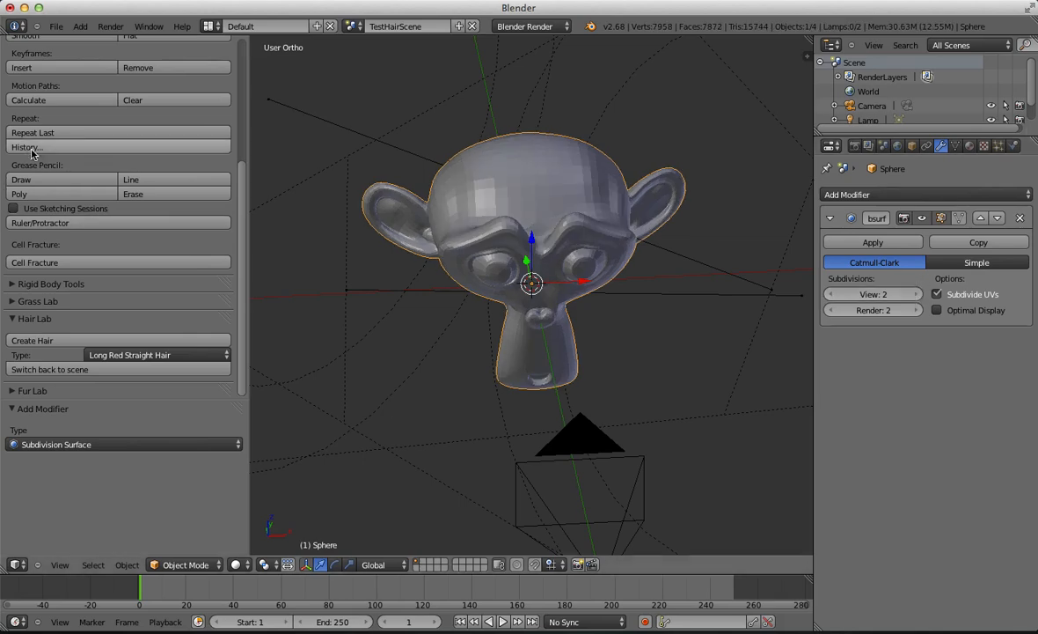
# Step: Apply smooth shading to the monkey and switch to the camera view
pyautogui.scroll(5, 132, 167)
pyautogui.click(54, 180)
pyautogui.press('KP_0')
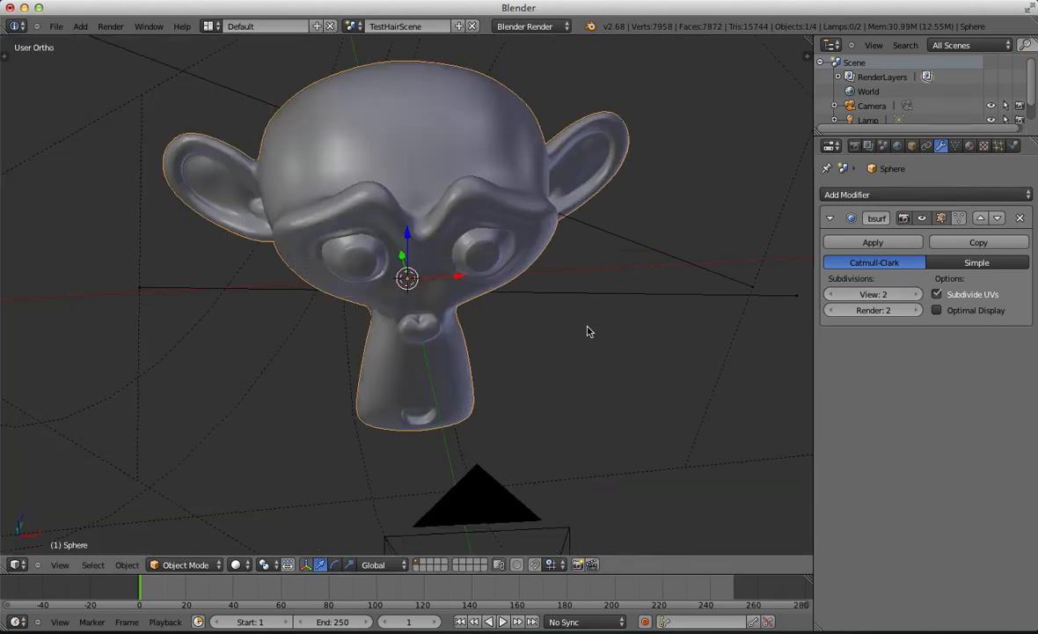
# Step: Scale the monkey's mesh by about 0.657 in Edit Mode, then adjust its height and size to fit the camera frame
pyautogui.press('s')
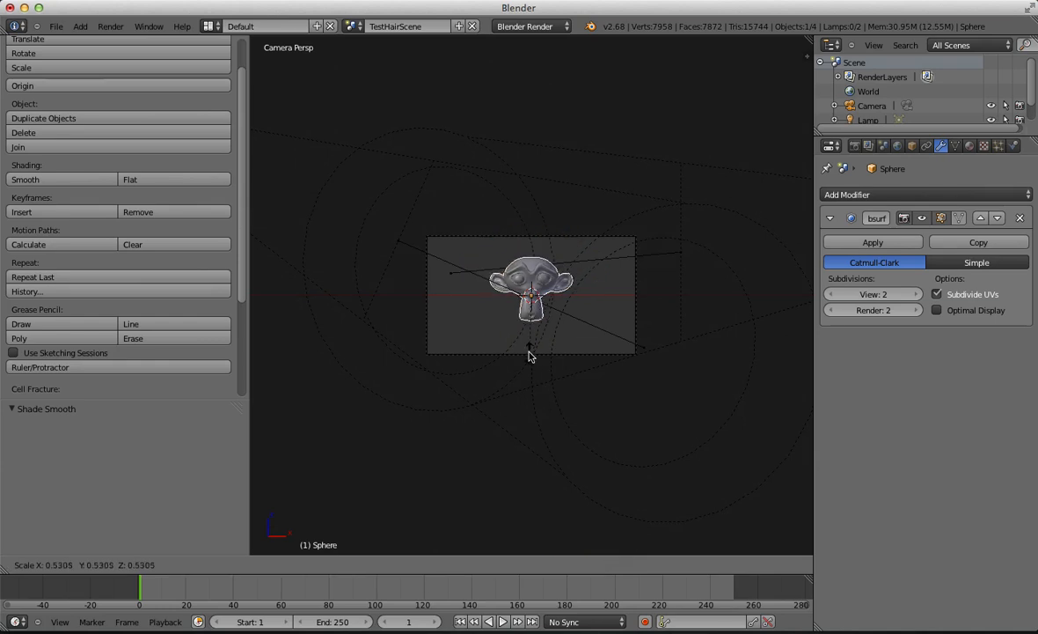
pyautogui.click(532, 359)
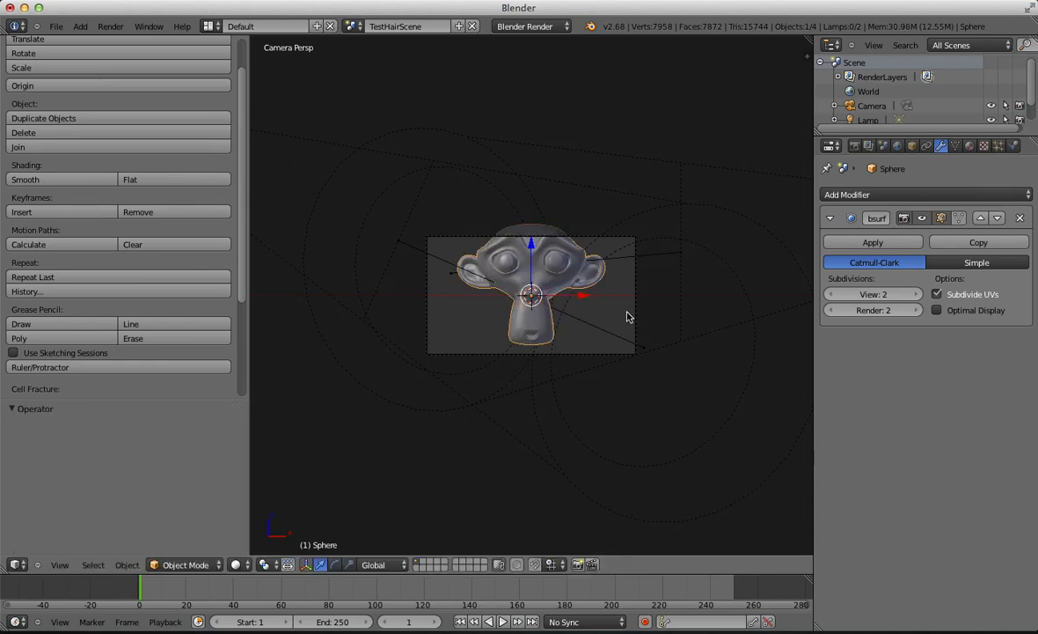
pyautogui.press('Tab')
pyautogui.press('s')
pyautogui.click(615, 306)
pyautogui.press('g')
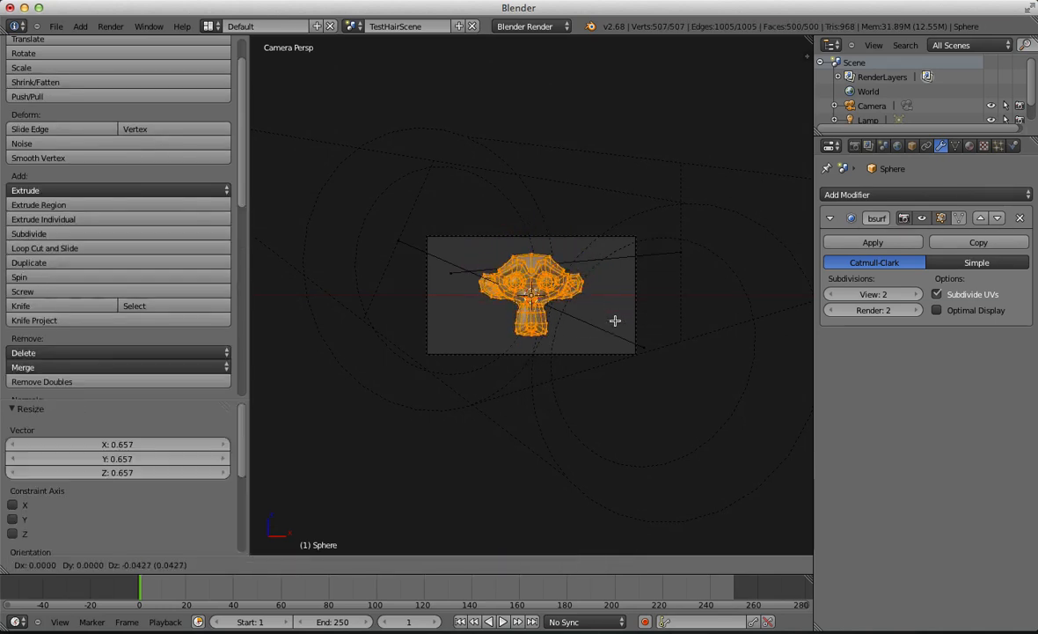
pyautogui.click(616, 319)
pyautogui.press('s')
pyautogui.click(607, 316)
pyautogui.press('Tab')
pyautogui.scroll(3, 609, 314)
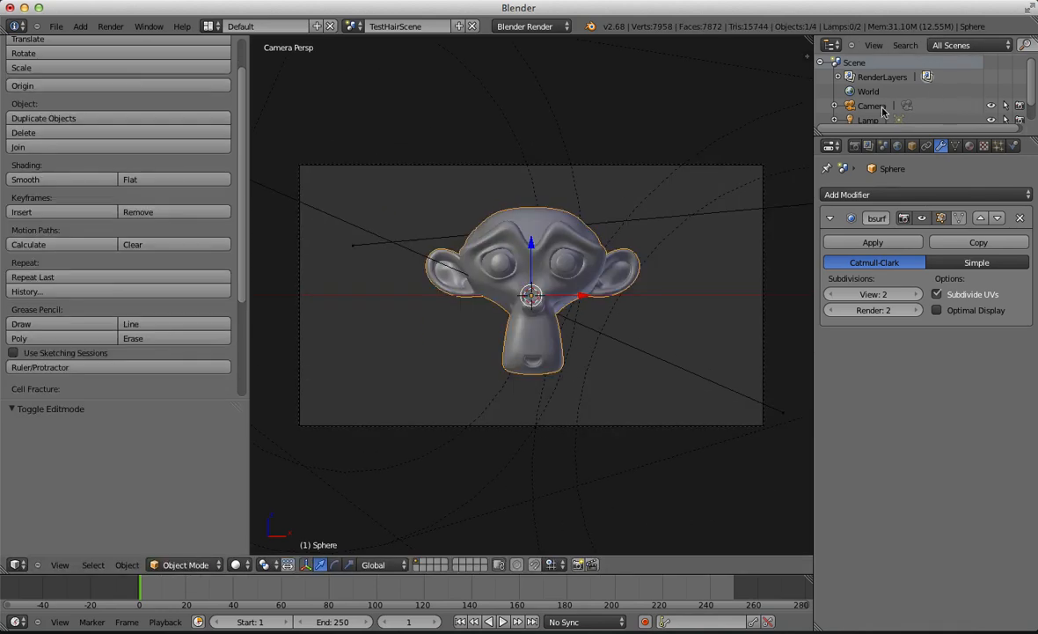
# Step: Render the smoothed monkey, examine the image, and close the render
pyautogui.click(855, 145)
pyautogui.click(884, 212)
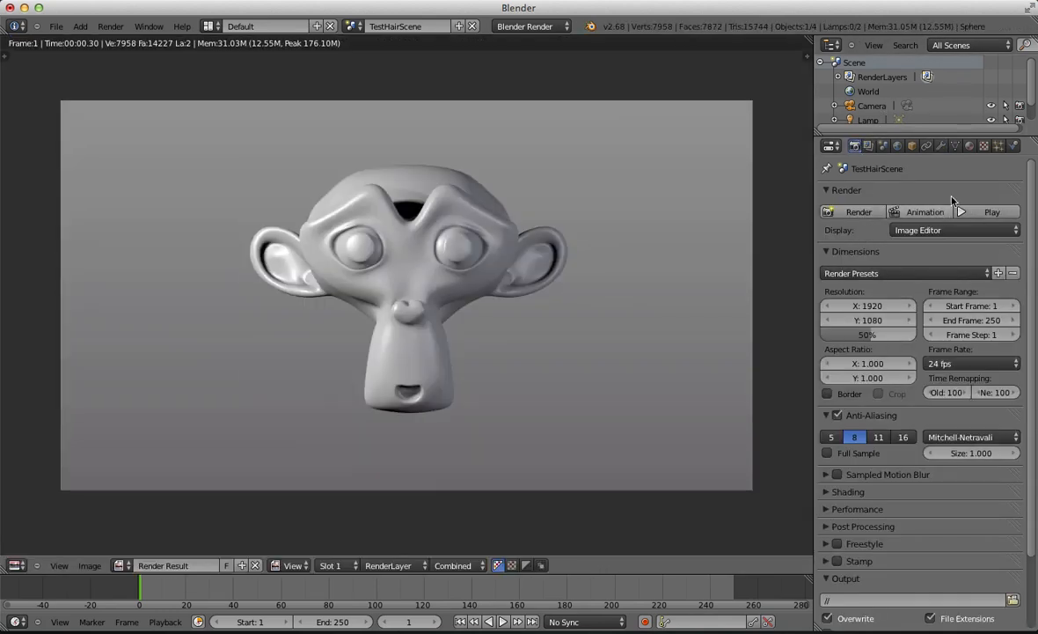
pyautogui.scroll(-2, 435, 370)
pyautogui.scroll(4, 378, 255)
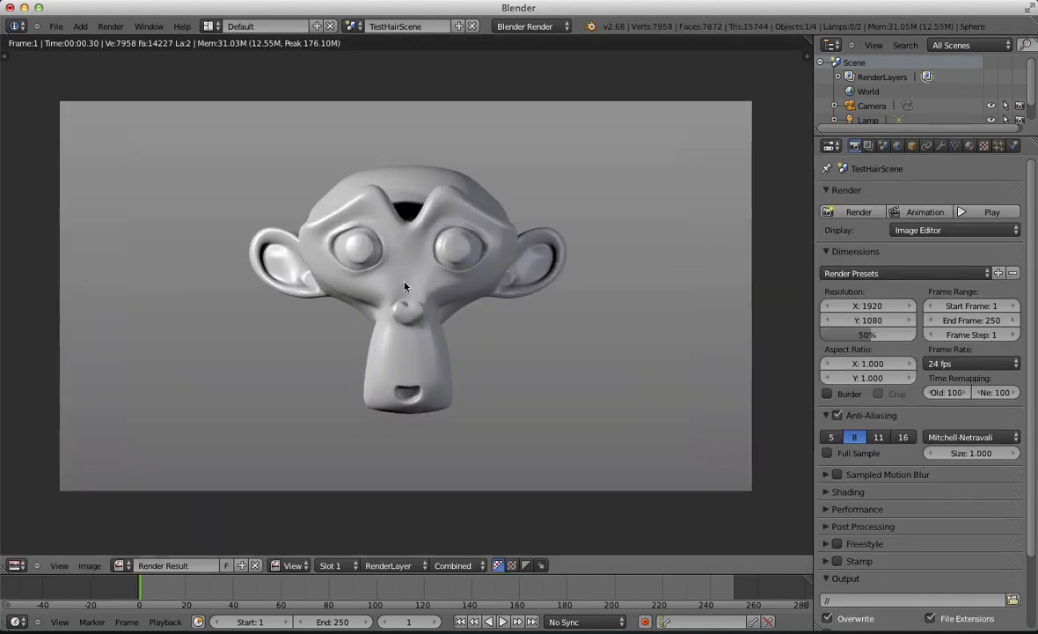
pyautogui.press('Escape')
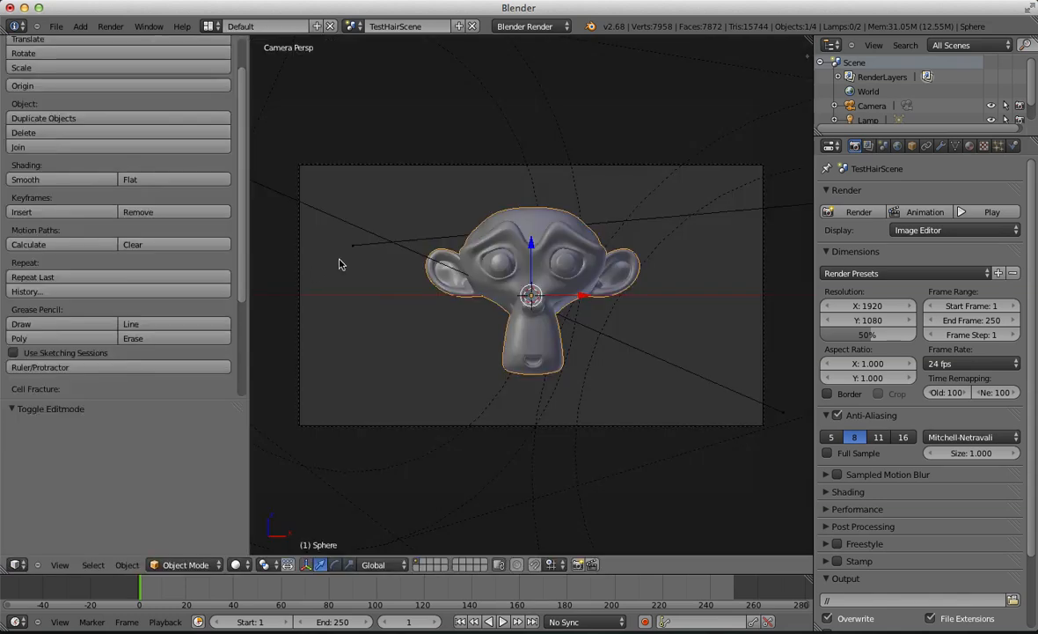
# Step: Turn on Ambient Occlusion for the HairWorld world and test-render the monkey
pyautogui.click(898, 145)
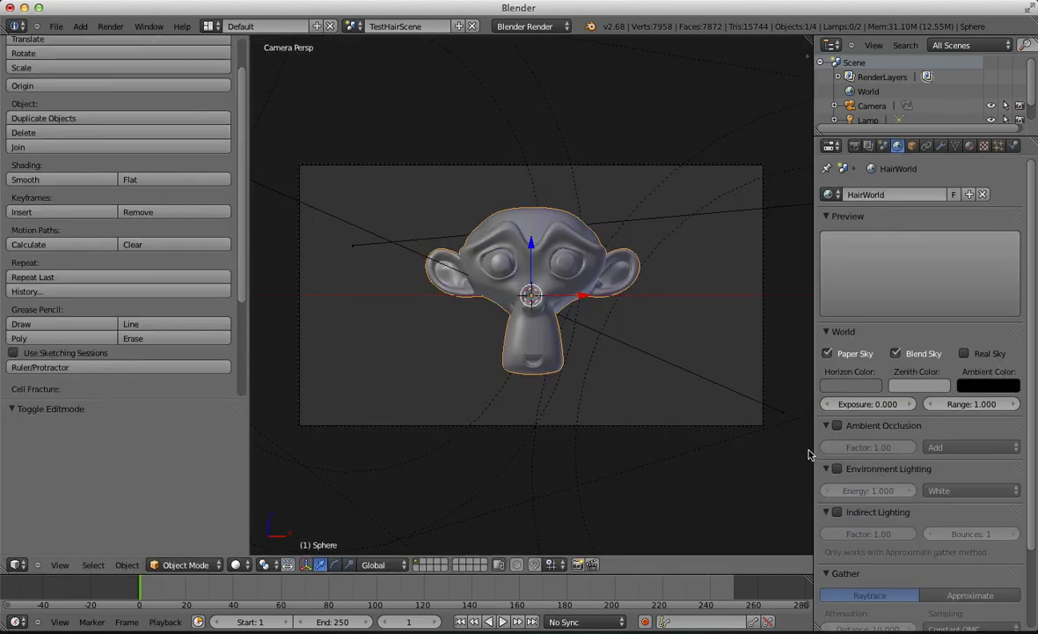
pyautogui.click(855, 145)
pyautogui.click(863, 214)
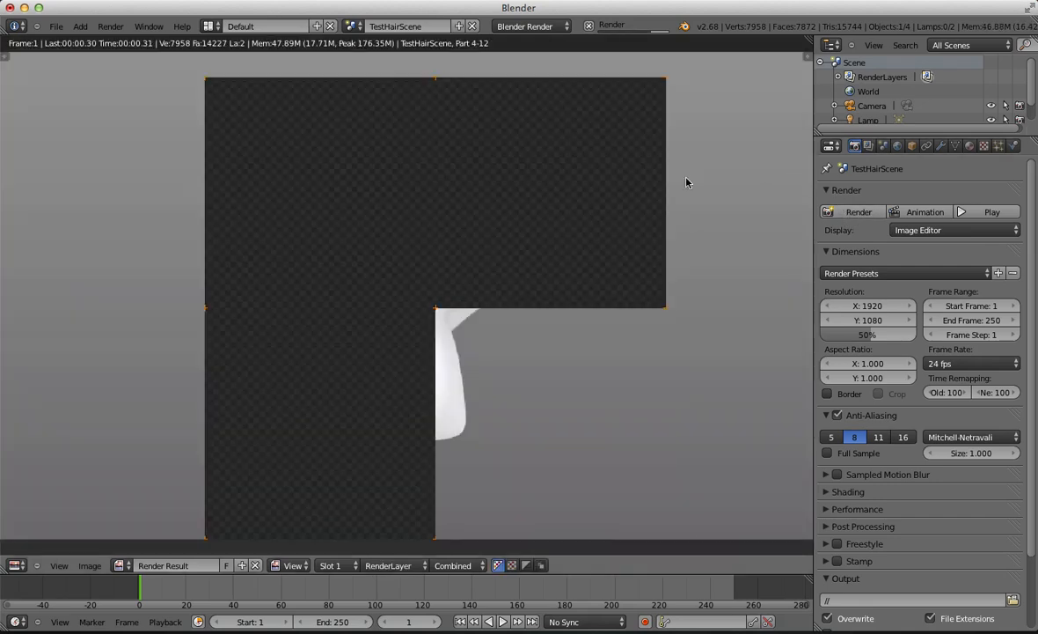
pyautogui.scroll(-4, 533, 231)
pyautogui.scroll(3, 478, 278)
pyautogui.press('Escape')
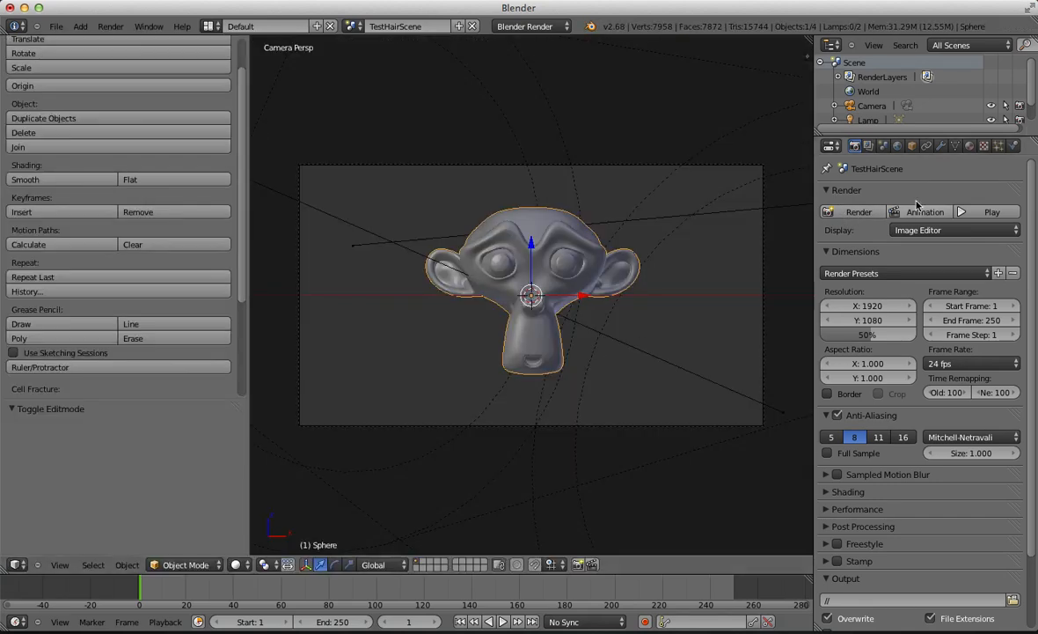
# Step: Set the Ambient Occlusion factor to 0.38 with Multiply blending and test-render the monkey
pyautogui.click(897, 145)
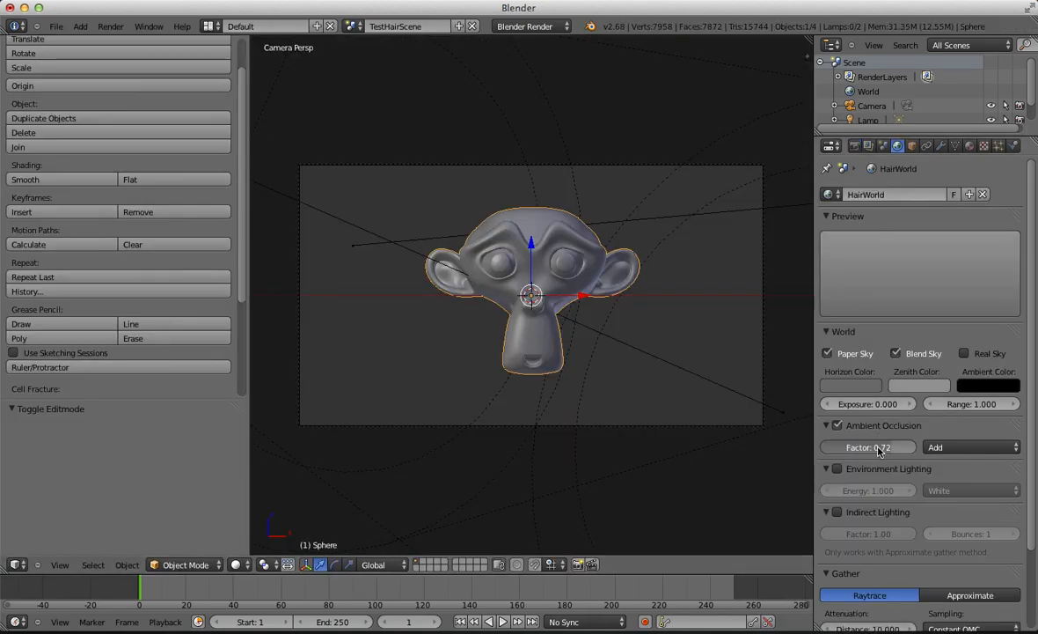
pyautogui.moveTo(880, 449); pyautogui.dragTo(864, 449)
pyautogui.click(968, 447)
pyautogui.click(968, 433)
pyautogui.click(854, 147)
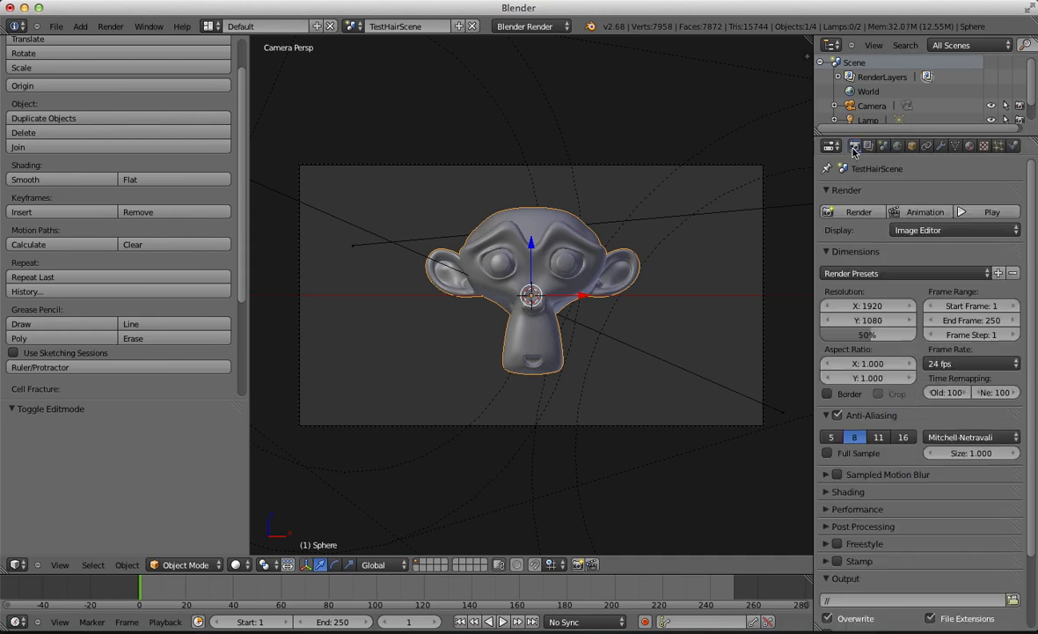
pyautogui.click(859, 212)
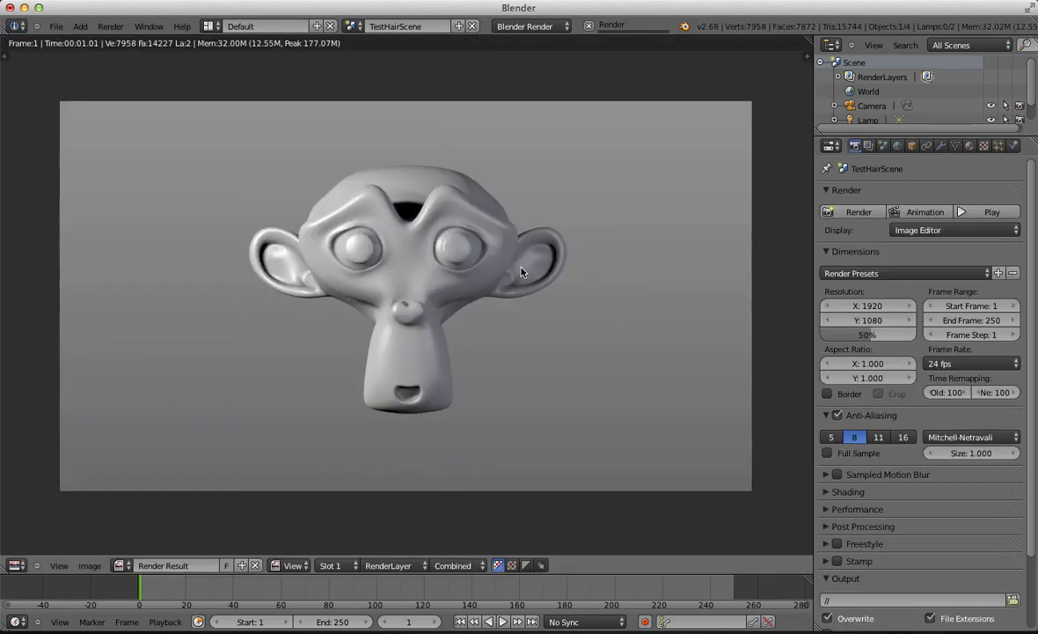
pyautogui.press('Escape')
# Step: Set the Ambient Occlusion factor to 0.60 and render the monkey
pyautogui.click(897, 146)
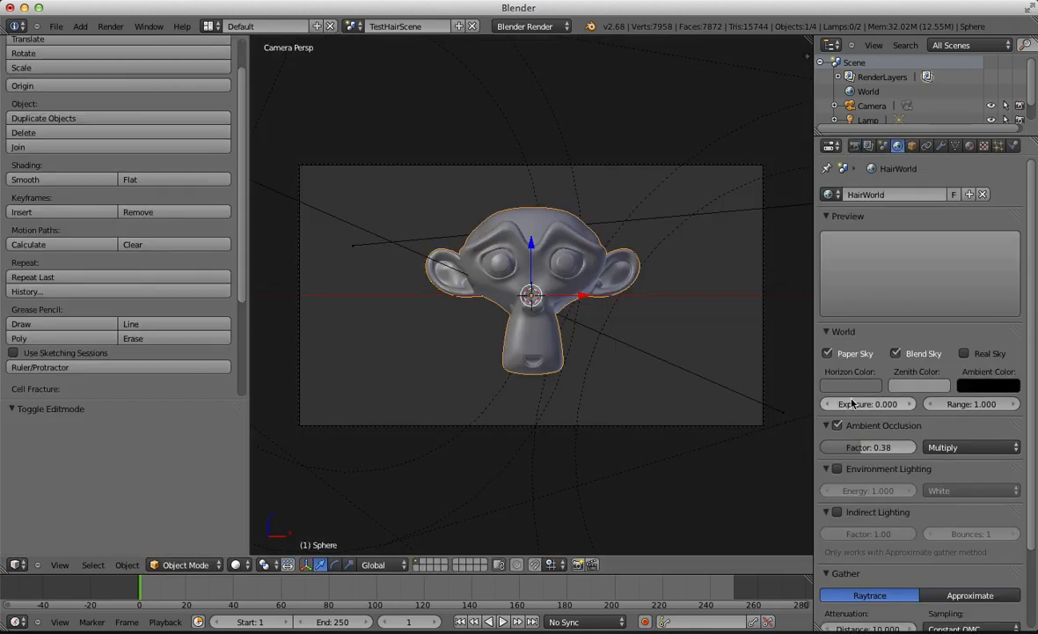
pyautogui.moveTo(856, 447); pyautogui.dragTo(879, 447)
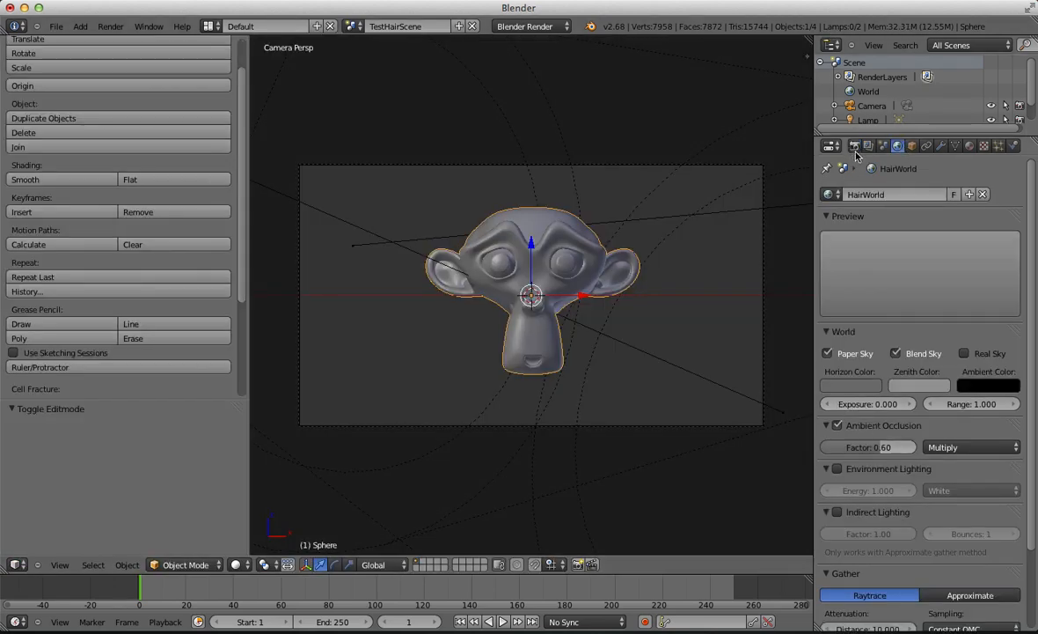
pyautogui.click(853, 146)
pyautogui.press('F12')
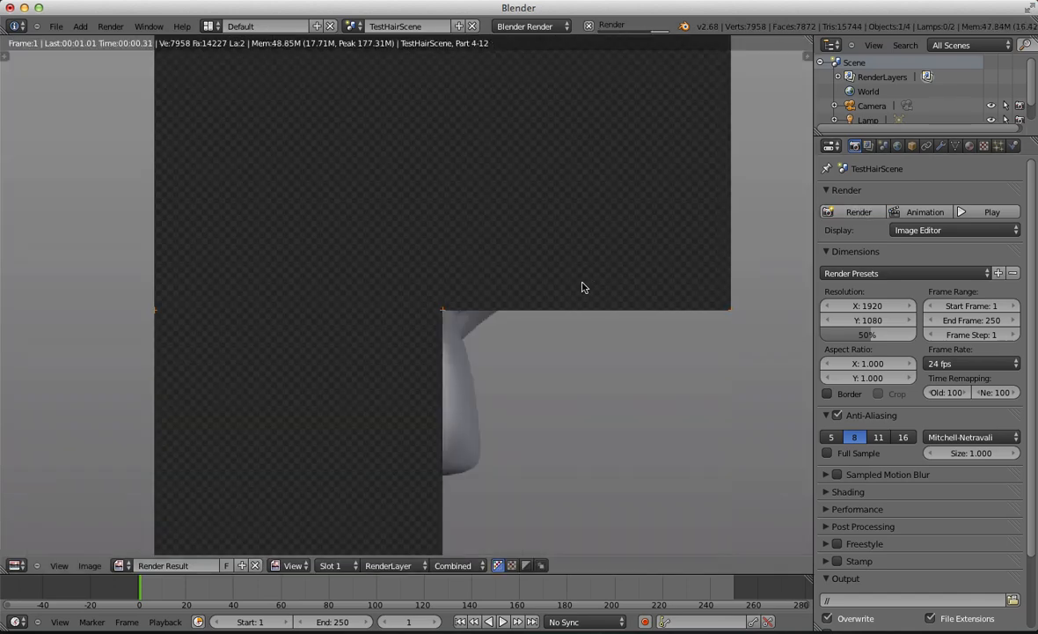
# Step: Close the current render, set the HairWorld Ambient Occlusion factor to 0.82, and render the monkey again
pyautogui.scroll(3, 577, 290)
pyautogui.press('Escape')
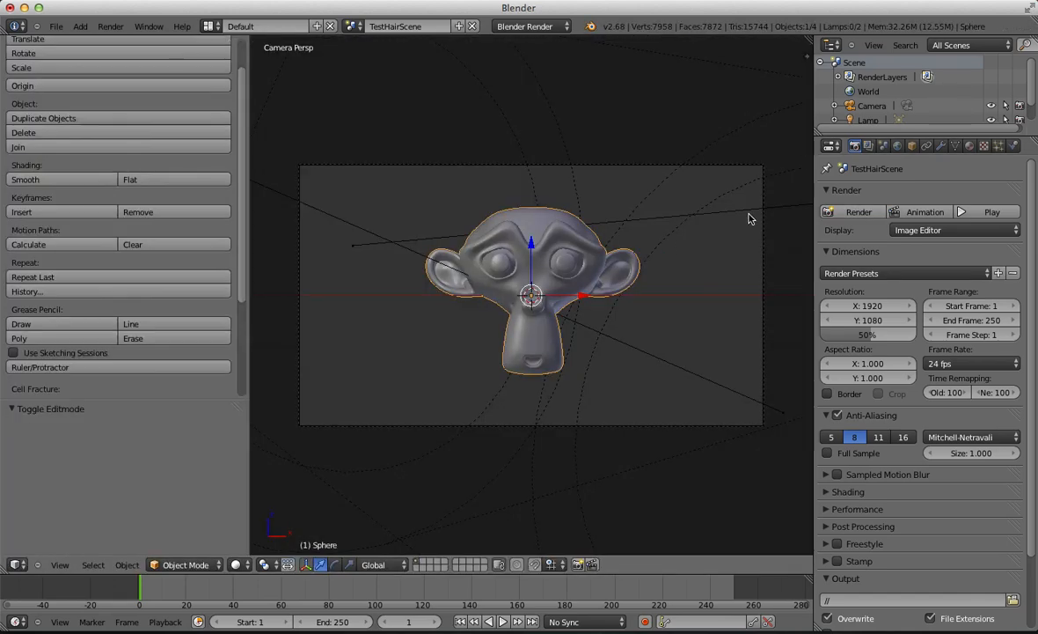
pyautogui.click(897, 146)
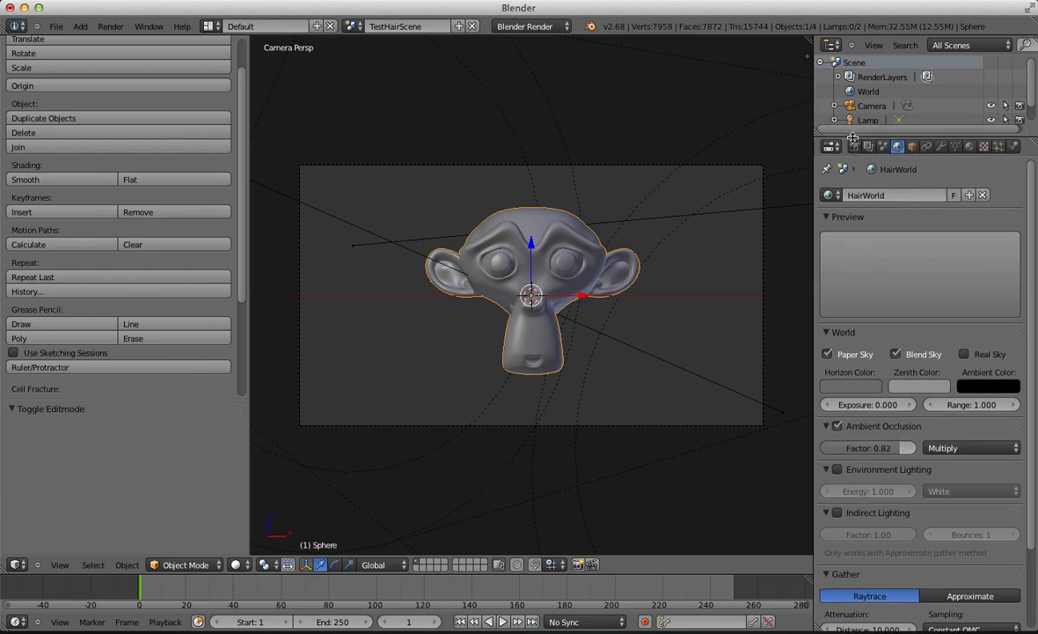
pyautogui.click(854, 146)
pyautogui.press('F12')
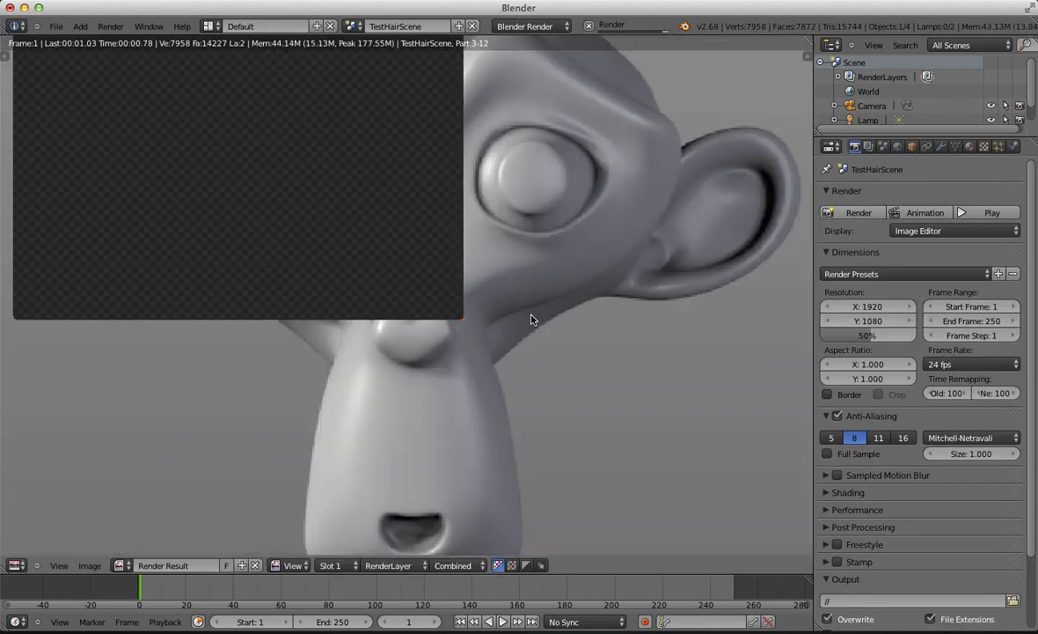
# Step: Examine the ambient occlusion shading on the rendered monkey, both close up and as a whole, and close the render
pyautogui.scroll(-1, 533, 320)
pyautogui.scroll(3, 547, 320)
pyautogui.scroll(-7, 545, 319)
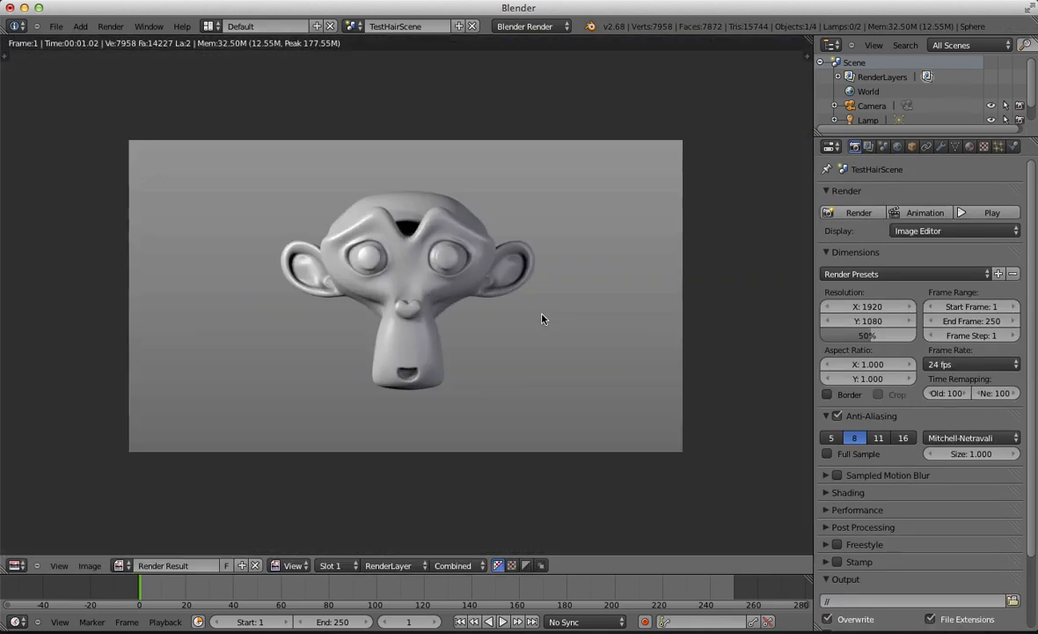
pyautogui.scroll(-3, 528, 352)
pyautogui.scroll(5, 545, 350)
pyautogui.scroll(-3, 534, 348)
pyautogui.scroll(2, 509, 264)
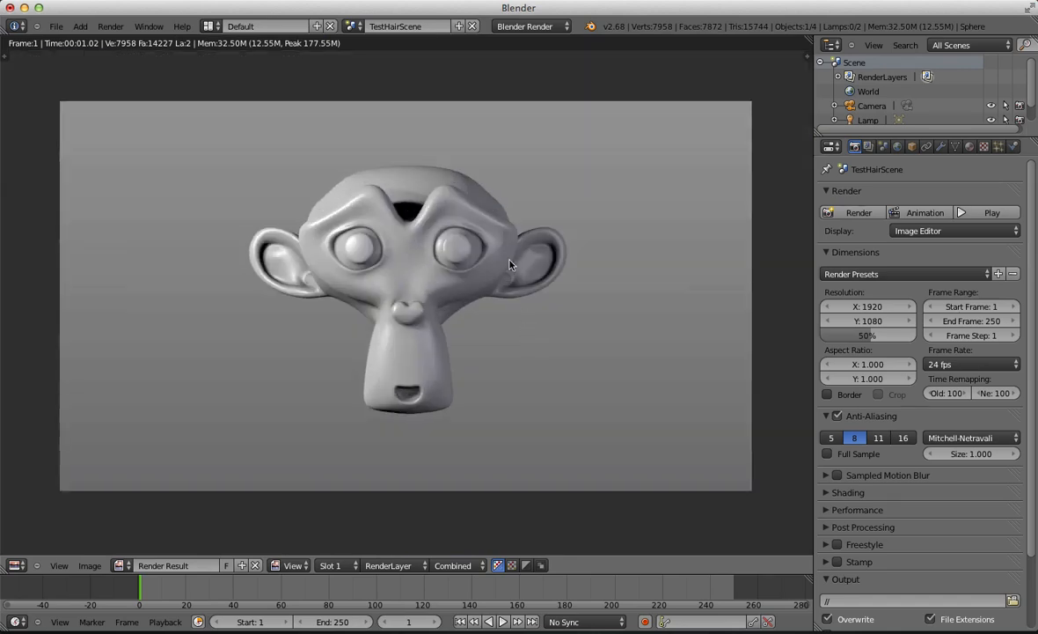
pyautogui.press('Escape')
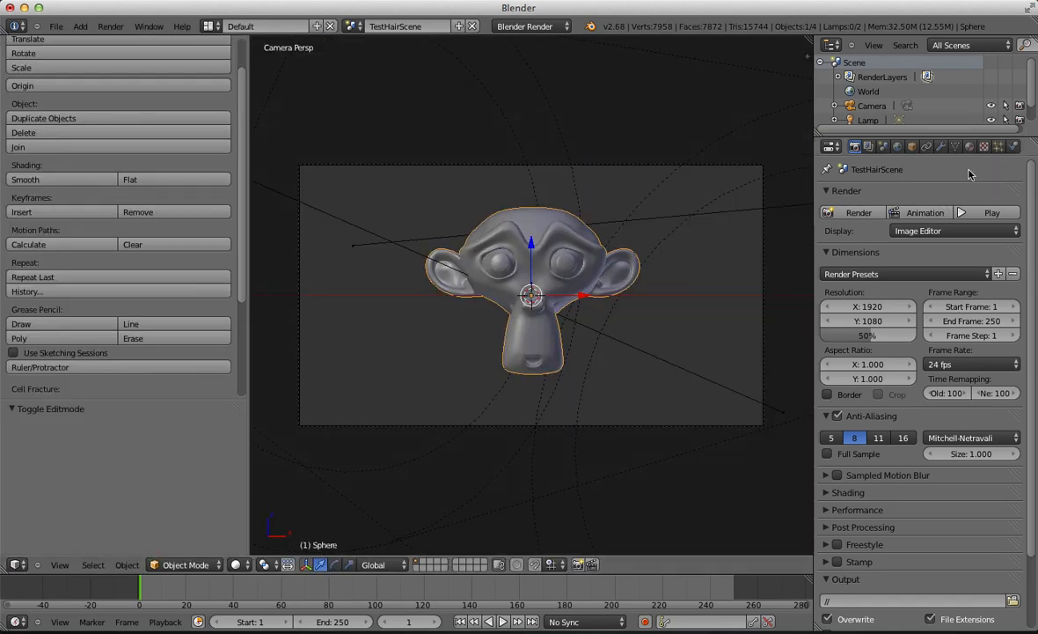
# Step: Set the HairWorld Ambient Occlusion factor to 1.00 and render the monkey
pyautogui.click(898, 146)
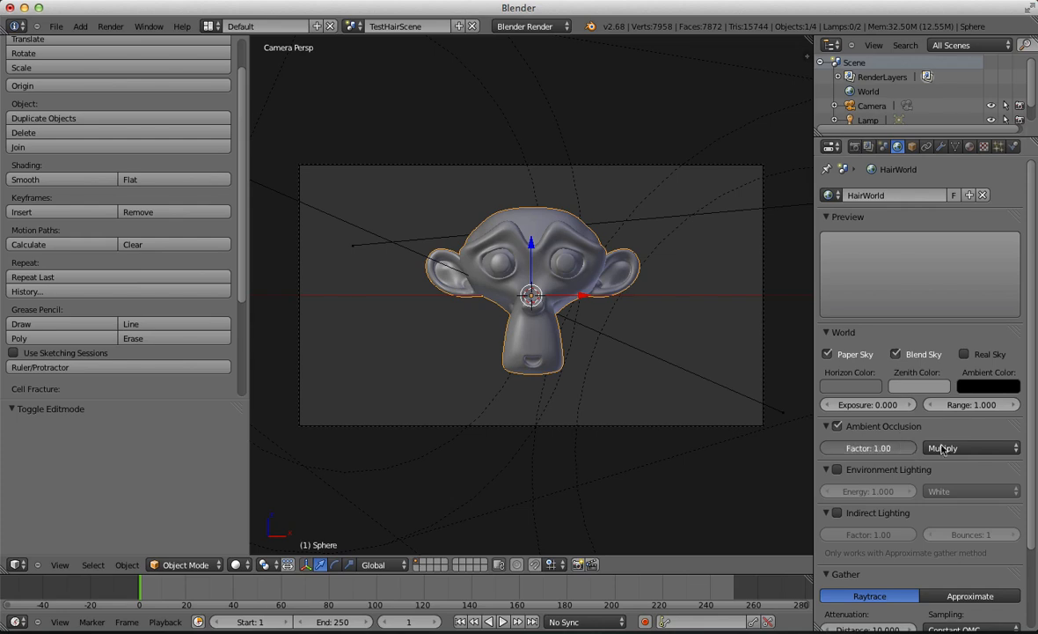
pyautogui.click(854, 146)
pyautogui.click(856, 210)
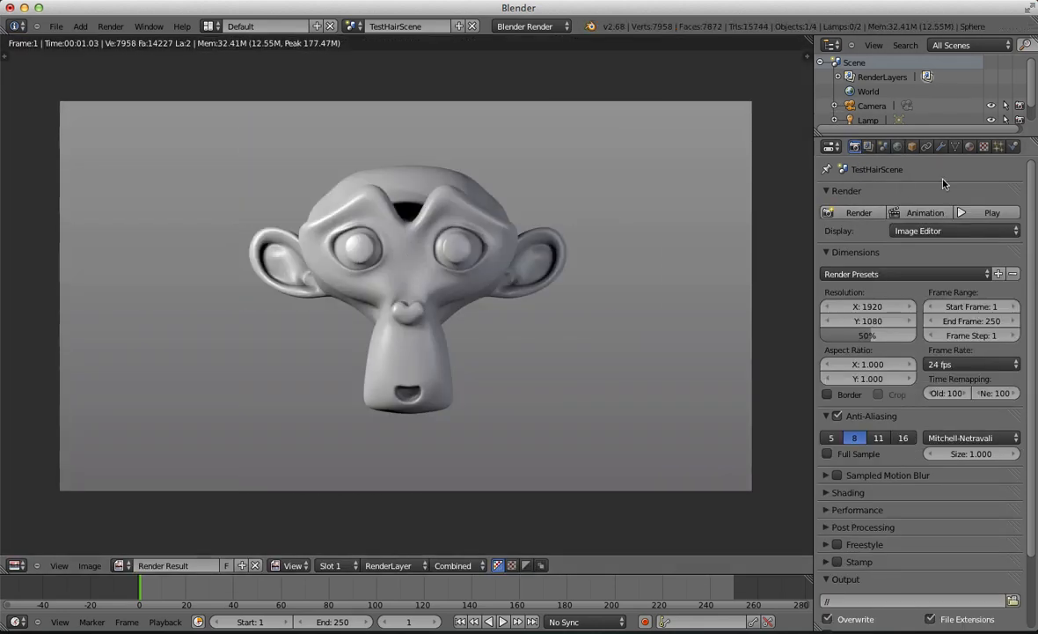
# Step: Turn on Environment Lighting for HairWorld with an energy of 1, test-render the monkey, and close the render
pyautogui.click(898, 146)
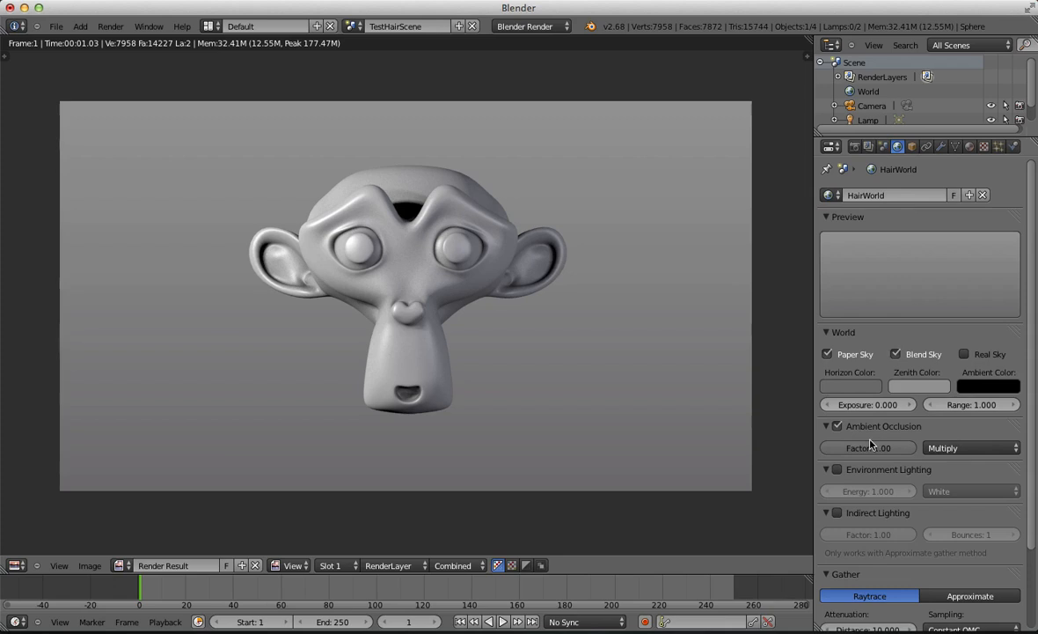
pyautogui.click(839, 470)
pyautogui.moveTo(880, 495)
pyautogui.mouseDown()
pyautogui.moveTo(862, 489)
pyautogui.moveTo(900, 494)
pyautogui.mouseUp()
pyautogui.click(843, 498)
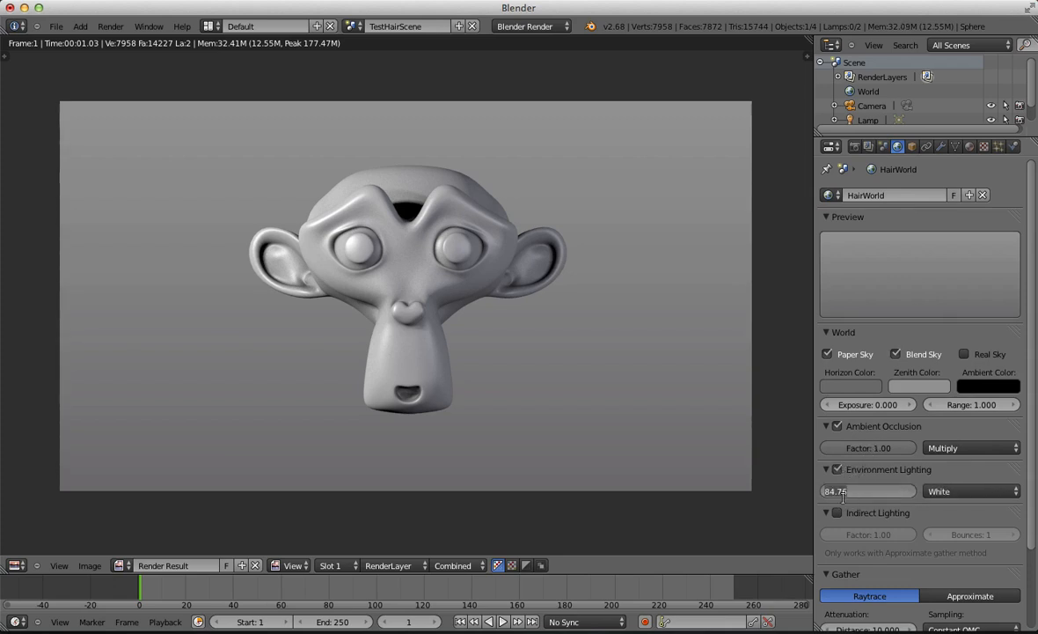
pyautogui.write('1')
pyautogui.press('Return')
pyautogui.click(854, 147)
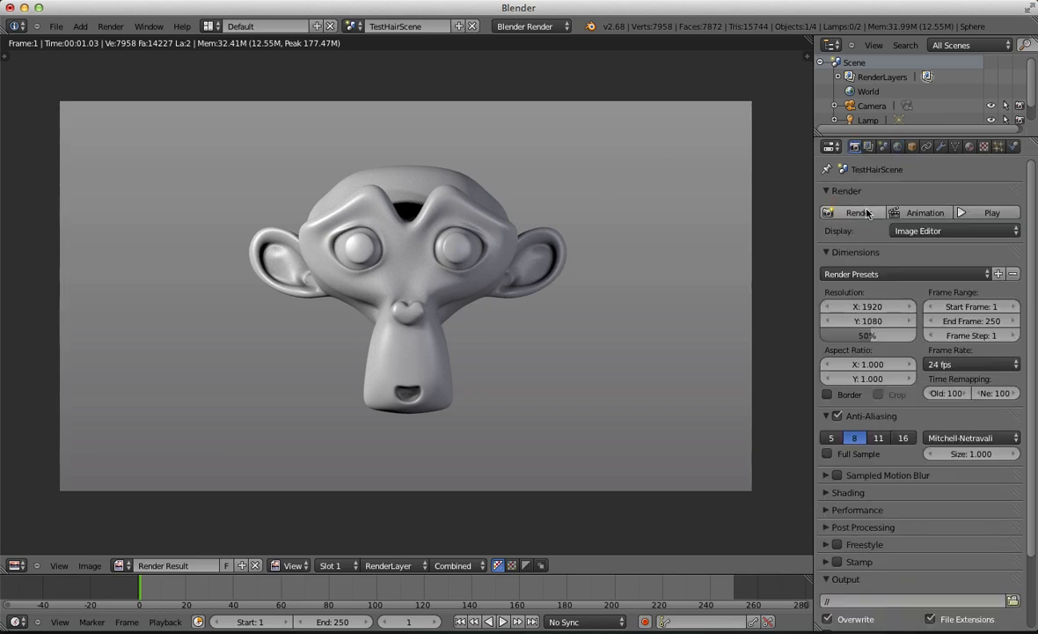
pyautogui.click(866, 213)
pyautogui.press('Escape')
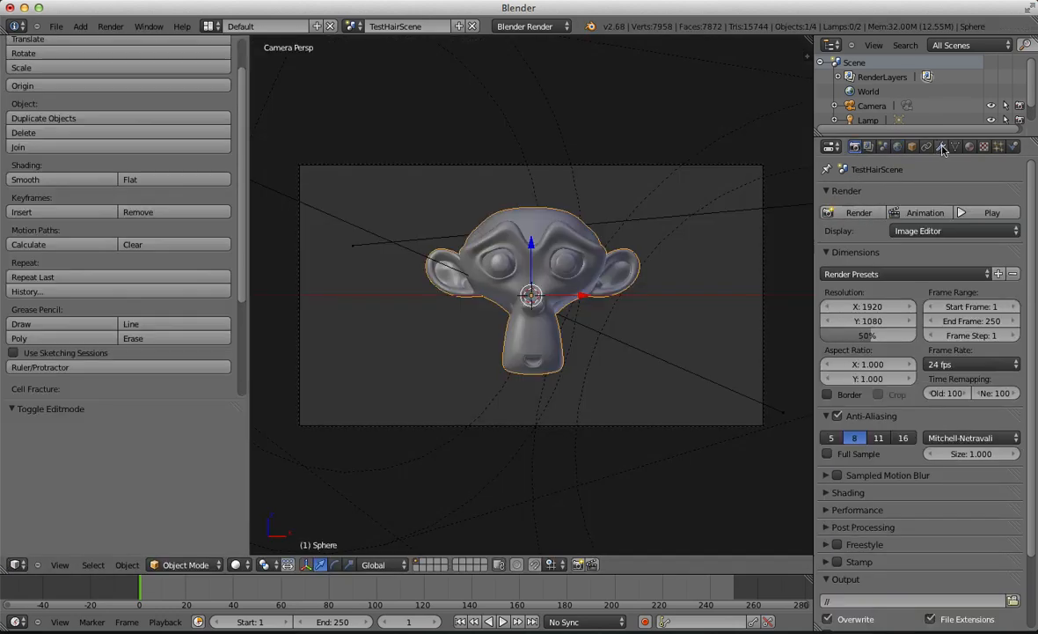
# Step: Set the Environment Lighting color to Sky Color and its energy to 0.560, and render the monkey to check the lighting
pyautogui.click(898, 147)
pyautogui.click(974, 491)
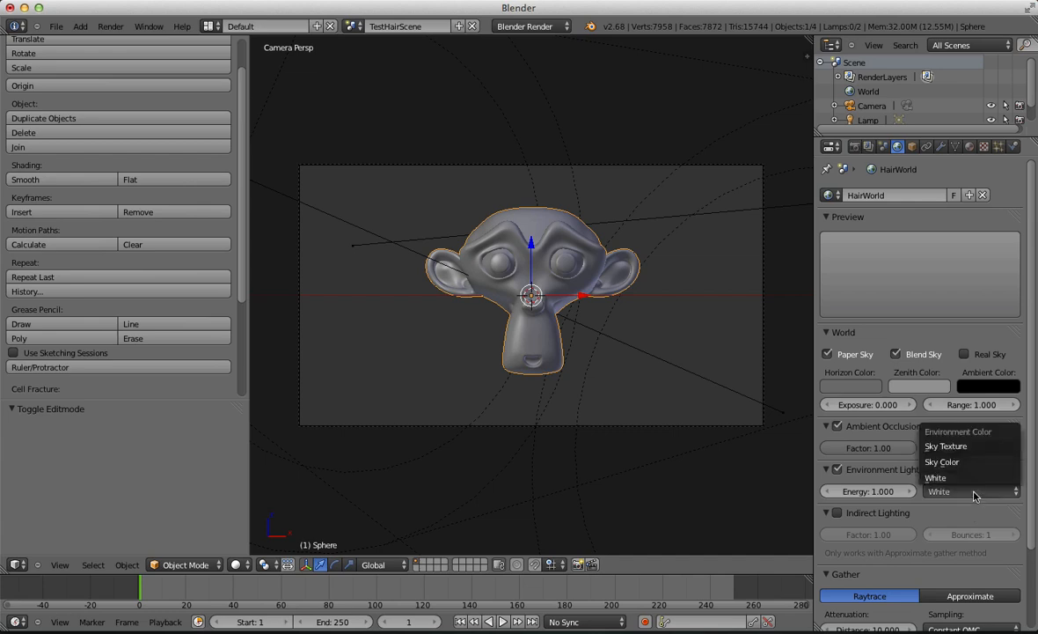
pyautogui.click(990, 468)
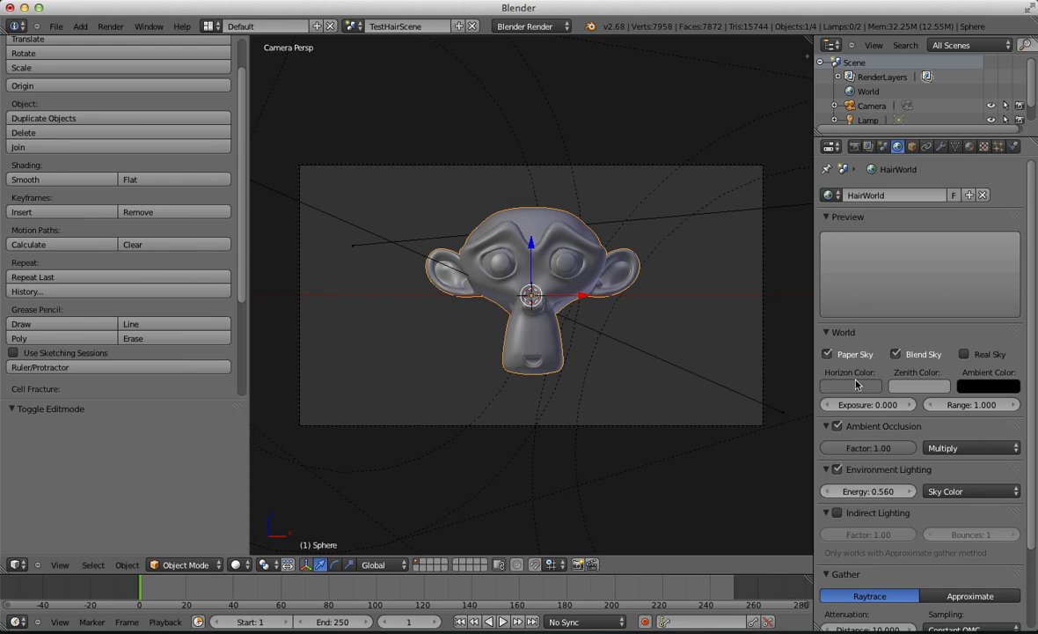
pyautogui.click(854, 147)
pyautogui.click(845, 213)
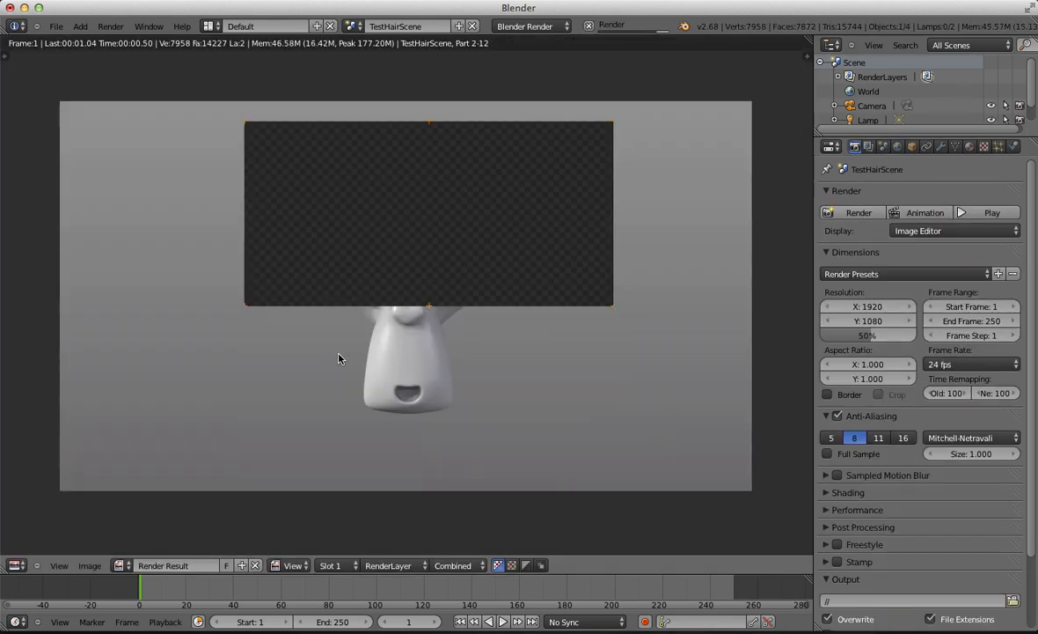
pyautogui.scroll(-1, 418, 337)
pyautogui.scroll(2, 428, 337)
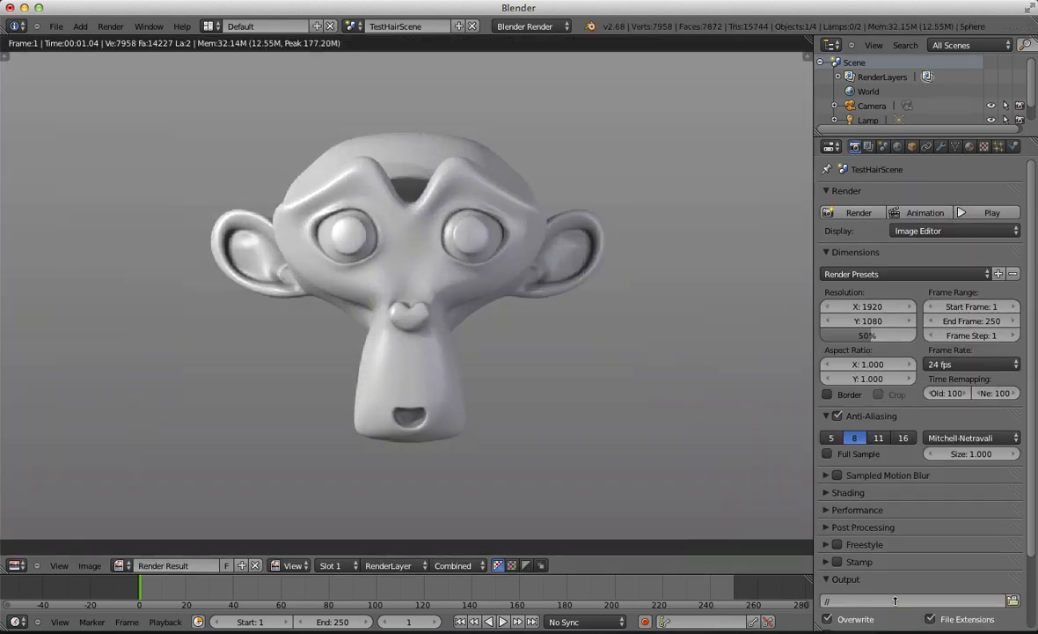
pyautogui.scroll(-2, 502, 284)
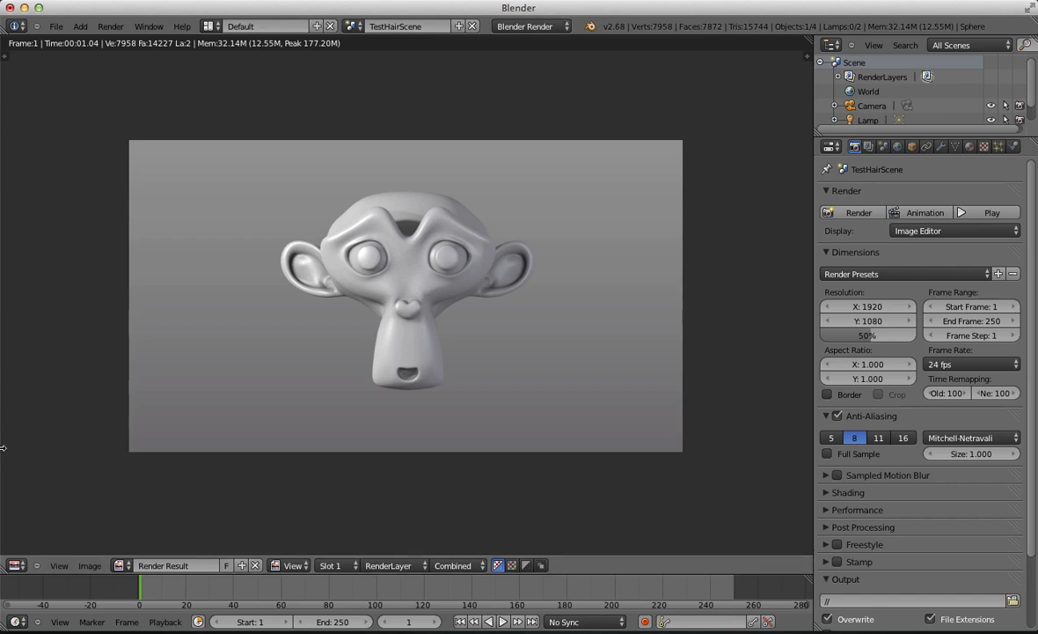
# Step: Switch the render area back to the 3D View and set its viewport shading to Rendered
pyautogui.click(15, 565)
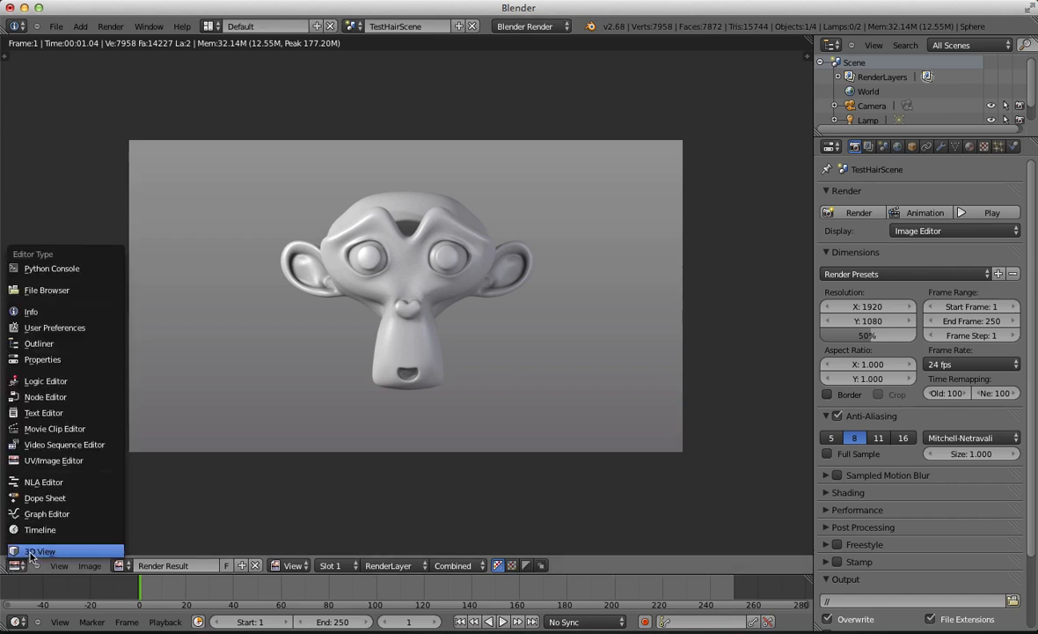
pyautogui.click(39, 551)
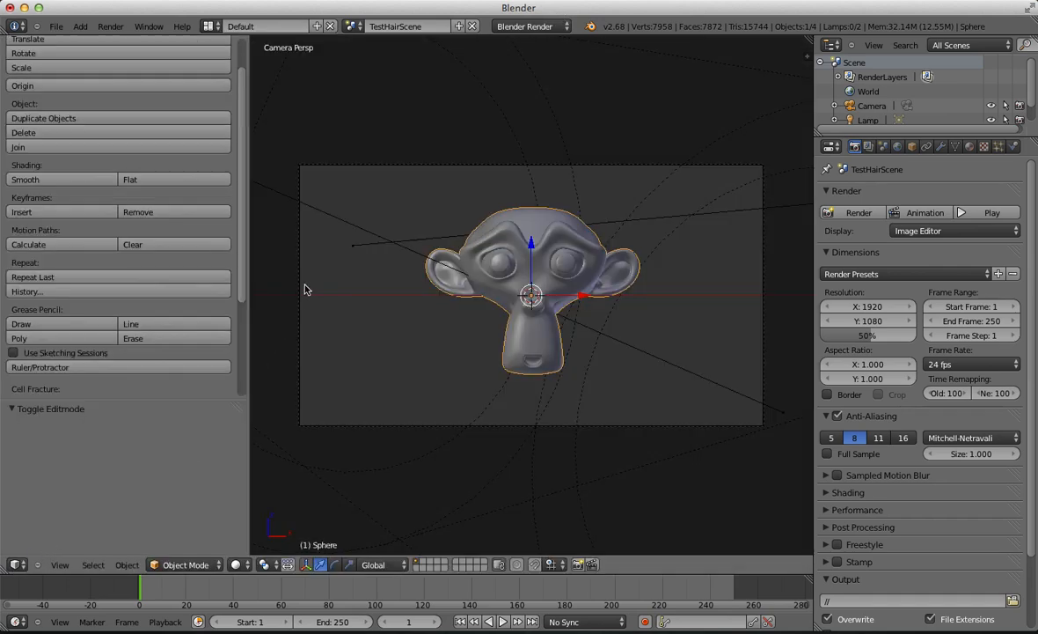
pyautogui.click(238, 563)
pyautogui.click(236, 564)
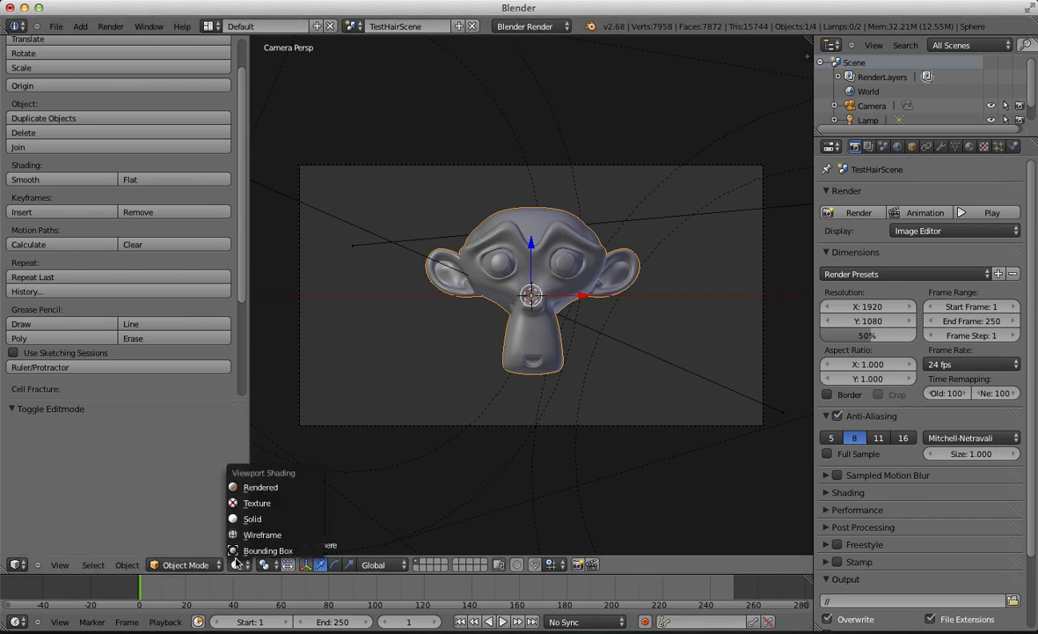
pyautogui.click(245, 491)
# Step: Inspect the monkey's lighting from several angles in Rendered shading, and return to the camera view in Solid shading
pyautogui.moveTo(510, 396)
pyautogui.mouseDown(button='middle')
pyautogui.moveTo(614, 311)
pyautogui.moveTo(554, 345)
pyautogui.mouseUp(button='middle')
pyautogui.scroll(-3, 553, 346)
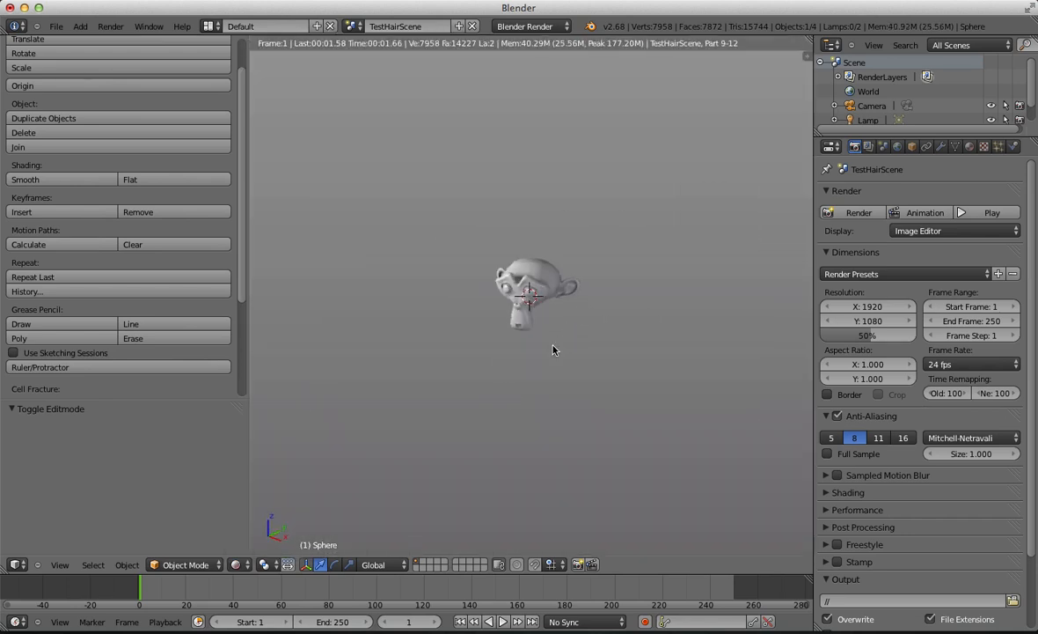
pyautogui.keyDown('alt'); pyautogui.scroll(-2, 553, 345); pyautogui.keyUp('alt')
pyautogui.scroll(6, 558, 338)
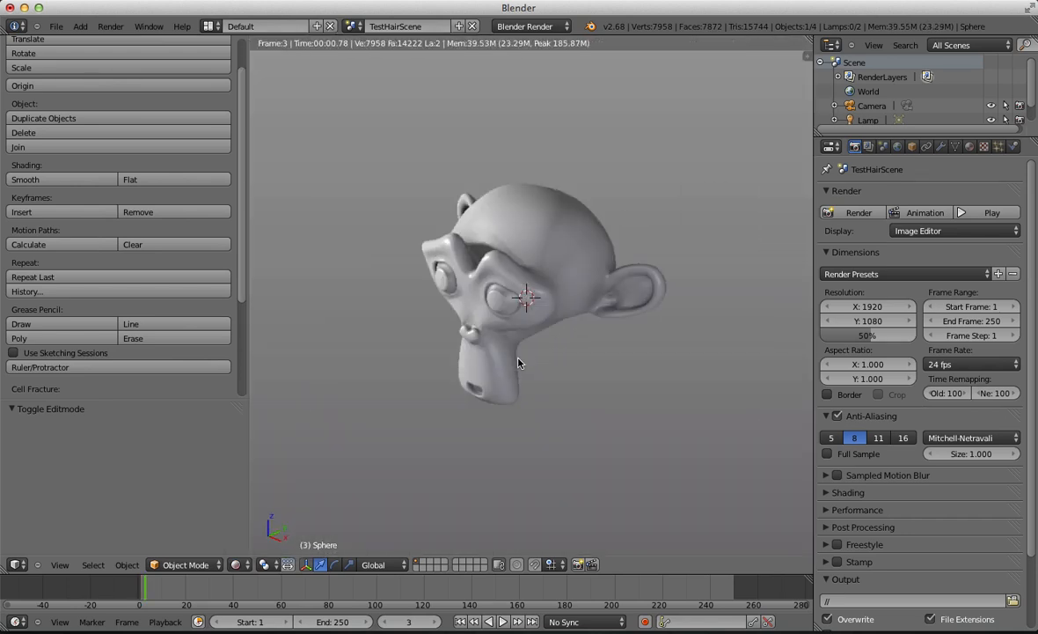
pyautogui.scroll(-1, 517, 360)
pyautogui.moveTo(468, 405); pyautogui.dragTo(553, 387, button='middle')
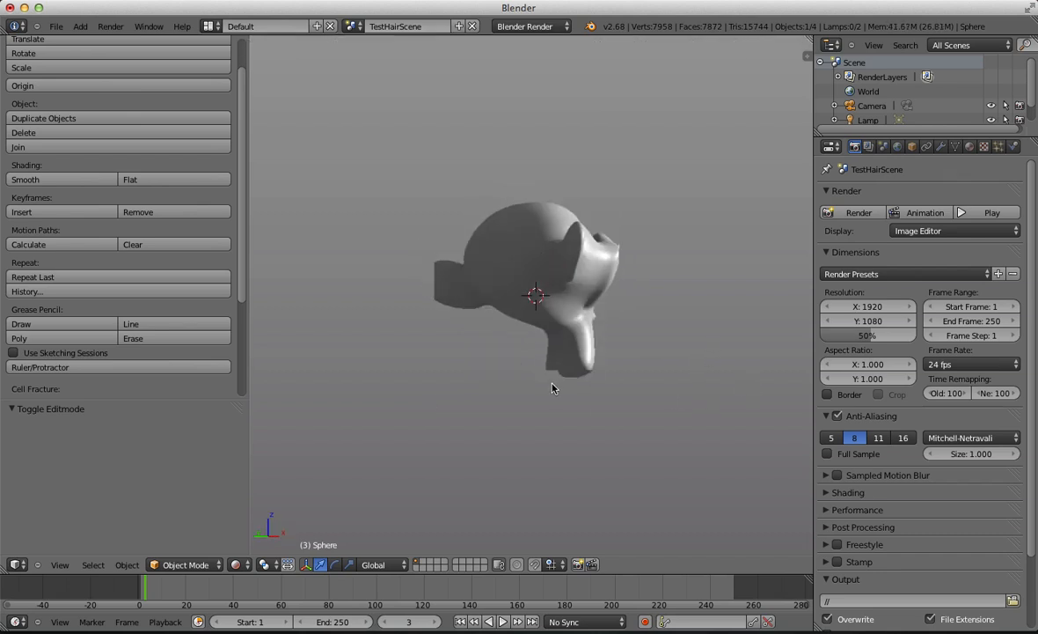
pyautogui.press('KP_0')
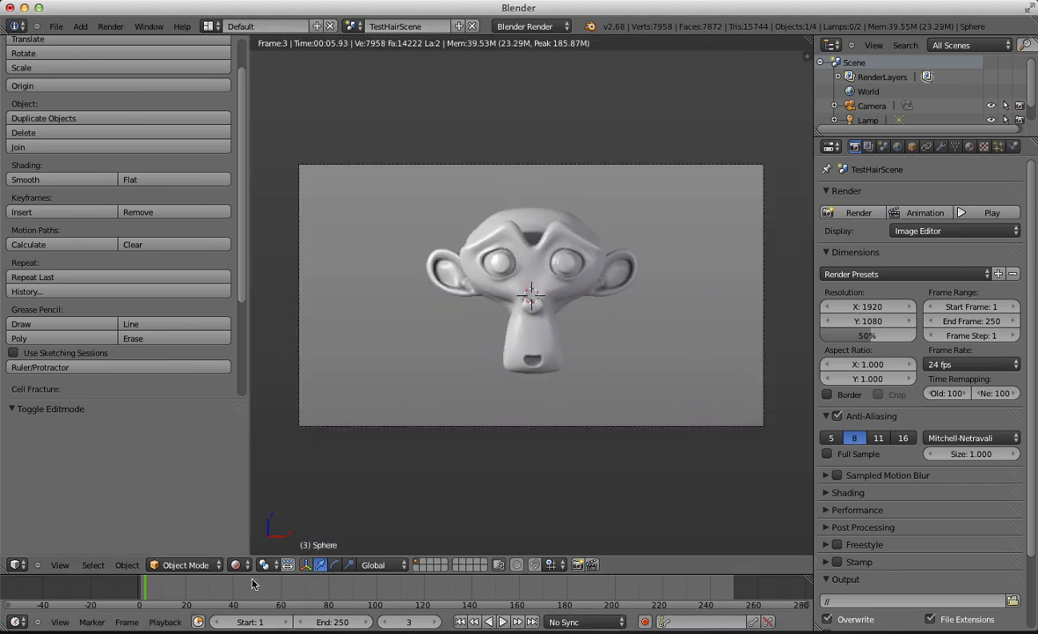
pyautogui.click(235, 564)
pyautogui.click(256, 479)
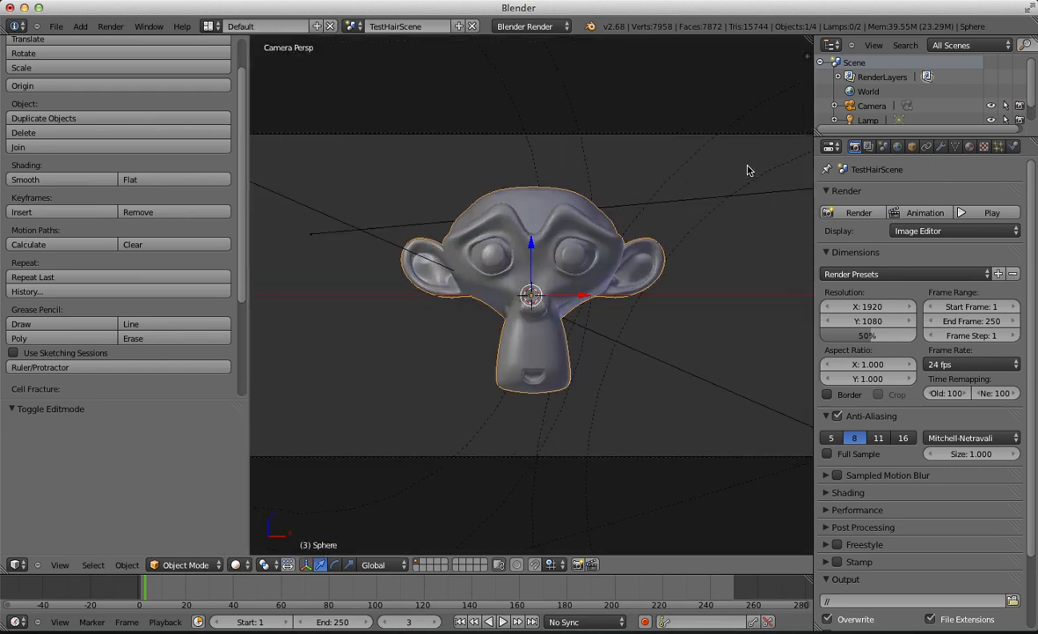
# Step: Set the Hair Lab type to Long Brown Curl Hair and create the hair on the monkey
pyautogui.scroll(-2, 616, 288)
pyautogui.scroll(-5, 87, 292)
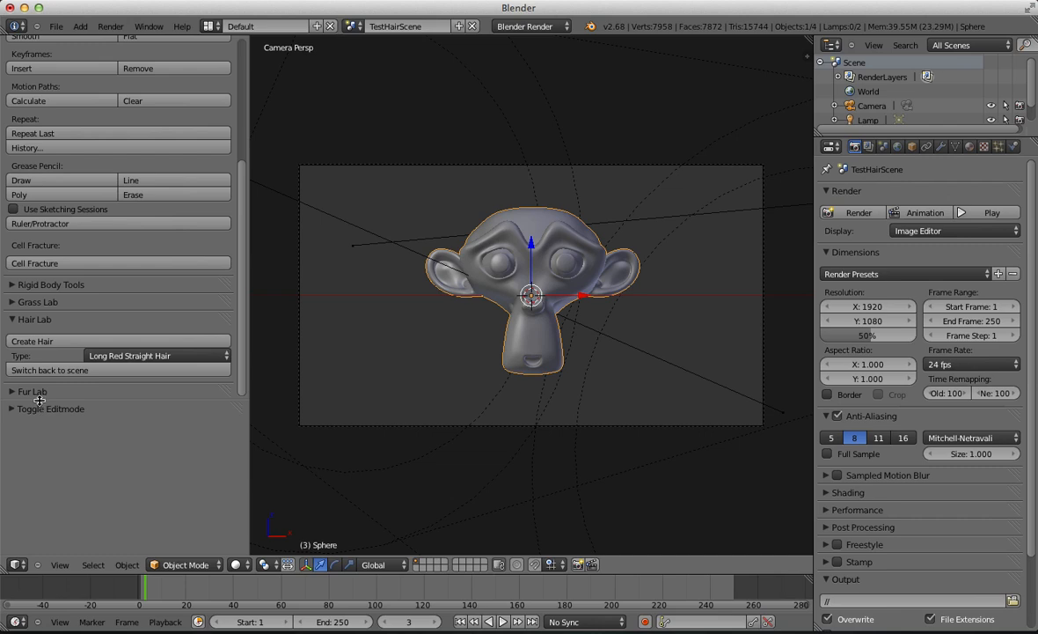
pyautogui.scroll(3, 94, 454)
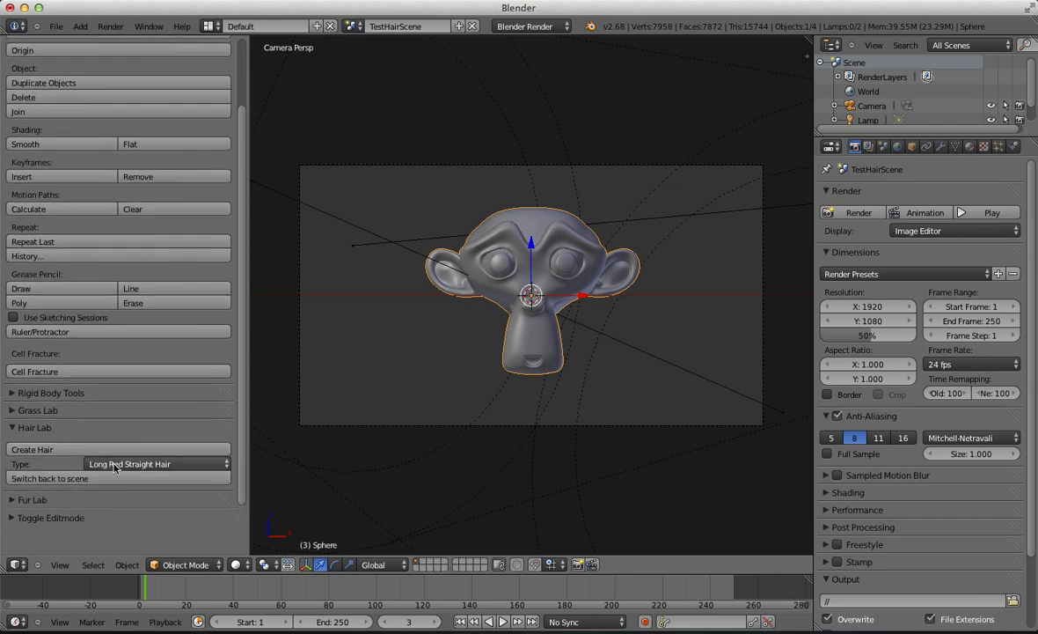
pyautogui.click(117, 465)
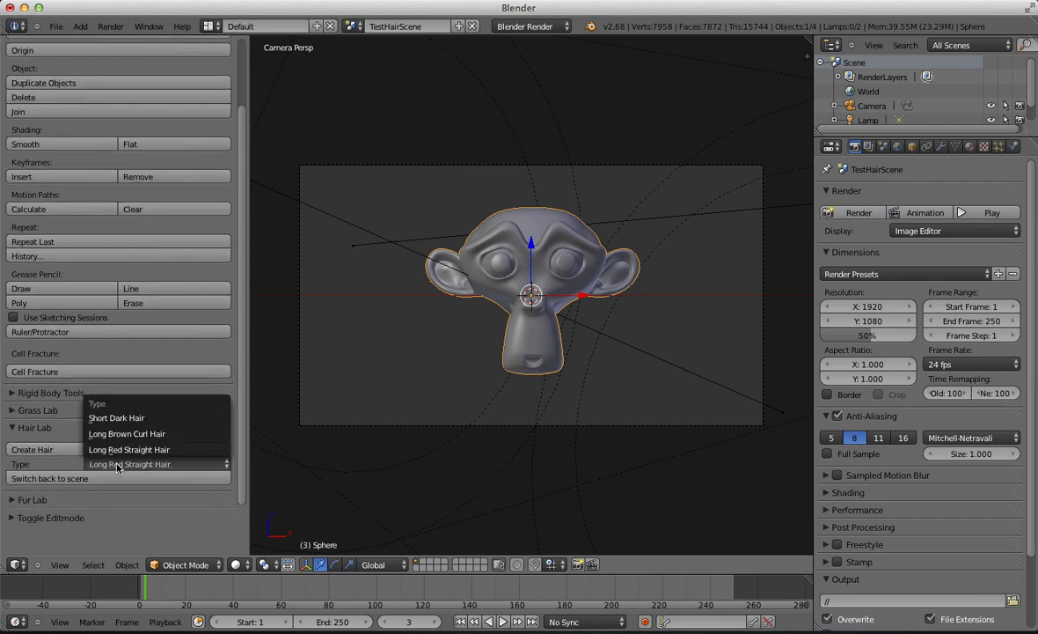
pyautogui.click(186, 440)
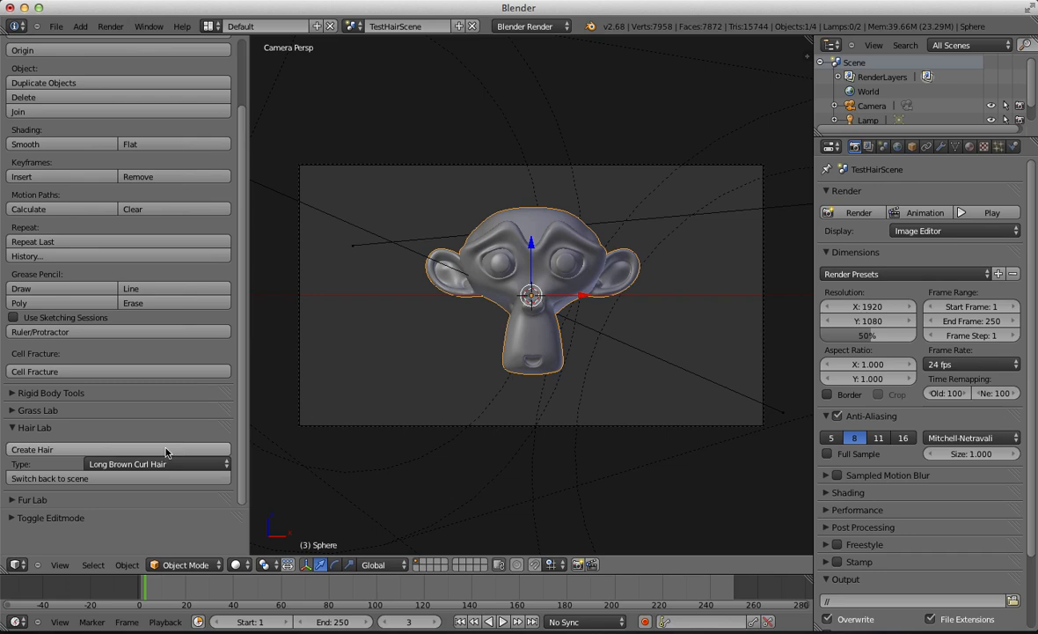
pyautogui.click(166, 451)
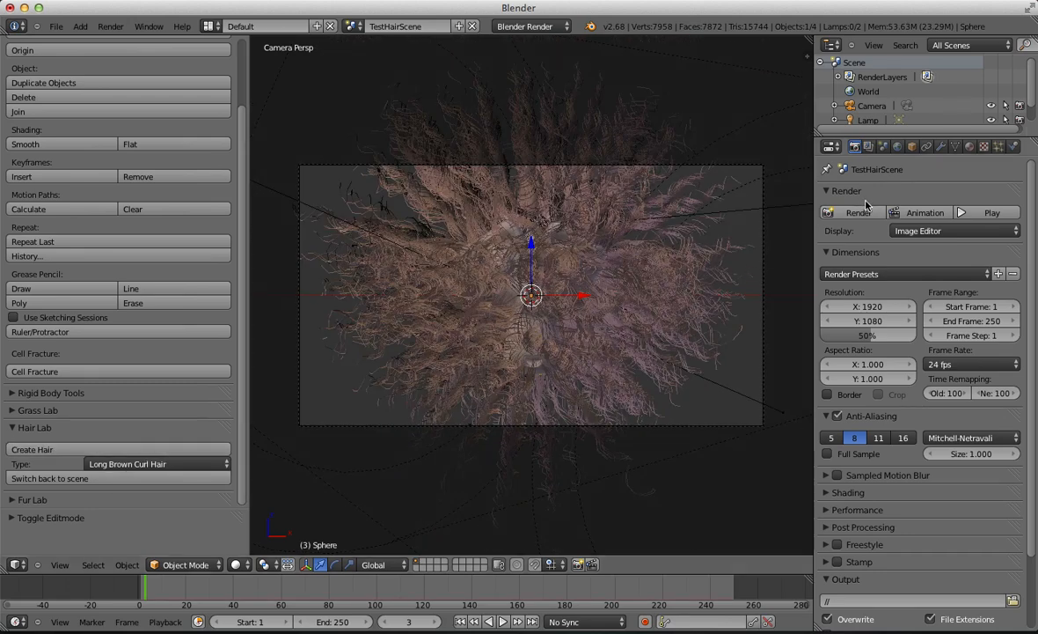
# Step: Render the monkey with its curly brown hair and examine the strands both close up and as a whole
pyautogui.press('F12')
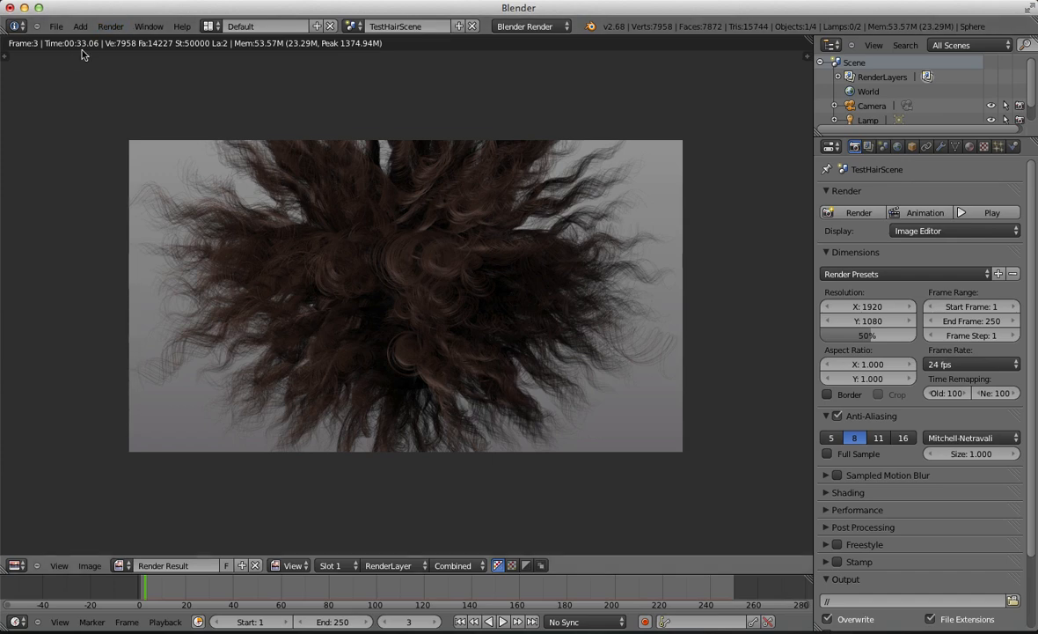
pyautogui.scroll(4, 391, 411)
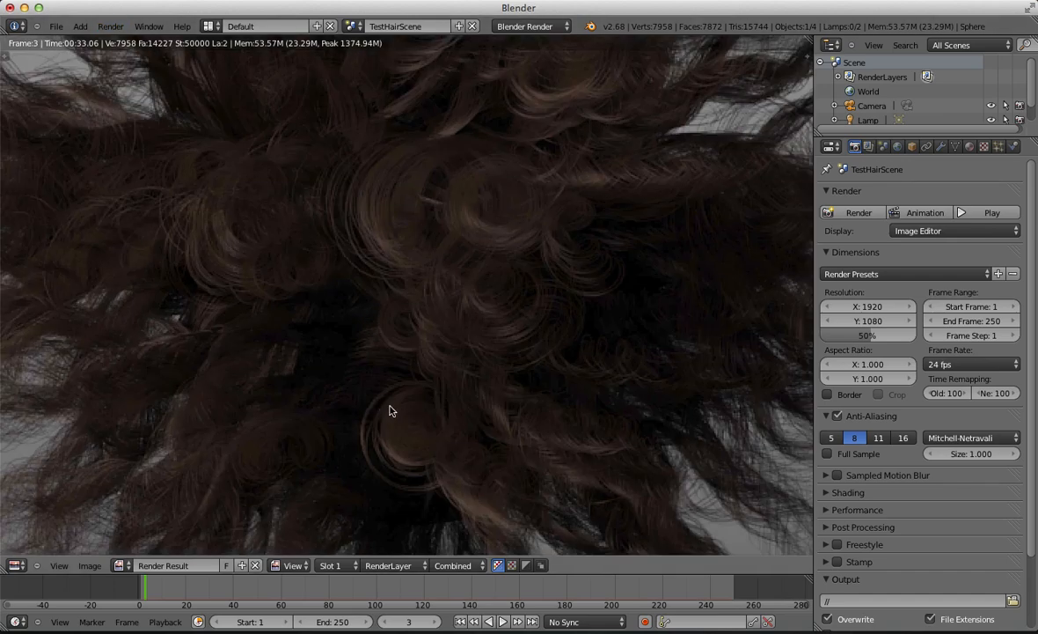
pyautogui.scroll(-8, 335, 291)
pyautogui.scroll(4, 388, 306)
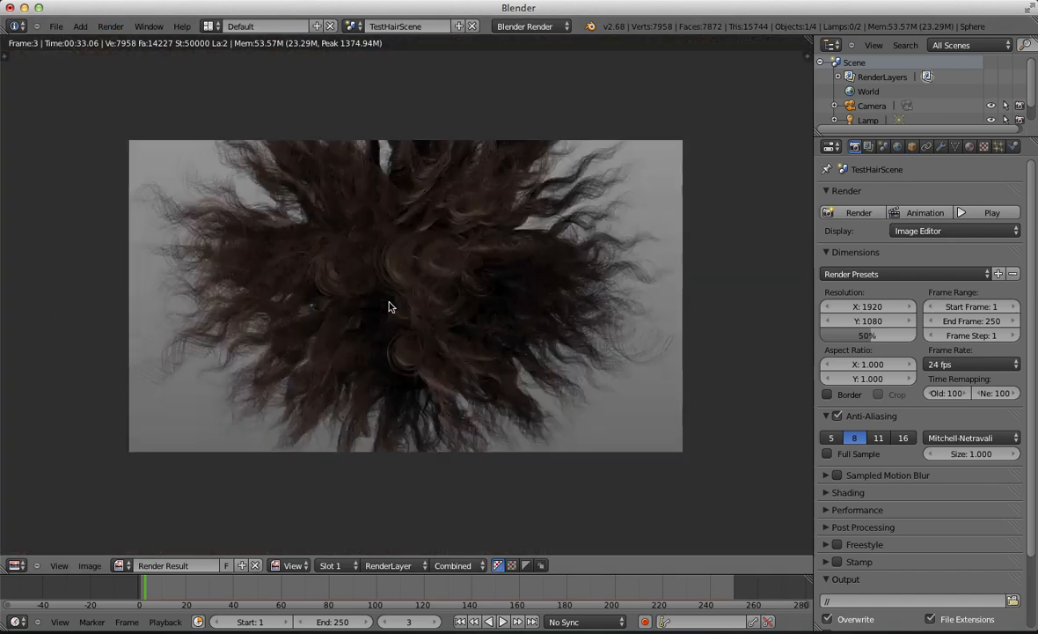
pyautogui.scroll(-1, 392, 321)
pyautogui.scroll(-6, 466, 246)
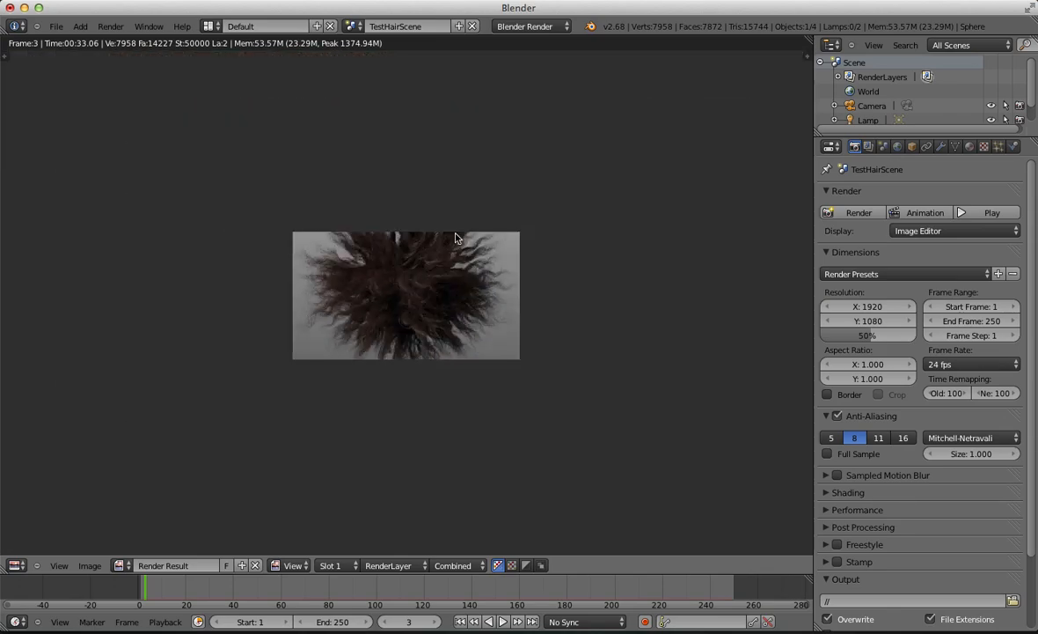
pyautogui.scroll(7, 431, 258)
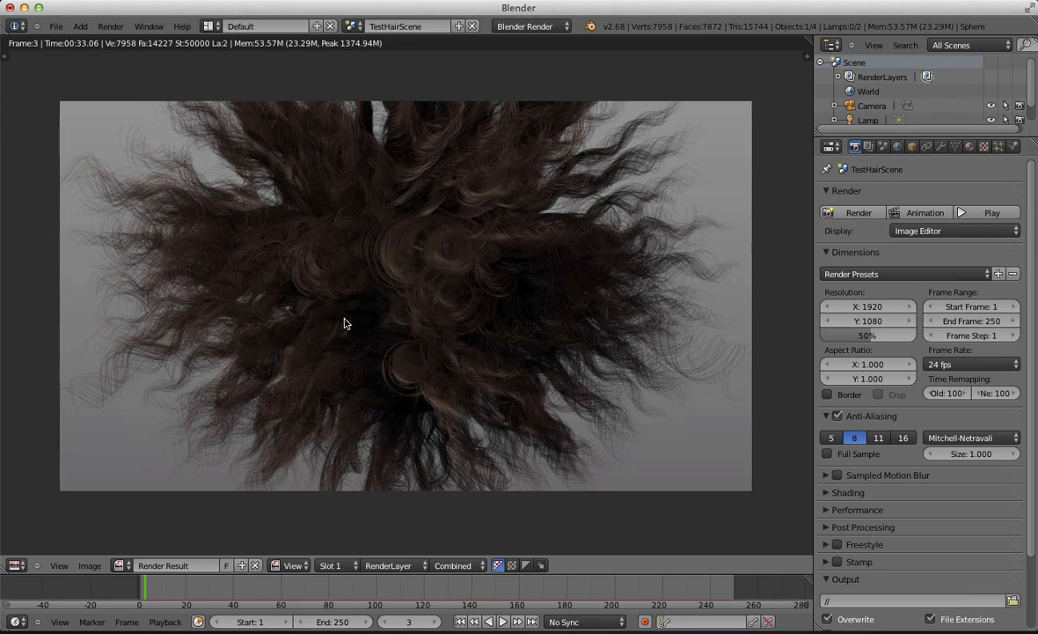
# Step: Close the render and examine the curly hair strands around the monkey in the 3D viewport
pyautogui.moveTo(194, 189); pyautogui.dragTo(171, 168, button='middle')
pyautogui.moveTo(401, 239); pyautogui.dragTo(425, 247, button='middle')
pyautogui.scroll(-1, 424, 247)
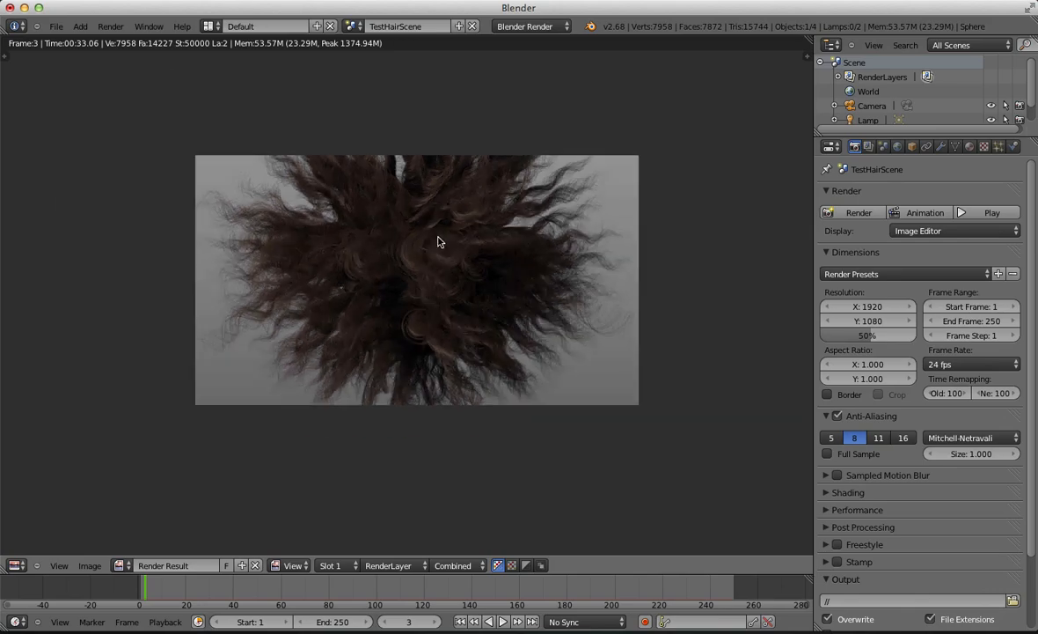
pyautogui.press('Escape')
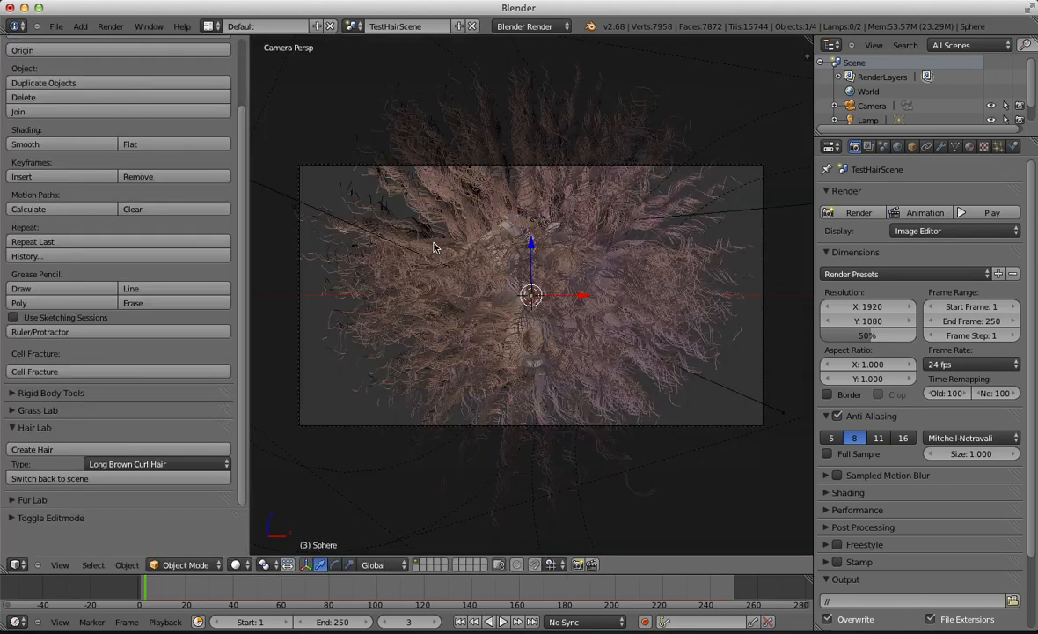
pyautogui.scroll(2, 704, 315)
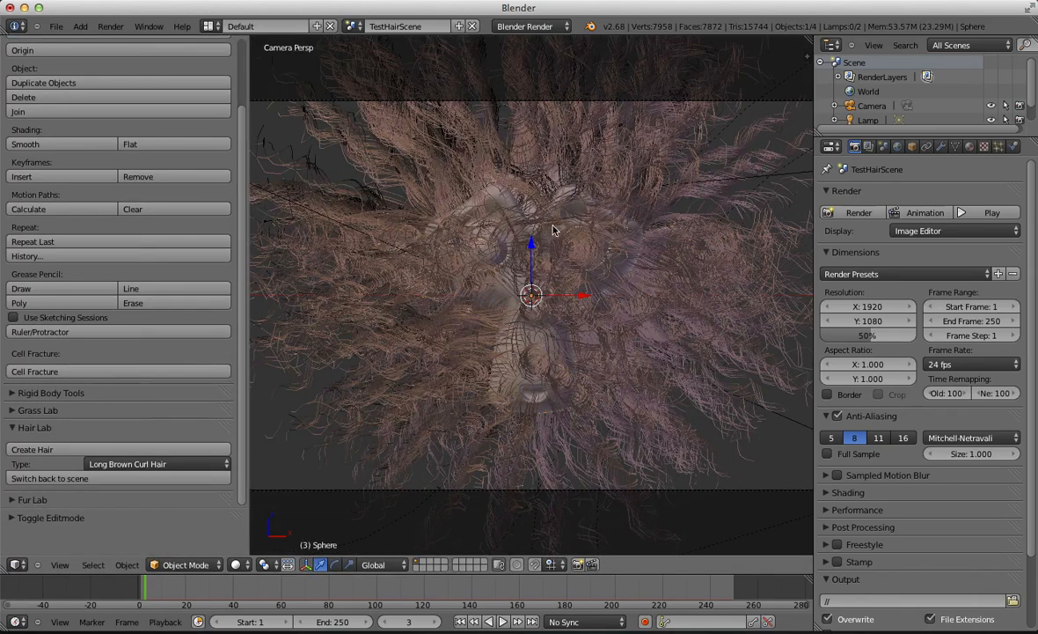
pyautogui.moveTo(553, 230); pyautogui.dragTo(497, 321, button='middle')
pyautogui.scroll(4, 495, 324)
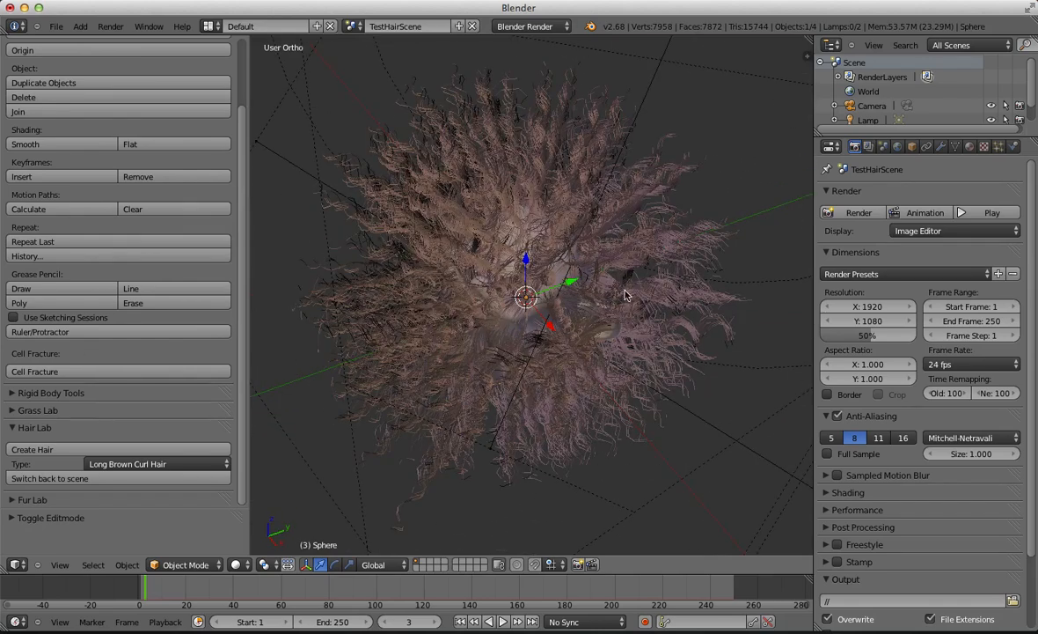
# Step: Enter Edit Mode on the monkey with nothing selected and set the mesh select mode to Face
pyautogui.press('Tab')
pyautogui.press('a')
pyautogui.moveTo(624, 296); pyautogui.dragTo(396, 345, button='middle')
pyautogui.hotkey('ctrl', 'Tab')
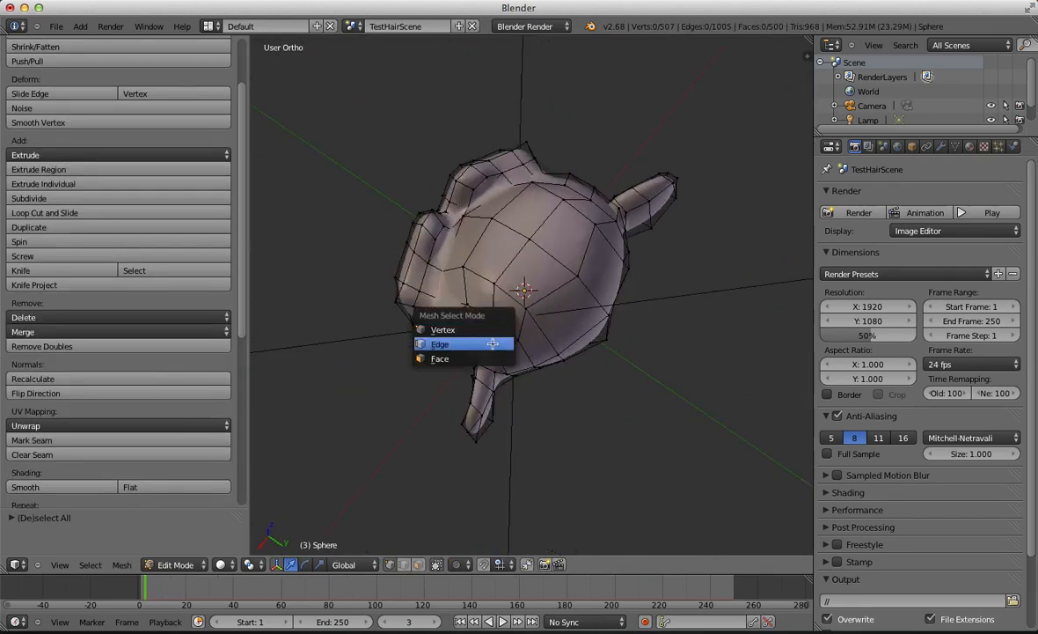
pyautogui.click(493, 344)
pyautogui.moveTo(492, 344); pyautogui.dragTo(535, 292, button='middle')
pyautogui.hotkey('ctrl', 'Tab')
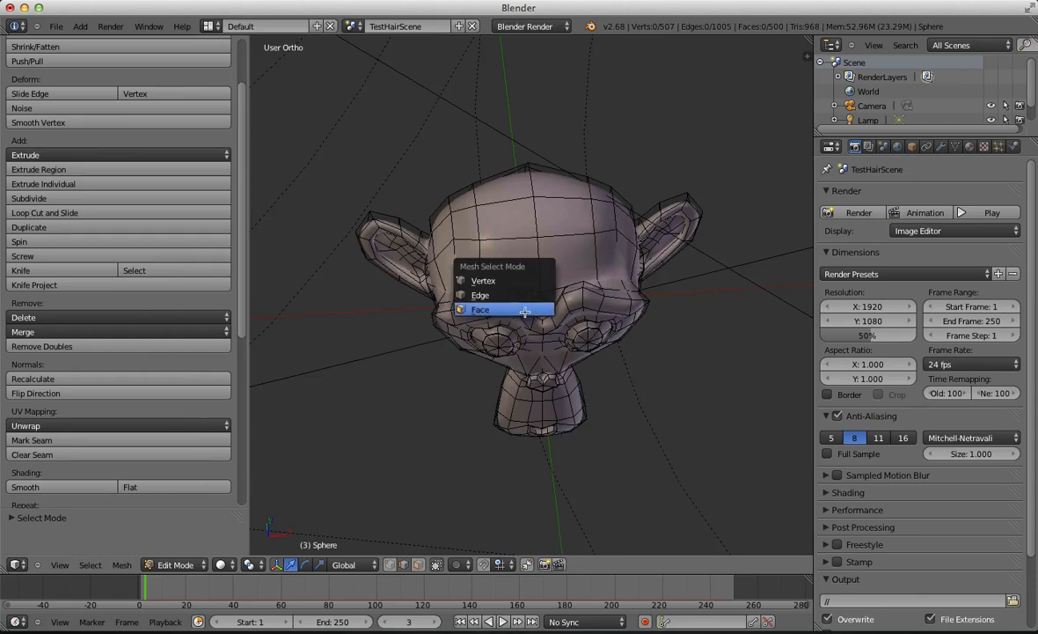
pyautogui.click(525, 311)
pyautogui.press('b')
pyautogui.moveTo(442, 127); pyautogui.dragTo(604, 241)
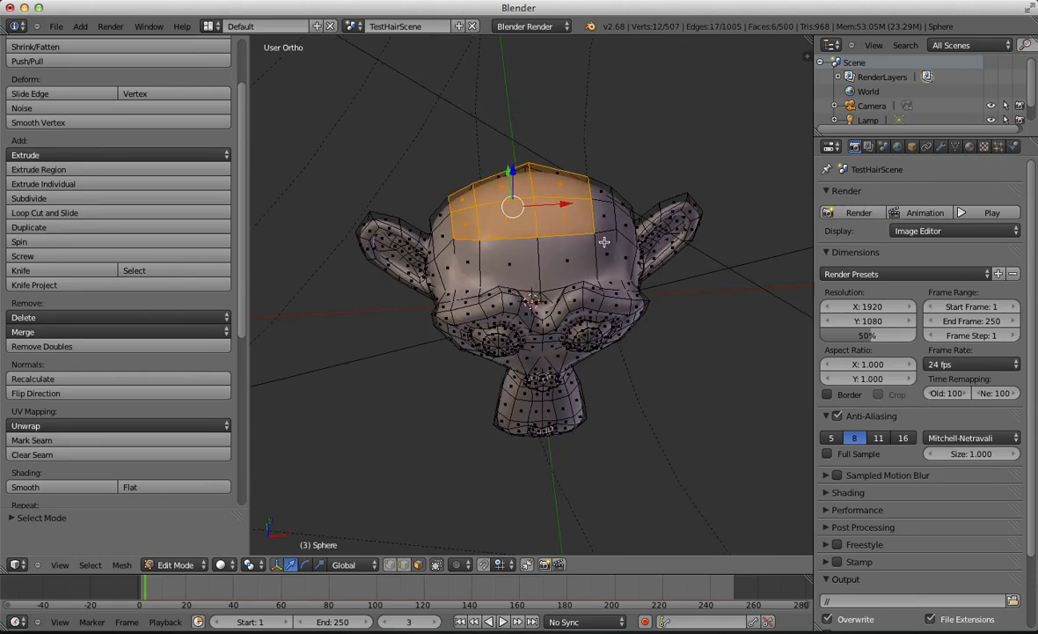
pyautogui.moveTo(605, 241); pyautogui.dragTo(589, 272, button='middle')
pyautogui.press('a')
pyautogui.hotkey('ctrl', 'z')
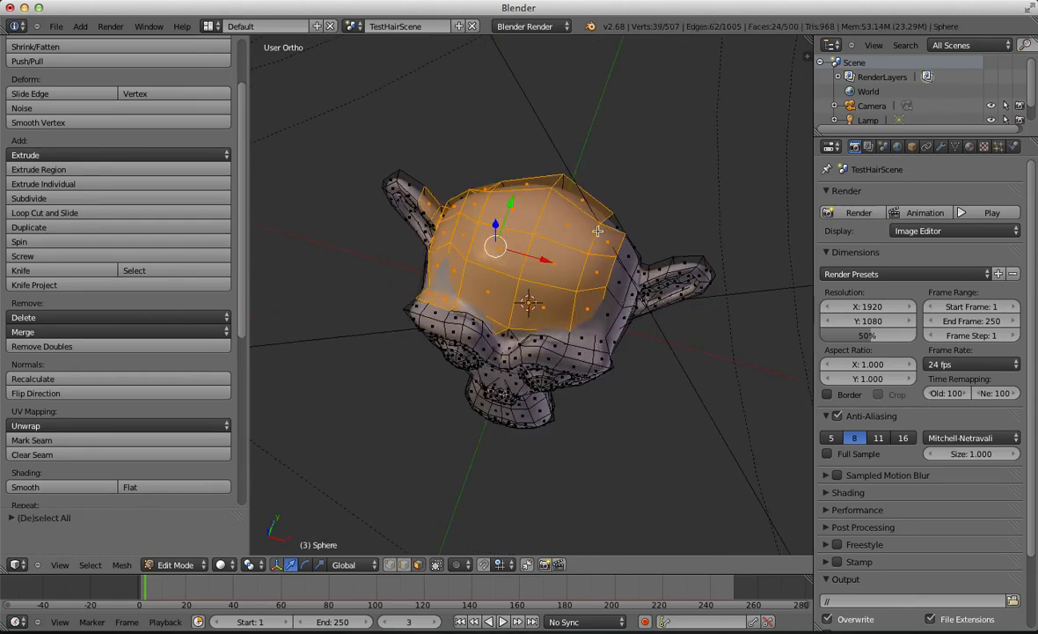
pyautogui.moveTo(598, 230); pyautogui.dragTo(612, 240, button='middle')
pyautogui.hotkey('ctrl', 'z')
# Step: Select the faces on the crown of the monkey's head and deselect the stray faces on the brow
pyautogui.moveTo(434, 343); pyautogui.dragTo(790, 279, button='middle')
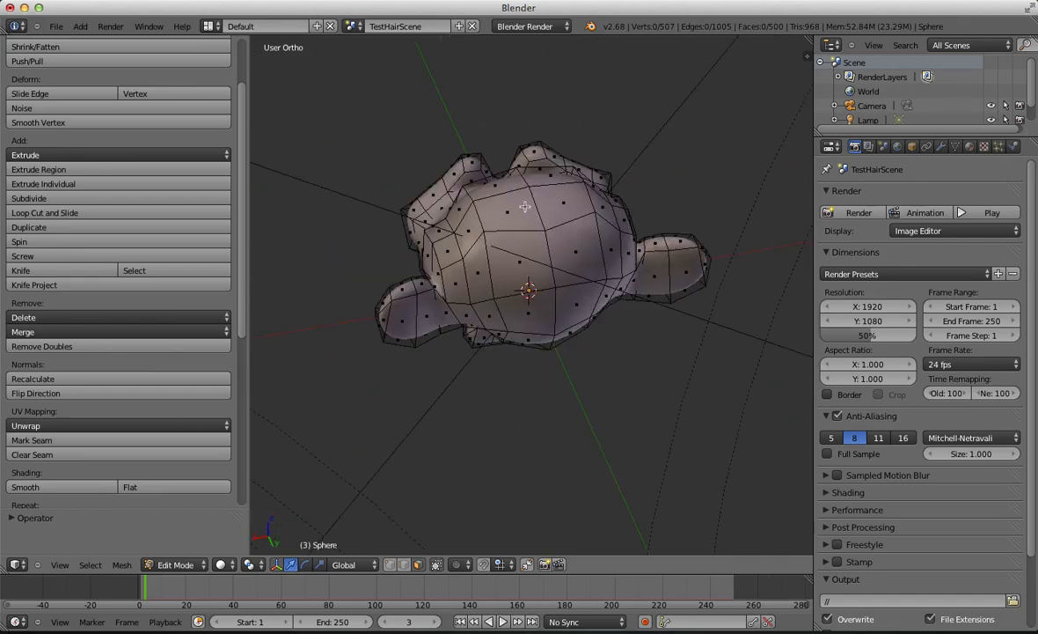
pyautogui.hotkey('ctrl', 'z')
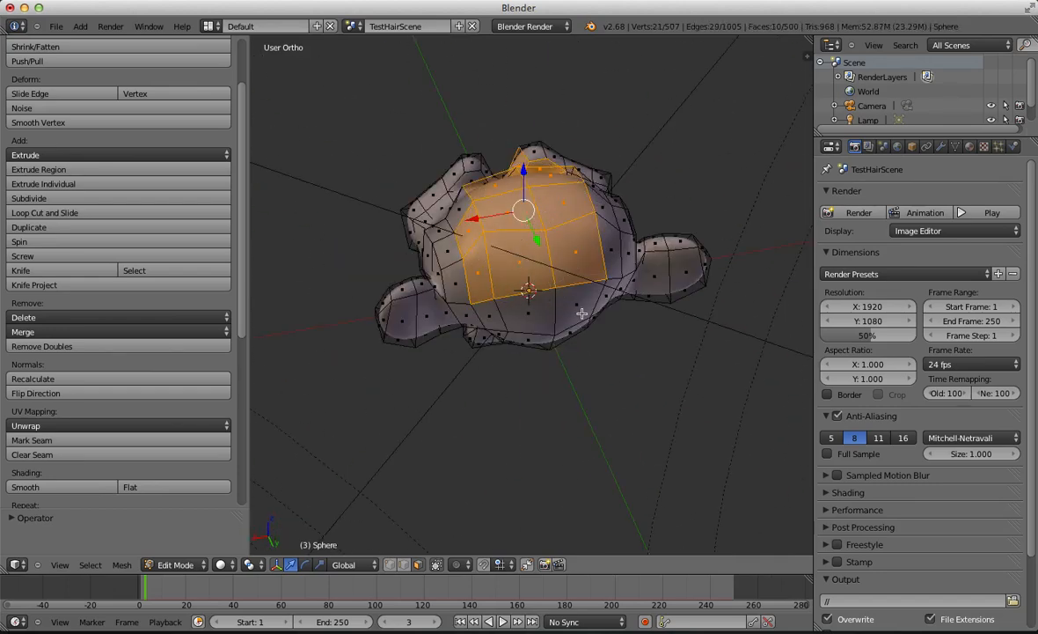
pyautogui.moveTo(582, 313); pyautogui.dragTo(748, 348, button='middle')
pyautogui.press('b')
pyautogui.moveTo(355, 124); pyautogui.dragTo(444, 329)
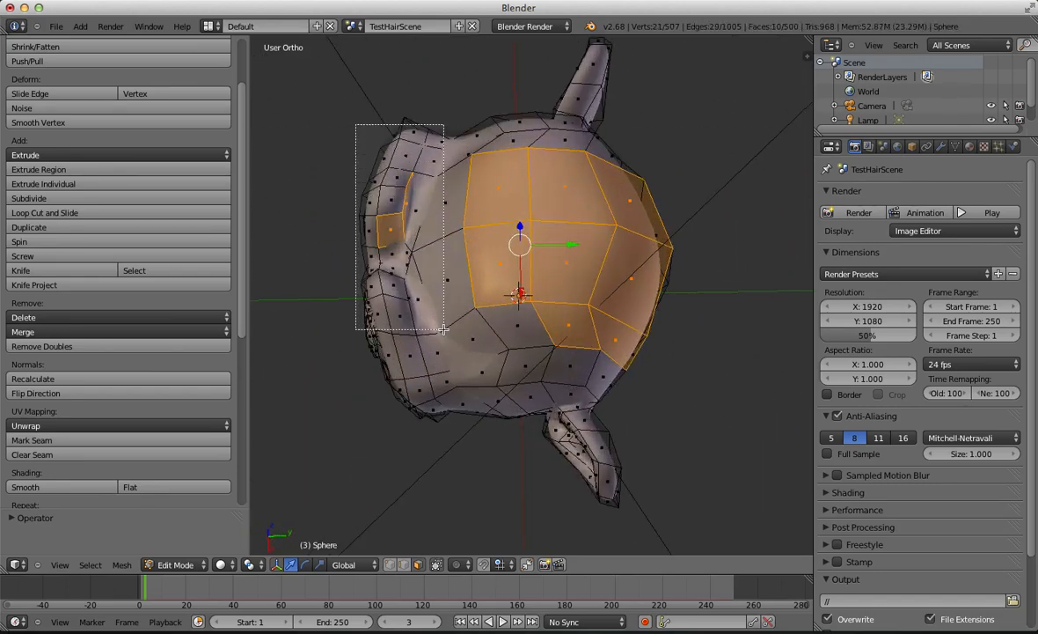
pyautogui.moveTo(443, 329); pyautogui.dragTo(444, 329, button='middle')
# Step: Add the forehead faces behind the brow and the adjoining upper side faces to the selection
pyautogui.keyDown('shift'); pyautogui.rightClick(533, 319); pyautogui.keyUp('shift')
pyautogui.keyDown('shift'); pyautogui.rightClick(478, 332); pyautogui.keyUp('shift')
pyautogui.keyDown('shift'); pyautogui.rightClick(449, 198); pyautogui.keyUp('shift')
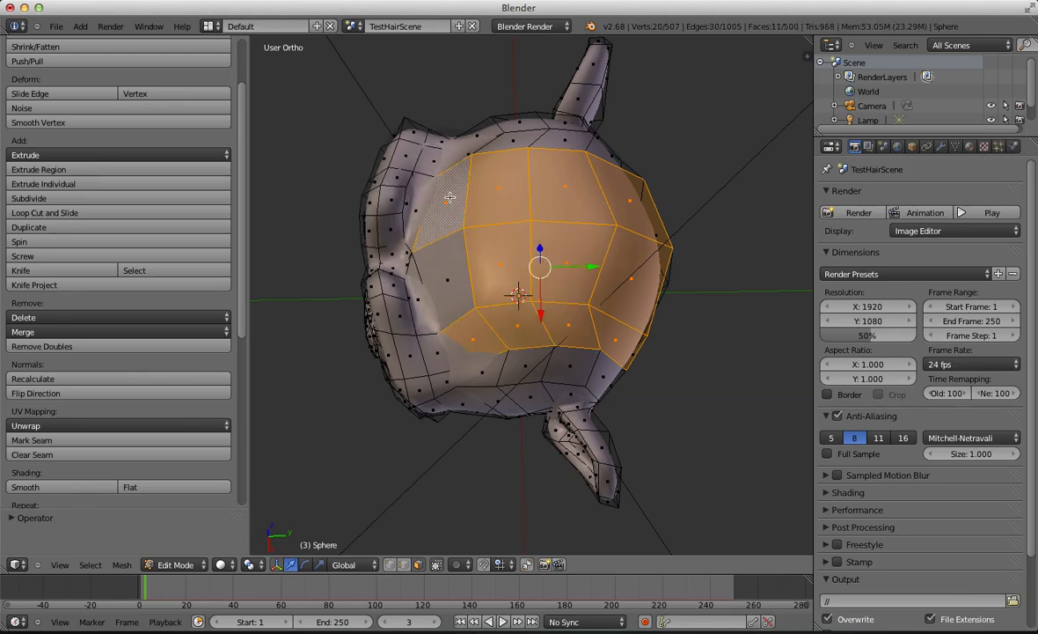
pyautogui.keyDown('shift'); pyautogui.rightClick(449, 198); pyautogui.keyUp('shift')
pyautogui.keyDown('shift'); pyautogui.rightClick(447, 289); pyautogui.keyUp('shift')
pyautogui.keyDown('shift'); pyautogui.rightClick(449, 199); pyautogui.keyUp('shift')
# Step: Extend the face selection along the side of the crown and around to the upper back of the head
pyautogui.moveTo(449, 200); pyautogui.dragTo(634, 268, button='middle')
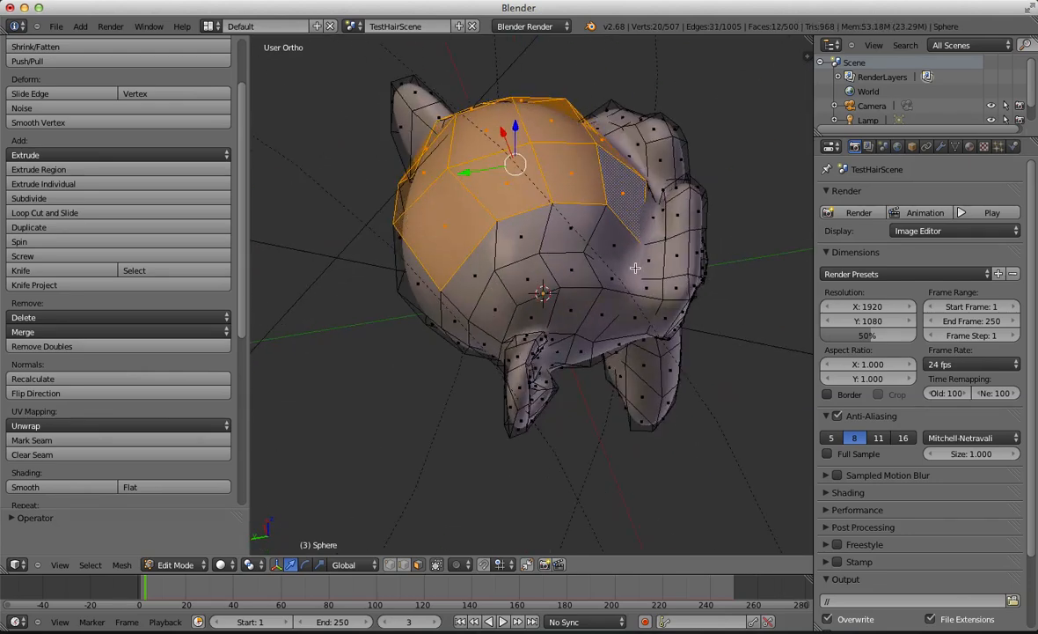
pyautogui.keyDown('shift'); pyautogui.rightClick(568, 230); pyautogui.keyUp('shift')
pyautogui.keyDown('shift'); pyautogui.rightClick(461, 276); pyautogui.keyUp('shift')
pyautogui.moveTo(387, 325); pyautogui.dragTo(519, 251, button='middle')
pyautogui.keyDown('shift'); pyautogui.rightClick(451, 218); pyautogui.keyUp('shift')
pyautogui.moveTo(331, 255); pyautogui.dragTo(404, 235, button='middle')
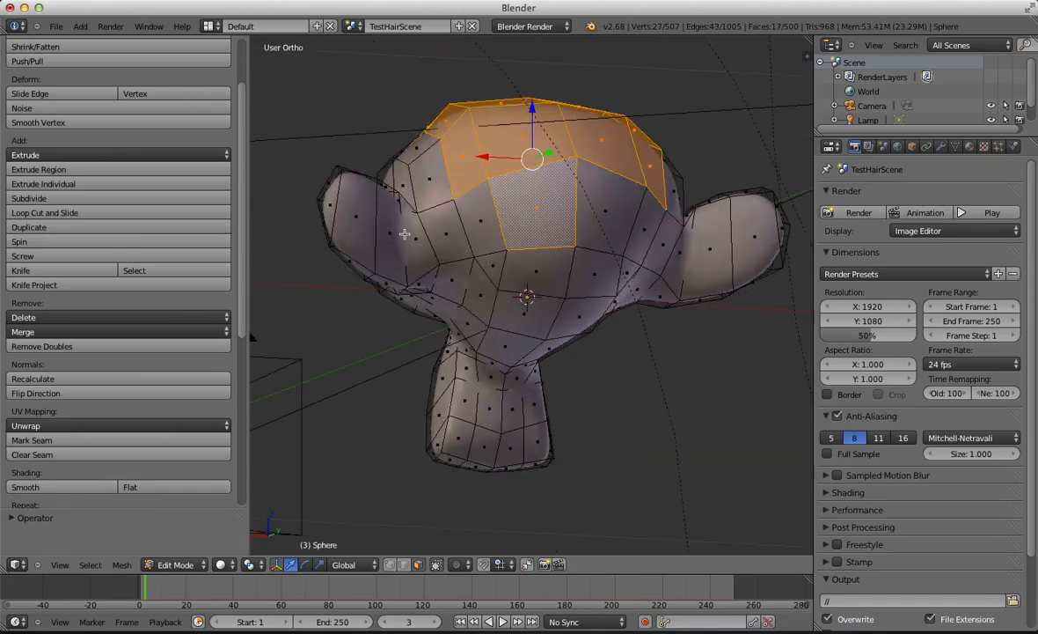
# Step: Extend the face selection further down the back of the head and around its side
pyautogui.press('b')
pyautogui.moveTo(503, 209); pyautogui.dragTo(615, 236)
pyautogui.moveTo(502, 208); pyautogui.dragTo(548, 271, button='middle')
pyautogui.keyDown('shift'); pyautogui.rightClick(487, 152); pyautogui.keyUp('shift')
pyautogui.keyDown('shift'); pyautogui.rightClick(482, 220); pyautogui.keyUp('shift')
pyautogui.moveTo(422, 250); pyautogui.dragTo(546, 347, button='middle')
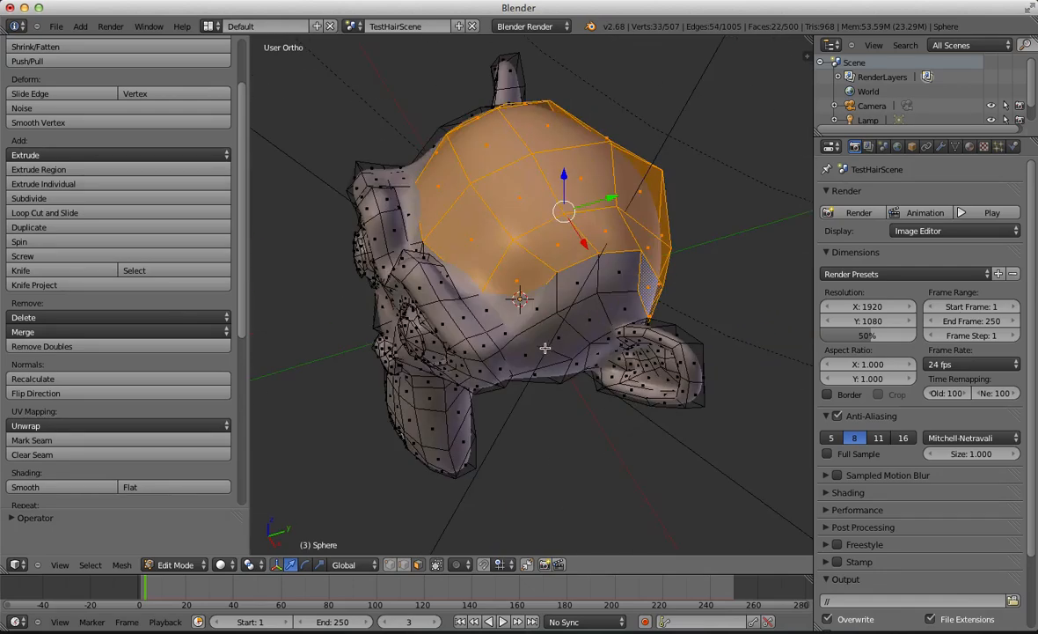
# Step: Add the remaining faces above the monkey's left ear to the selection, checking them in wireframe
pyautogui.press('z')
pyautogui.keyDown('shift'); pyautogui.rightClick(549, 304); pyautogui.keyUp('shift')
pyautogui.keyDown('shift'); pyautogui.rightClick(588, 288); pyautogui.keyUp('shift')
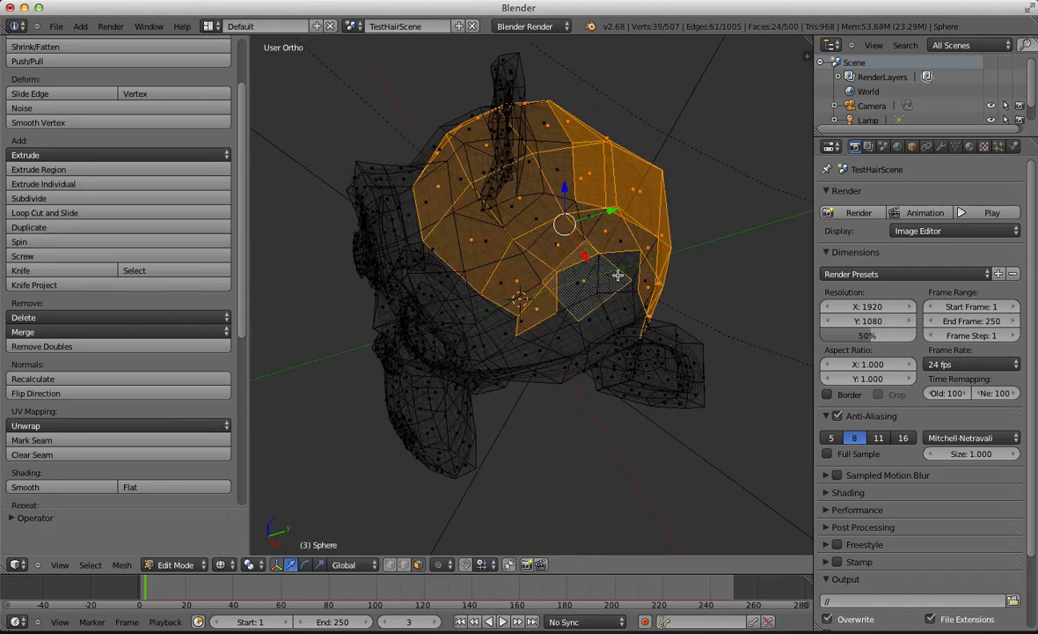
pyautogui.press('z')
pyautogui.moveTo(621, 296)
pyautogui.mouseDown(button='middle')
pyautogui.moveTo(568, 278)
pyautogui.moveTo(537, 288)
pyautogui.mouseUp(button='middle')
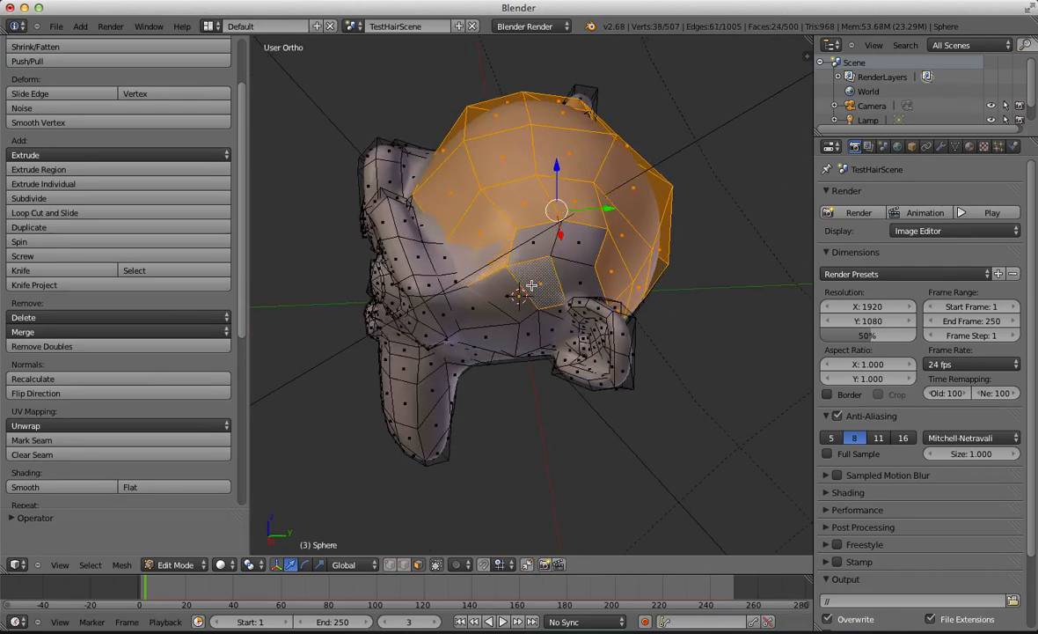
pyautogui.keyDown('shift'); pyautogui.rightClick(545, 286); pyautogui.keyUp('shift')
pyautogui.keyDown('shift'); pyautogui.rightClick(577, 278); pyautogui.keyUp('shift')
pyautogui.keyDown('shift'); pyautogui.rightClick(584, 245); pyautogui.keyUp('shift')
pyautogui.keyDown('shift'); pyautogui.rightClick(546, 245); pyautogui.keyUp('shift')
# Step: Add the faces behind and above the monkey's right ear to the selection
pyautogui.moveTo(672, 256); pyautogui.dragTo(431, 224, button='middle')
pyautogui.keyDown('shift'); pyautogui.rightClick(564, 264); pyautogui.keyUp('shift')
pyautogui.keyDown('shift'); pyautogui.rightClick(570, 225); pyautogui.keyUp('shift')
pyautogui.keyDown('shift'); pyautogui.rightClick(601, 181); pyautogui.keyUp('shift')
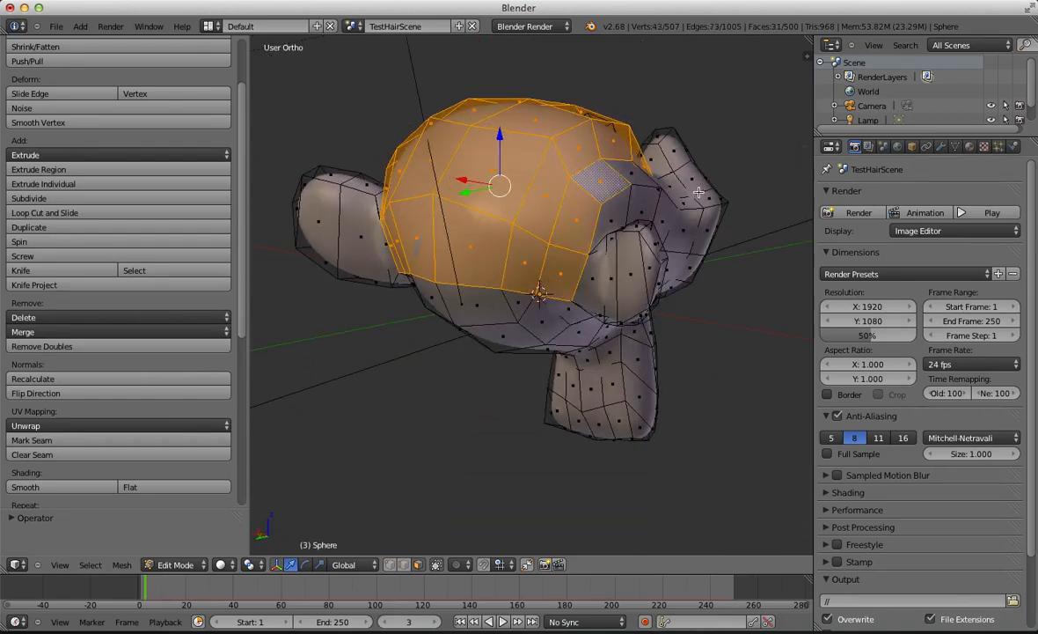
# Step: Complete the scalp selection with the faces in front of and above the right ear, leaving out the stray temple face
pyautogui.moveTo(698, 192); pyautogui.dragTo(475, 207, button='middle')
pyautogui.keyDown('shift'); pyautogui.rightClick(465, 202); pyautogui.keyUp('shift')
pyautogui.keyDown('shift'); pyautogui.rightClick(423, 216); pyautogui.keyUp('shift')
pyautogui.keyDown('shift'); pyautogui.rightClick(431, 192); pyautogui.keyUp('shift')
pyautogui.keyDown('shift'); pyautogui.rightClick(499, 271); pyautogui.keyUp('shift')
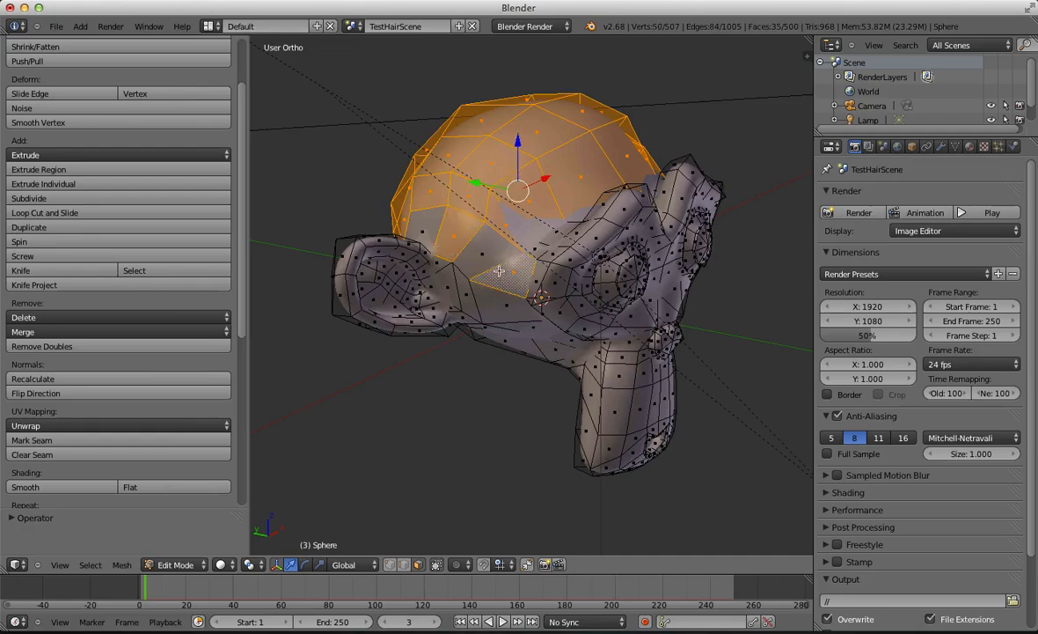
pyautogui.keyDown('shift'); pyautogui.rightClick(498, 270); pyautogui.keyUp('shift')
pyautogui.keyDown('shift'); pyautogui.rightClick(476, 250); pyautogui.keyUp('shift')
pyautogui.keyDown('shift'); pyautogui.rightClick(416, 220); pyautogui.keyUp('shift')
pyautogui.keyDown('alt'); pyautogui.scroll(-2, 628, 245); pyautogui.keyUp('alt')
pyautogui.moveTo(642, 251)
pyautogui.mouseDown(button='middle')
pyautogui.moveTo(612, 285)
pyautogui.moveTo(585, 344)
pyautogui.moveTo(654, 376)
pyautogui.moveTo(607, 401)
pyautogui.moveTo(710, 552)
pyautogui.moveTo(963, 317)
pyautogui.moveTo(282, 343)
pyautogui.moveTo(593, 343)
pyautogui.moveTo(933, 155)
pyautogui.mouseUp(button='middle')
pyautogui.press('z')
pyautogui.press('z')
# Step: Create a vertex group named Hair and assign the selected scalp faces to it with a weight of 1.000
pyautogui.click(956, 146)
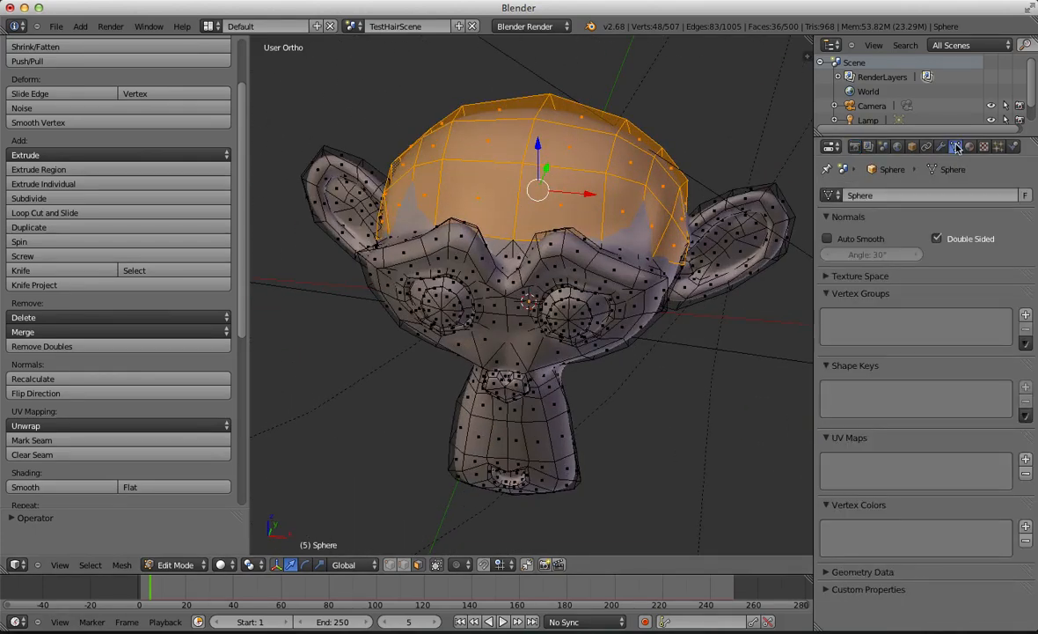
pyautogui.click(1026, 317)
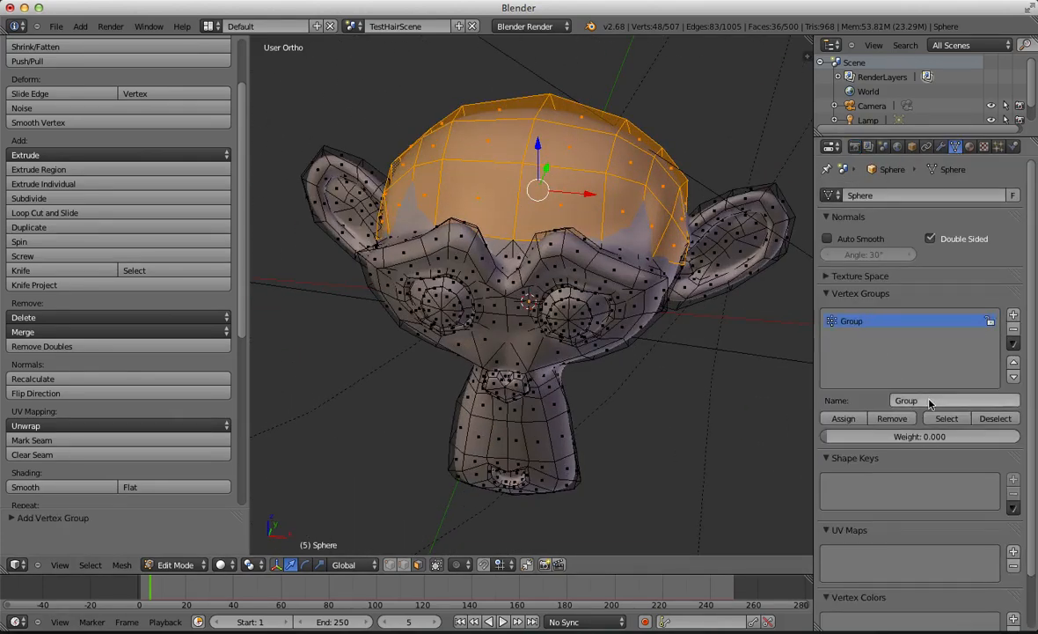
pyautogui.press('Return')
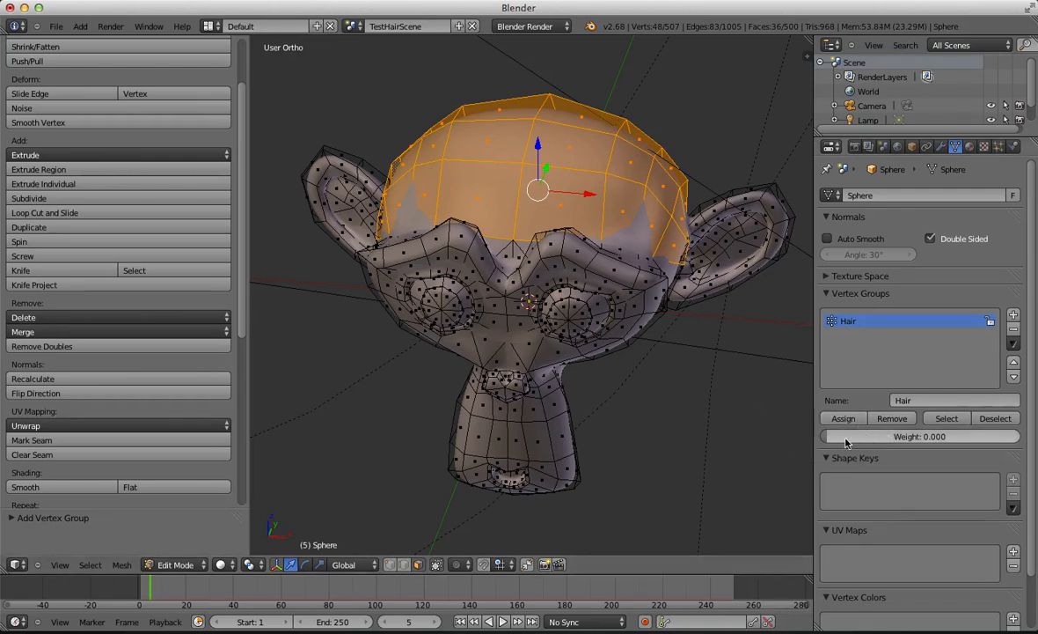
pyautogui.moveTo(847, 442); pyautogui.dragTo(1020, 437)
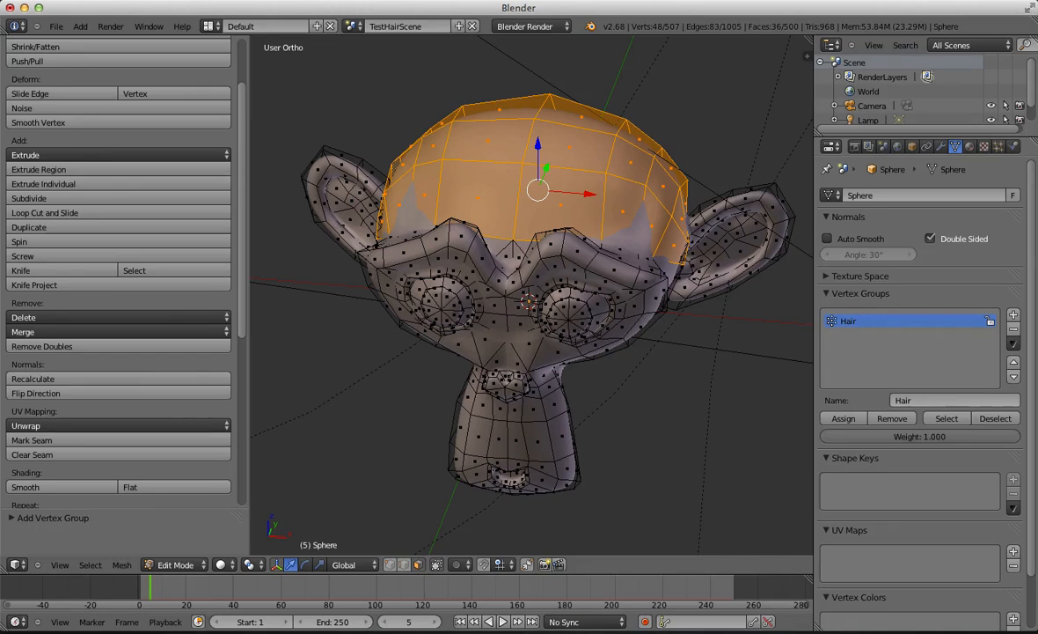
pyautogui.click(843, 418)
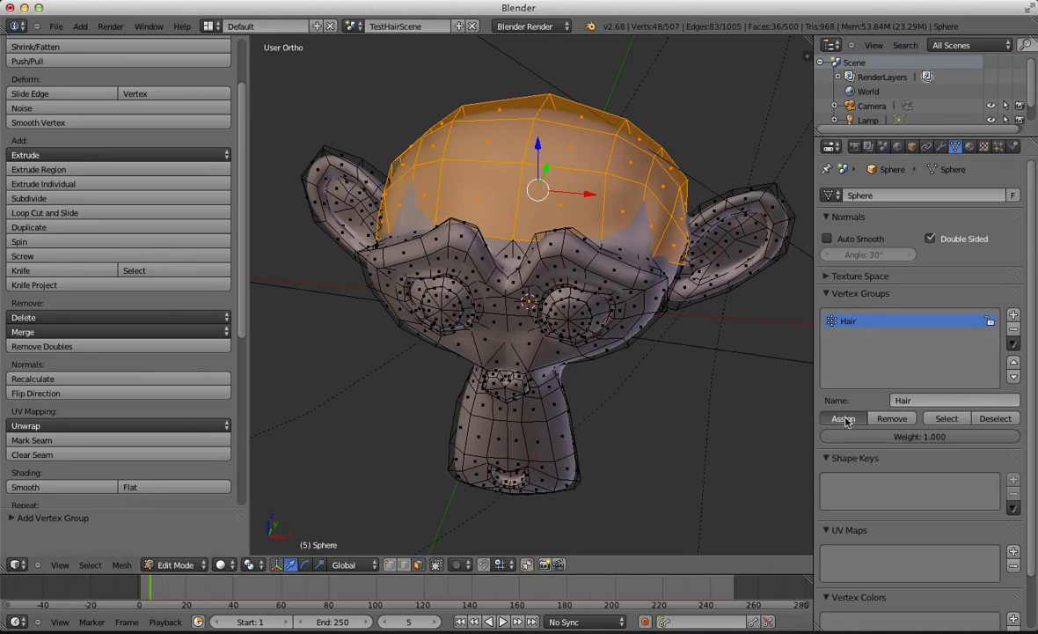
# Step: Inspect the Hair group's weights on the scalp in Weight Paint mode and return to Edit Mode
pyautogui.click(223, 564)
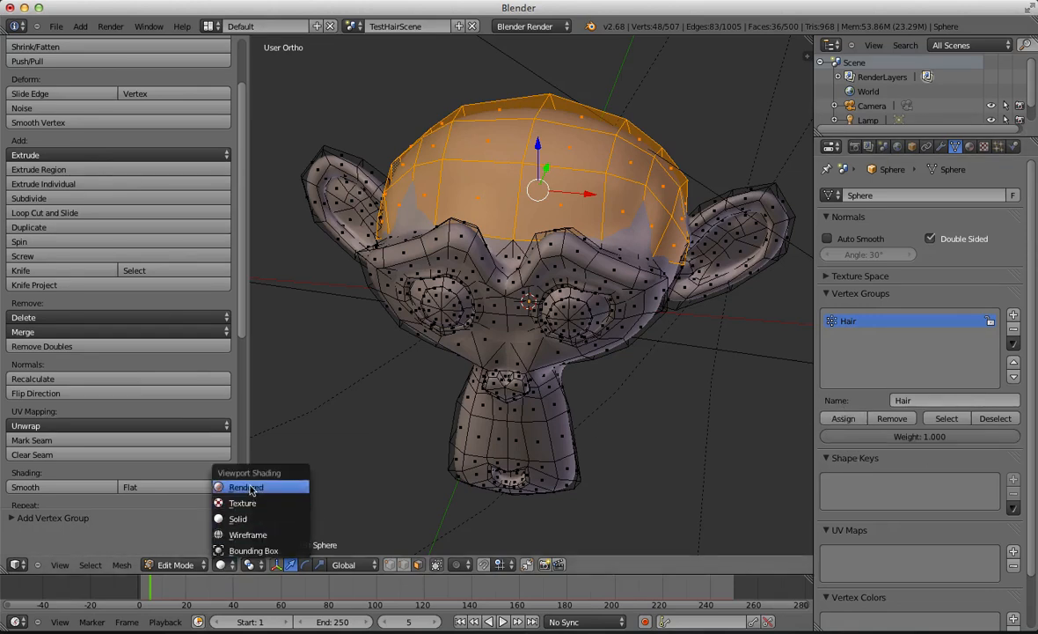
pyautogui.click(175, 564)
pyautogui.click(180, 487)
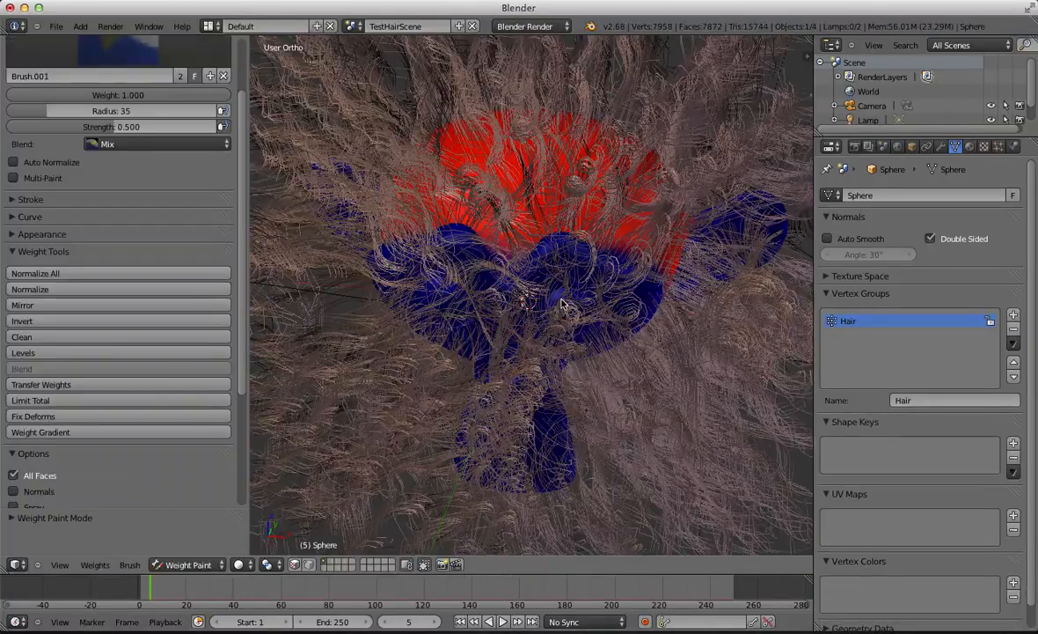
pyautogui.moveTo(493, 352)
pyautogui.mouseDown(button='middle')
pyautogui.moveTo(586, 188)
pyautogui.moveTo(584, 132)
pyautogui.moveTo(637, 238)
pyautogui.mouseUp(button='middle')
pyautogui.press('Tab')
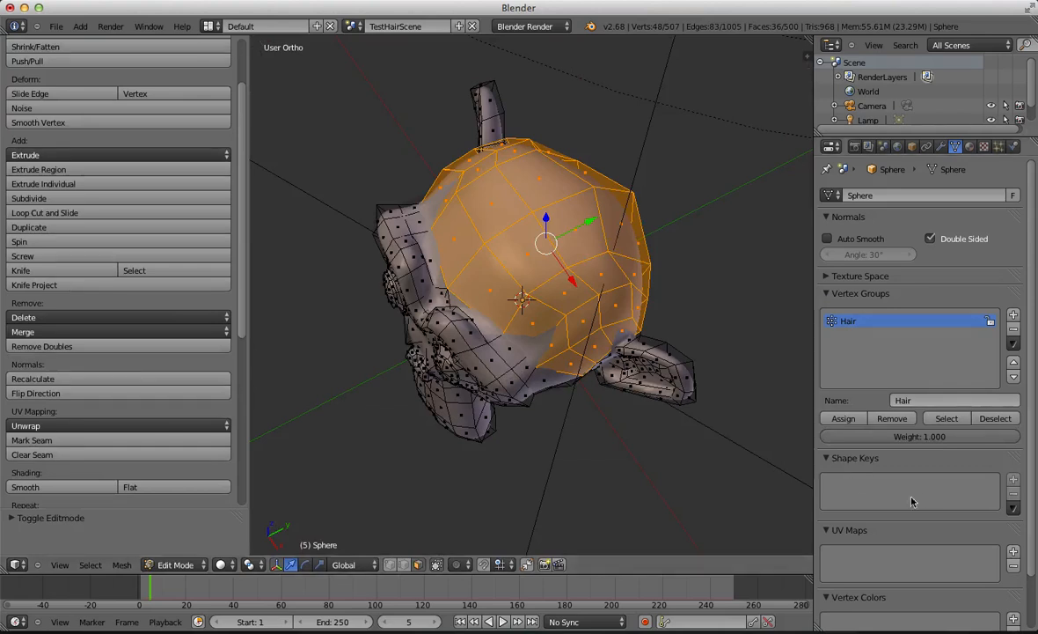
# Step: Set the vertex weight to 0.7 and assign it to the scalp faces in the Hair group
pyautogui.moveTo(972, 442); pyautogui.dragTo(969, 440)
pyautogui.click(946, 437)
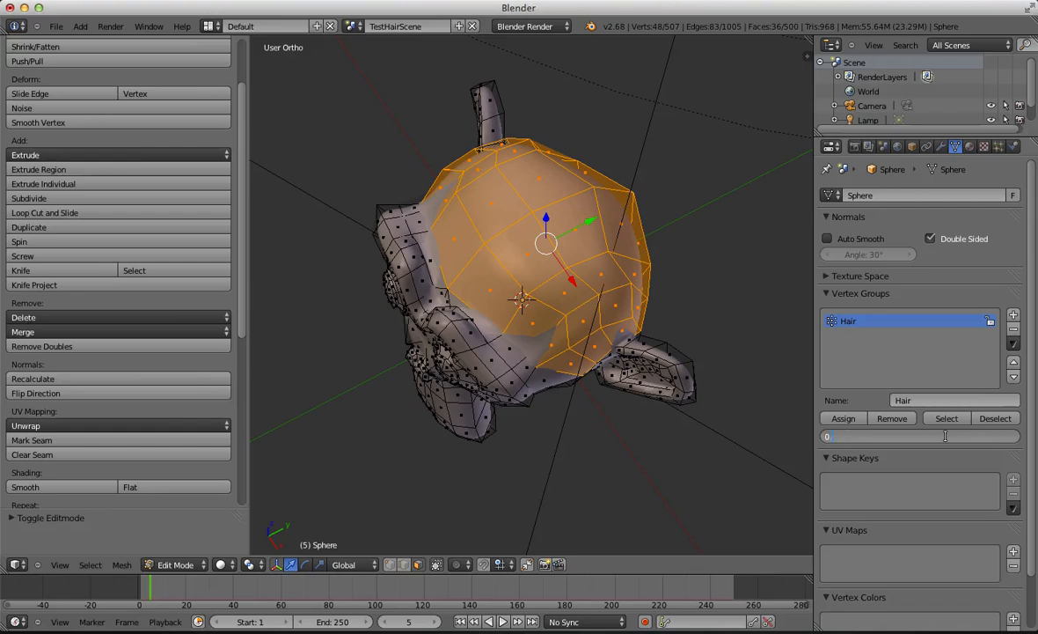
pyautogui.write('0.7')
pyautogui.press('Return')
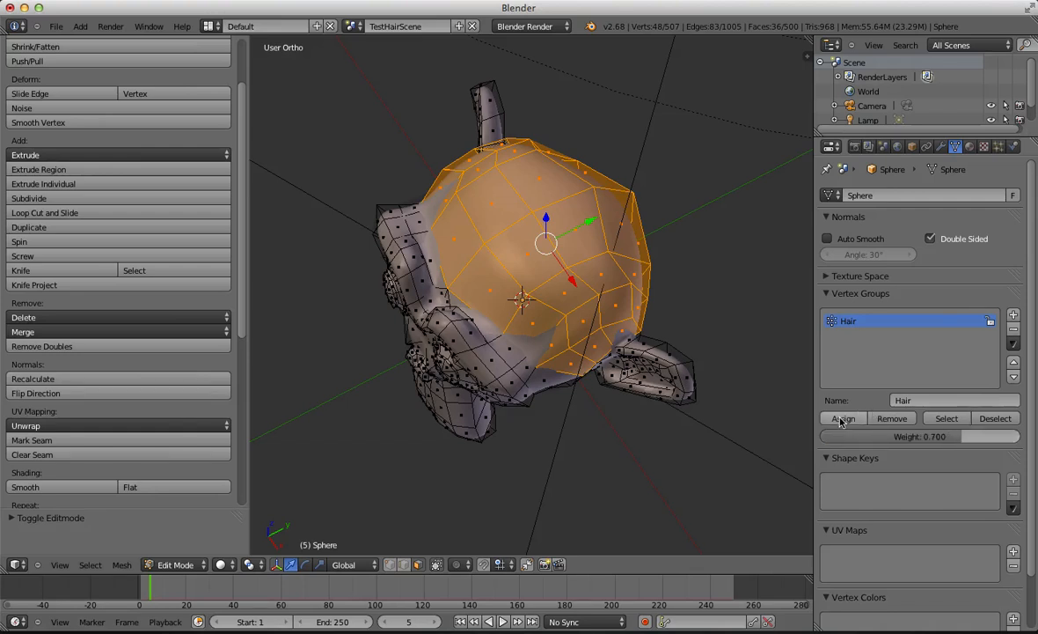
# Step: Check the scalp's weight colours close up in Weight Paint mode, then switch to Object Mode
pyautogui.click(179, 564)
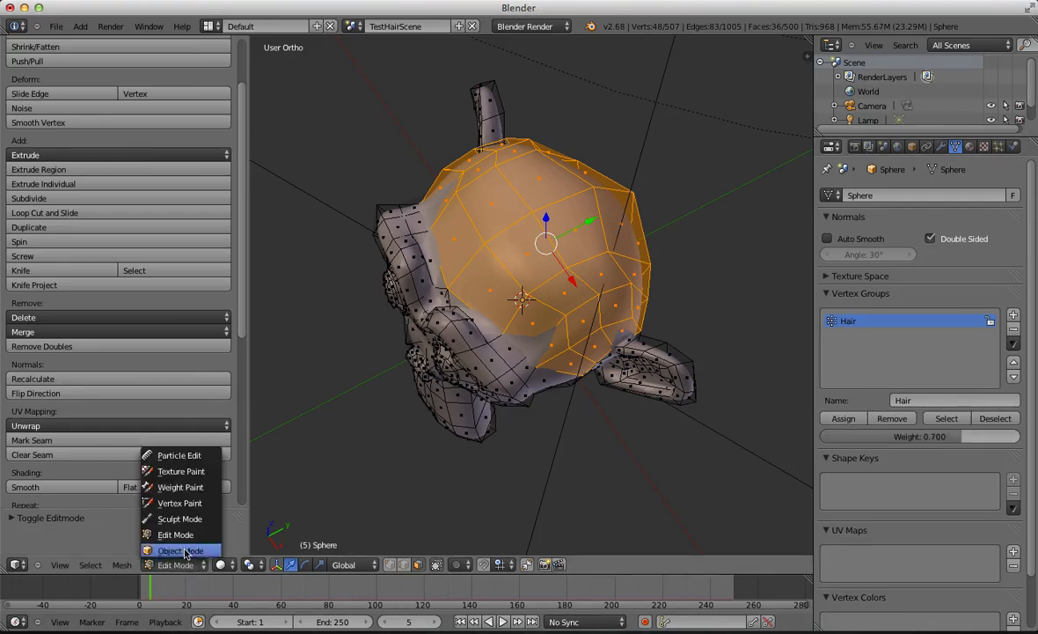
pyautogui.click(184, 451)
pyautogui.scroll(2, 569, 253)
pyautogui.moveTo(569, 253); pyautogui.dragTo(607, 234, button='middle')
pyautogui.click(186, 564)
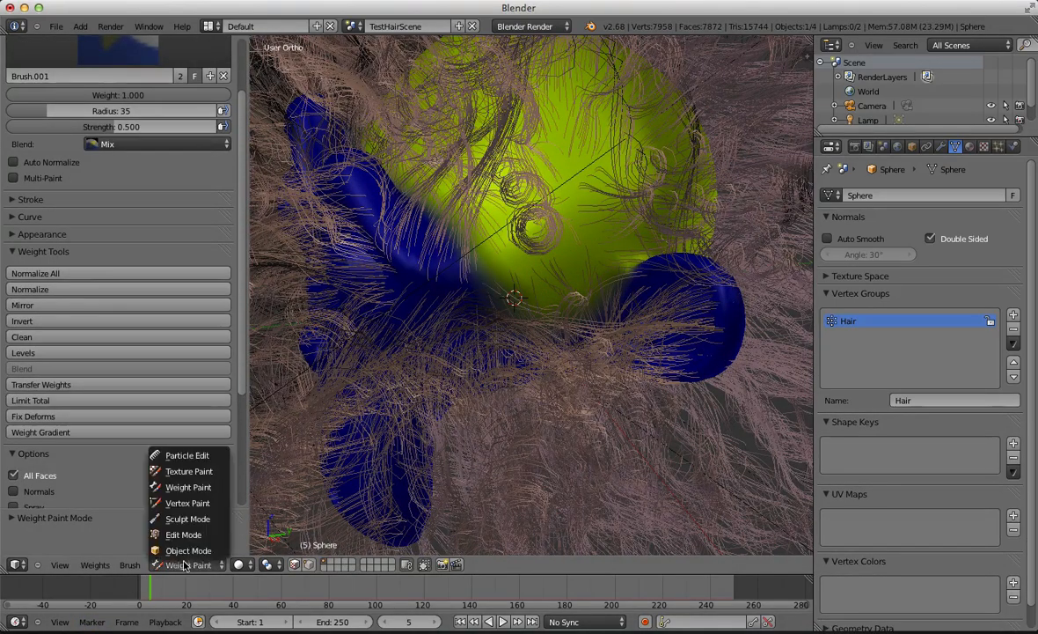
pyautogui.click(180, 548)
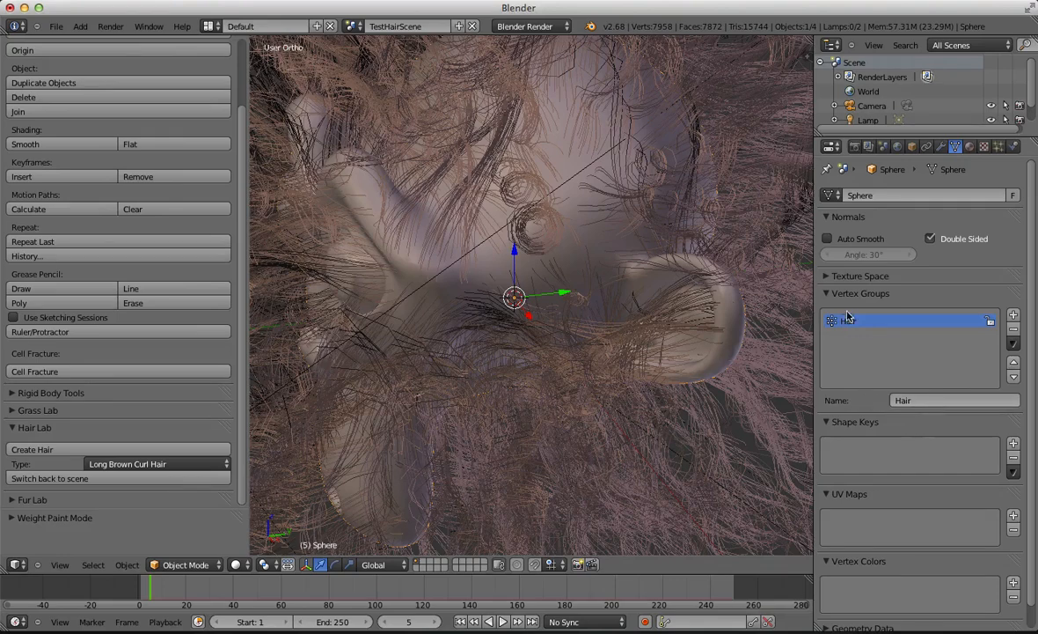
# Step: Set the weight back to 1.000 in Edit Mode and reassign the scalp faces to the Hair group
pyautogui.press('Tab')
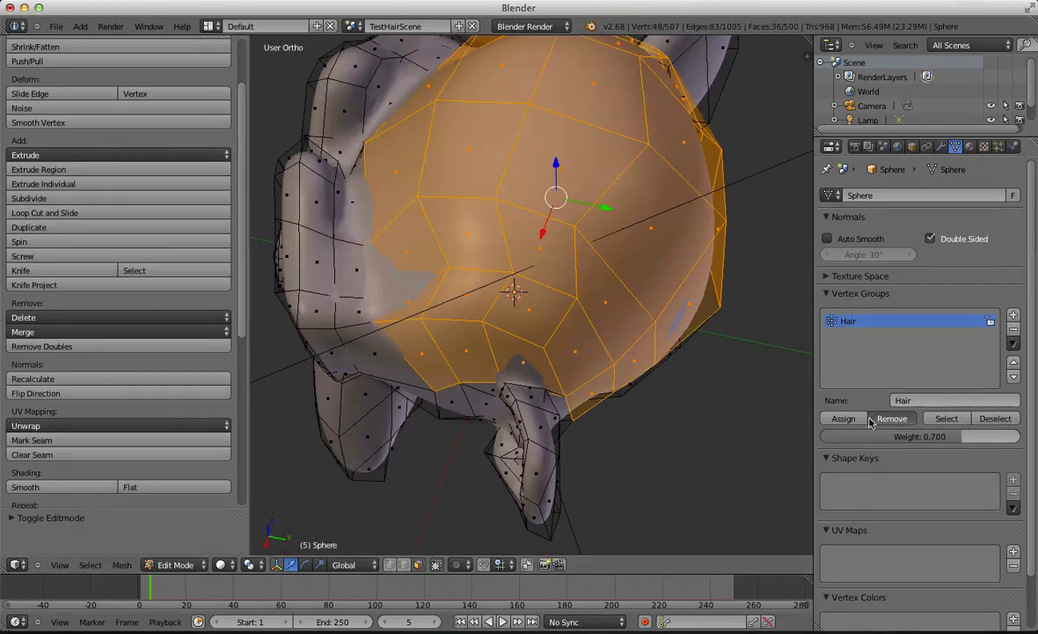
pyautogui.moveTo(965, 438); pyautogui.dragTo(1025, 438)
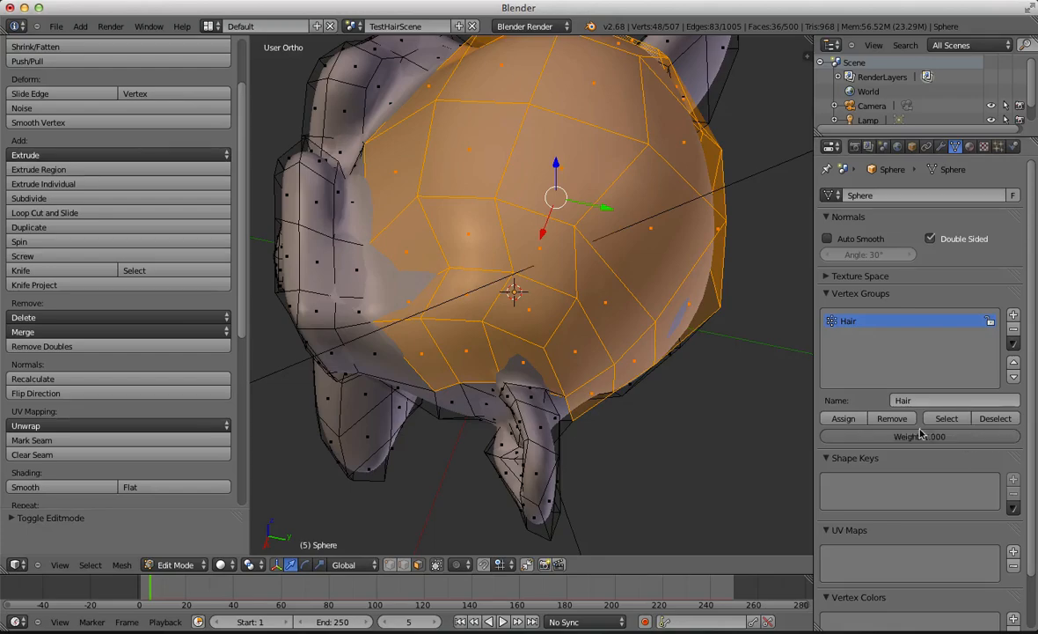
pyautogui.click(855, 419)
pyautogui.scroll(-5, 132, 299)
pyautogui.scroll(-4, 404, 300)
pyautogui.scroll(-5, 470, 355)
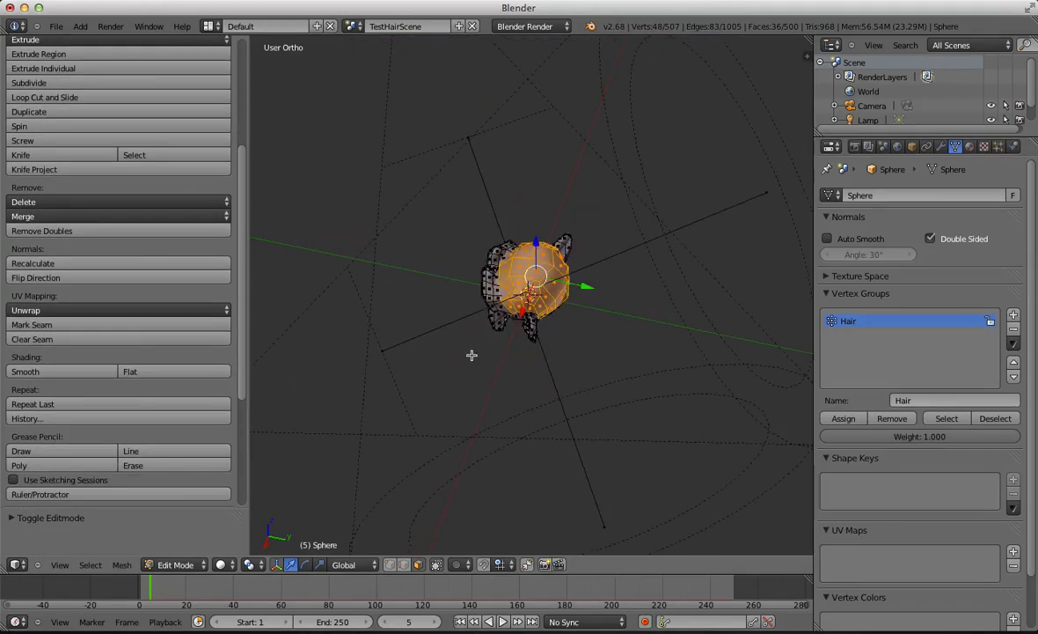
# Step: Return the monkey to Object Mode, show its LongBrownCurlHairPar particle settings, and narrow the tool shelf to enlarge the 3D view
pyautogui.press('Tab')
pyautogui.moveTo(471, 355); pyautogui.dragTo(628, 354, button='middle')
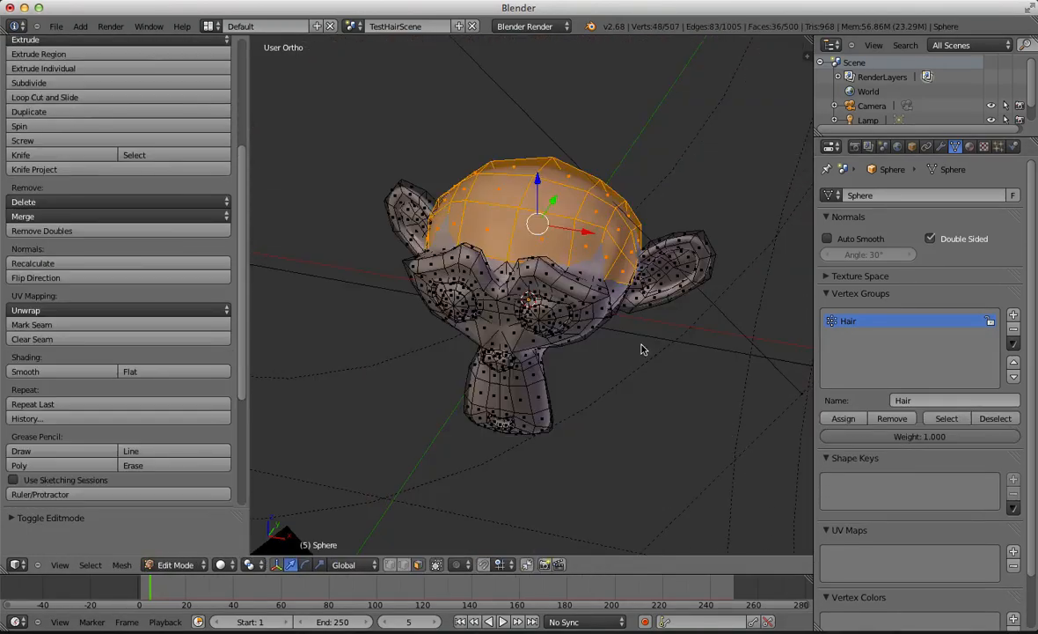
pyautogui.press('Tab')
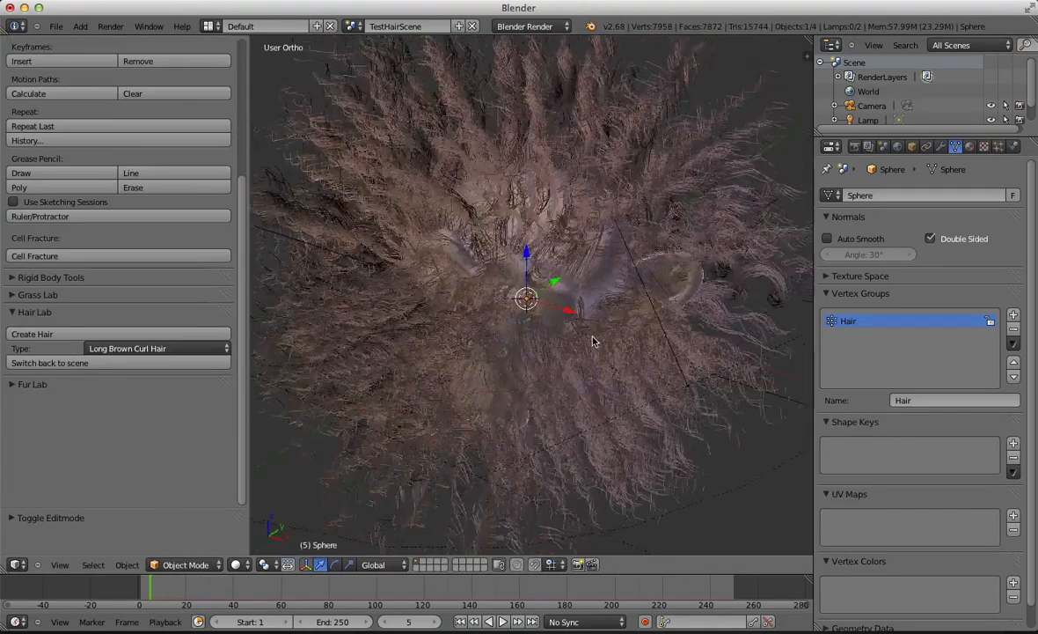
pyautogui.click(1000, 148)
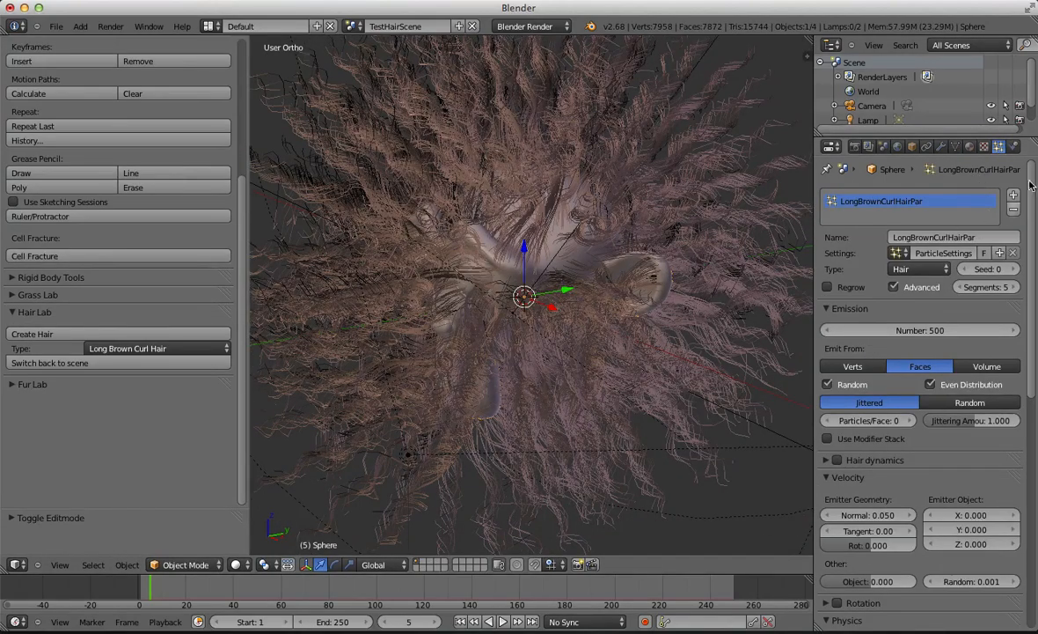
pyautogui.moveTo(250, 249); pyautogui.dragTo(165, 238)
pyautogui.scroll(-2, 579, 366)
pyautogui.moveTo(579, 366); pyautogui.dragTo(613, 405, button='middle')
pyautogui.scroll(2, 614, 405)
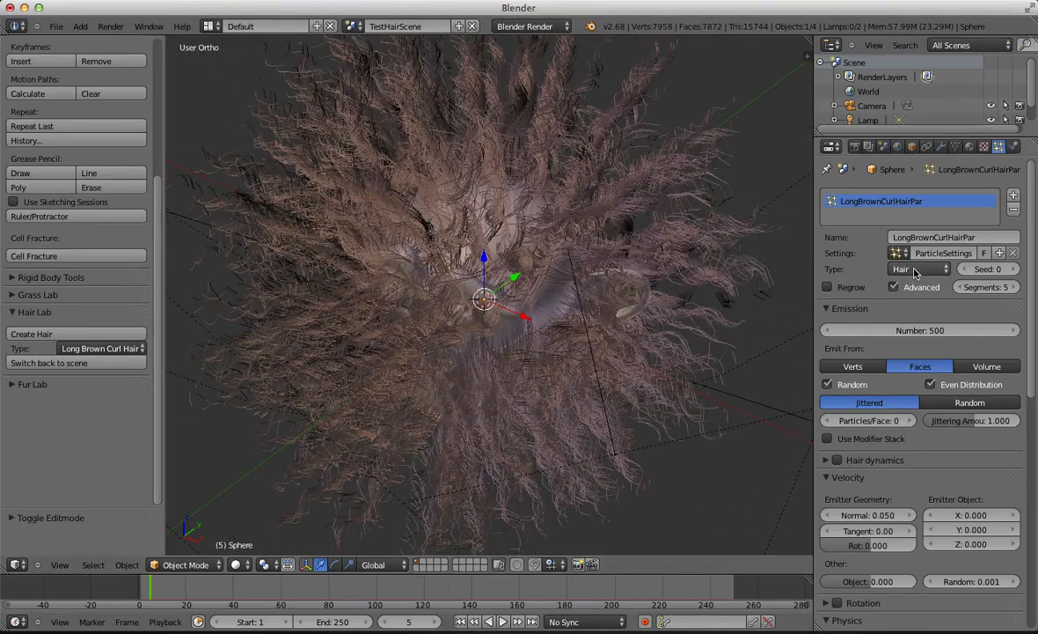
# Step: Assign the Hair vertex group to the particle system's Density so hair grows only on the scalp
pyautogui.scroll(-1, 917, 374)
pyautogui.scroll(-5, 919, 369)
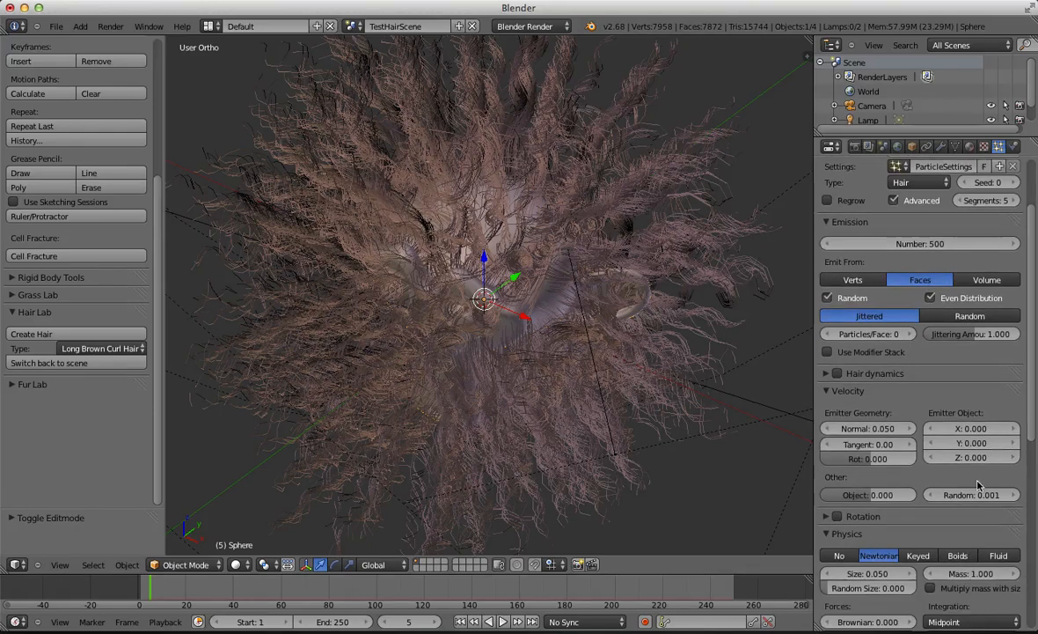
pyautogui.scroll(-4, 993, 442)
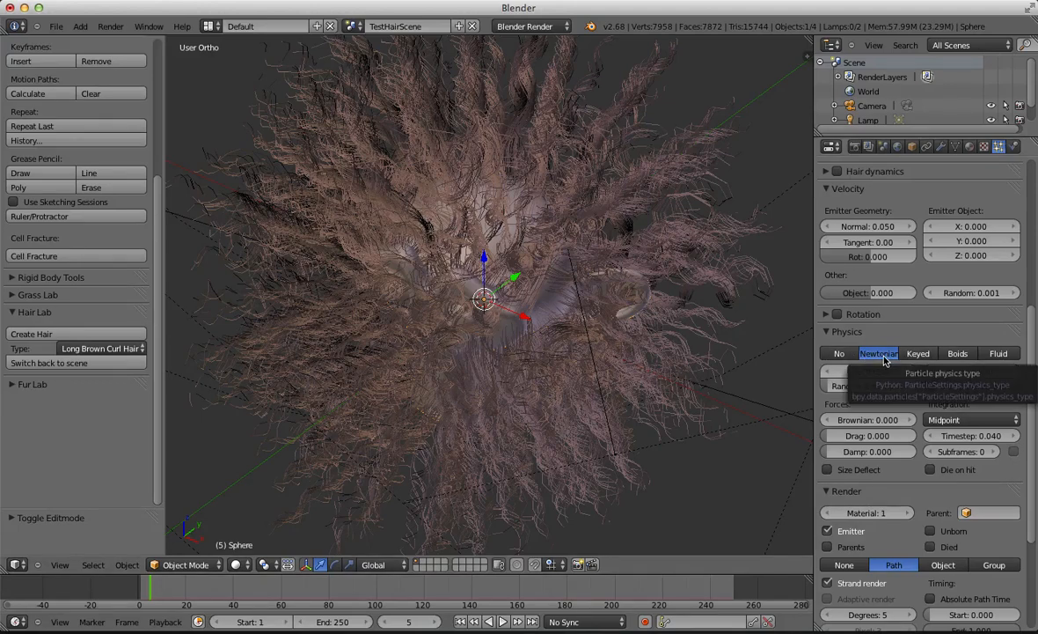
pyautogui.scroll(-6, 870, 426)
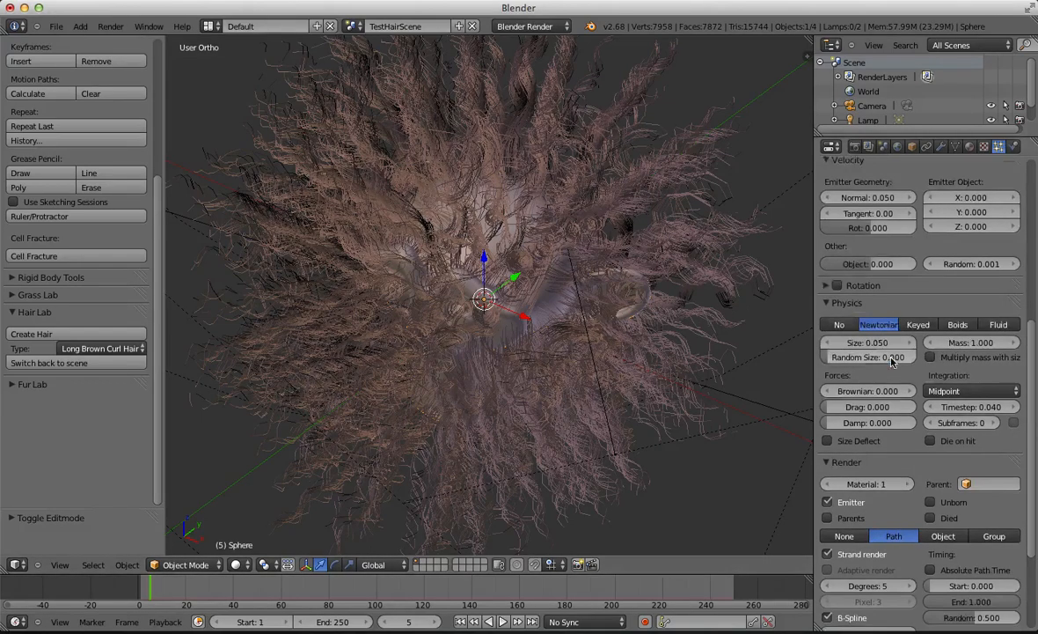
pyautogui.scroll(8, 876, 419)
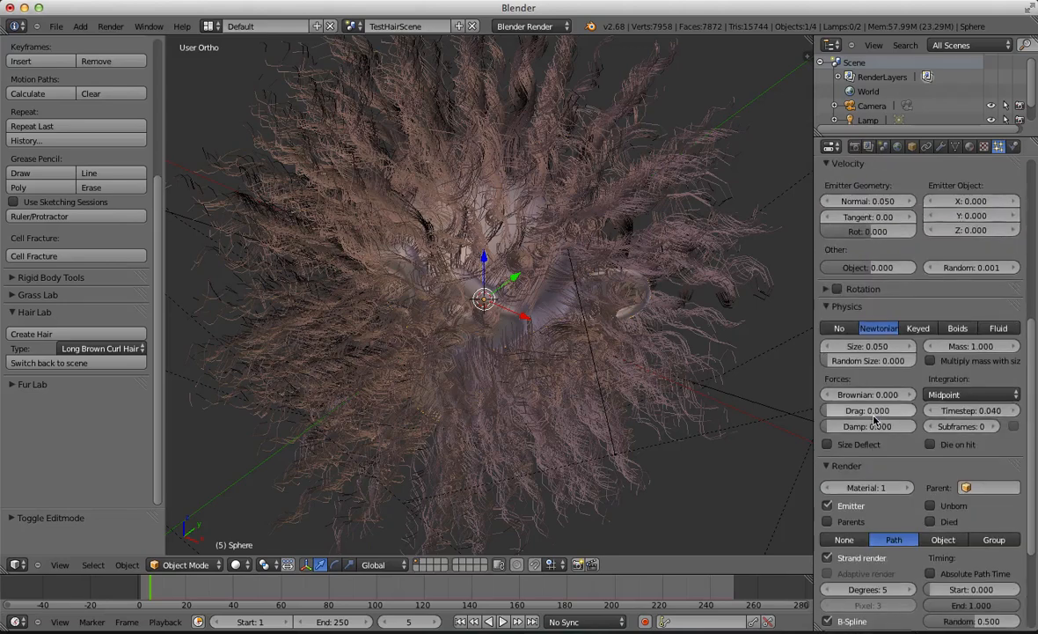
pyautogui.scroll(-5, 965, 388)
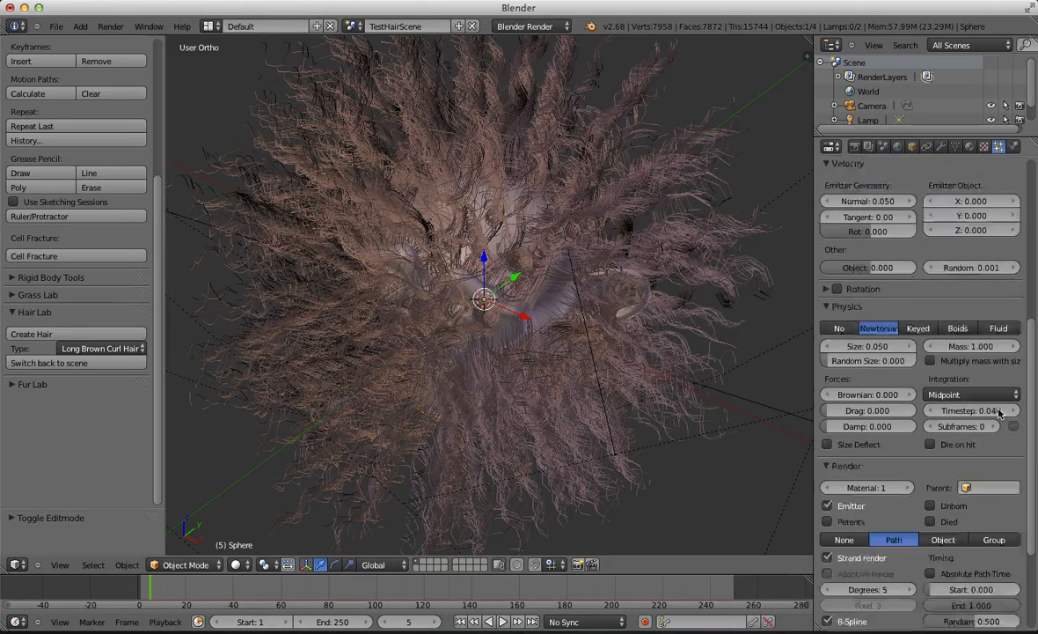
pyautogui.scroll(-3, 954, 430)
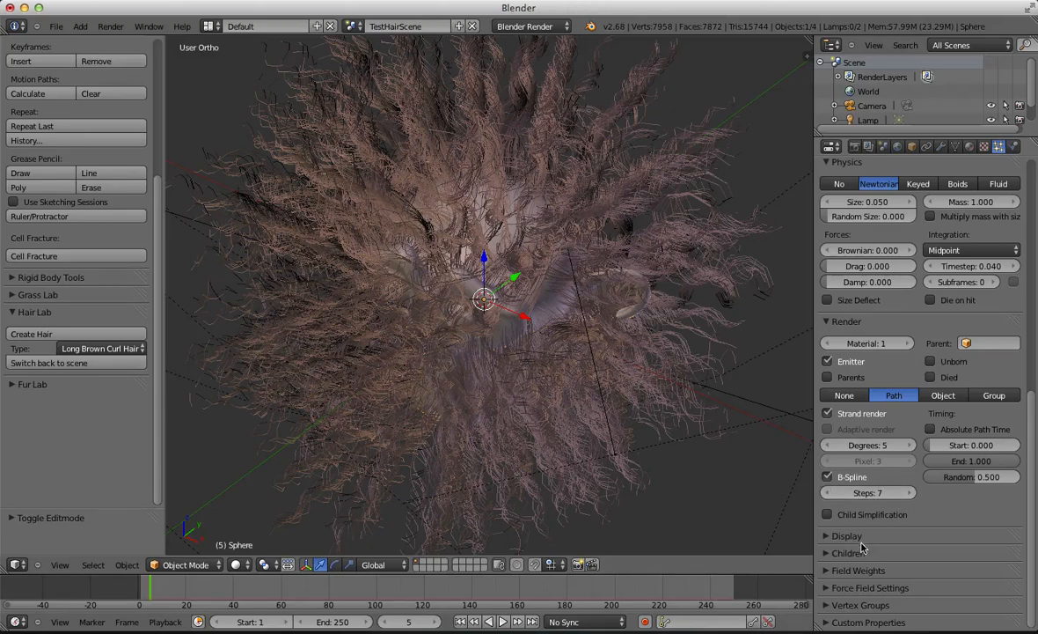
pyautogui.click(882, 605)
pyautogui.scroll(-5, 883, 581)
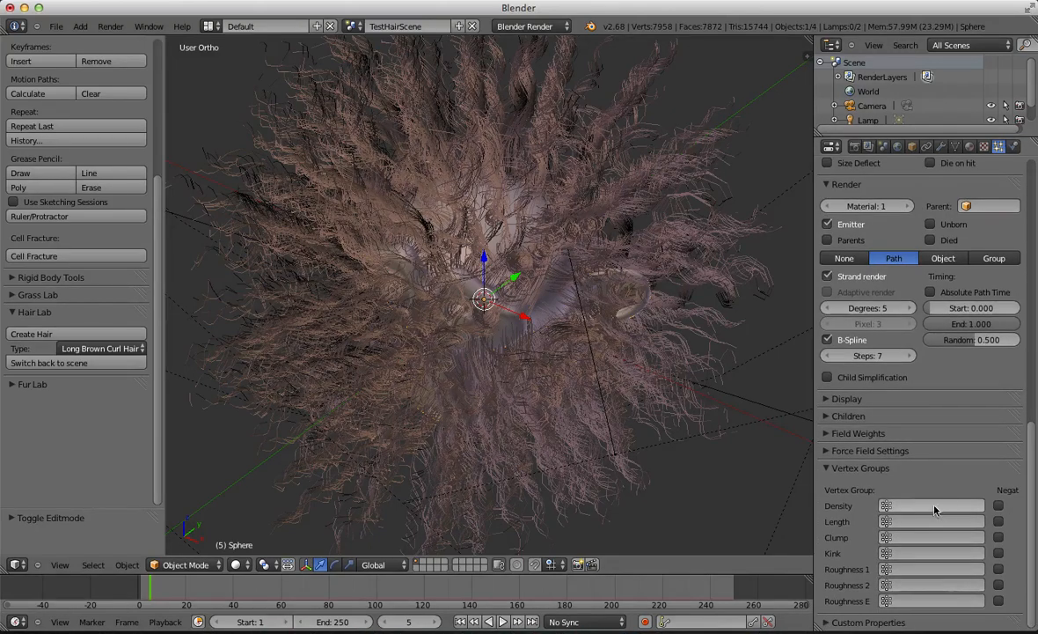
pyautogui.click(899, 504)
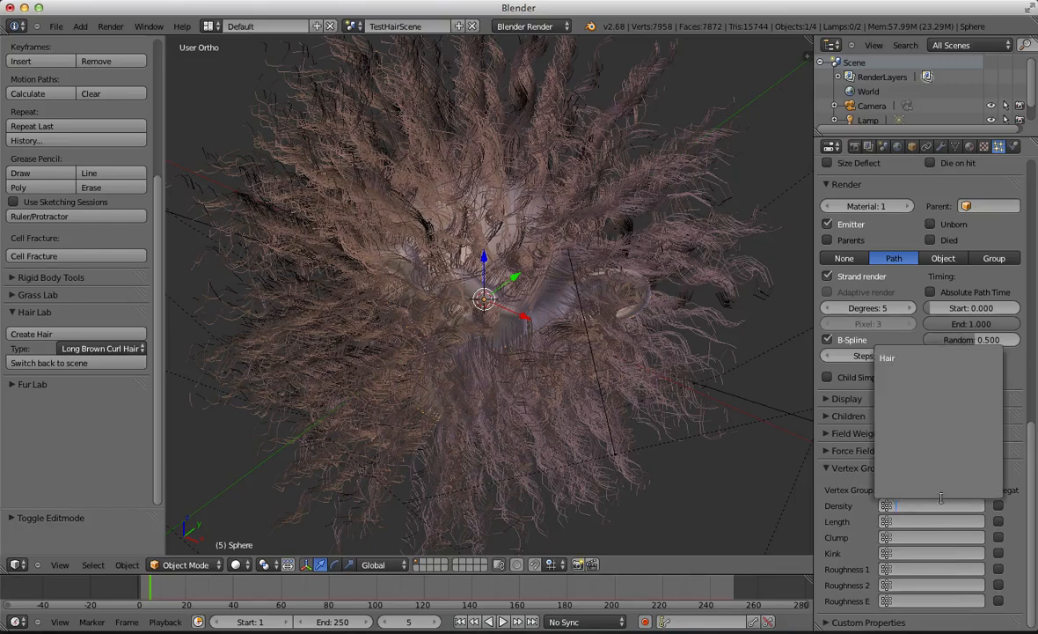
pyautogui.click(918, 358)
# Step: Switch to the camera view, pull the camera back along its local Z axis, and shift it to frame the monkey's hair
pyautogui.scroll(-3, 299, 343)
pyautogui.moveTo(359, 361); pyautogui.dragTo(491, 300, button='middle')
pyautogui.press('KP_0')
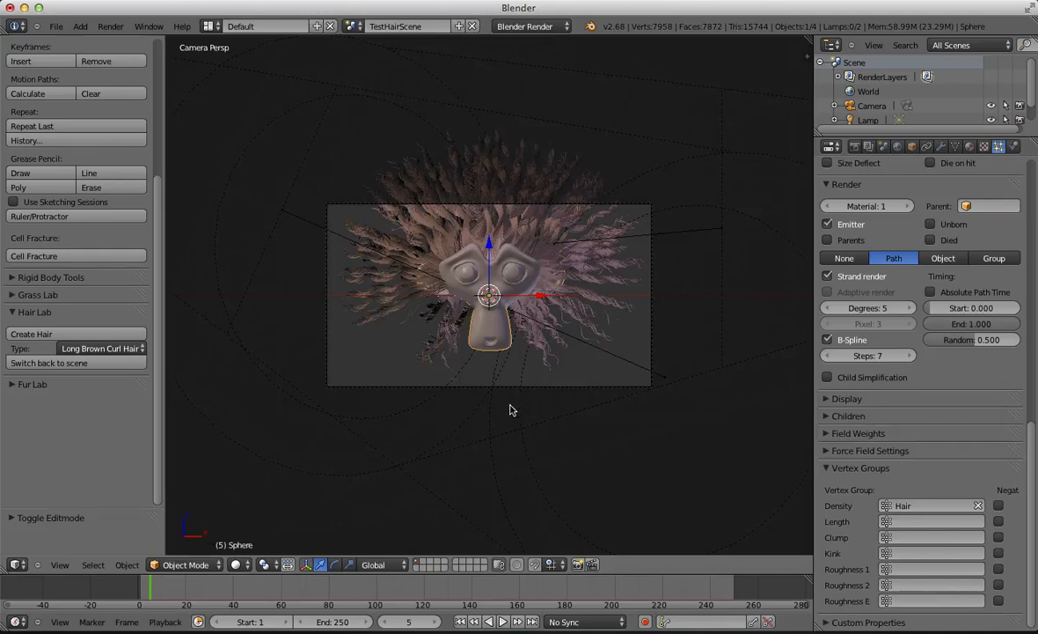
pyautogui.rightClick(529, 387)
pyautogui.press('g')
pyautogui.press('z')
pyautogui.press('z')
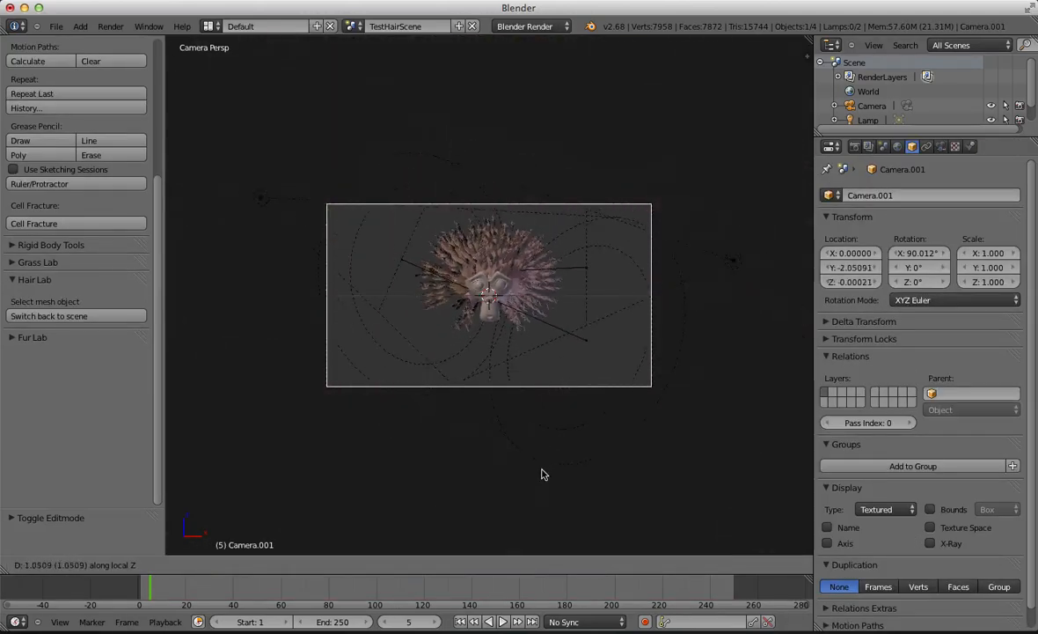
pyautogui.click(542, 465)
pyautogui.press('g')
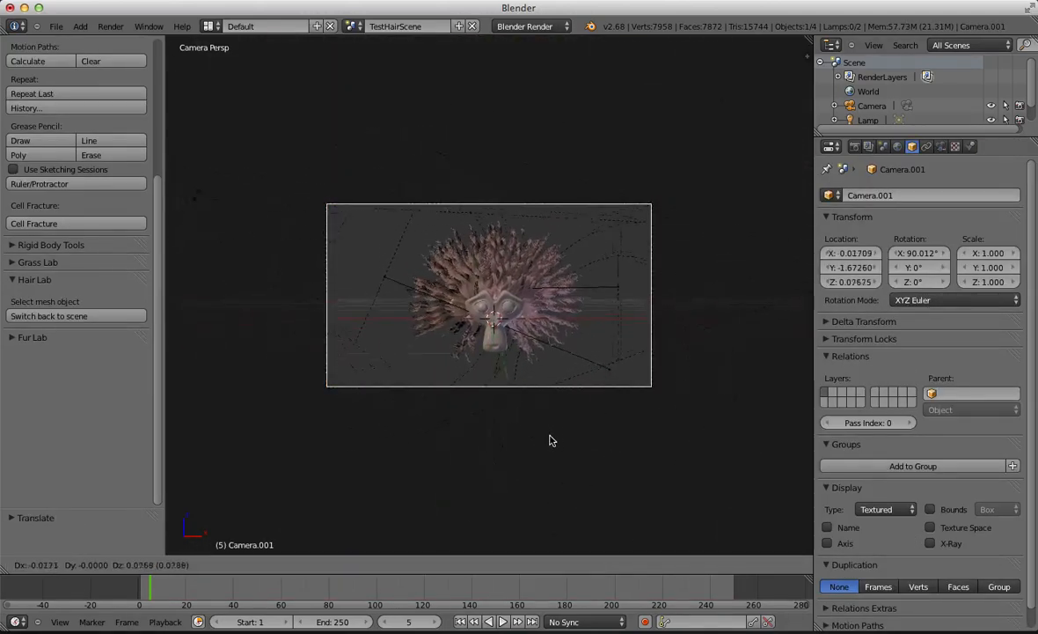
pyautogui.click(553, 437)
# Step: Fine-tune the camera's distance along its local Z axis to a Y location of about -1.645
pyautogui.scroll(4, 575, 409)
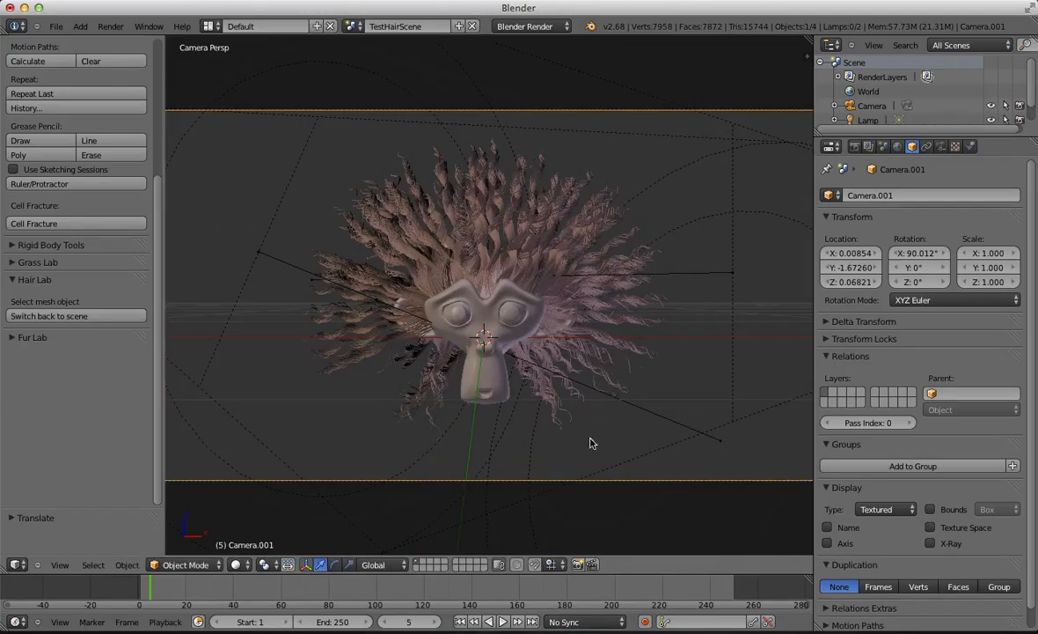
pyautogui.scroll(-1, 589, 442)
pyautogui.press('g')
pyautogui.press('z')
pyautogui.press('z')
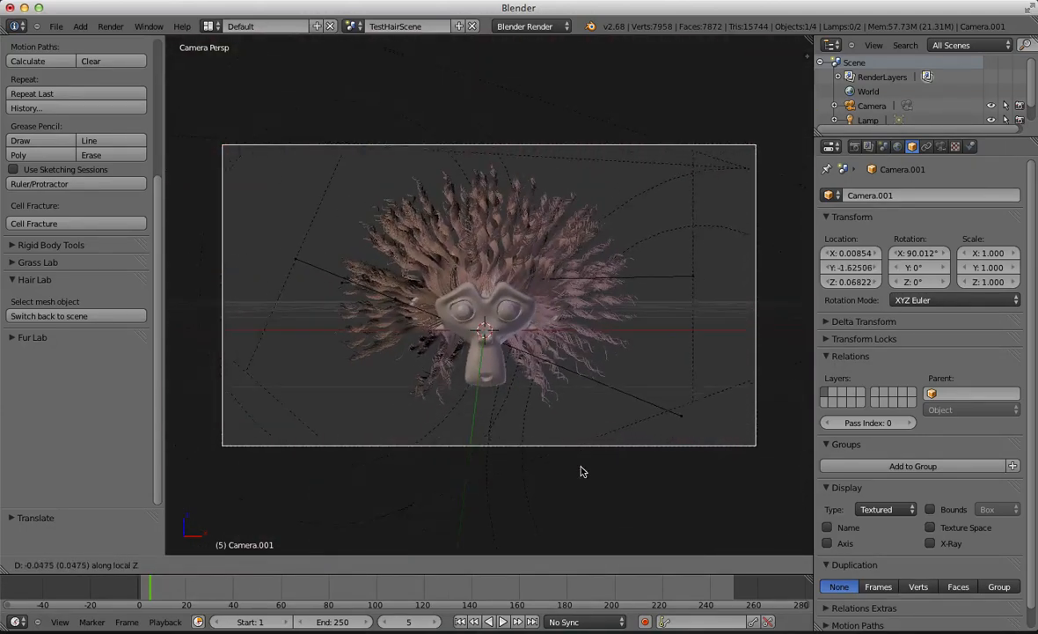
pyautogui.click(581, 473)
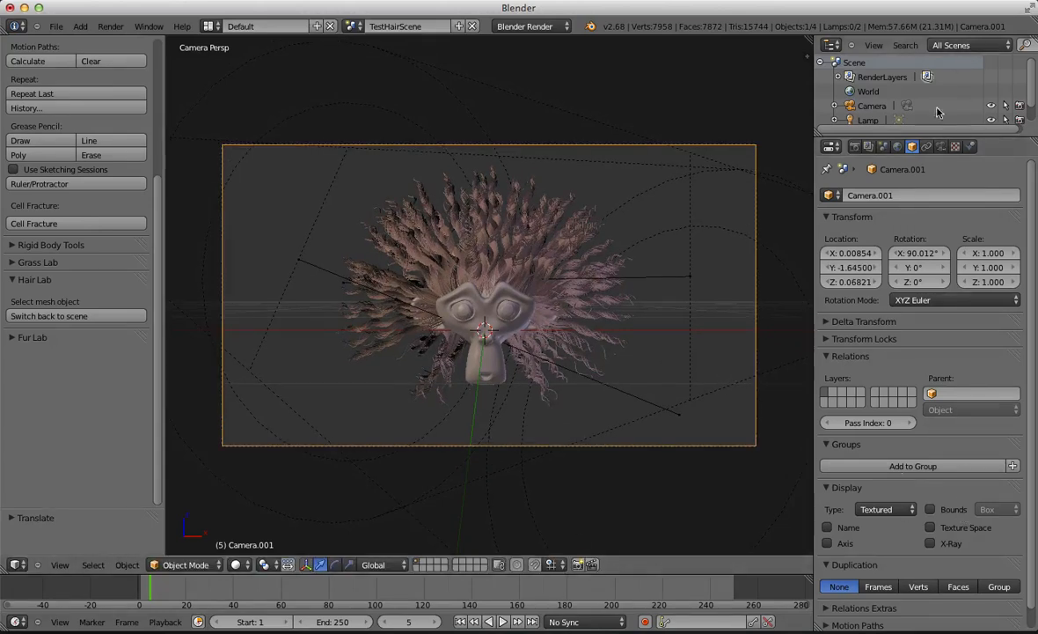
# Step: Select the monkey again and examine the Children settings of its hair particles
pyautogui.rightClick(503, 340)
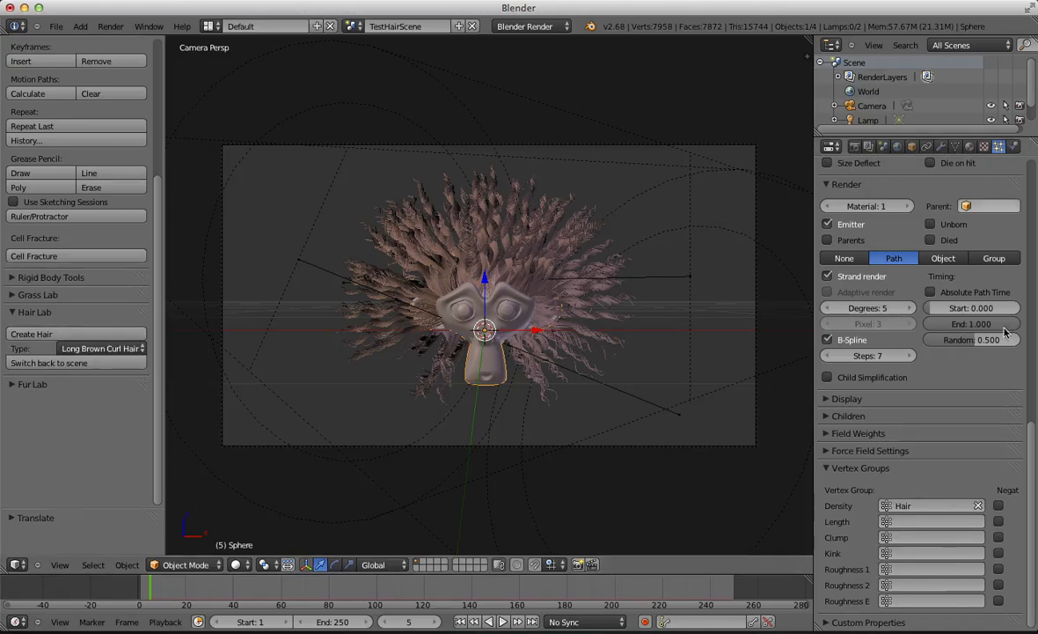
pyautogui.click(896, 396)
pyautogui.click(858, 399)
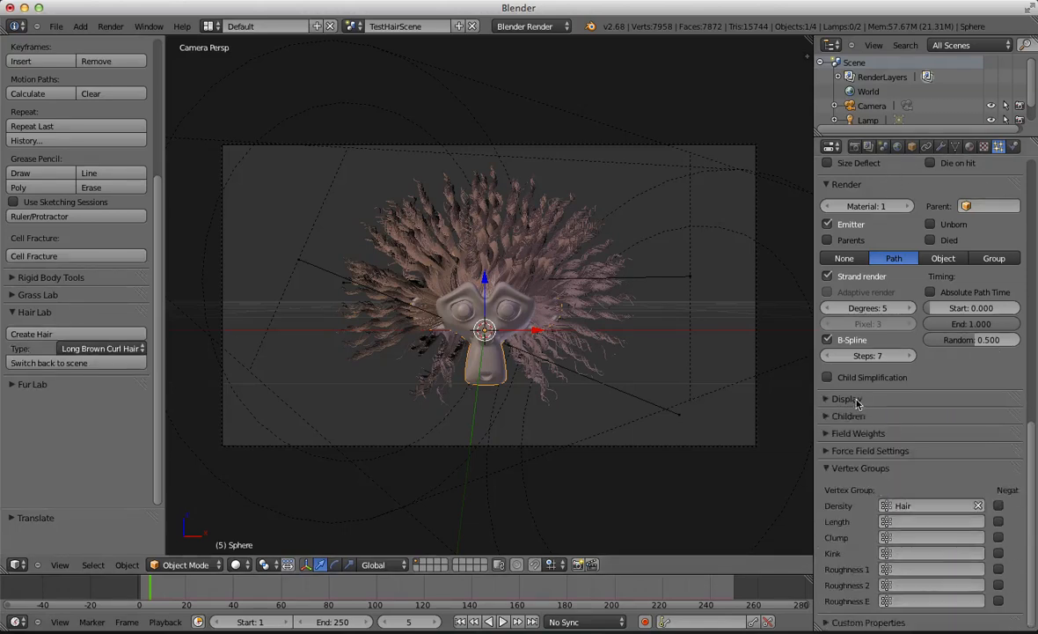
pyautogui.click(852, 417)
pyautogui.scroll(-4, 935, 404)
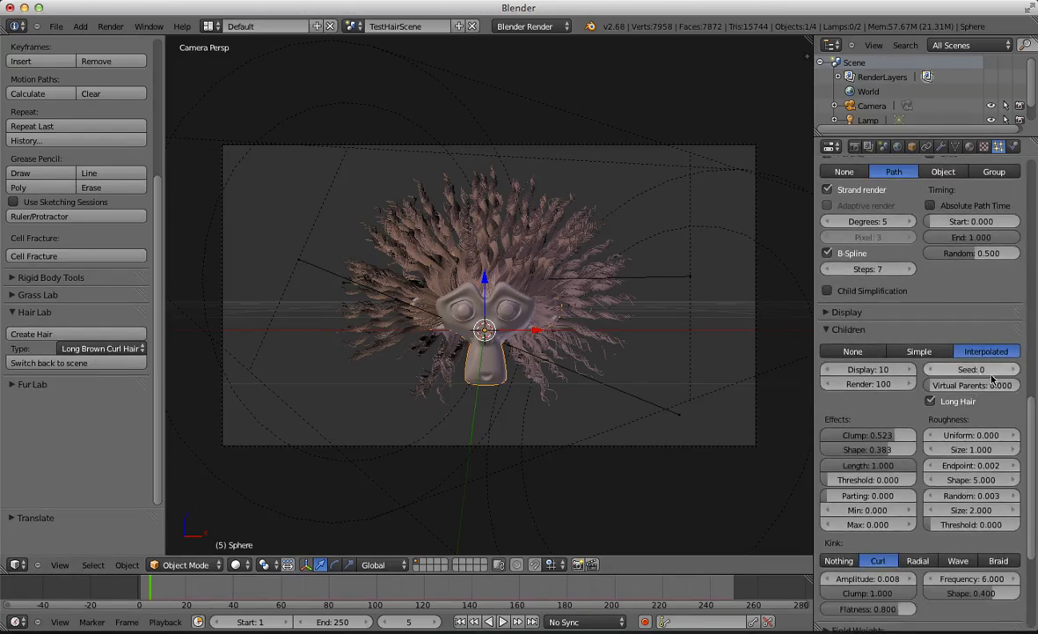
pyautogui.scroll(-5, 912, 443)
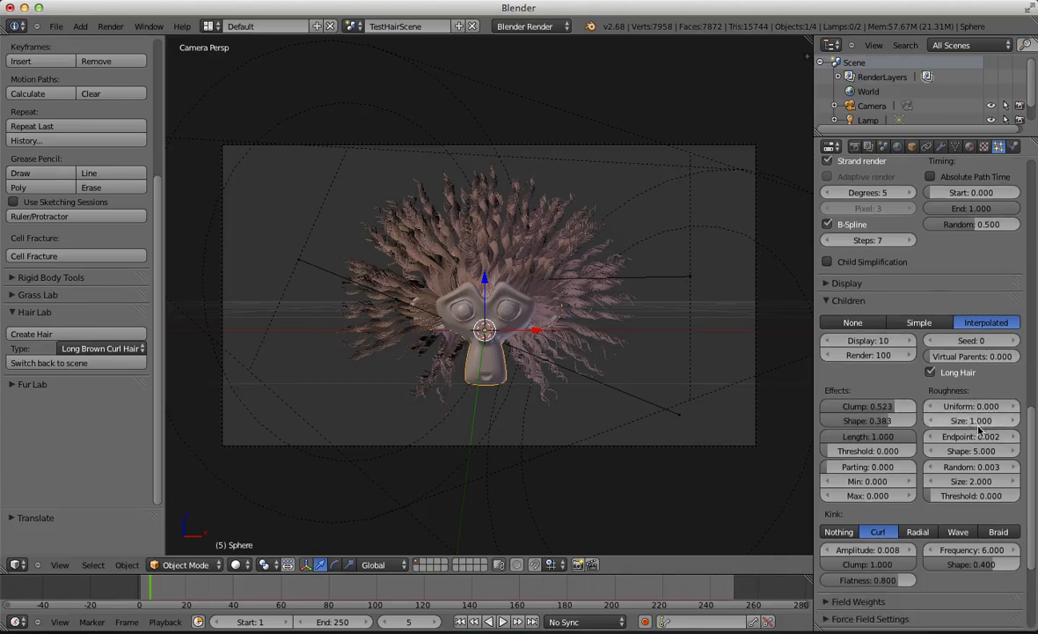
pyautogui.scroll(3, 906, 484)
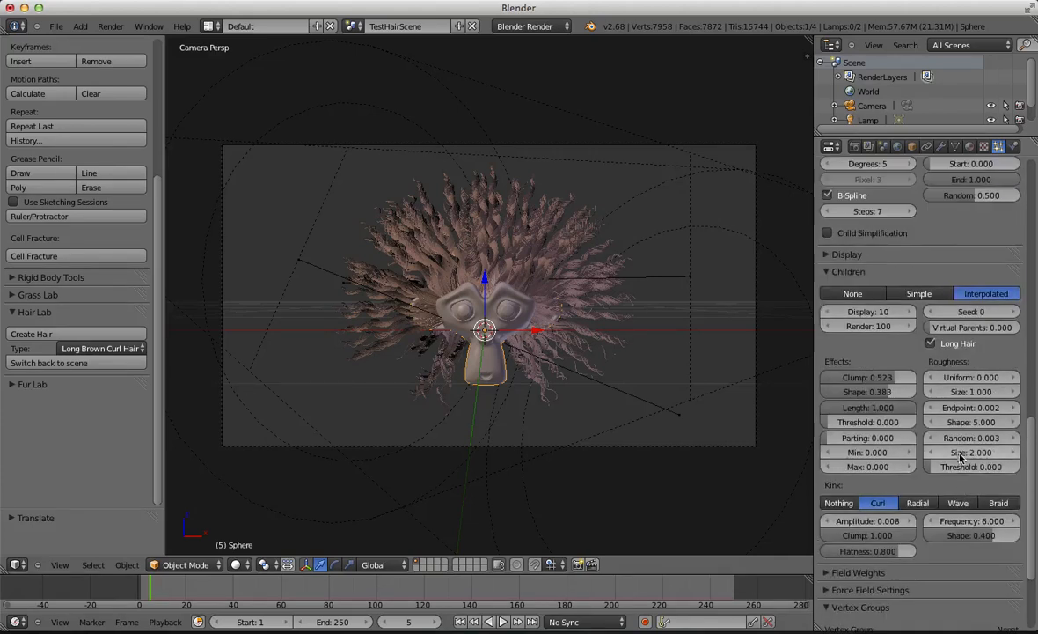
# Step: Try the Nothing kink, restore Curl, and set the curl's frequency to about 5.949 and its amplitude to about -0.012
pyautogui.click(840, 503)
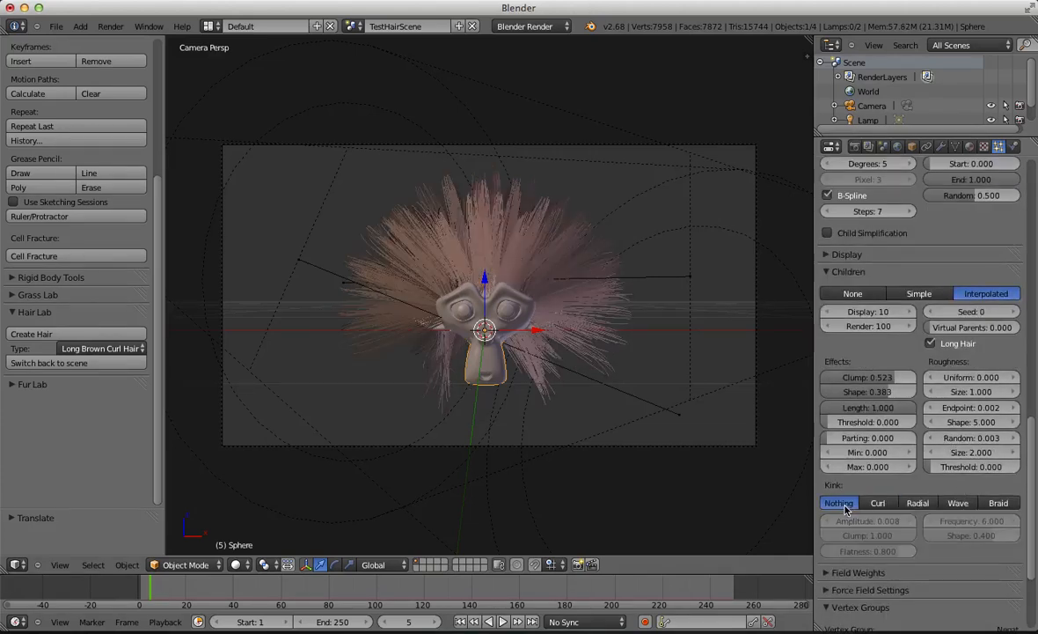
pyautogui.click(890, 504)
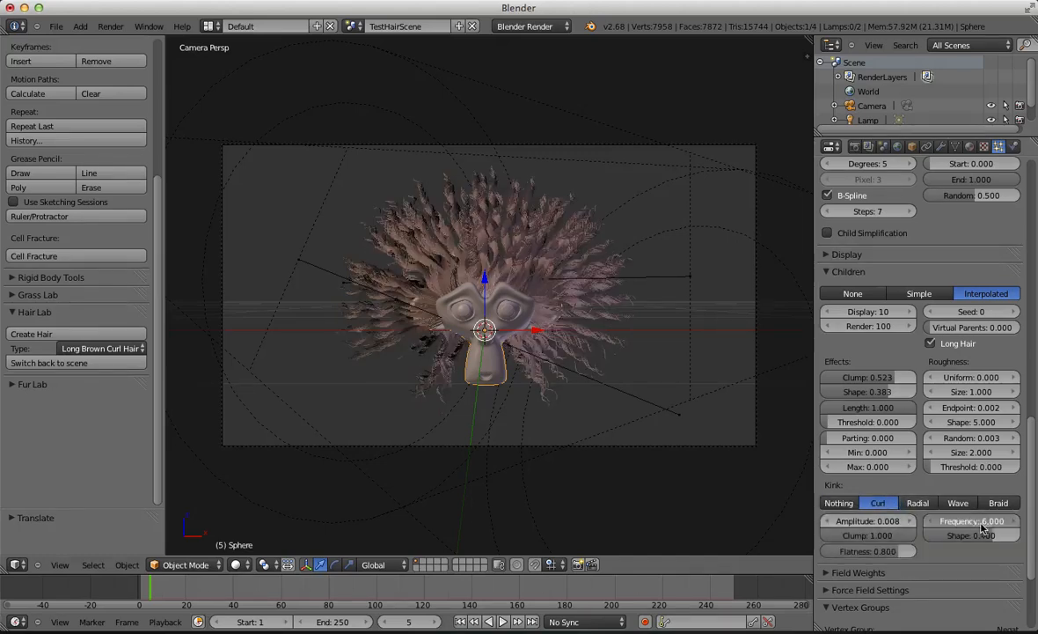
pyautogui.moveTo(969, 534); pyautogui.dragTo(926, 549)
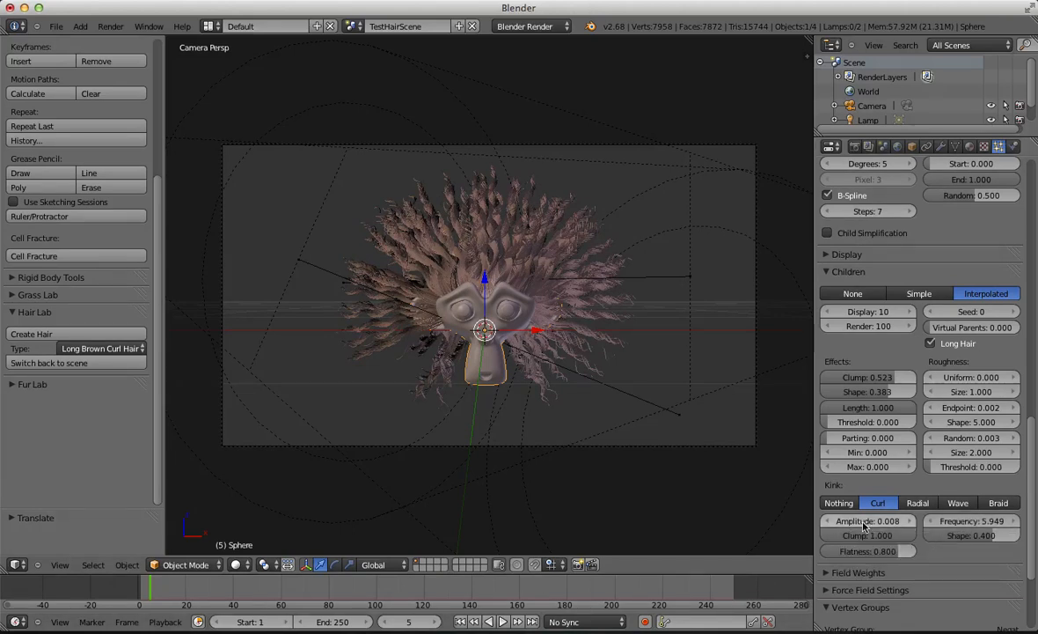
pyautogui.moveTo(850, 529)
pyautogui.mouseDown()
pyautogui.moveTo(834, 529)
pyautogui.moveTo(887, 524)
pyautogui.moveTo(870, 528)
pyautogui.mouseUp()
# Step: Collapse the Children settings and shorten the hair by lowering the emitter's normal velocity to about 0.032
pyautogui.scroll(3, 916, 396)
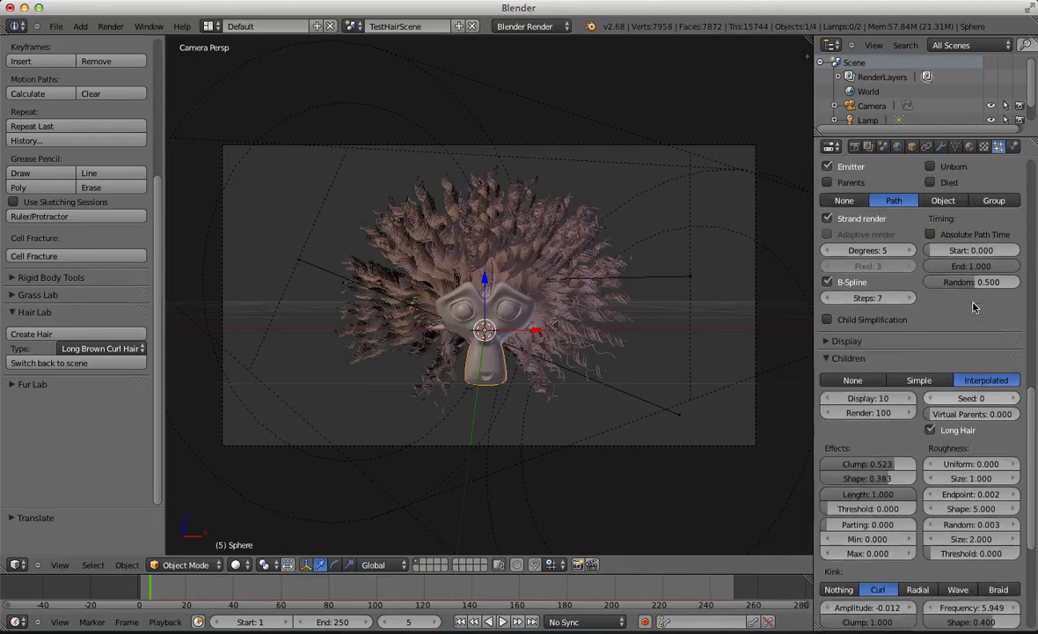
pyautogui.click(846, 357)
pyautogui.click(844, 340)
pyautogui.click(844, 341)
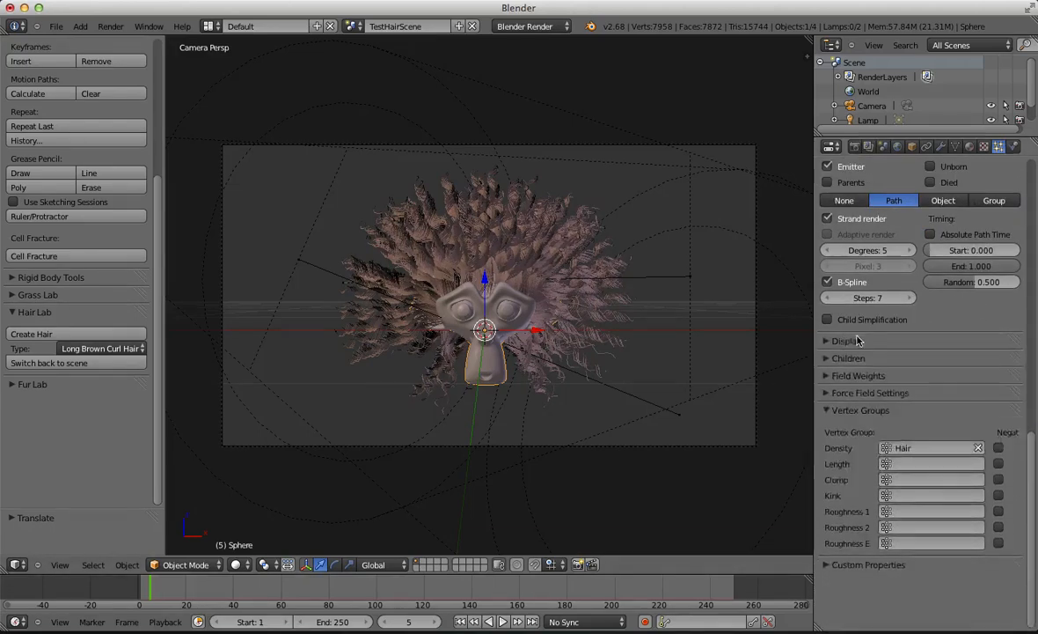
pyautogui.scroll(5, 968, 361)
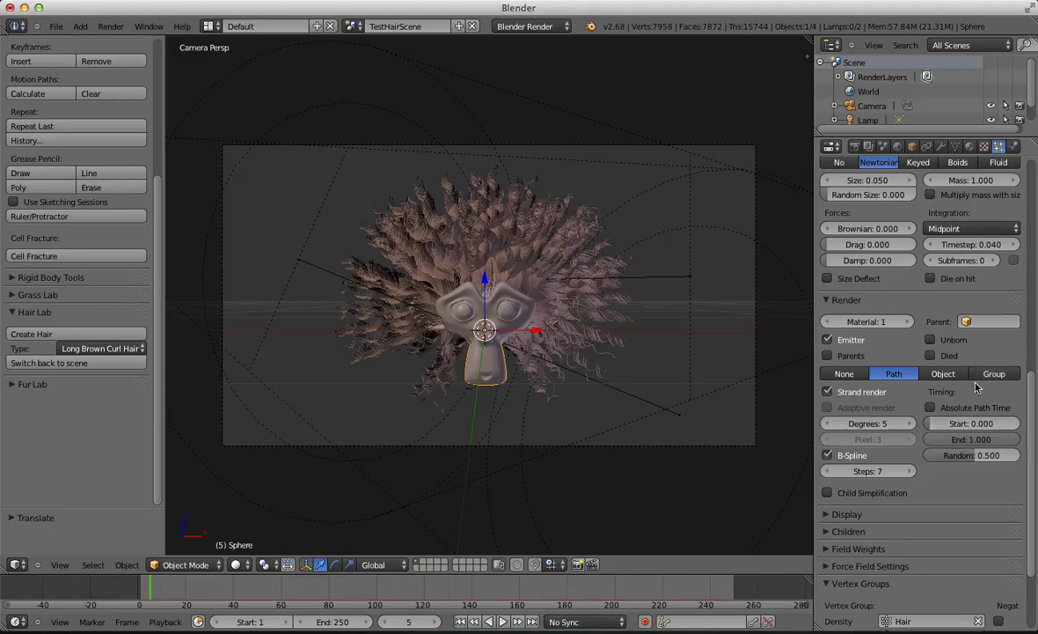
pyautogui.scroll(1, 908, 350)
pyautogui.scroll(3, 889, 317)
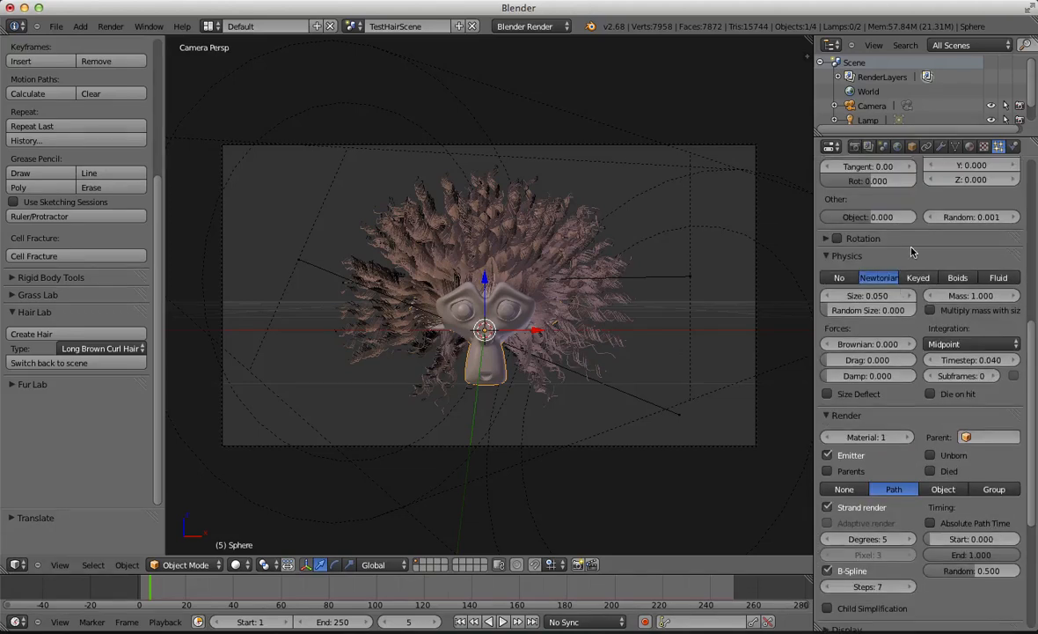
pyautogui.scroll(4, 906, 260)
pyautogui.scroll(2, 876, 335)
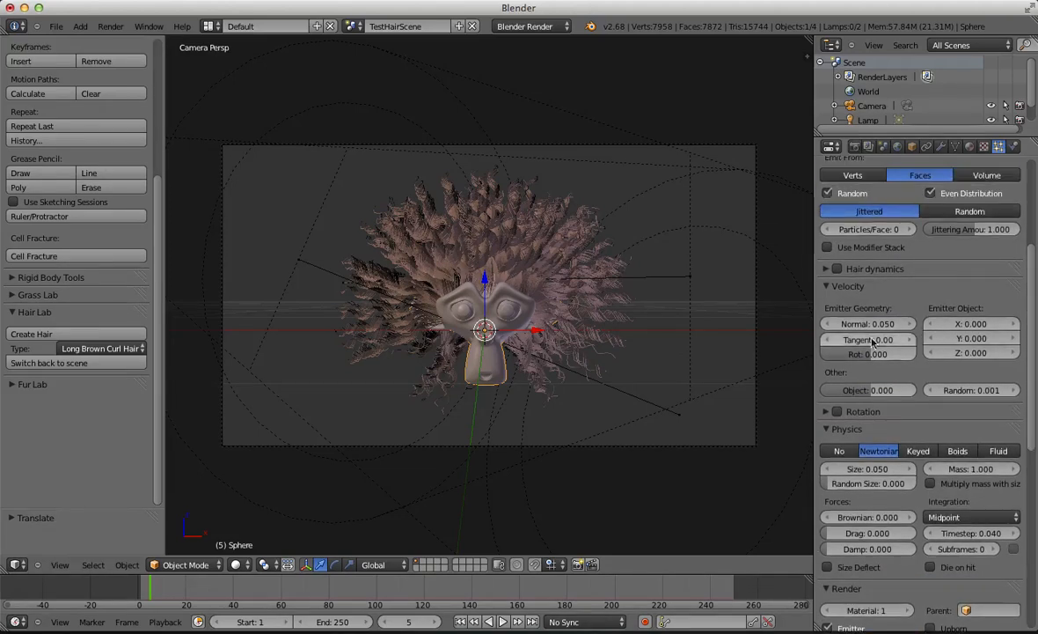
pyautogui.click(828, 324)
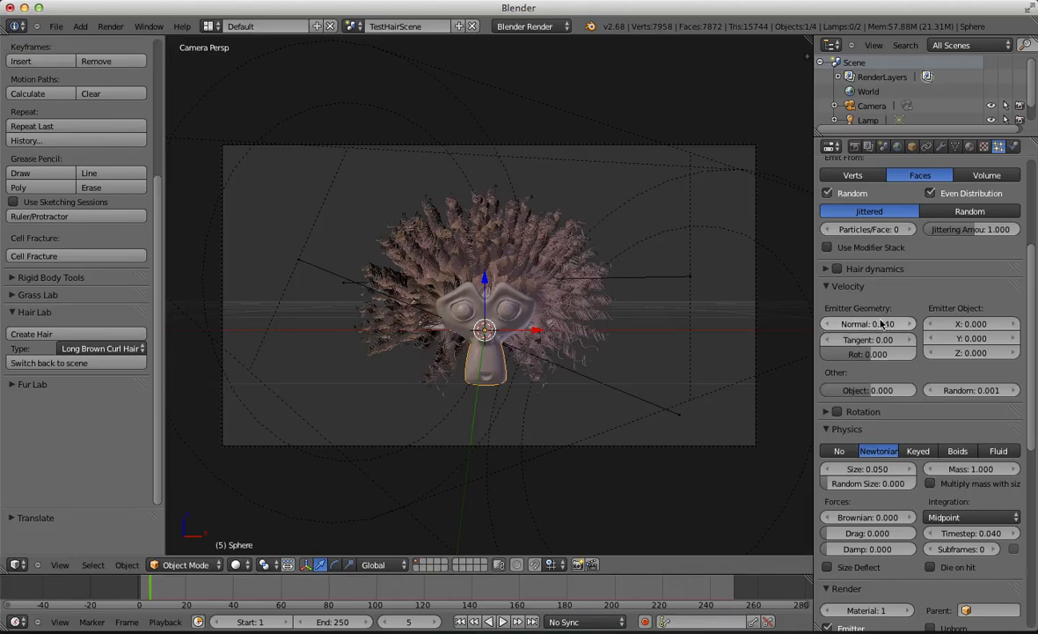
pyautogui.moveTo(882, 324)
pyautogui.mouseDown()
pyautogui.moveTo(809, 324)
pyautogui.moveTo(898, 323)
pyautogui.mouseUp()
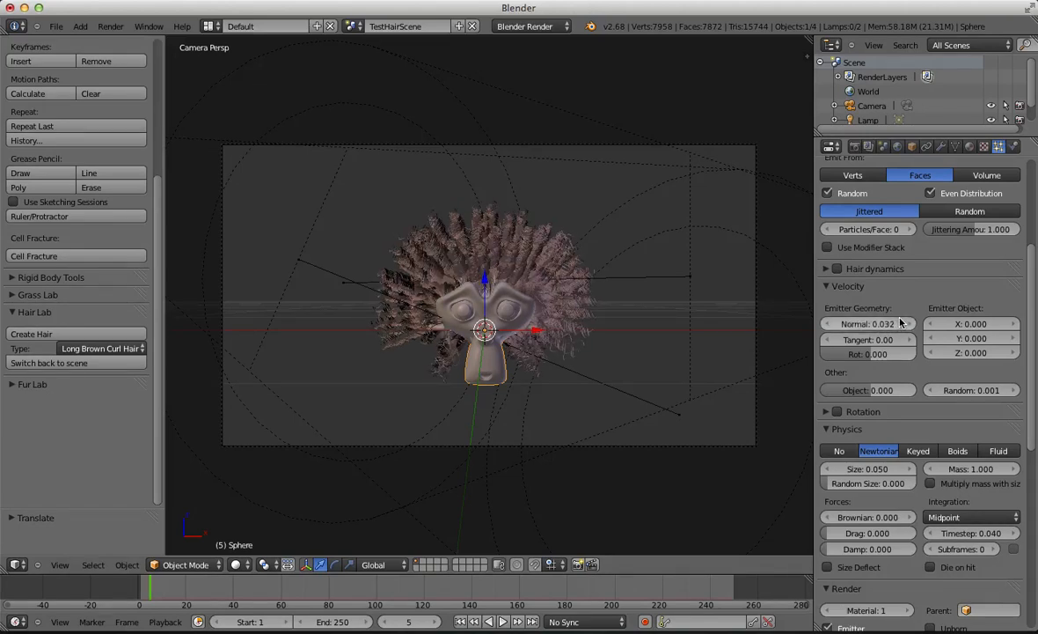
# Step: Tilt the Spot.001 lamp downward in the side view and raise it so it shines on the monkey from slightly above
pyautogui.scroll(5, 844, 369)
pyautogui.click(858, 147)
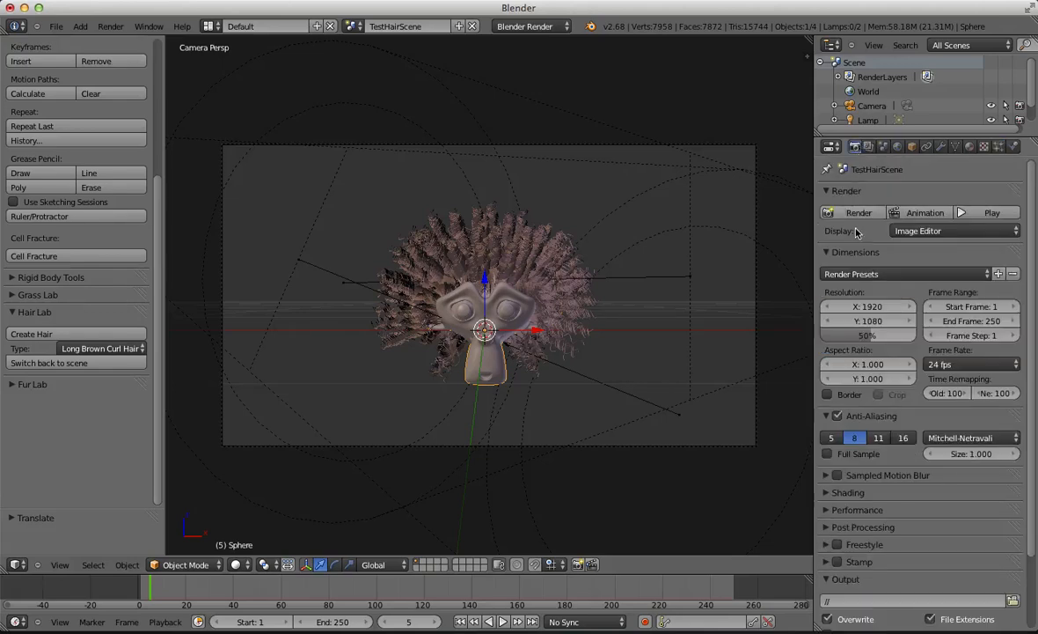
pyautogui.press('KP_7')
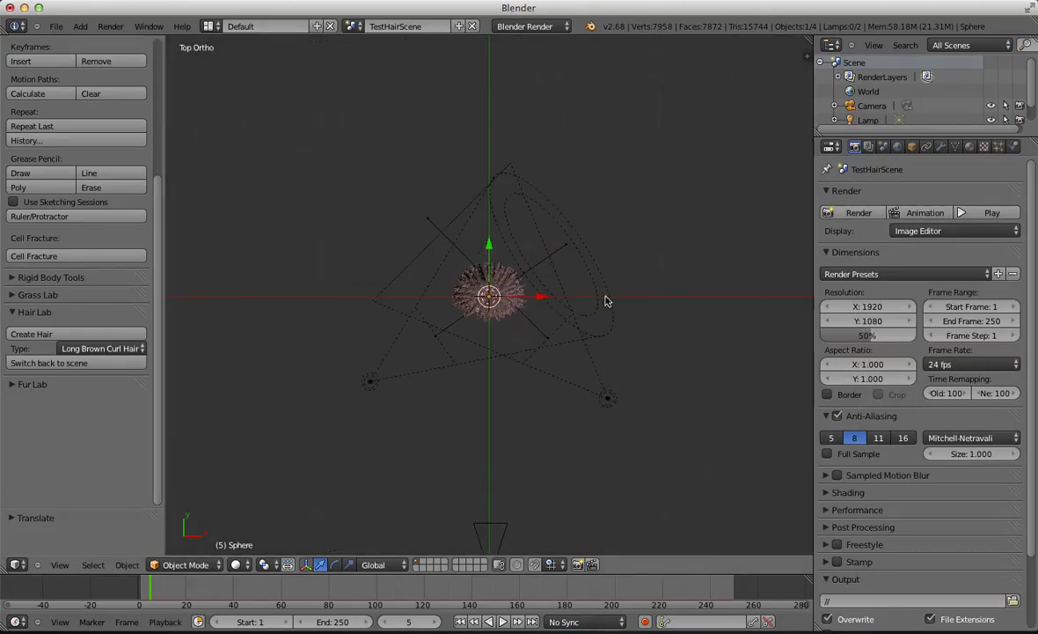
pyautogui.rightClick(607, 398)
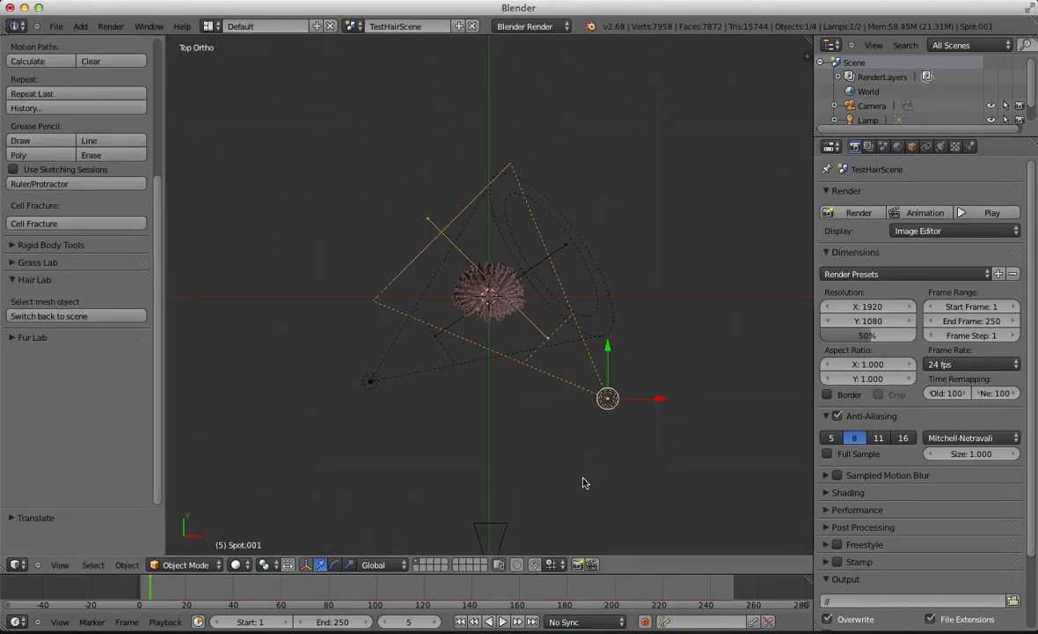
pyautogui.moveTo(585, 483); pyautogui.dragTo(631, 272, button='middle')
pyautogui.press('KP_1')
pyautogui.press('KP_3')
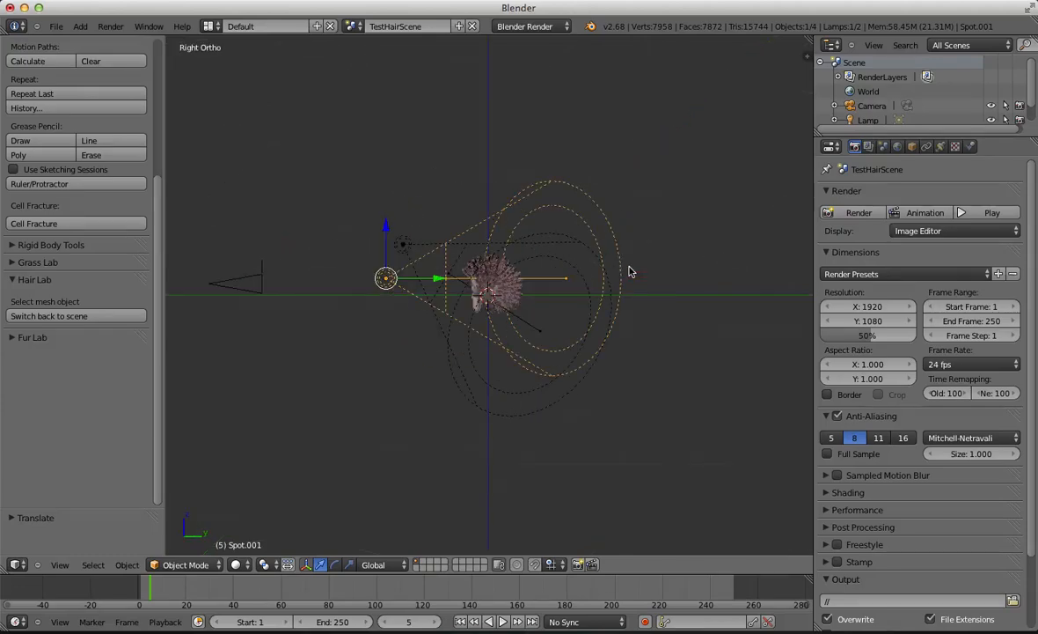
pyautogui.press('r')
pyautogui.click(651, 253)
pyautogui.press('g')
pyautogui.click(649, 234)
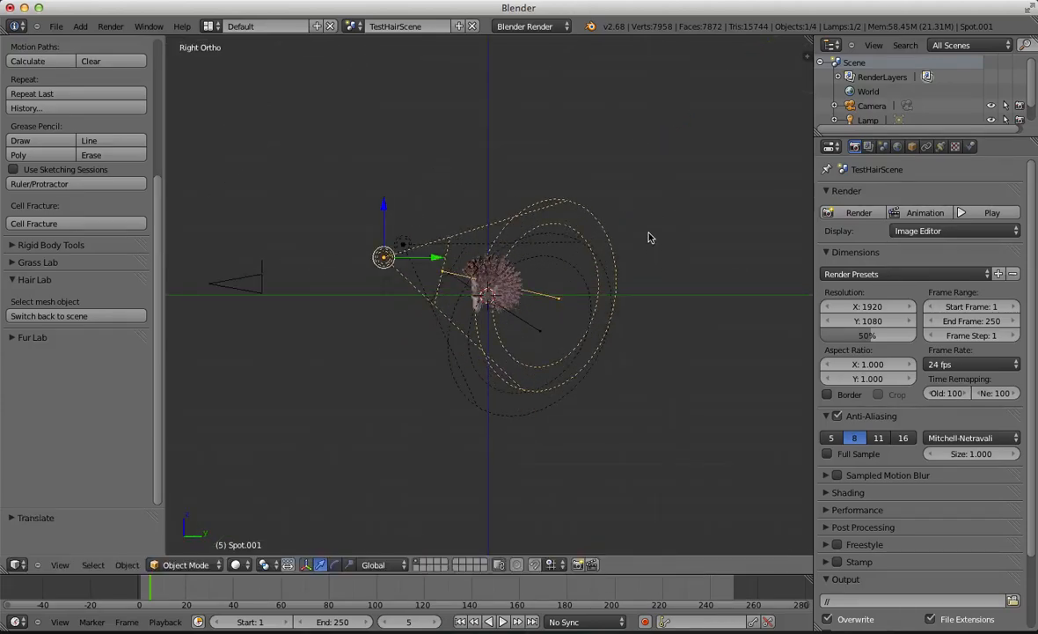
# Step: Render the curly-haired monkey through the camera, inspect the finished image, and return to the scene
pyautogui.press('KP_0')
pyautogui.click(861, 193)
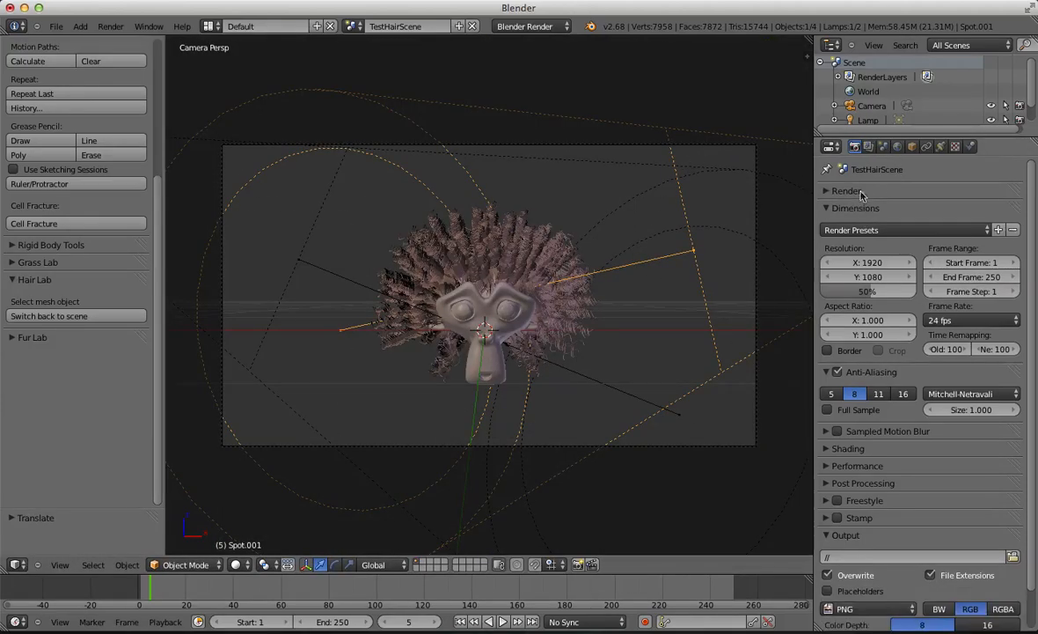
pyautogui.click(862, 192)
pyautogui.click(860, 211)
pyautogui.scroll(-1, 484, 234)
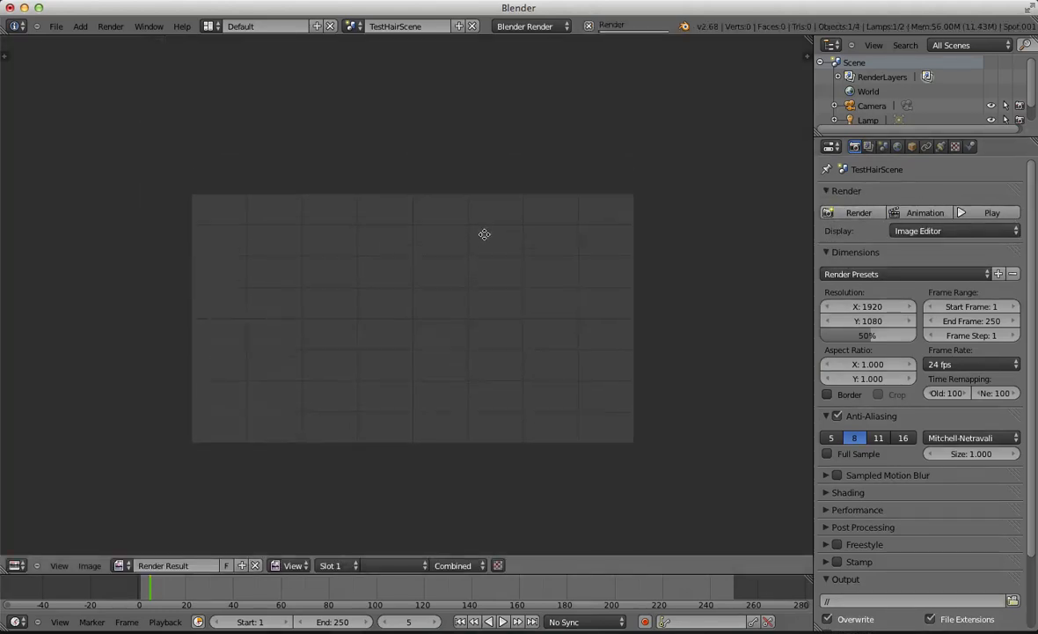
pyautogui.scroll(2, 508, 218)
pyautogui.moveTo(495, 193); pyautogui.dragTo(486, 209, button='middle')
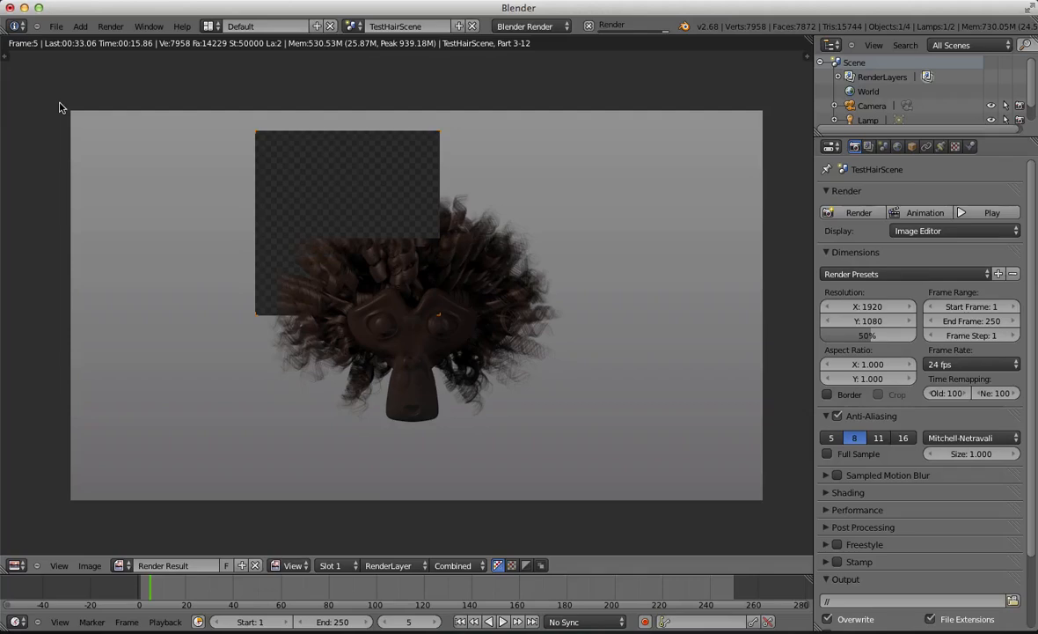
pyautogui.click(360, 322)
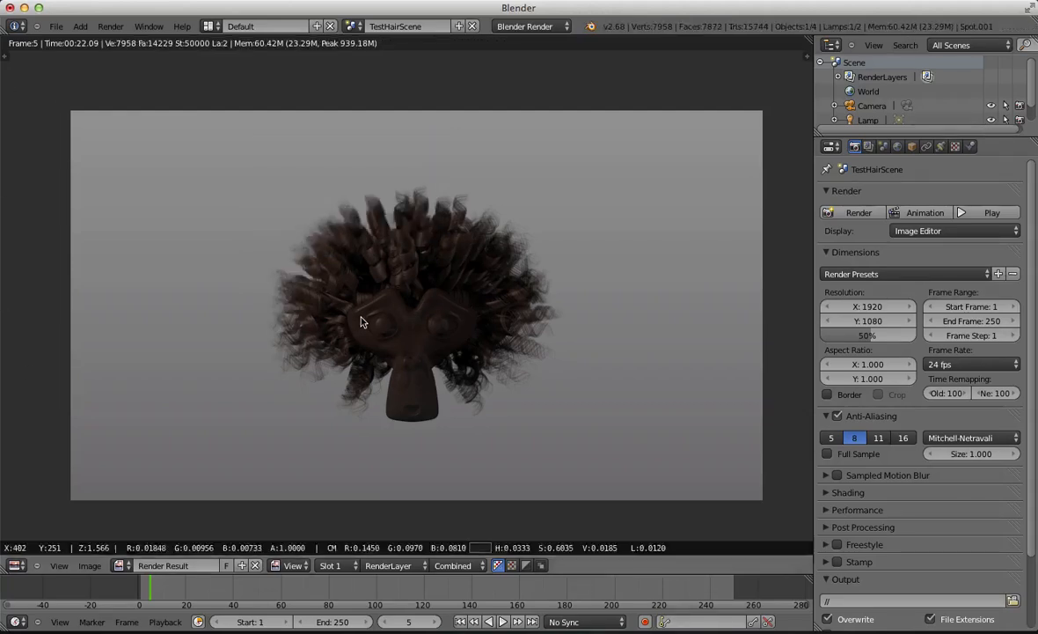
pyautogui.press('Escape')
# Step: Select the monkey's entire mesh for editing and add a second material slot with a new material
pyautogui.rightClick(490, 330)
pyautogui.press('Tab')
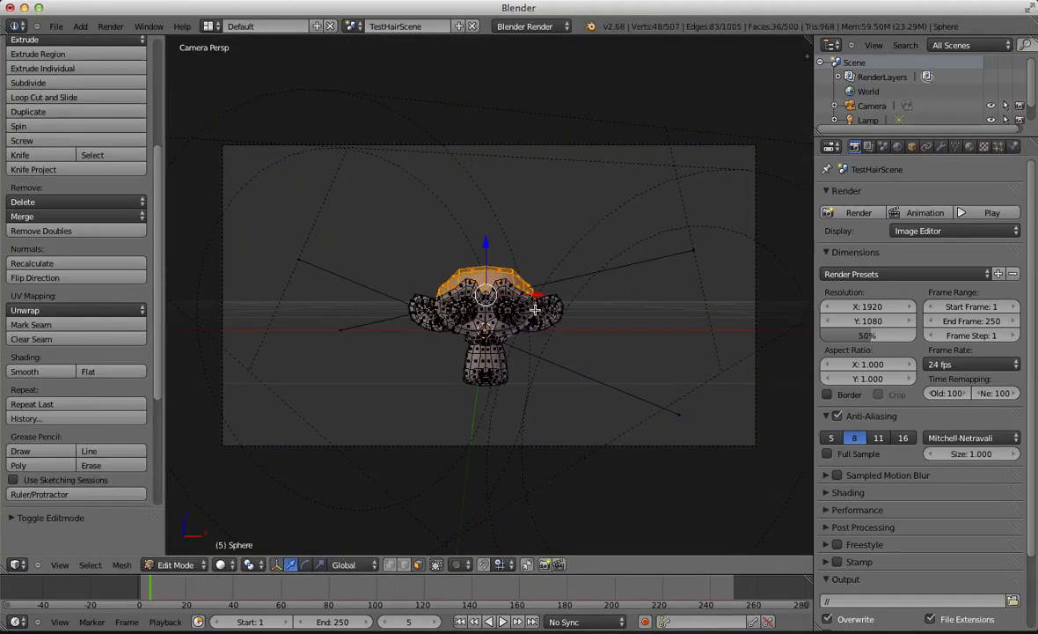
pyautogui.press('a')
pyautogui.press('KP_0')
pyautogui.click(969, 146)
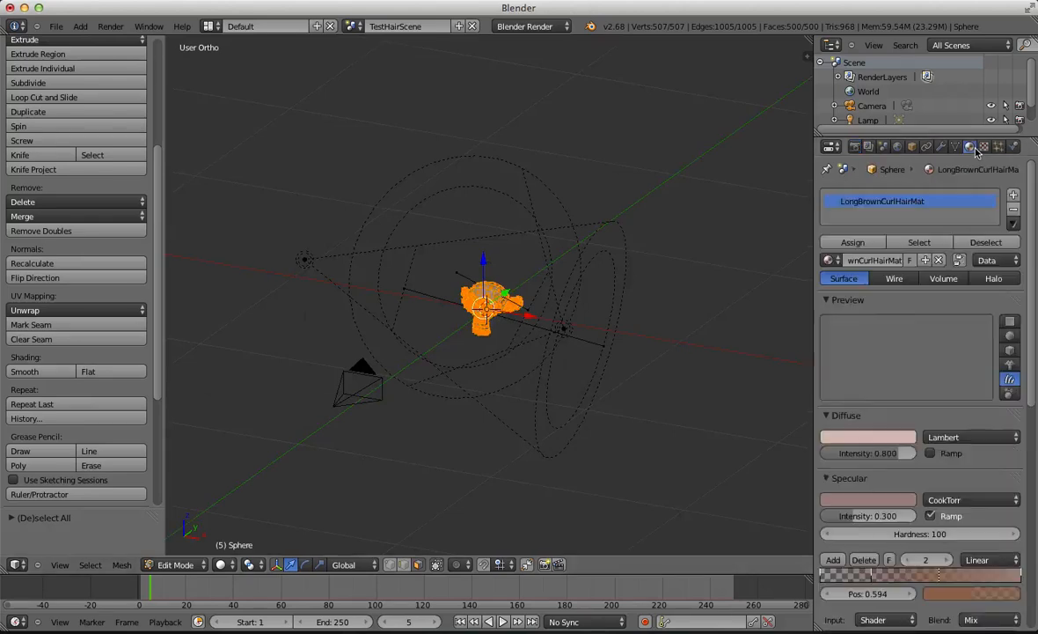
pyautogui.click(1014, 195)
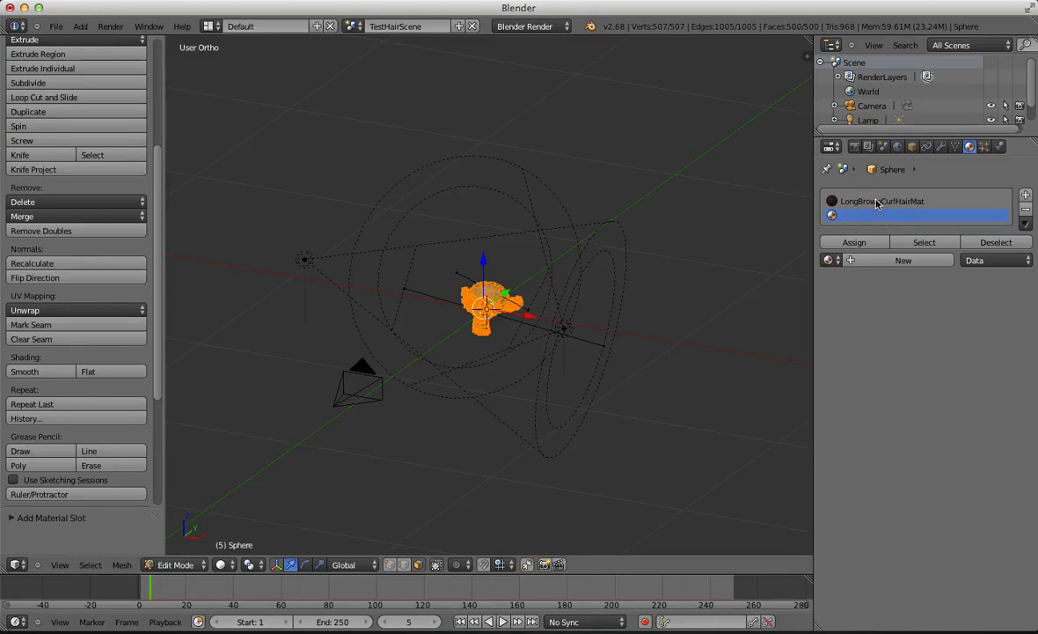
pyautogui.click(904, 260)
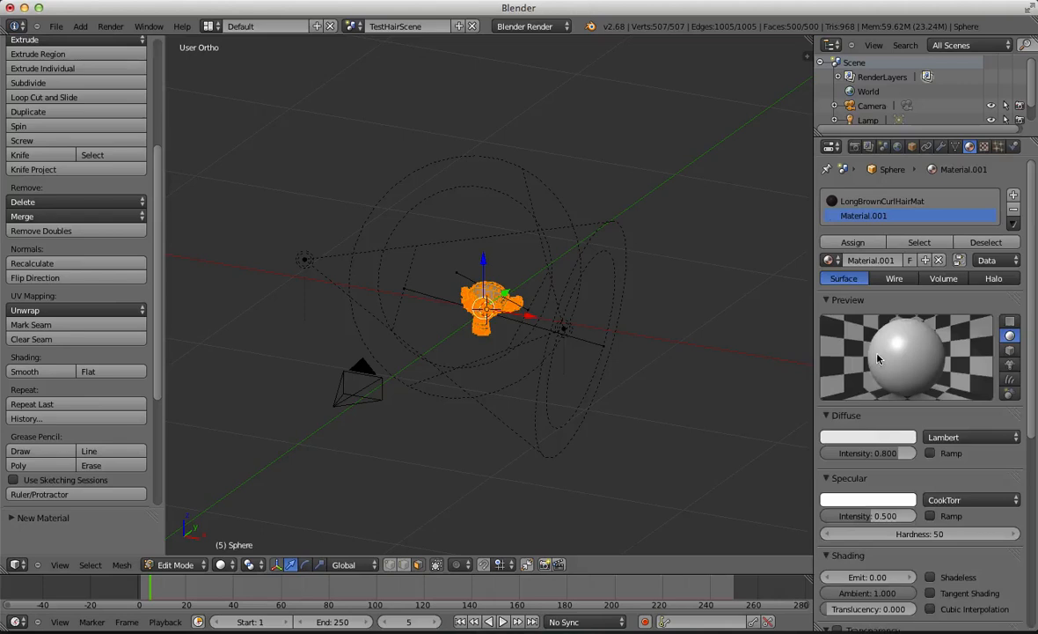
# Step: Give the new material a light pinkish skin diffuse color and assign it to the whole monkey mesh
pyautogui.click(876, 436)
pyautogui.moveTo(828, 321); pyautogui.dragTo(836, 327)
pyautogui.click(829, 260)
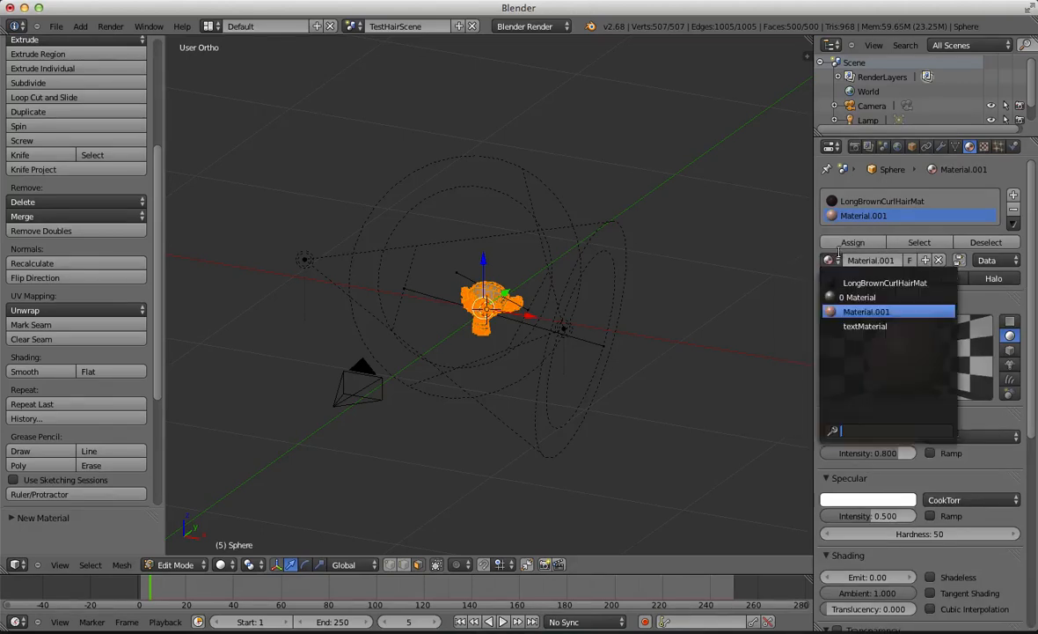
pyautogui.click(851, 243)
# Step: Enable subsurface scattering on the skin material and apply the Skin1 preset
pyautogui.scroll(-5, 865, 497)
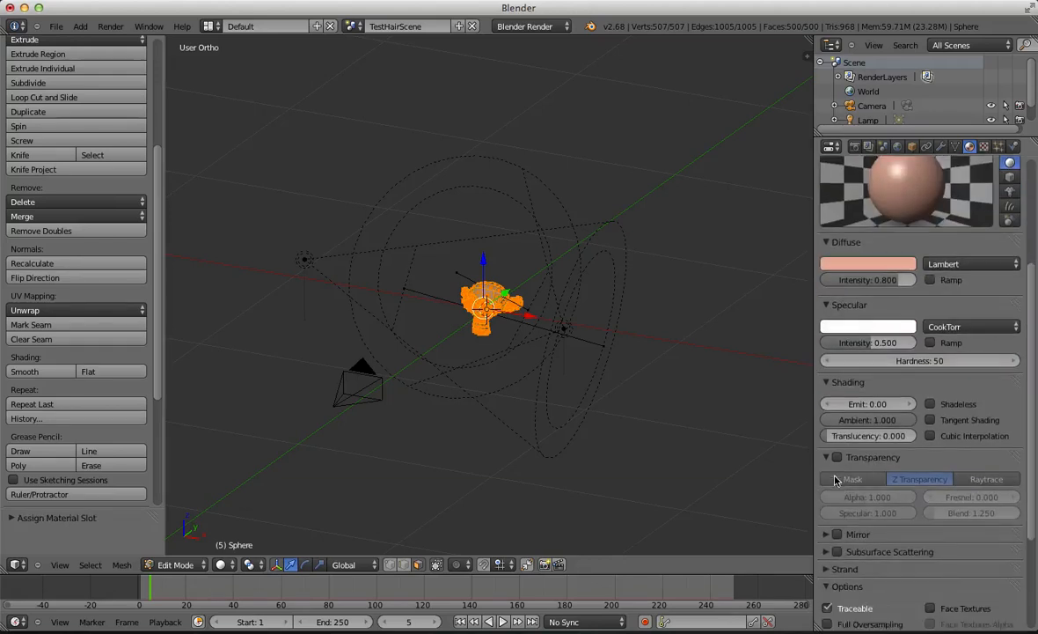
pyautogui.scroll(-5, 836, 478)
pyautogui.click(842, 438)
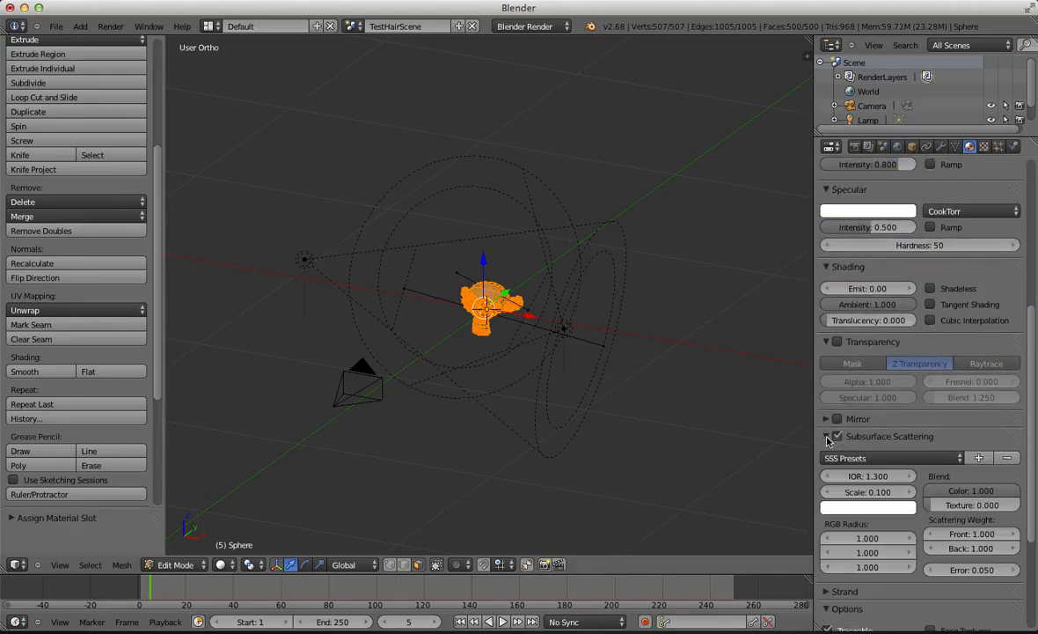
pyautogui.click(837, 435)
pyautogui.click(885, 458)
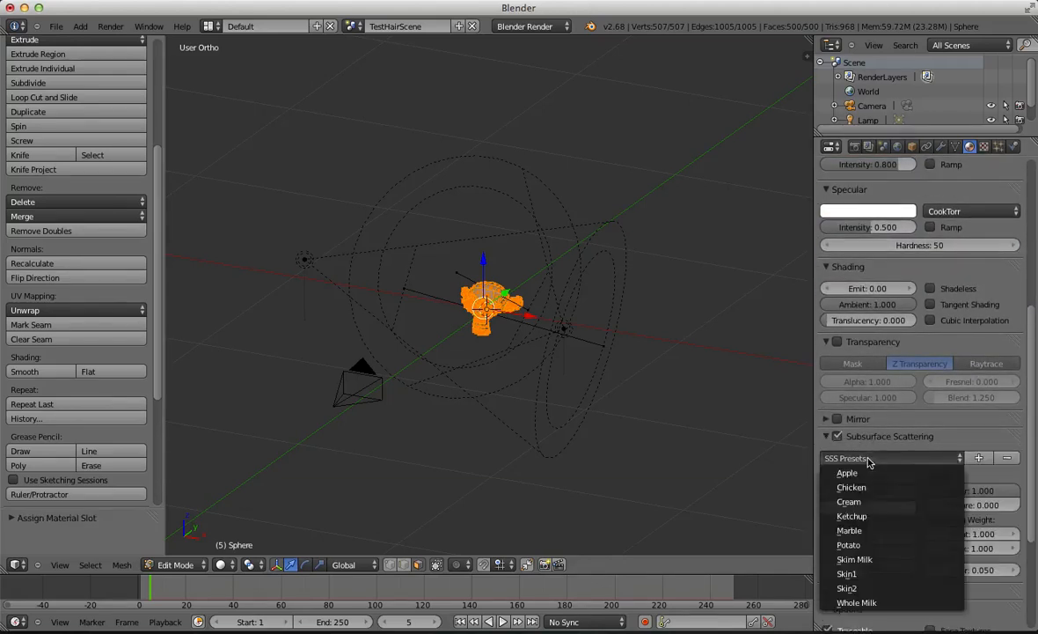
pyautogui.click(867, 573)
pyautogui.scroll(-4, 869, 484)
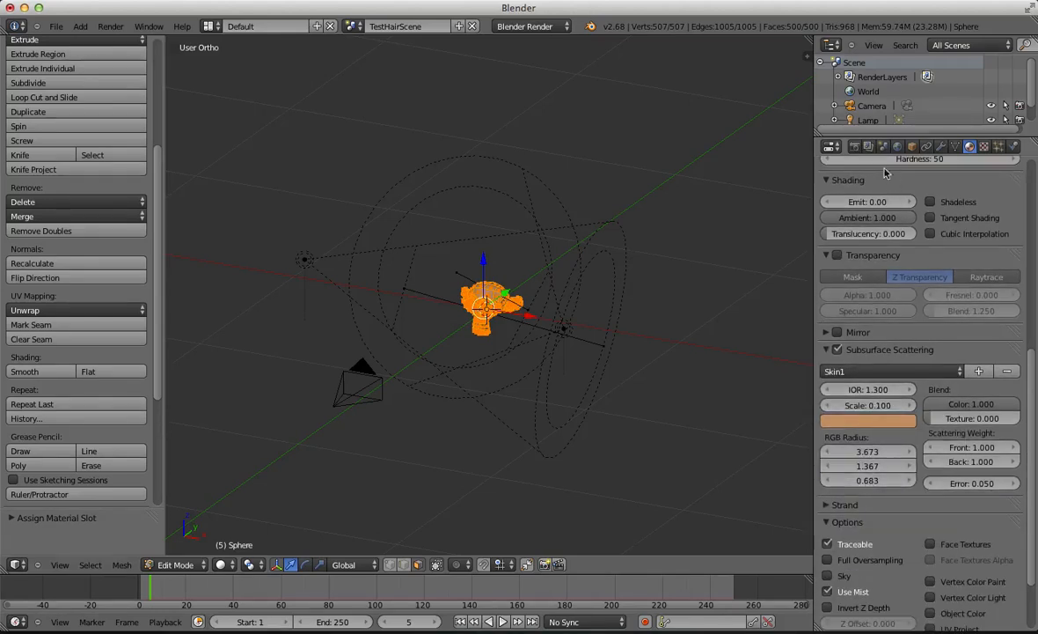
# Step: Test-render the monkey with its skin material, inspect the partial image, and return to the scene
pyautogui.click(855, 147)
pyautogui.click(859, 212)
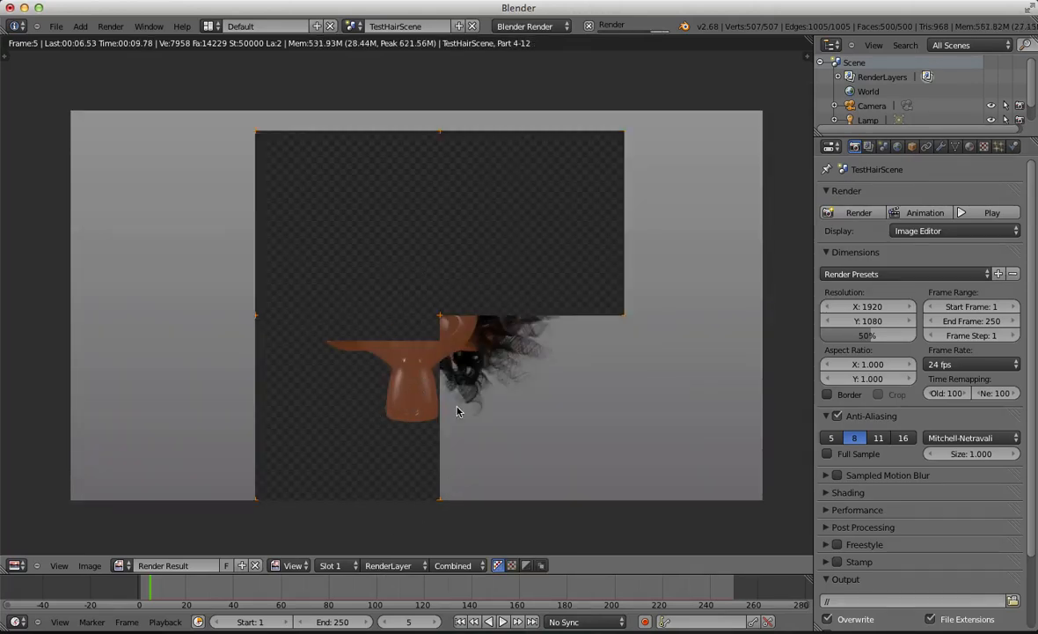
pyautogui.scroll(-3, 446, 349)
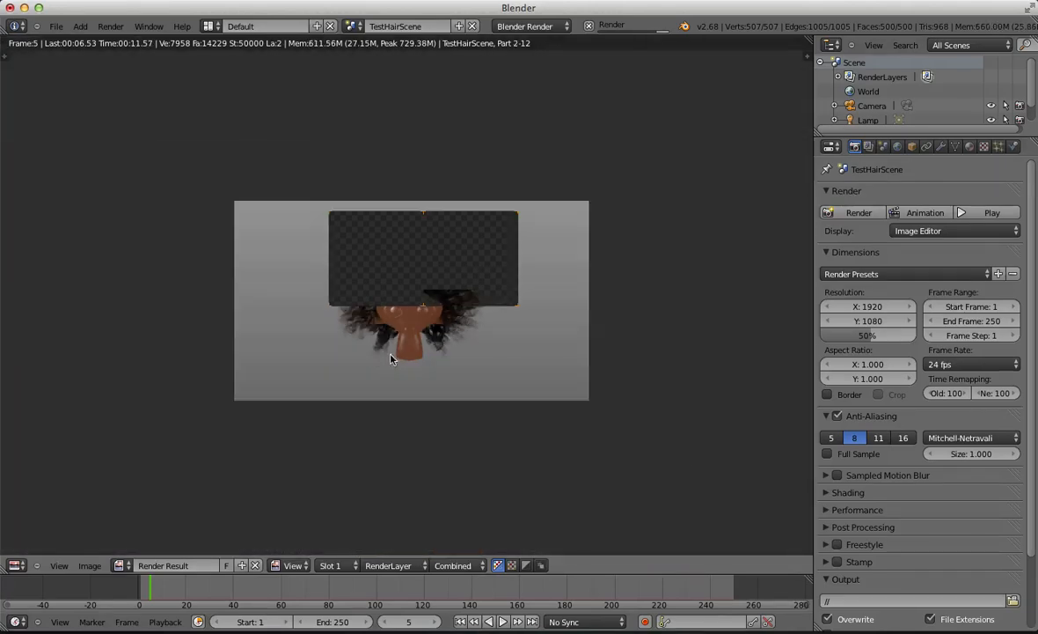
pyautogui.scroll(2, 308, 400)
pyautogui.press('Escape')
pyautogui.press('Escape')
pyautogui.scroll(-4, 363, 304)
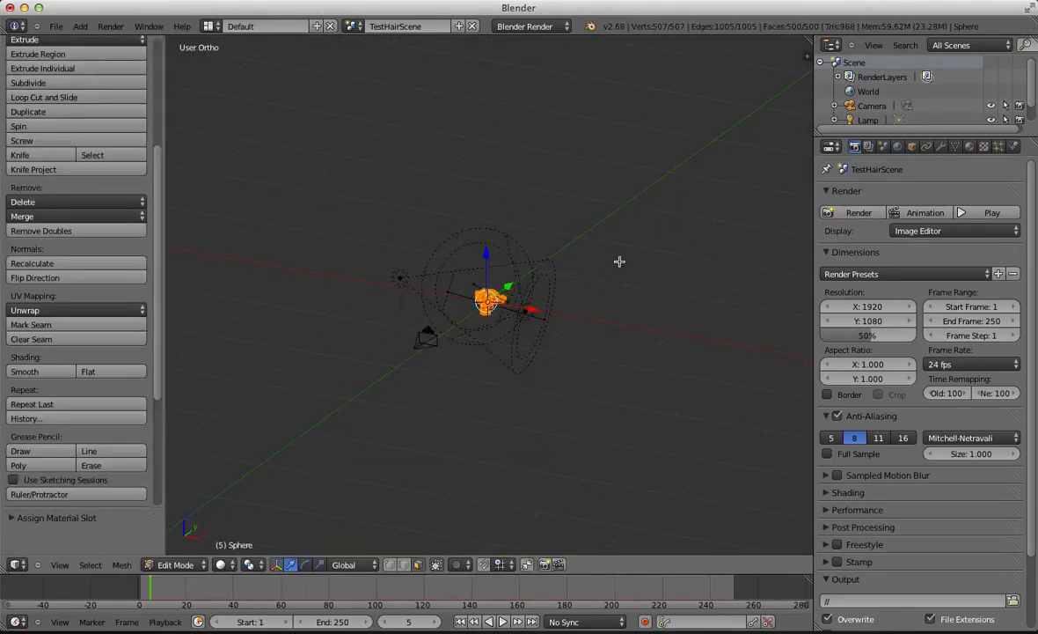
pyautogui.scroll(7, 619, 260)
# Step: Turn off subsurface scattering on the skin material
pyautogui.click(971, 147)
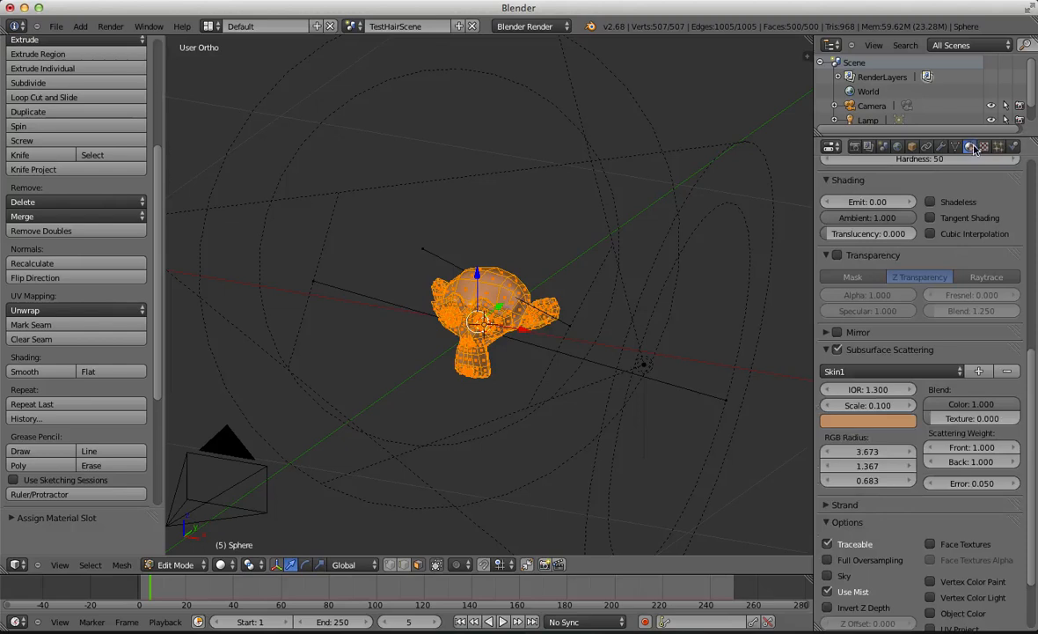
pyautogui.click(852, 352)
pyautogui.scroll(3, 844, 339)
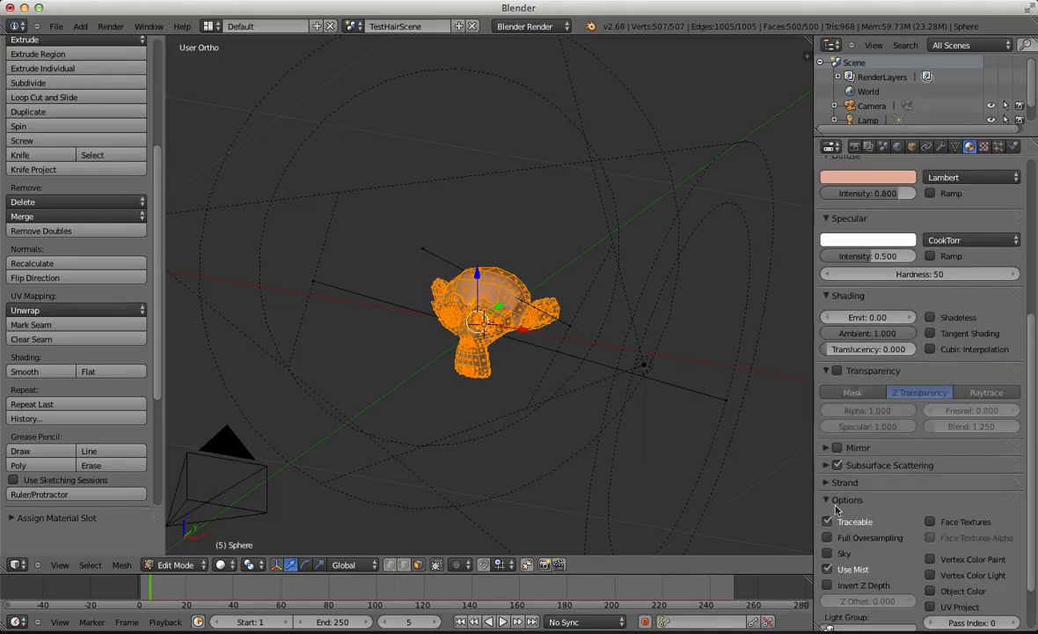
pyautogui.scroll(4, 948, 308)
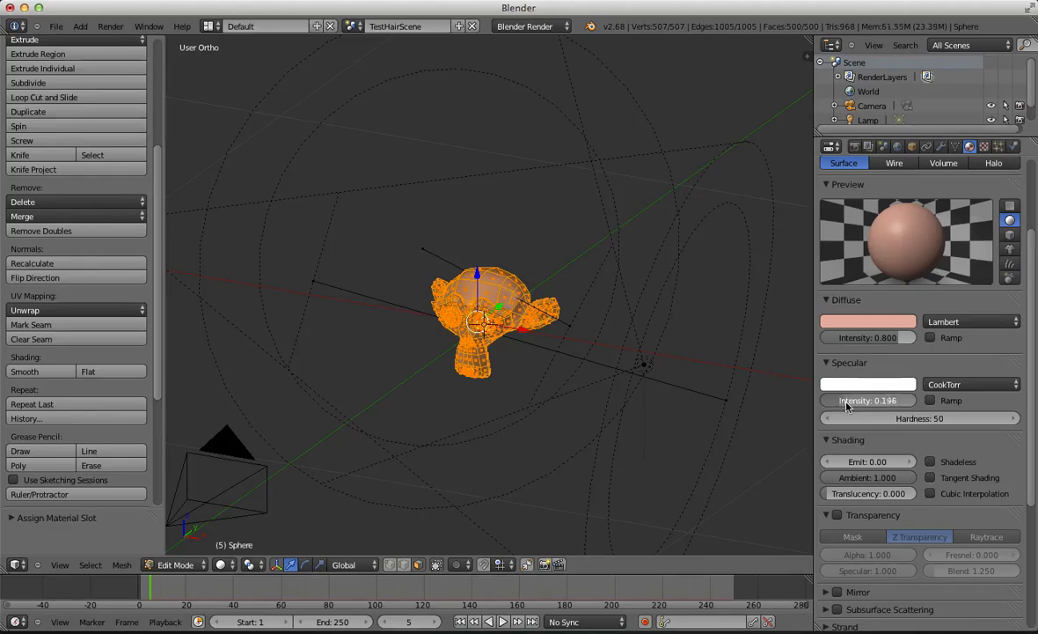
# Step: Set the skin's specular intensity to about 0.132 and hardness to 137, and sample its specular color from the material preview sphere
pyautogui.moveTo(847, 405); pyautogui.dragTo(869, 419)
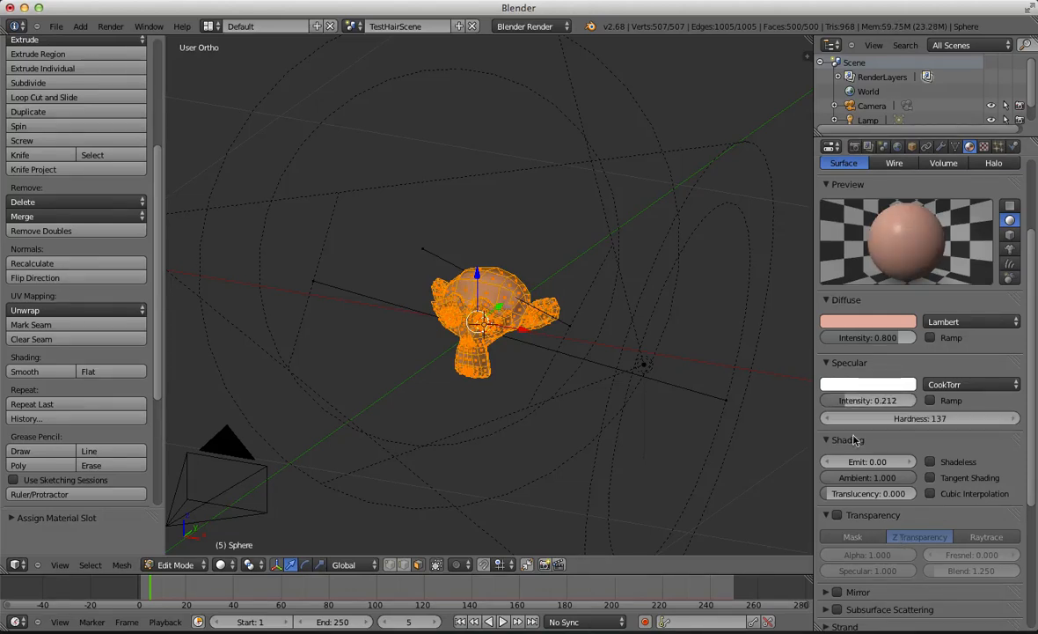
pyautogui.click(872, 384)
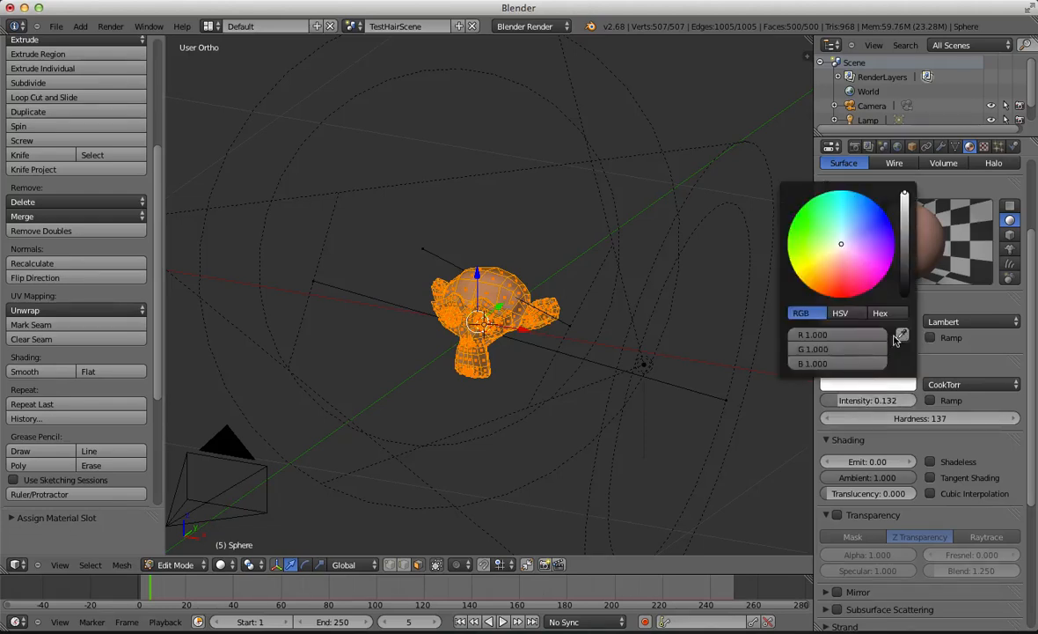
pyautogui.click(887, 384)
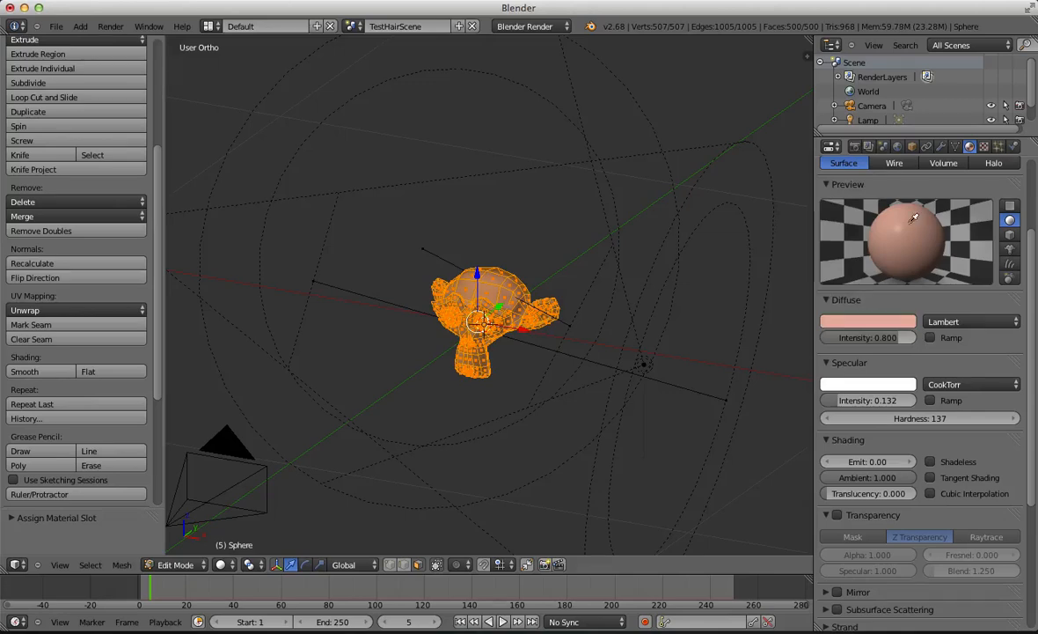
pyautogui.click(912, 221)
# Step: Leave mesh editing and straighten the hair by setting the Children kink to Nothing
pyautogui.moveTo(672, 376); pyautogui.dragTo(514, 378, button='middle')
pyautogui.press('Tab')
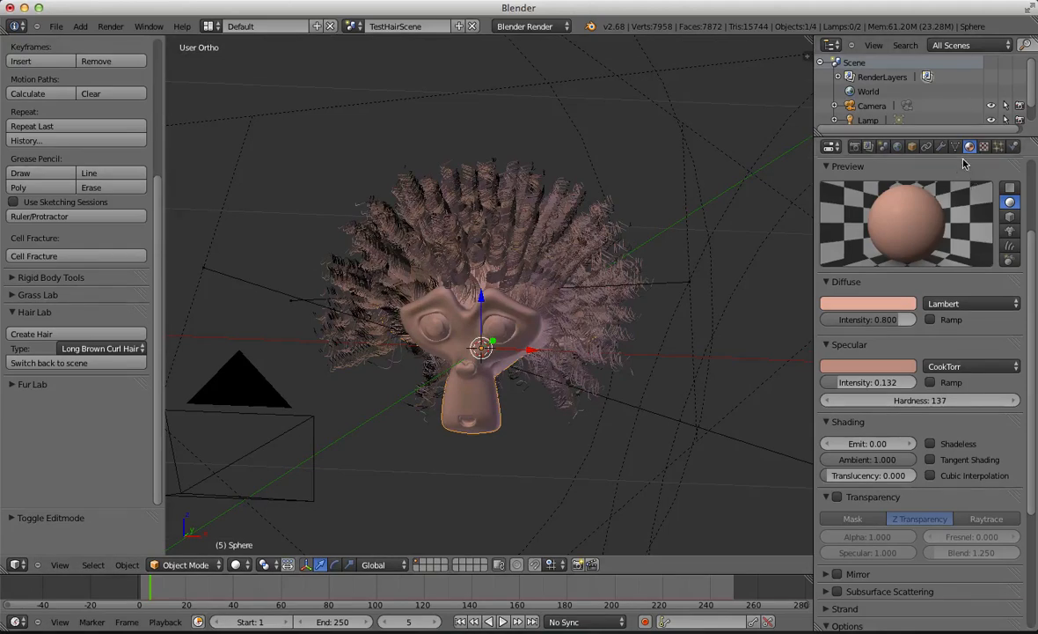
pyautogui.click(999, 147)
pyautogui.scroll(-10, 923, 398)
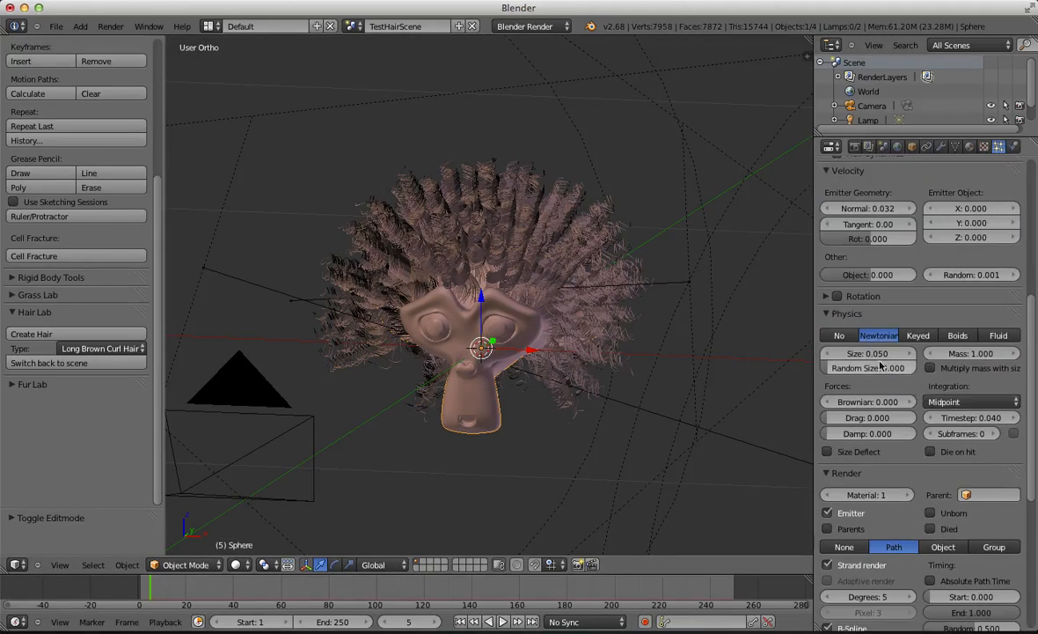
pyautogui.scroll(-3, 852, 520)
pyautogui.scroll(-6, 869, 467)
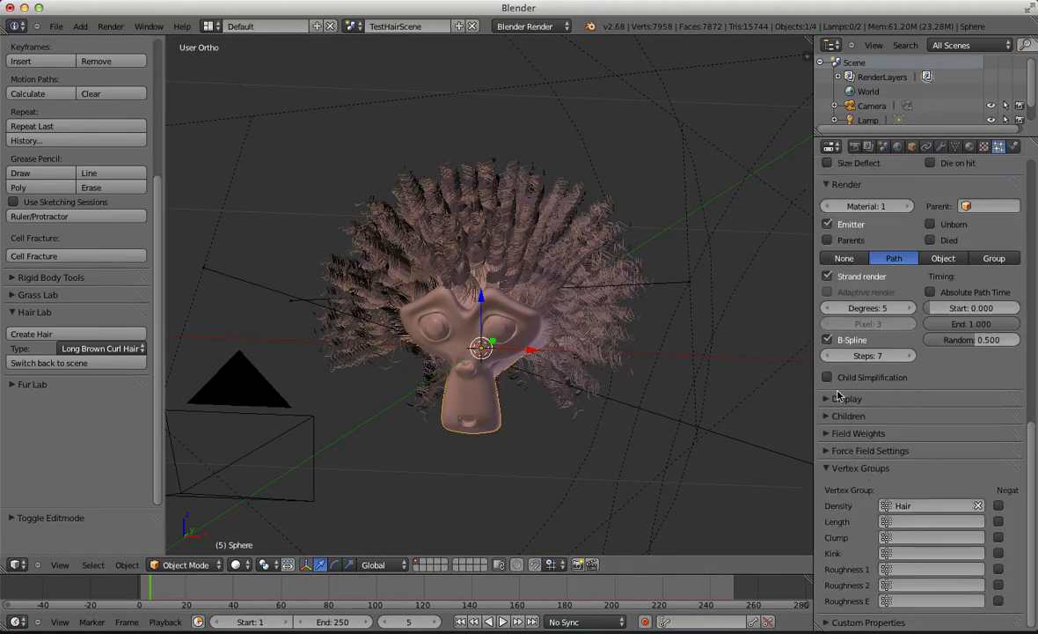
pyautogui.click(842, 418)
pyautogui.scroll(-8, 858, 458)
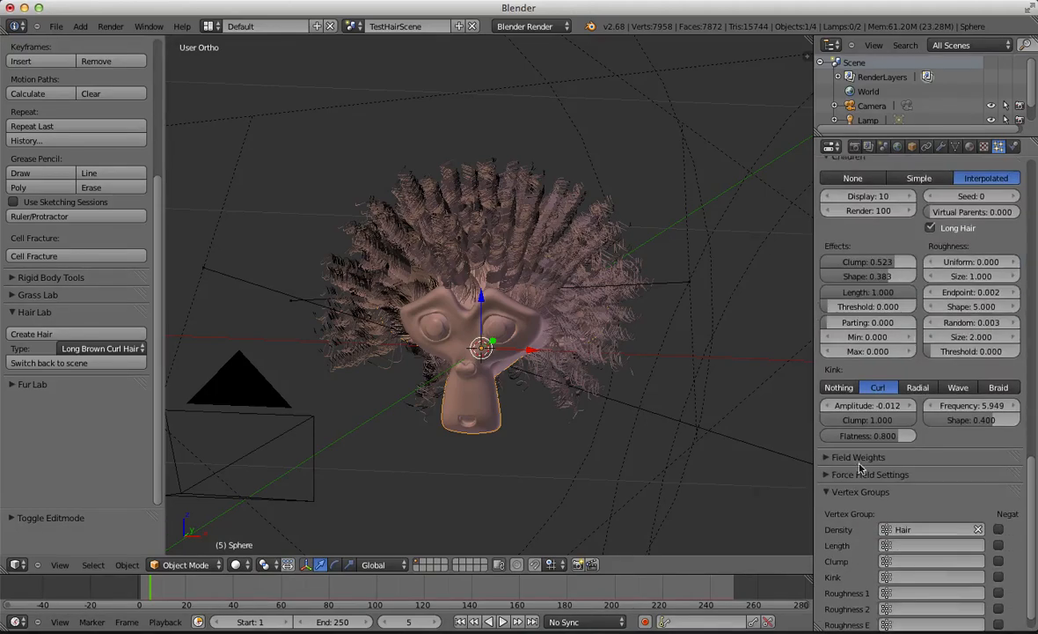
pyautogui.click(838, 388)
pyautogui.scroll(2, 681, 347)
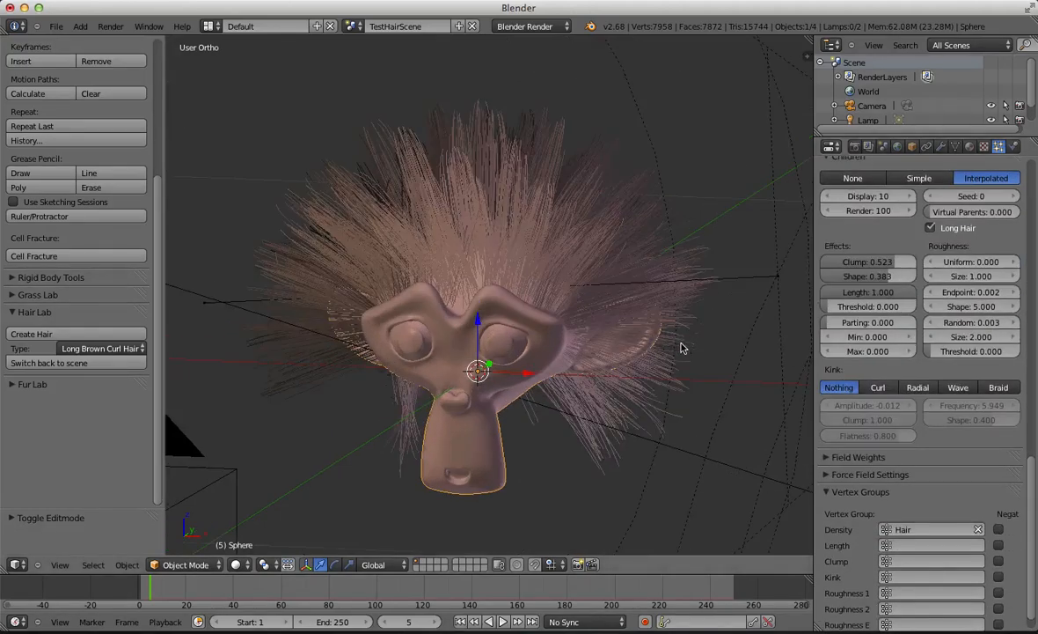
# Step: Switch the monkey to Particle Edit mode and bring the hair brush options into view
pyautogui.scroll(2, 867, 308)
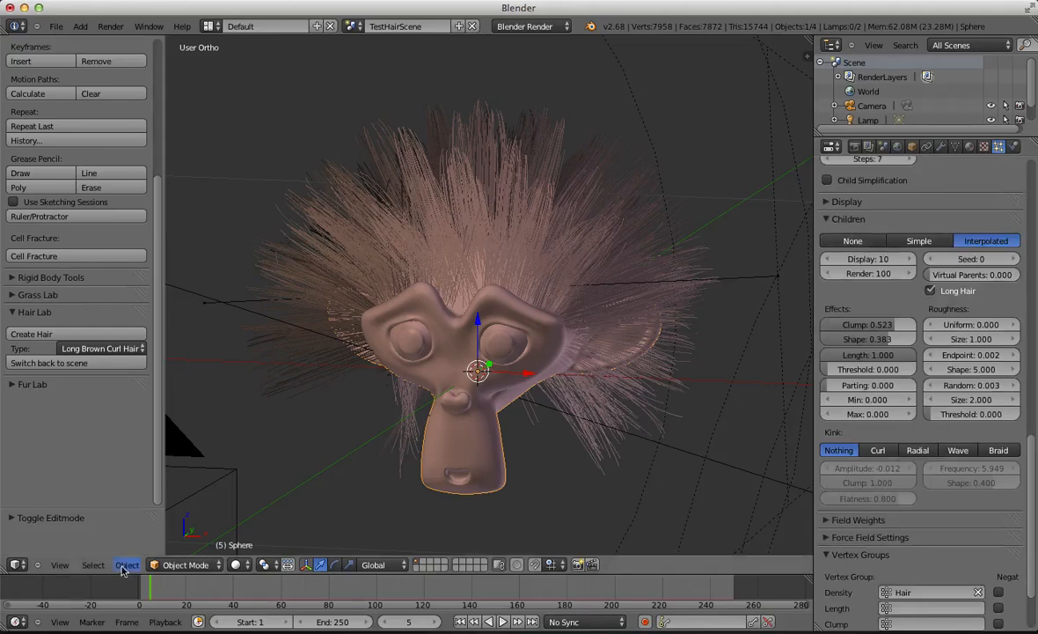
pyautogui.click(186, 570)
pyautogui.click(190, 421)
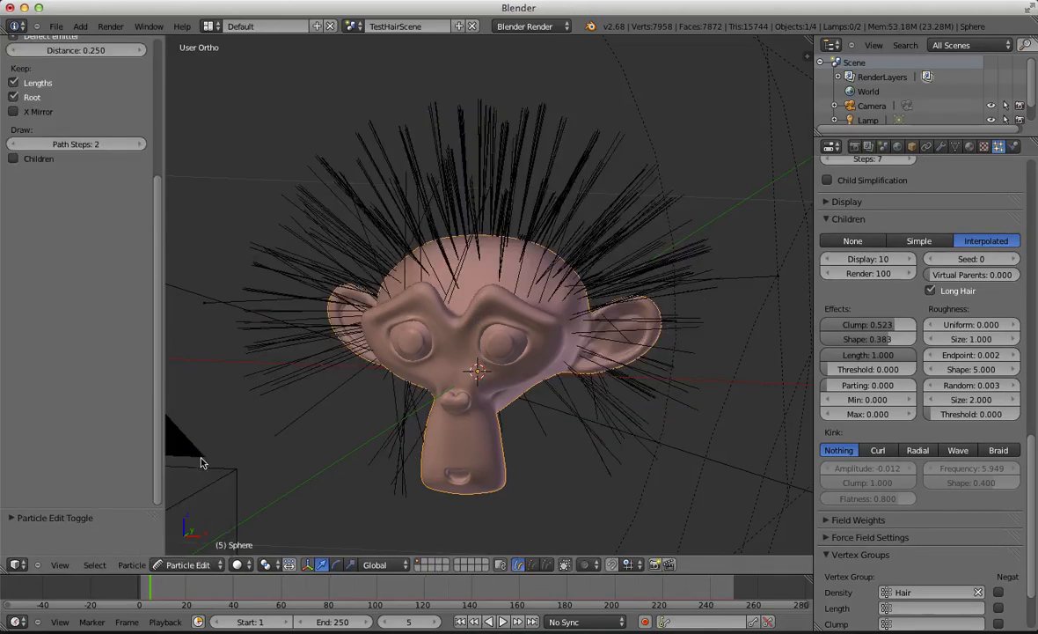
pyautogui.scroll(-3, 254, 459)
pyautogui.scroll(5, 27, 181)
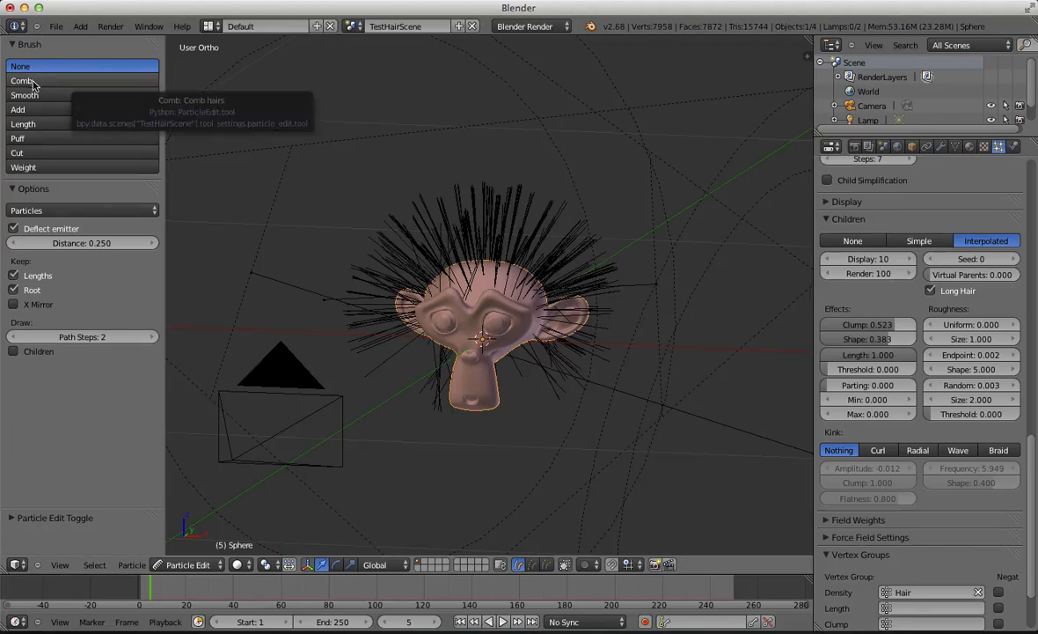
# Step: Choose the Comb brush, set its radius to 99, and view the monkey from the front
pyautogui.click(132, 82)
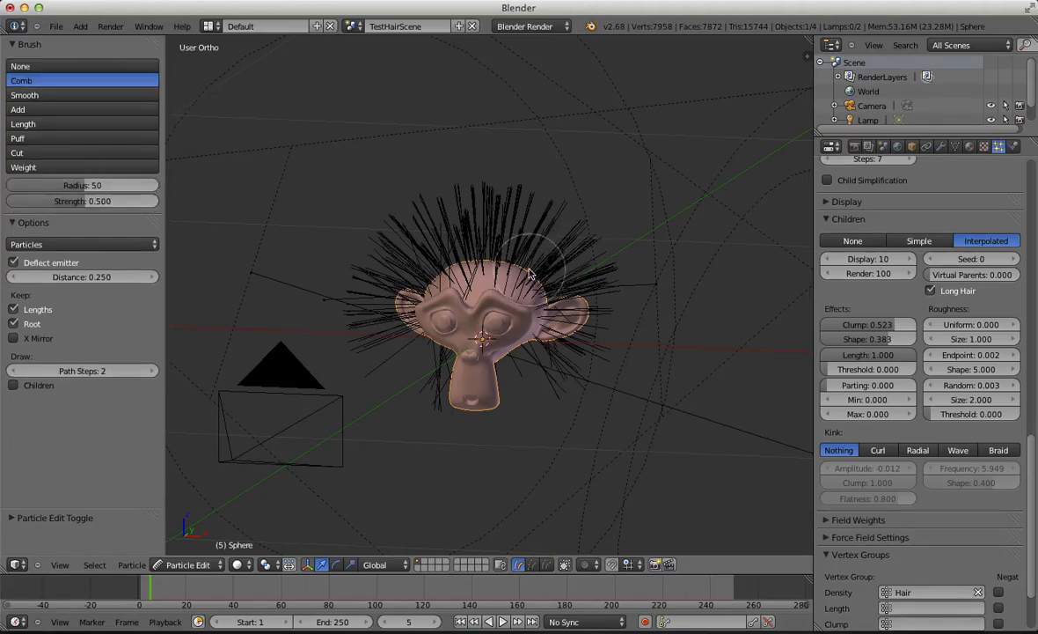
pyautogui.press('f')
pyautogui.click(563, 269)
pyautogui.press('KP_1')
pyautogui.scroll(1, 563, 268)
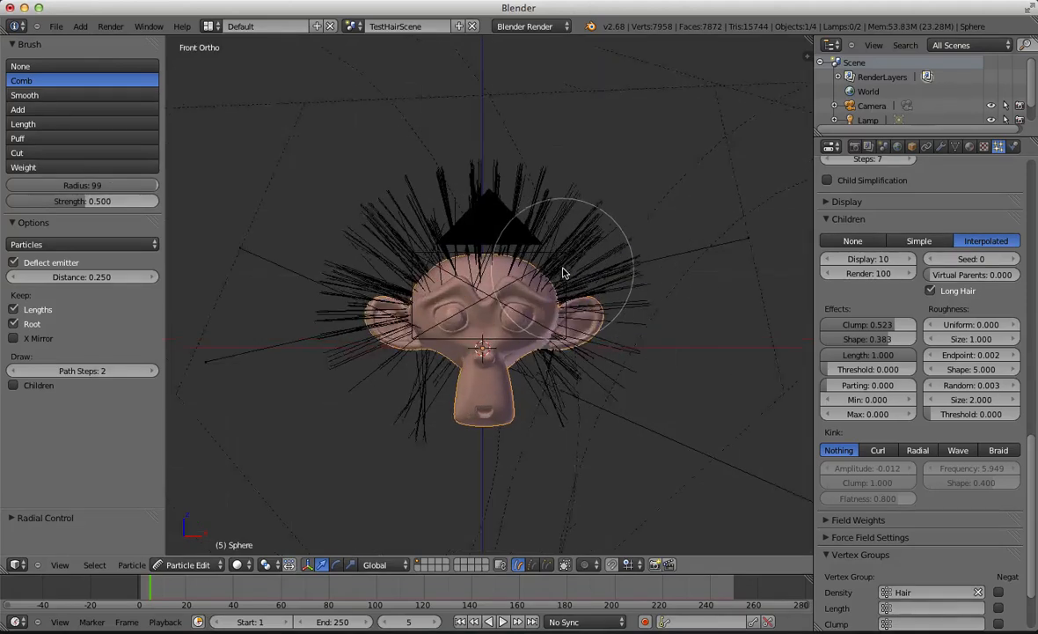
pyautogui.scroll(1, 563, 273)
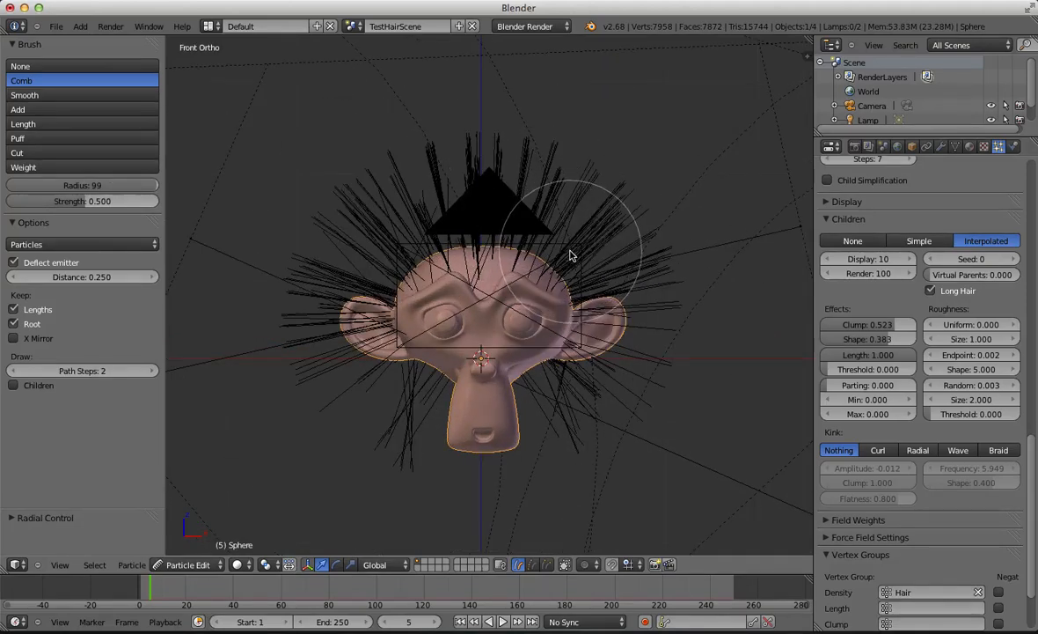
# Step: Return to Object Mode and hide the camera that blocks the front view of the head
pyautogui.click(187, 564)
pyautogui.click(172, 522)
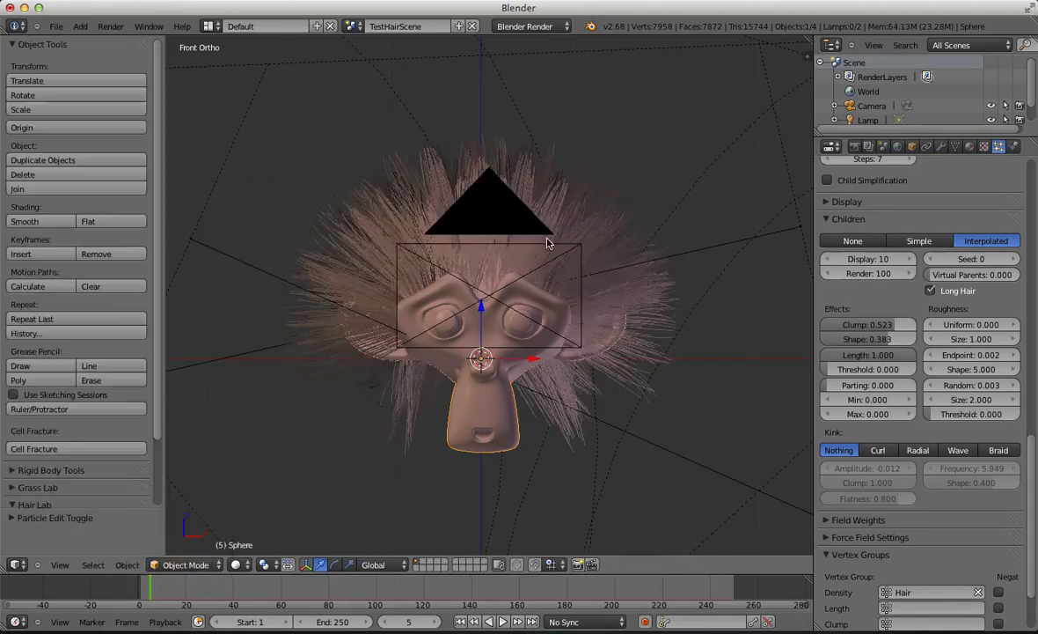
pyautogui.rightClick(548, 243)
pyautogui.press('h')
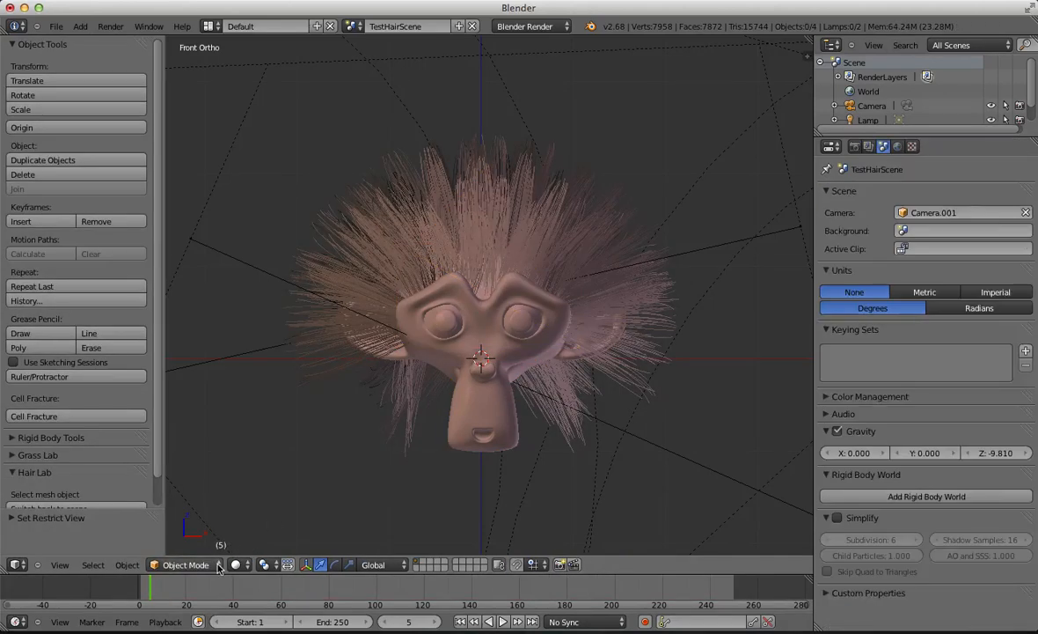
# Step: Put the monkey back in Particle Edit mode and comb the hair down both sides of the face
pyautogui.rightClick(417, 246)
pyautogui.click(187, 564)
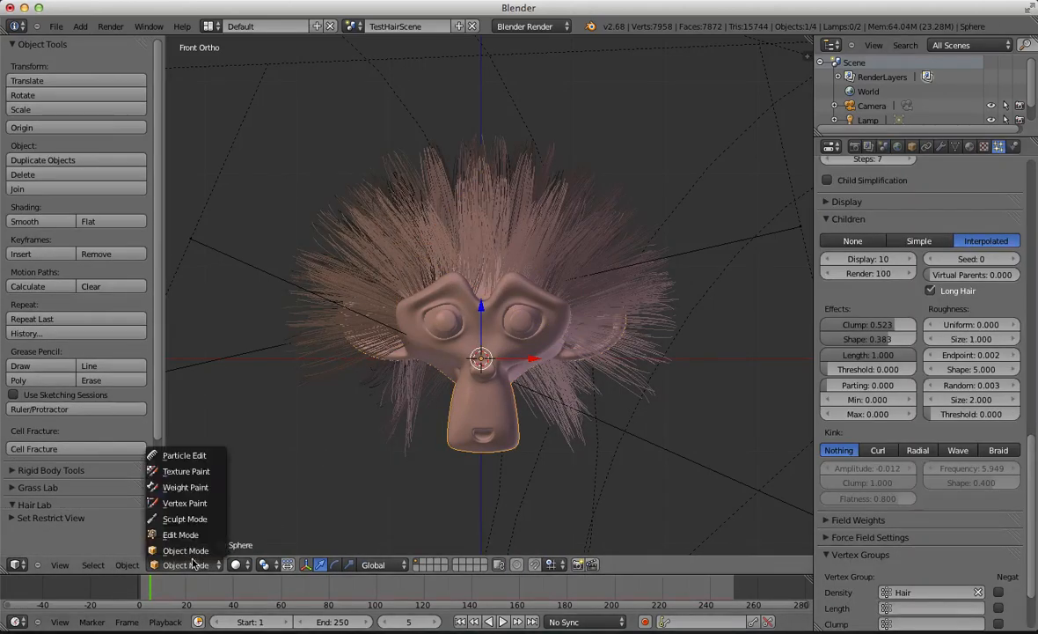
pyautogui.click(184, 454)
pyautogui.moveTo(428, 232)
pyautogui.mouseDown()
pyautogui.moveTo(541, 173)
pyautogui.moveTo(707, 303)
pyautogui.moveTo(538, 227)
pyautogui.moveTo(691, 428)
pyautogui.moveTo(581, 334)
pyautogui.moveTo(528, 517)
pyautogui.moveTo(563, 435)
pyautogui.moveTo(644, 317)
pyautogui.moveTo(581, 386)
pyautogui.moveTo(333, 292)
pyautogui.moveTo(380, 475)
pyautogui.moveTo(329, 269)
pyautogui.moveTo(393, 374)
pyautogui.moveTo(417, 172)
pyautogui.moveTo(229, 545)
pyautogui.moveTo(366, 260)
pyautogui.moveTo(348, 374)
pyautogui.mouseUp()
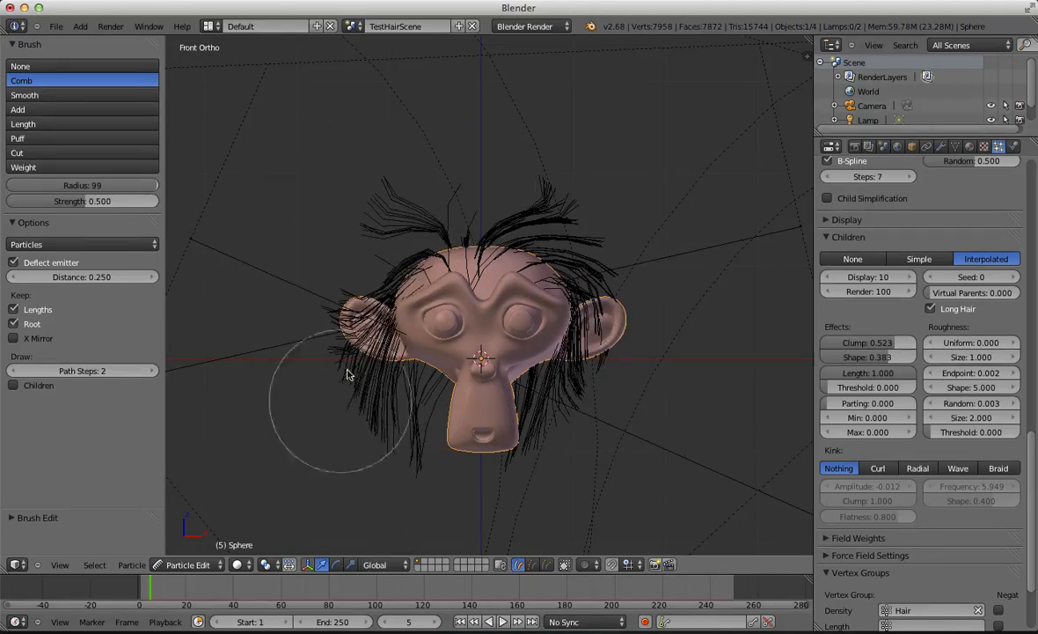
# Step: Comb the hair on the side and back of the head downward, and check the result through the camera
pyautogui.moveTo(244, 299); pyautogui.dragTo(366, 378, button='middle')
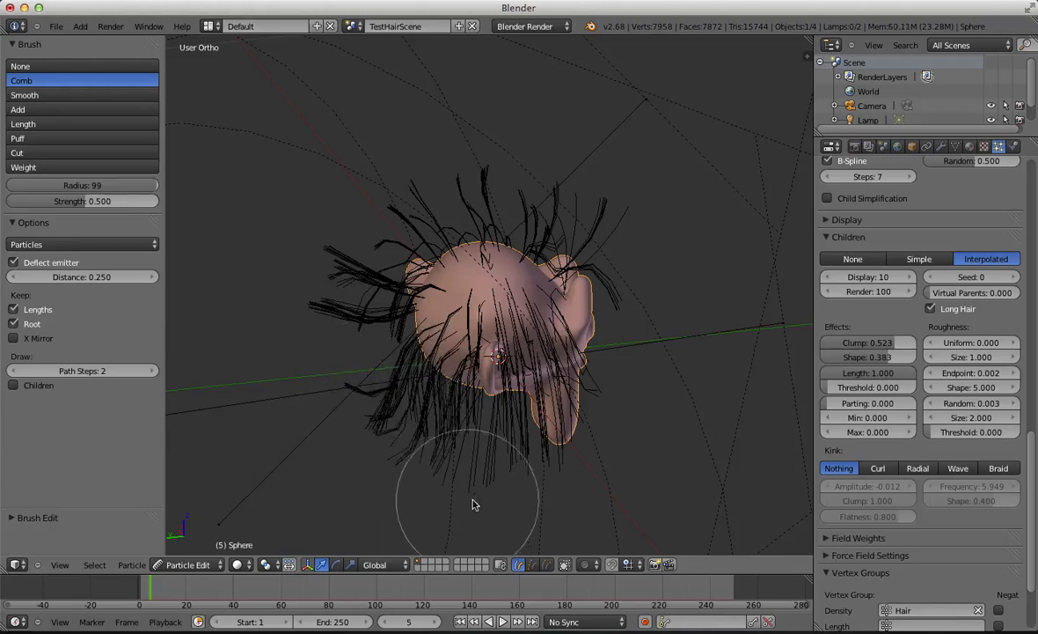
pyautogui.press('KP_3')
pyautogui.moveTo(642, 260)
pyautogui.mouseDown()
pyautogui.moveTo(547, 520)
pyautogui.moveTo(630, 285)
pyautogui.moveTo(596, 410)
pyautogui.moveTo(554, 317)
pyautogui.moveTo(347, 197)
pyautogui.moveTo(461, 185)
pyautogui.moveTo(595, 318)
pyautogui.moveTo(410, 213)
pyautogui.moveTo(698, 345)
pyautogui.moveTo(373, 257)
pyautogui.moveTo(535, 183)
pyautogui.moveTo(494, 264)
pyautogui.moveTo(684, 297)
pyautogui.moveTo(642, 352)
pyautogui.mouseUp()
pyautogui.moveTo(642, 352)
pyautogui.mouseDown(button='middle')
pyautogui.moveTo(389, 452)
pyautogui.moveTo(617, 474)
pyautogui.mouseUp(button='middle')
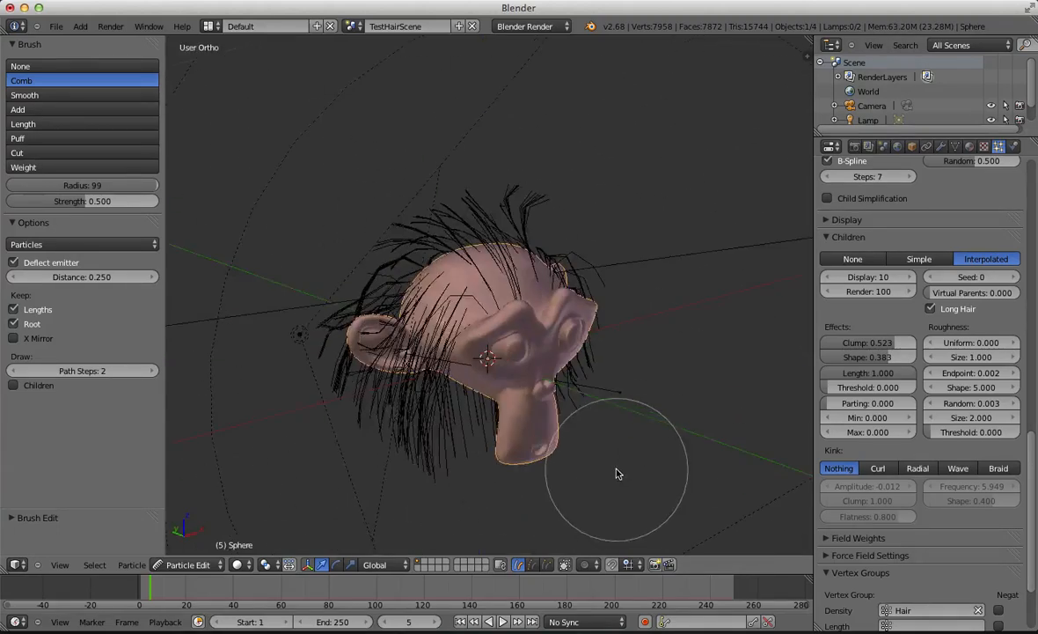
pyautogui.press('KP_0')
pyautogui.scroll(5, 559, 280)
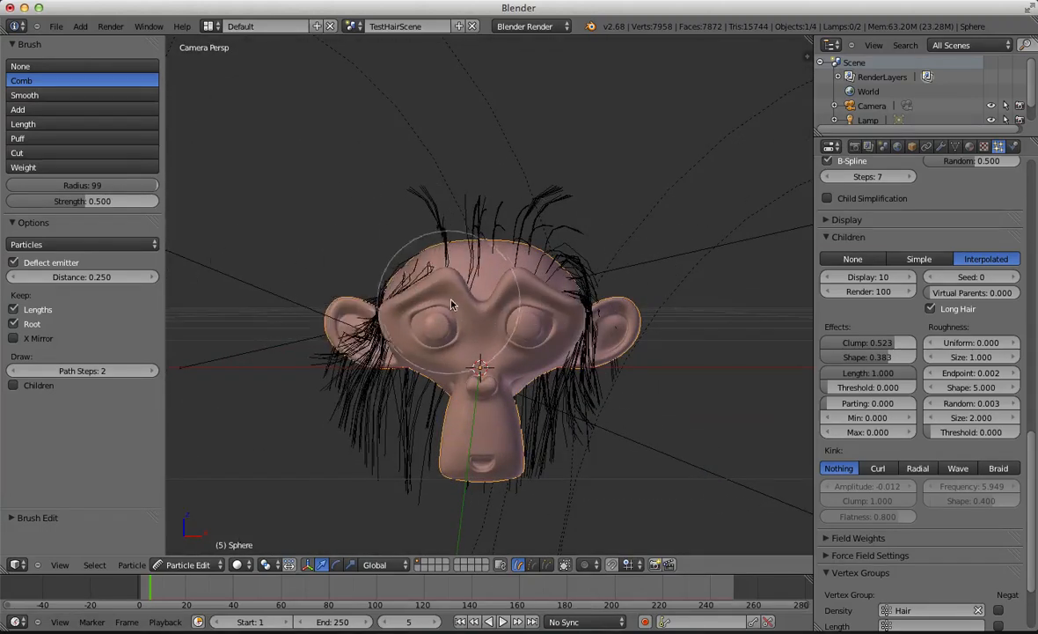
# Step: Turn on the display of child hairs in Particle Edit mode
pyautogui.moveTo(295, 243); pyautogui.dragTo(545, 312, button='middle')
pyautogui.scroll(3, 493, 291)
pyautogui.scroll(3, 189, 246)
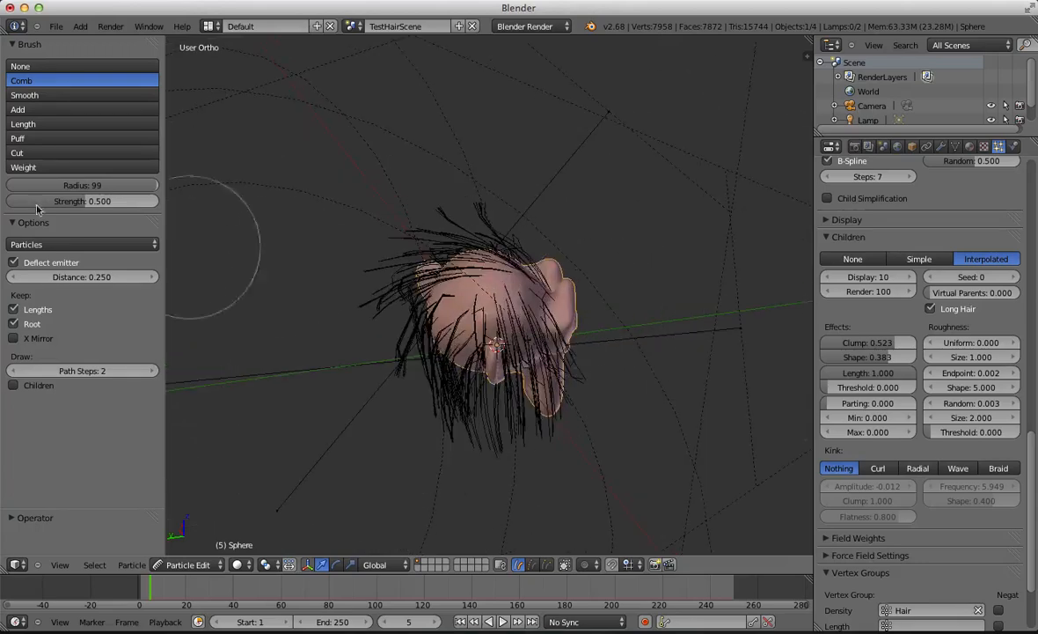
pyautogui.click(14, 385)
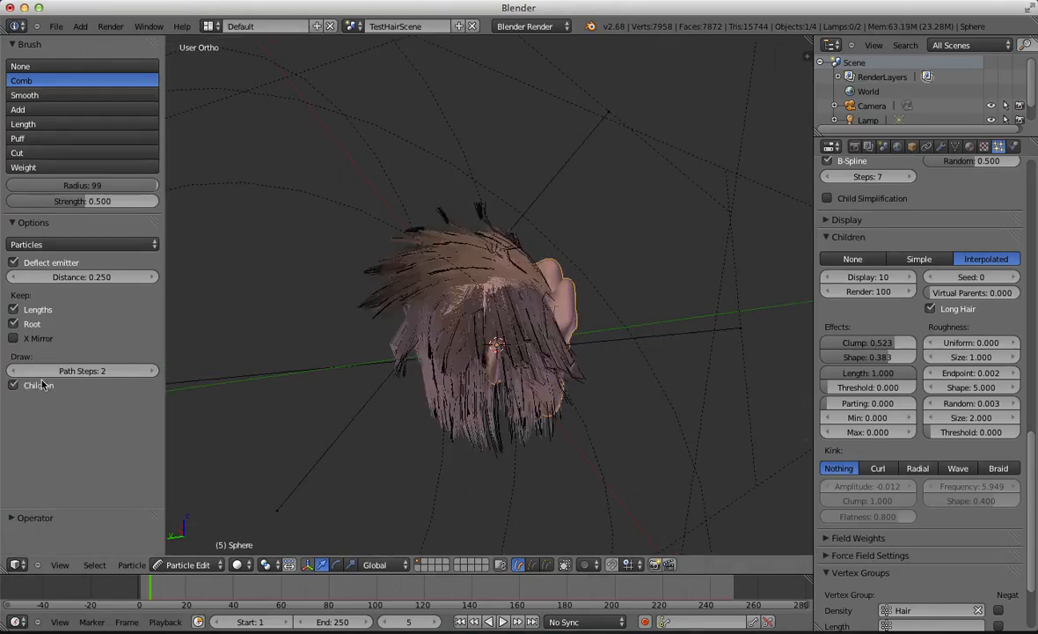
# Step: Comb the hair on top of the head forward over the forehead
pyautogui.moveTo(603, 271)
pyautogui.mouseDown(button='middle')
pyautogui.moveTo(380, 250)
pyautogui.moveTo(428, 234)
pyautogui.mouseUp(button='middle')
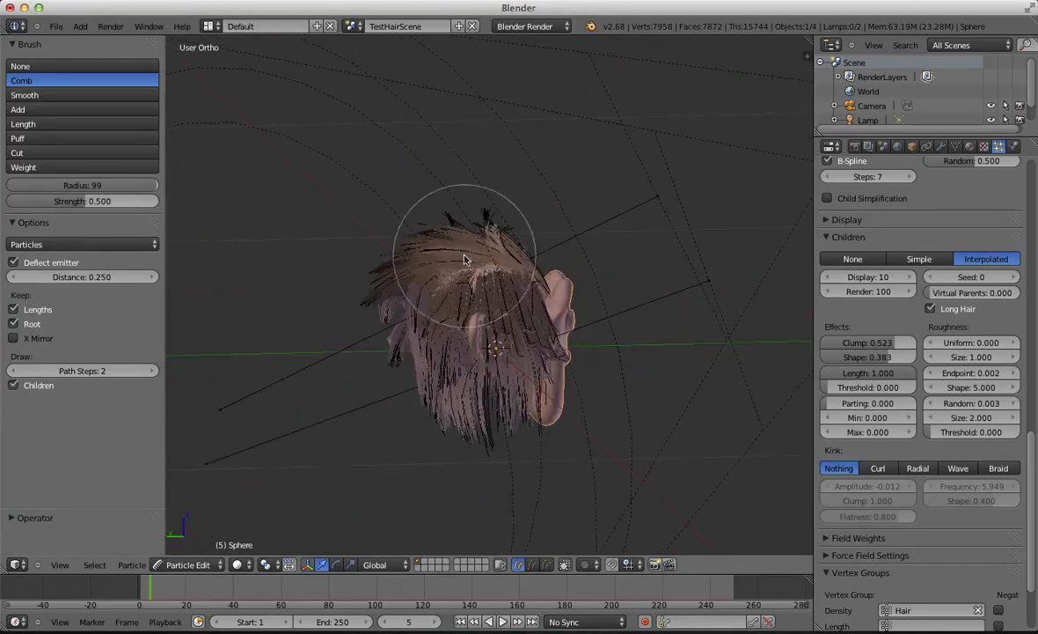
pyautogui.moveTo(427, 234)
pyautogui.mouseDown()
pyautogui.moveTo(472, 216)
pyautogui.moveTo(542, 231)
pyautogui.moveTo(563, 211)
pyautogui.mouseUp()
pyautogui.moveTo(563, 211)
pyautogui.mouseDown(button='middle')
pyautogui.moveTo(596, 187)
pyautogui.moveTo(407, 244)
pyautogui.moveTo(697, 290)
pyautogui.moveTo(438, 275)
pyautogui.moveTo(556, 225)
pyautogui.moveTo(688, 263)
pyautogui.moveTo(531, 225)
pyautogui.moveTo(341, 261)
pyautogui.mouseUp(button='middle')
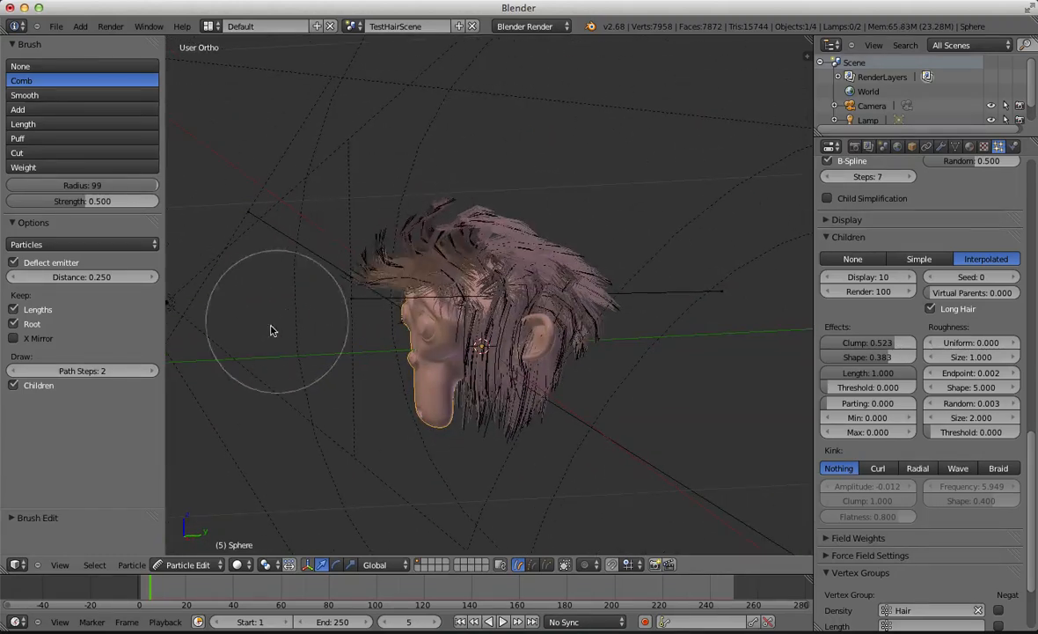
pyautogui.moveTo(271, 329)
pyautogui.mouseDown(button='middle')
pyautogui.moveTo(387, 414)
pyautogui.moveTo(438, 280)
pyautogui.mouseUp(button='middle')
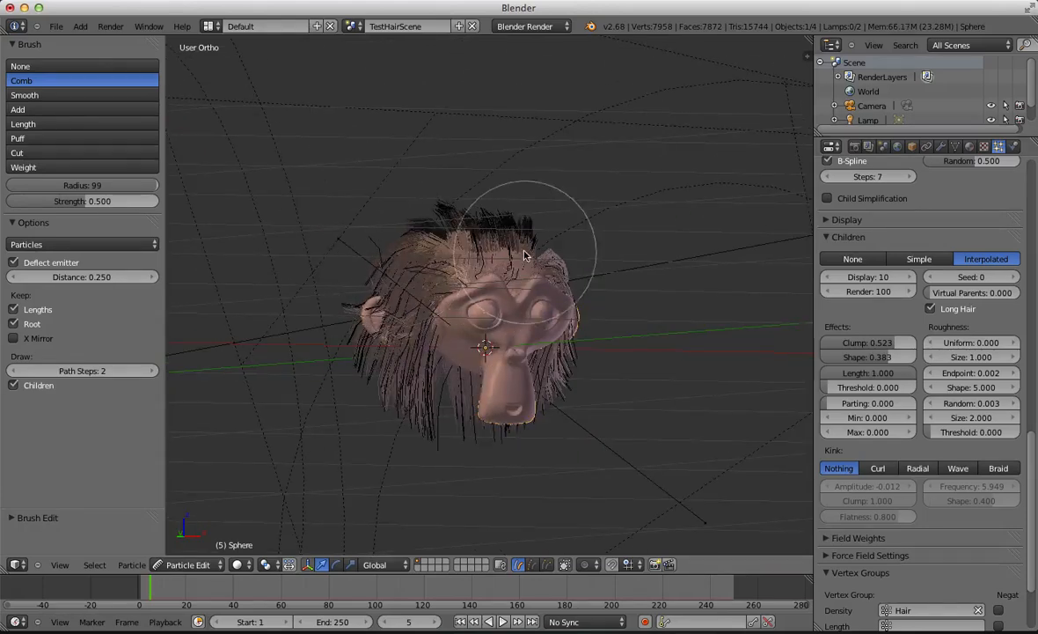
pyautogui.moveTo(545, 220)
pyautogui.mouseDown(button='middle')
pyautogui.moveTo(579, 250)
pyautogui.moveTo(266, 325)
pyautogui.moveTo(475, 328)
pyautogui.moveTo(468, 434)
pyautogui.moveTo(647, 453)
pyautogui.moveTo(656, 396)
pyautogui.mouseUp(button='middle')
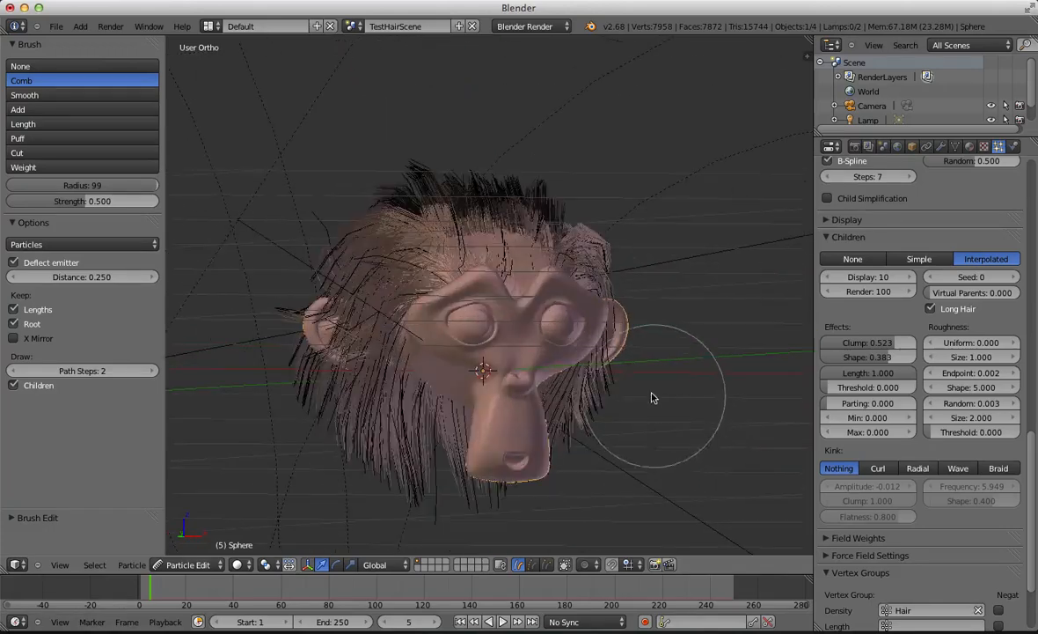
# Step: Smooth the hair above the forehead using the Smooth brush with a radius of 100
pyautogui.click(79, 94)
pyautogui.press('f')
pyautogui.click(470, 227)
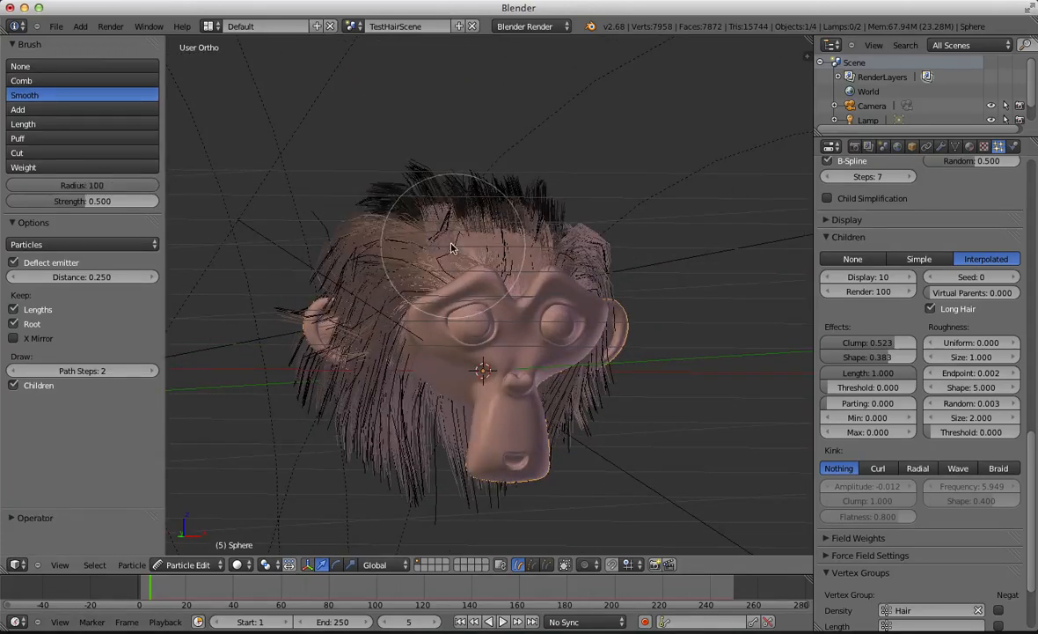
pyautogui.moveTo(423, 226); pyautogui.dragTo(389, 235)
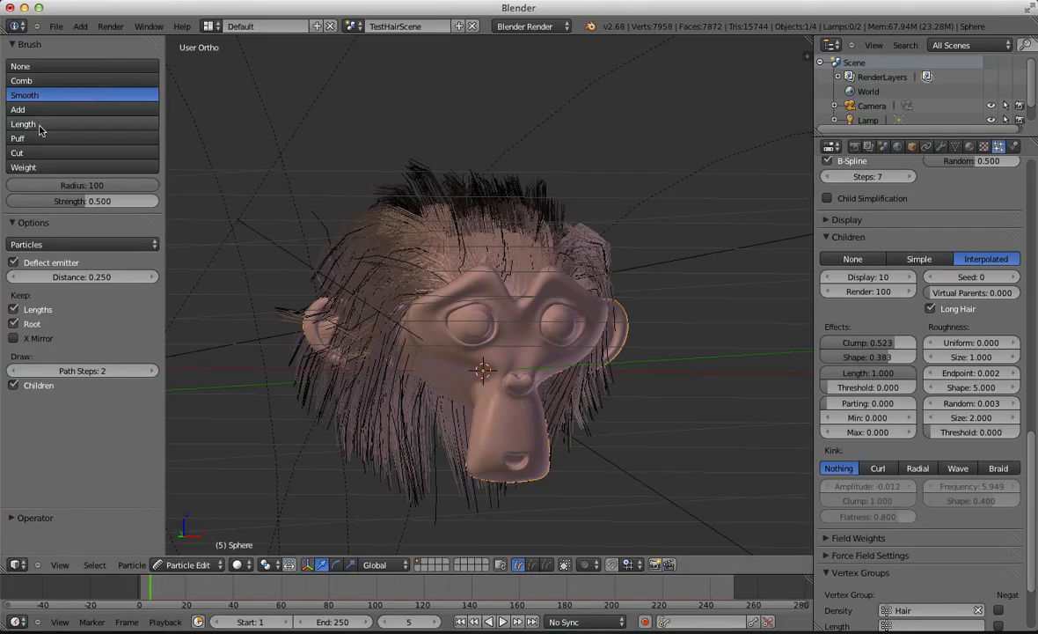
# Step: Puff up the hair on top of the head with the Puff brush set to Add
pyautogui.click(110, 137)
pyautogui.moveTo(488, 192)
pyautogui.mouseDown(button='middle')
pyautogui.moveTo(493, 271)
pyautogui.moveTo(476, 280)
pyautogui.mouseUp(button='middle')
pyautogui.press('f')
pyautogui.click(513, 280)
pyautogui.moveTo(510, 267); pyautogui.dragTo(451, 244)
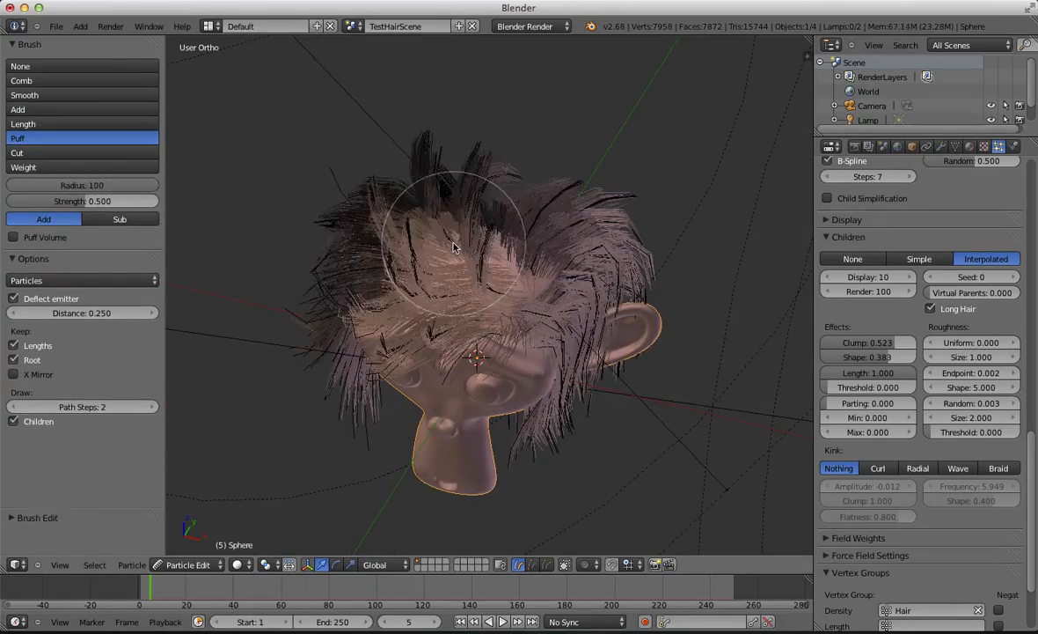
pyautogui.moveTo(530, 333)
pyautogui.mouseDown(button='middle')
pyautogui.moveTo(549, 335)
pyautogui.moveTo(536, 308)
pyautogui.mouseUp(button='middle')
# Step: Touch up the hair beside the ear with the Puff brush in camera view and render the image
pyautogui.press('KP_5')
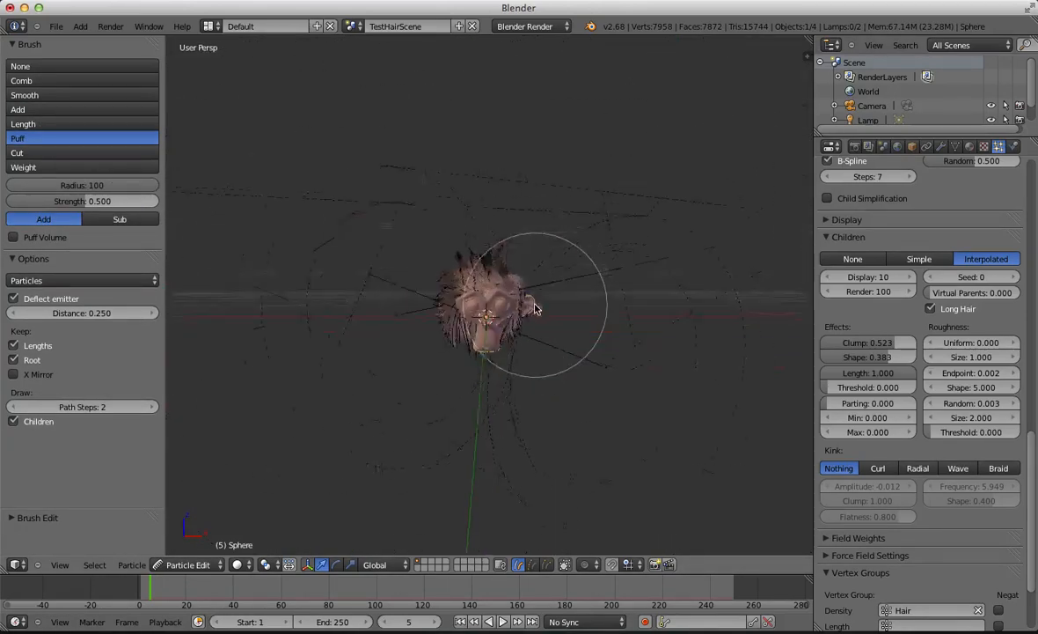
pyautogui.press('KP_0')
pyautogui.scroll(-2, 512, 249)
pyautogui.moveTo(554, 266); pyautogui.dragTo(598, 318)
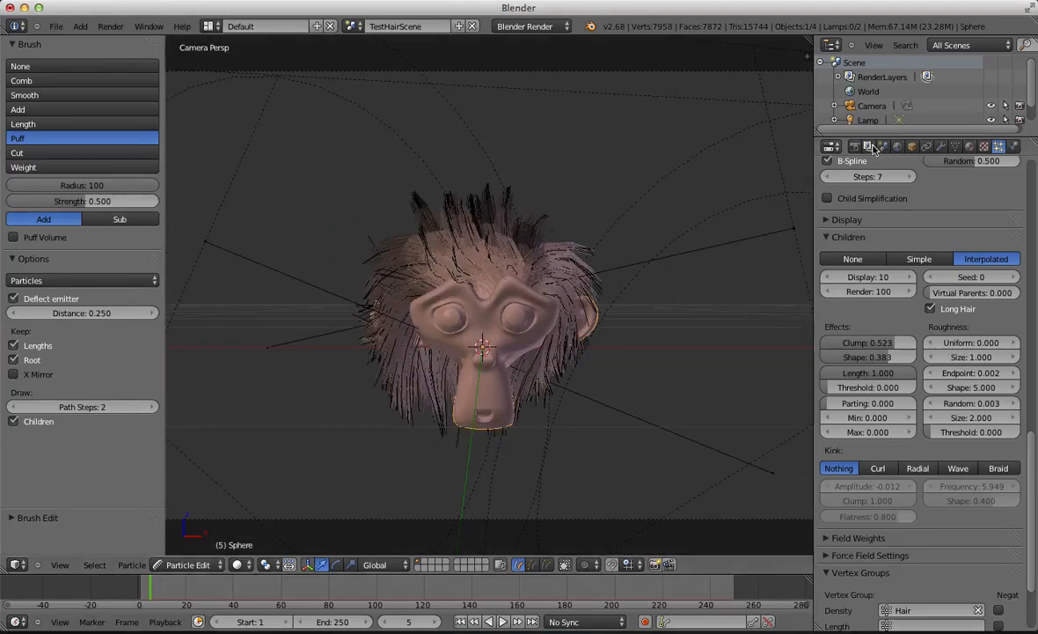
pyautogui.click(854, 147)
pyautogui.click(859, 213)
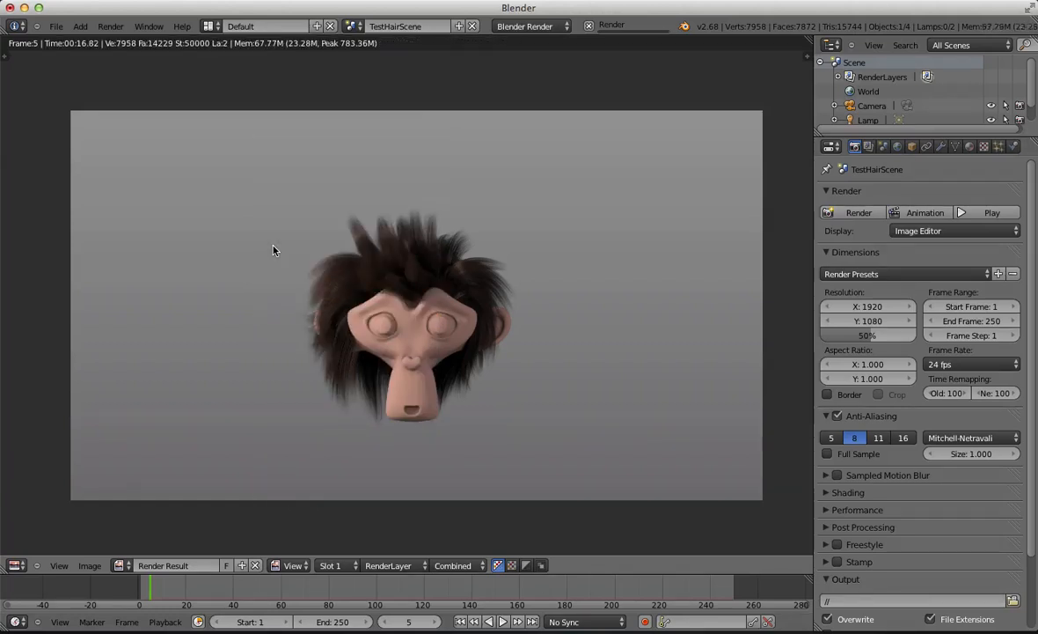
# Step: Examine the rendered hairstyle up close and as a whole, and return to the 3D view
pyautogui.scroll(5, 323, 181)
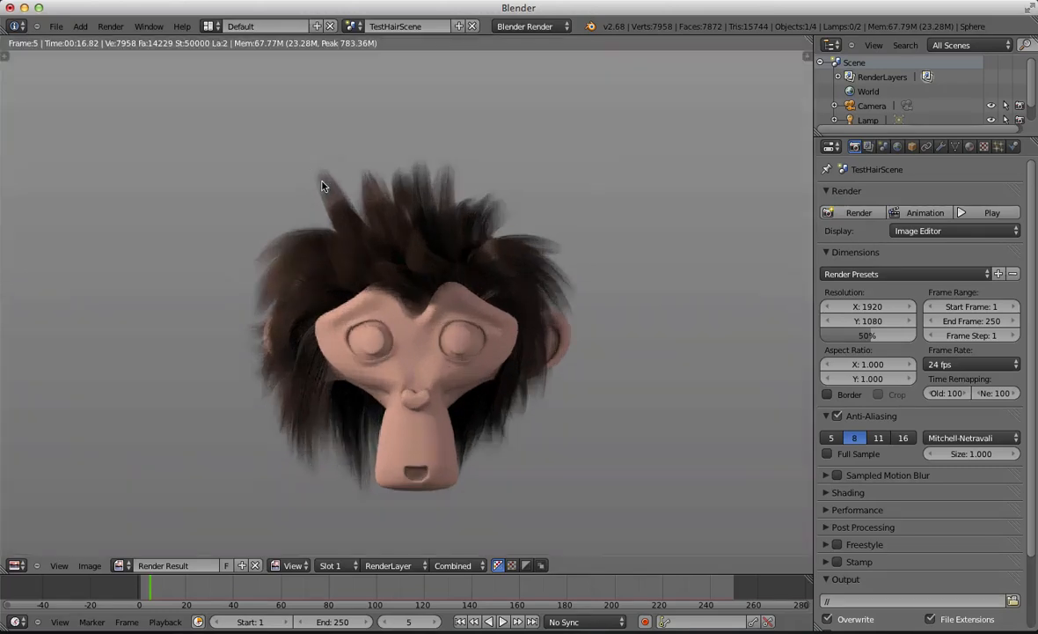
pyautogui.moveTo(172, 177); pyautogui.dragTo(349, 138, button='middle')
pyautogui.scroll(-2, 378, 151)
pyautogui.scroll(-1, 378, 156)
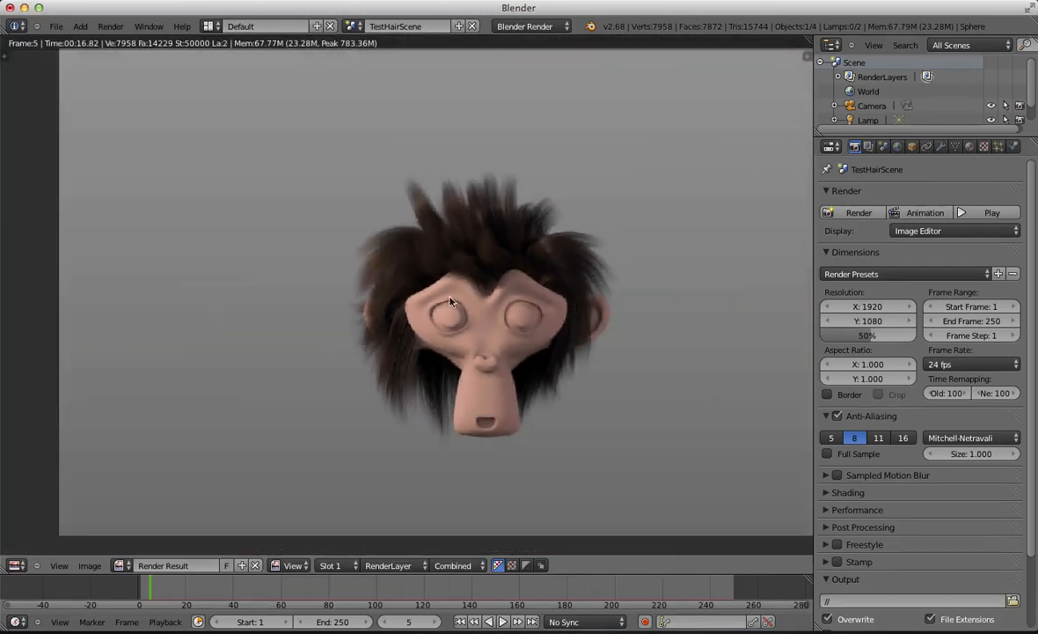
pyautogui.moveTo(354, 302); pyautogui.dragTo(325, 302, button='middle')
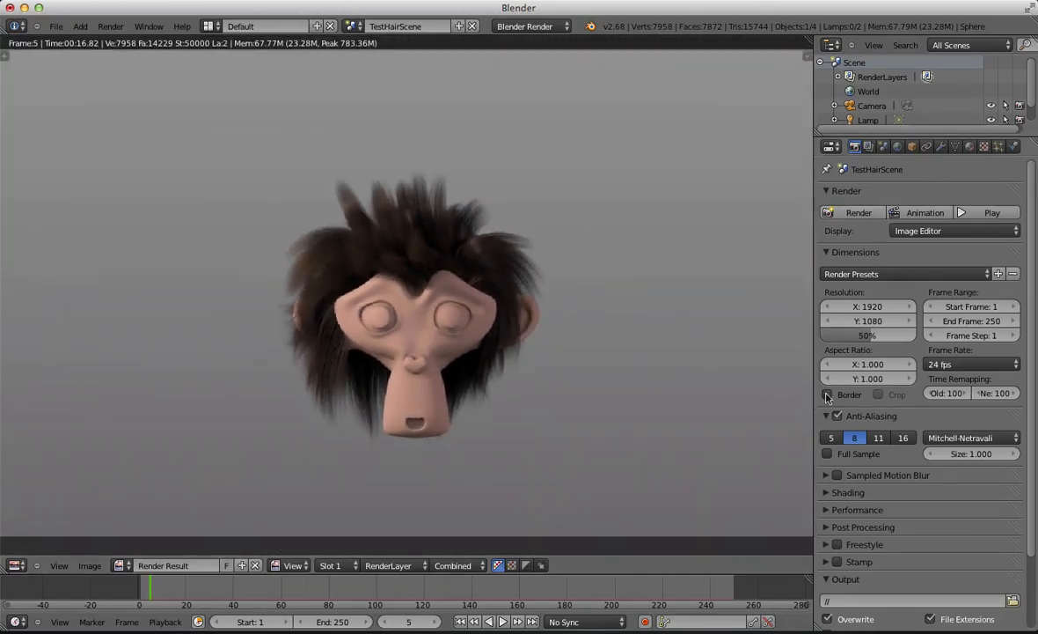
pyautogui.scroll(-4, 383, 365)
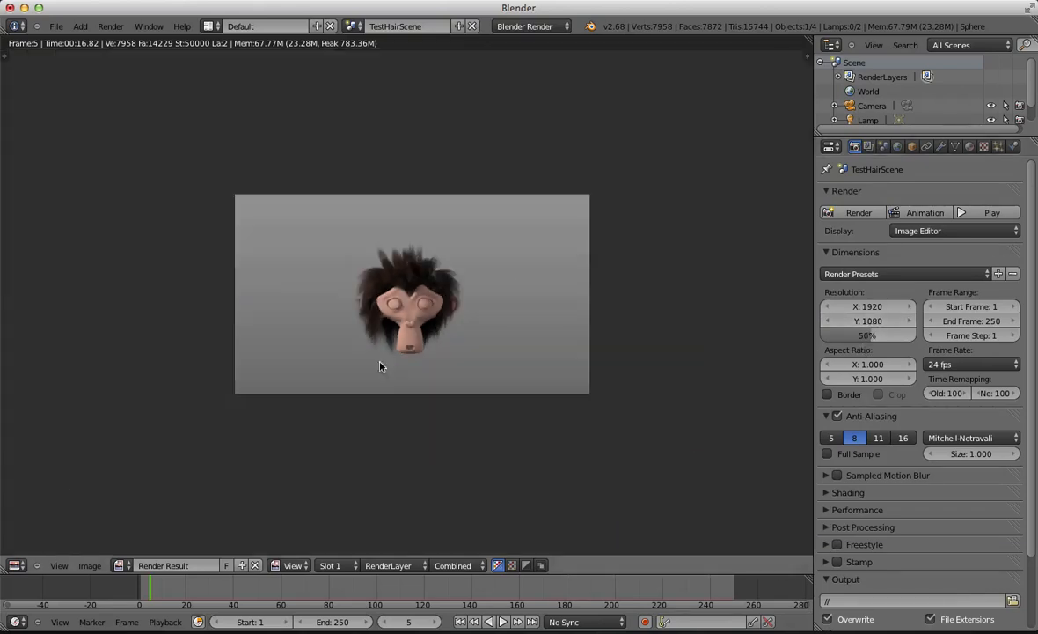
pyautogui.scroll(2, 401, 390)
pyautogui.scroll(2, 401, 387)
pyautogui.press('Escape')
# Step: Return to Object Mode in top view, select the Spot.001 fill light, and bring up its lamp settings
pyautogui.scroll(1, 453, 326)
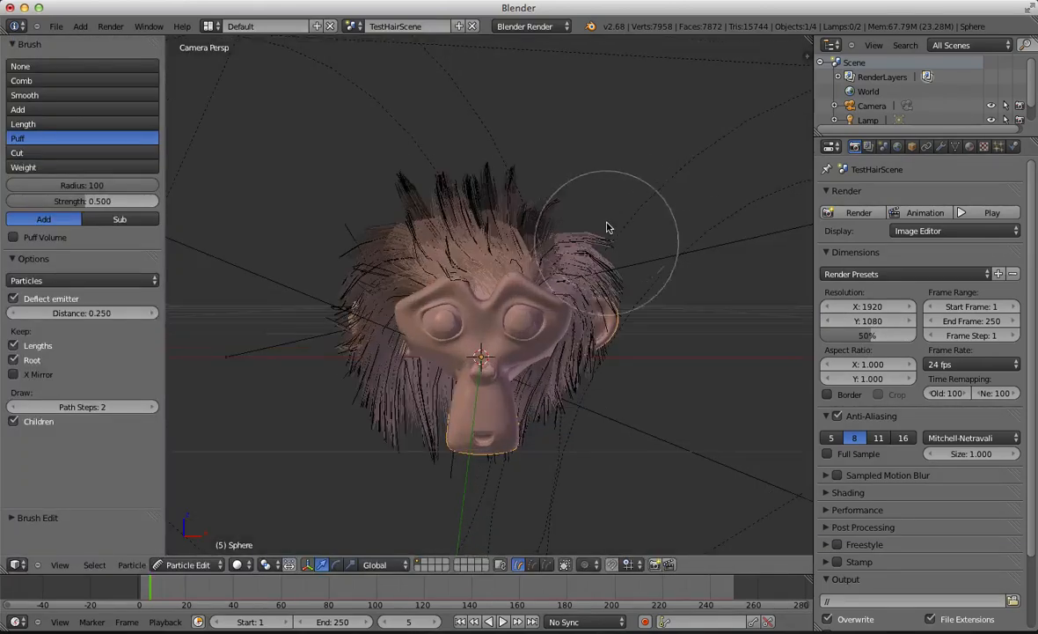
pyautogui.press('KP_0')
pyautogui.scroll(5, 574, 343)
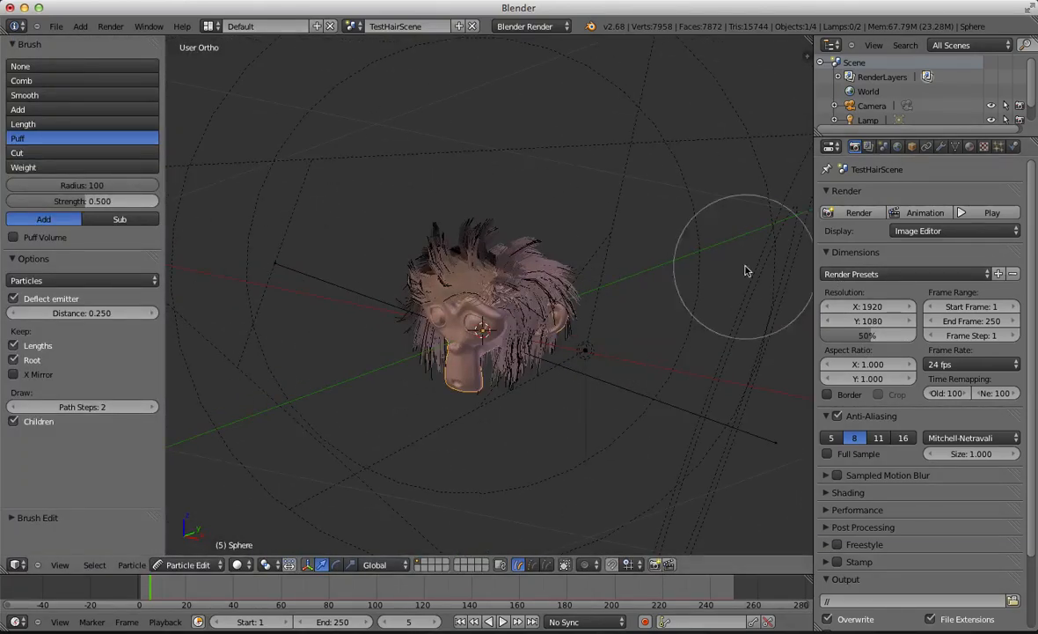
pyautogui.scroll(3, 759, 220)
pyautogui.moveTo(746, 268); pyautogui.dragTo(753, 147, button='middle')
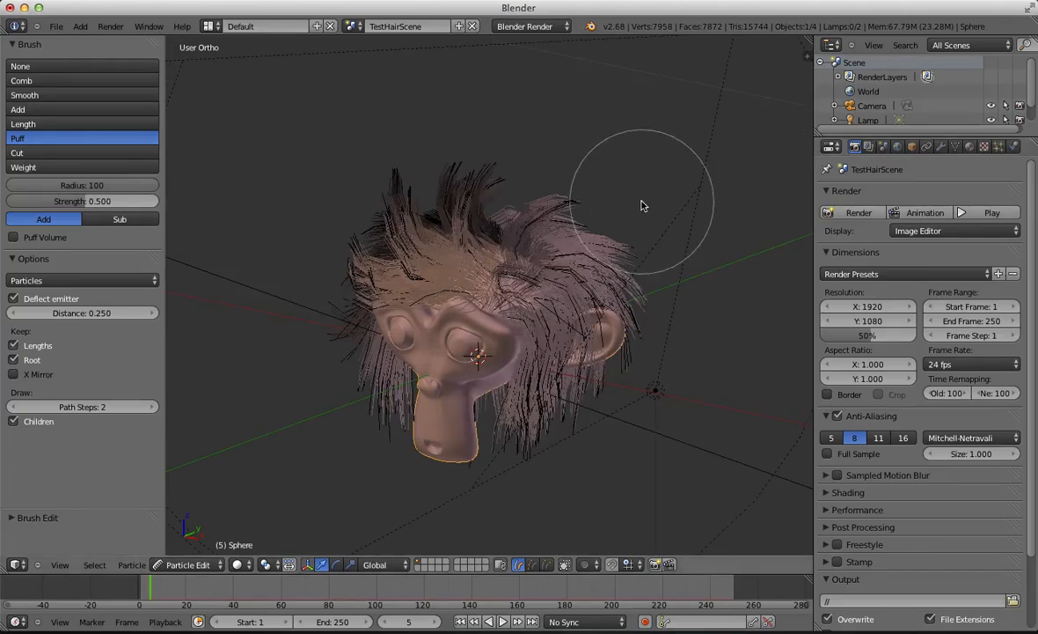
pyautogui.press('KP_7')
pyautogui.scroll(-5, 641, 206)
pyautogui.click(188, 565)
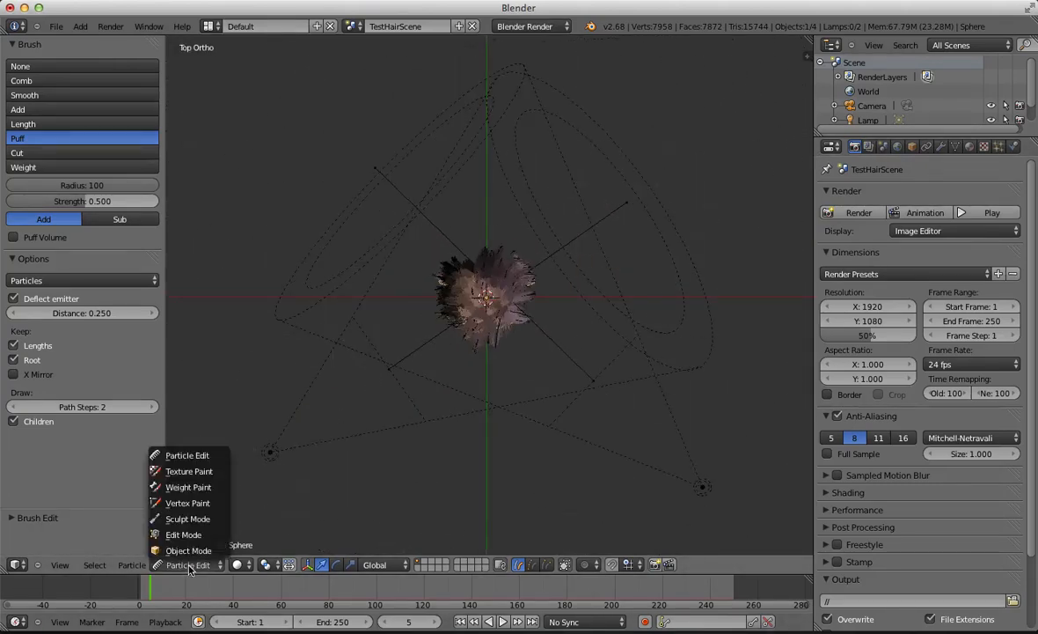
pyautogui.click(188, 550)
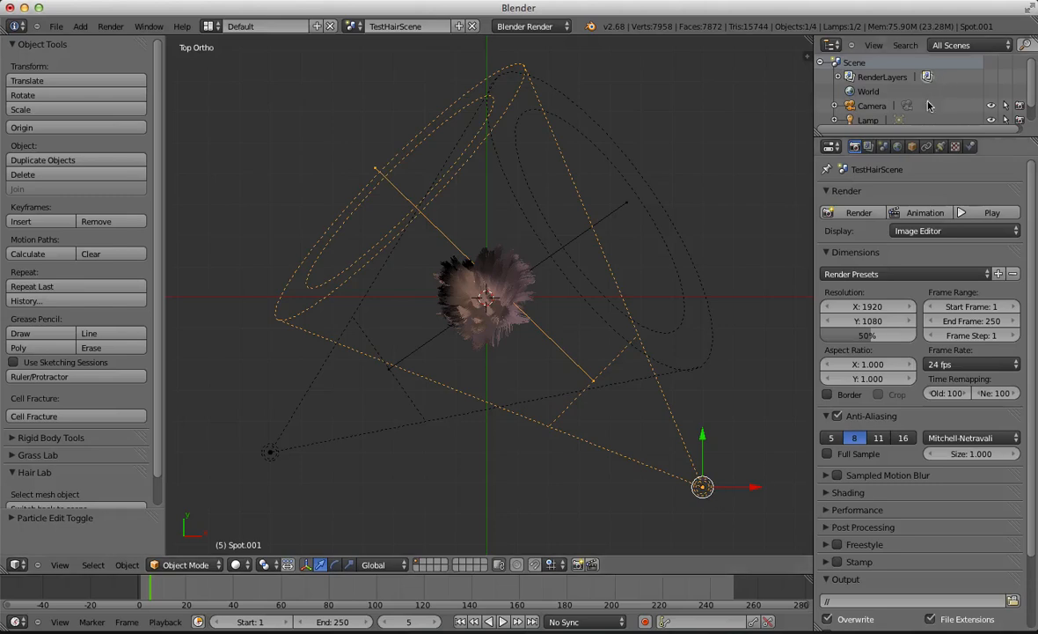
pyautogui.click(955, 146)
pyautogui.click(940, 146)
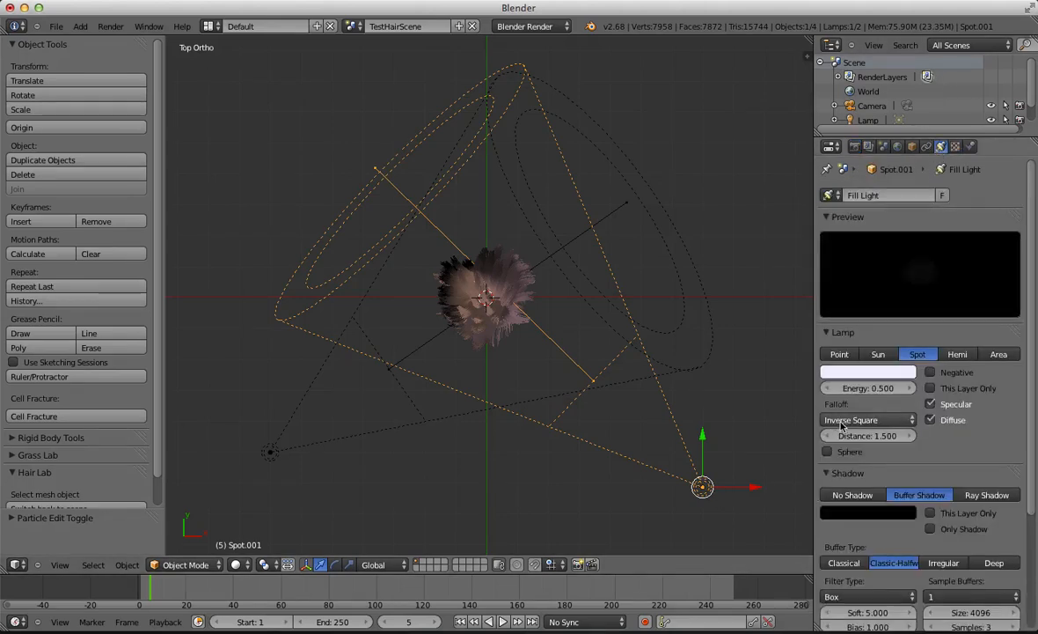
# Step: Set the fill light's energy to 1.000
pyautogui.moveTo(883, 388); pyautogui.dragTo(883, 390)
pyautogui.hotkey('ctrl', 'z')
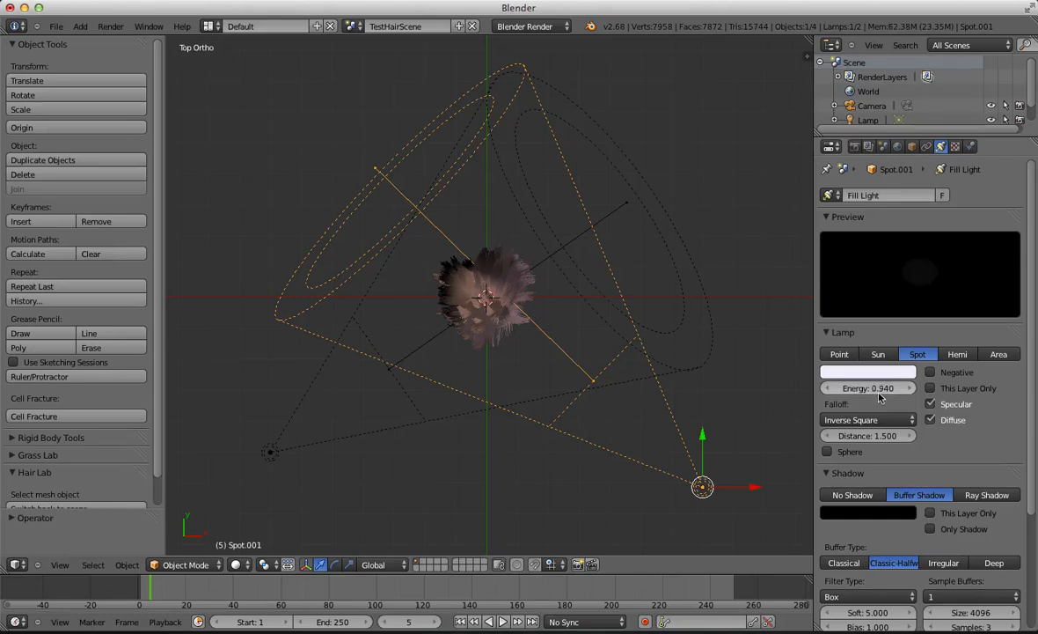
pyautogui.moveTo(878, 389); pyautogui.dragTo(893, 389)
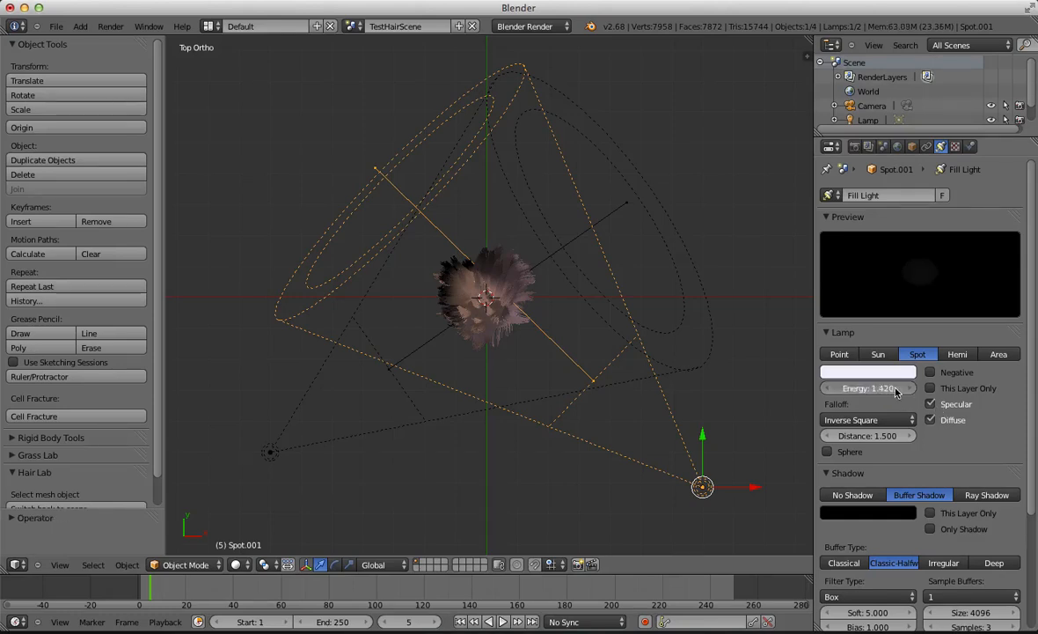
pyautogui.click(881, 392)
pyautogui.write('1.18')
pyautogui.press('Return')
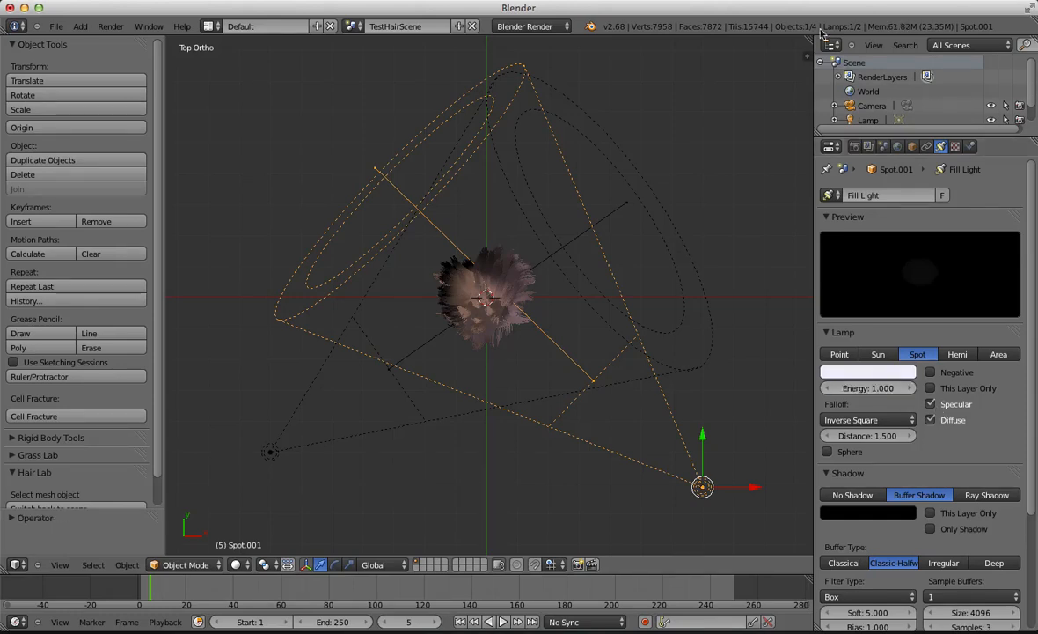
# Step: Render the image with the changed fill light, check the result, and return to the 3D view
pyautogui.click(854, 146)
pyautogui.click(858, 213)
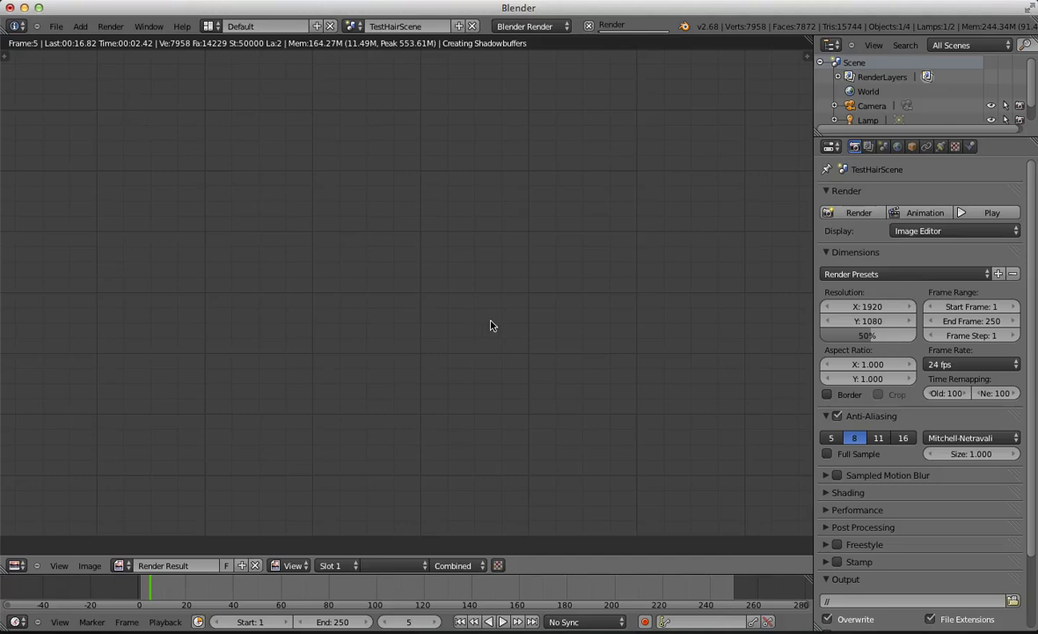
pyautogui.scroll(-2, 389, 289)
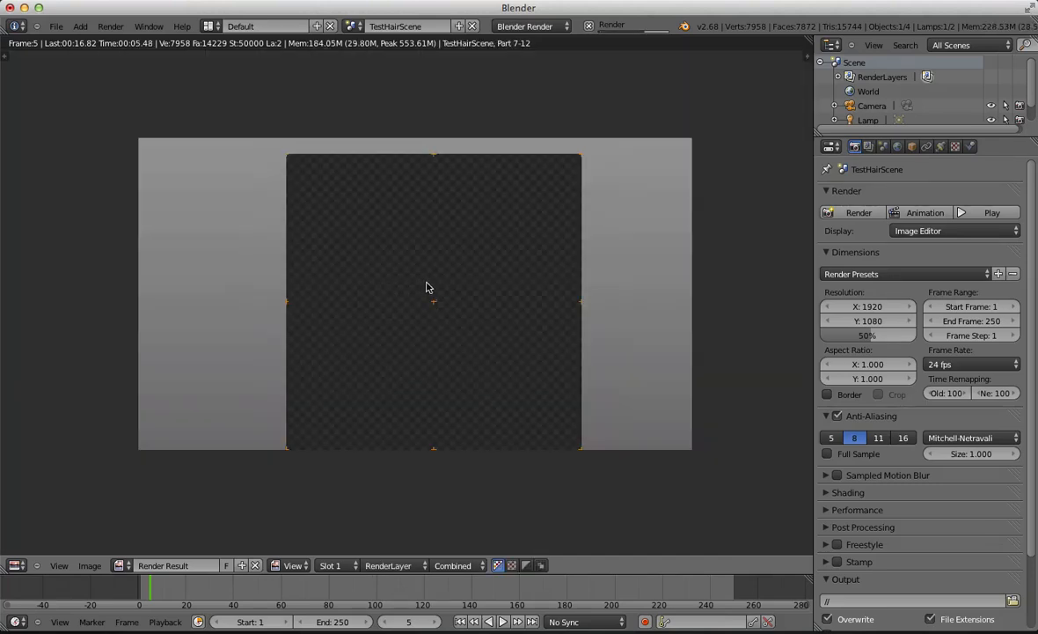
pyautogui.scroll(3, 429, 289)
pyautogui.scroll(-1, 486, 317)
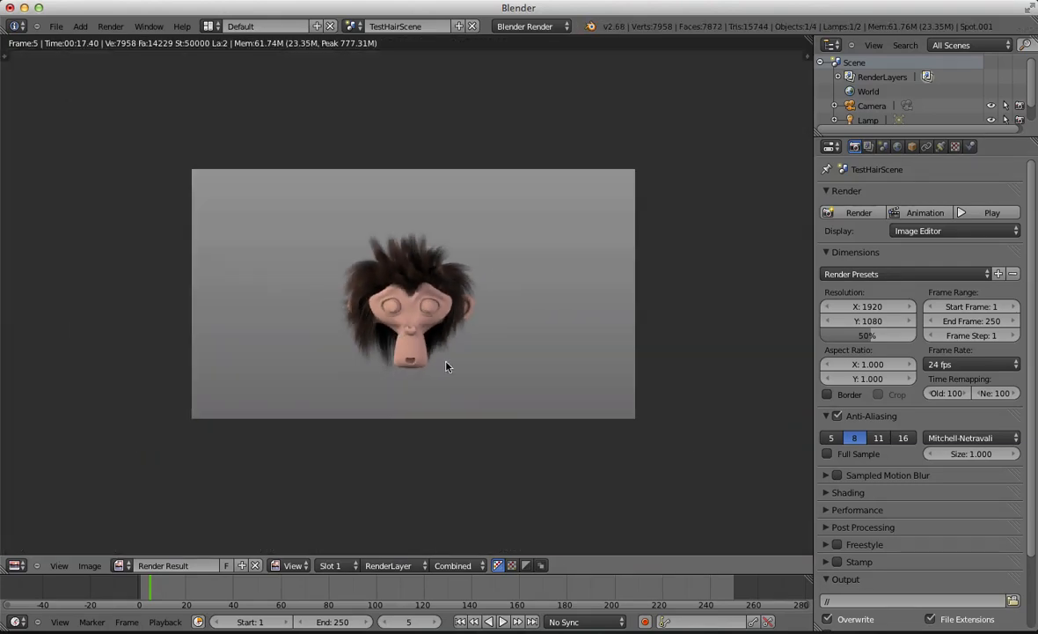
pyautogui.press('Escape')
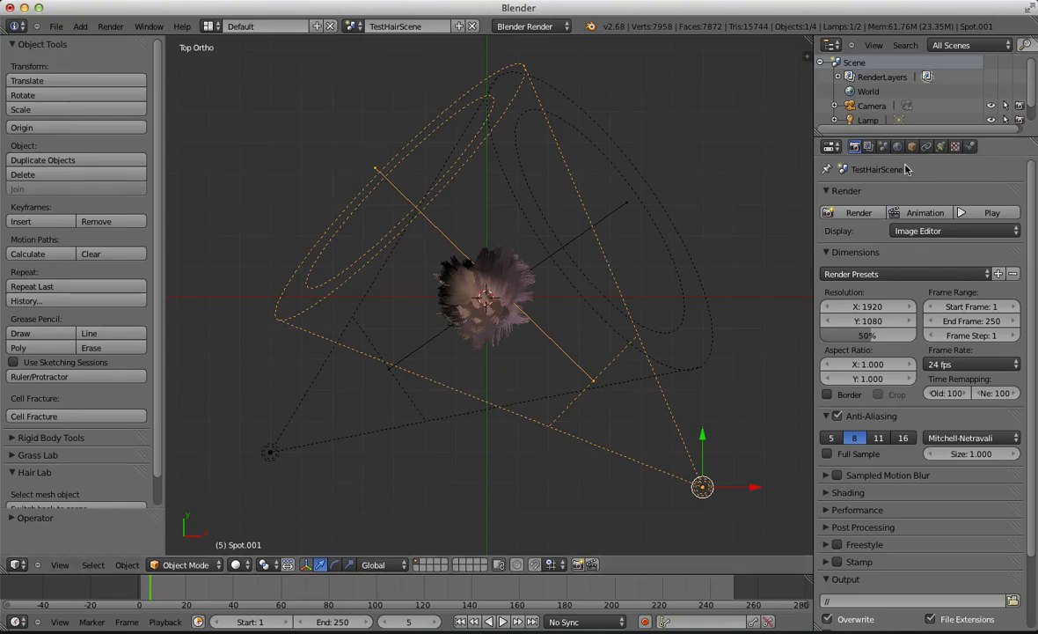
# Step: Duplicate the Spot.001 fill light in top view, then rotate and move the copy in front of the head, aimed at it
pyautogui.click(940, 147)
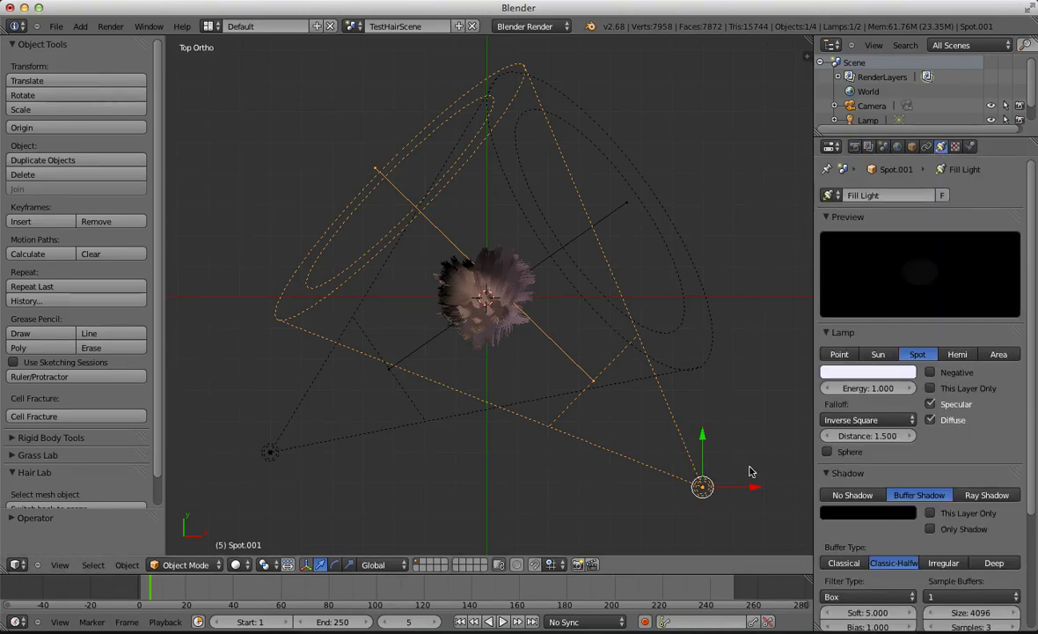
pyautogui.hotkey('shift', 'd')
pyautogui.press('r')
pyautogui.click(676, 513)
pyautogui.press('g')
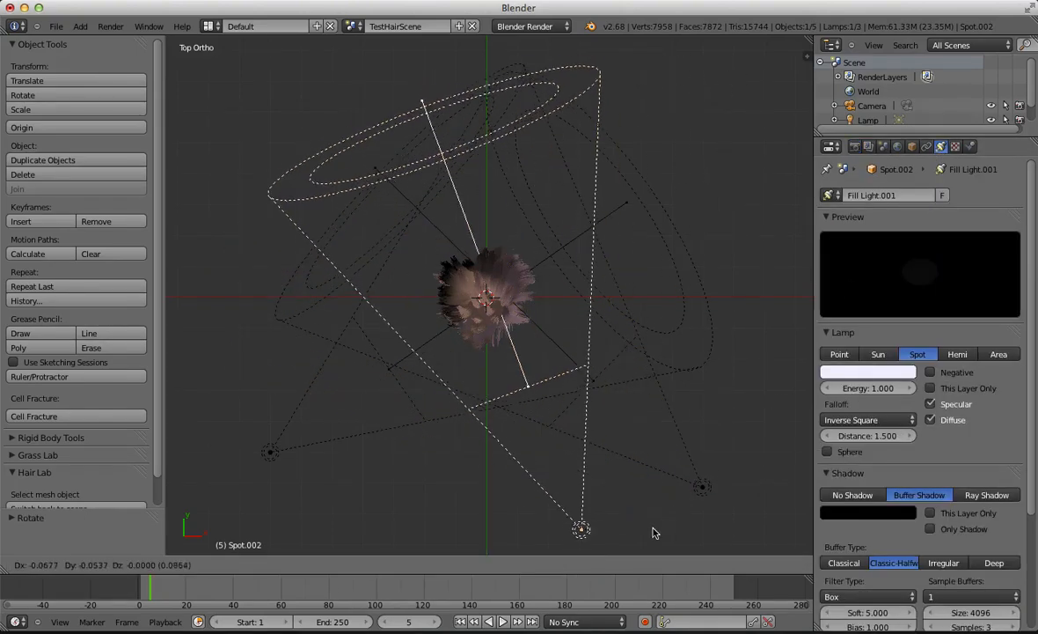
pyautogui.click(655, 530)
pyautogui.press('g')
pyautogui.click(660, 531)
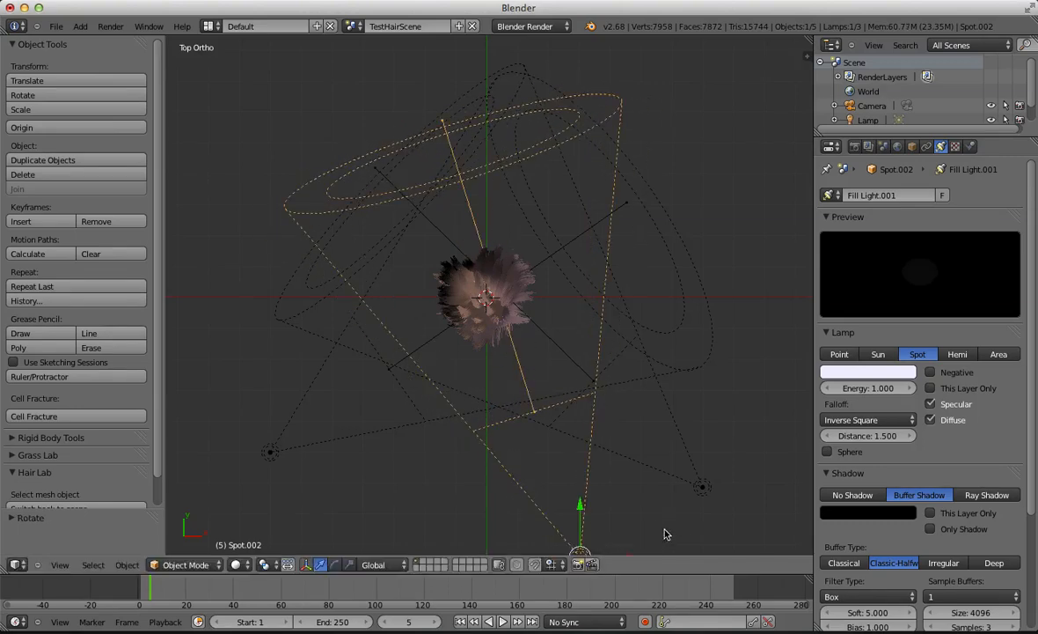
pyautogui.press('g')
pyautogui.click(664, 529)
pyautogui.scroll(-2, 664, 529)
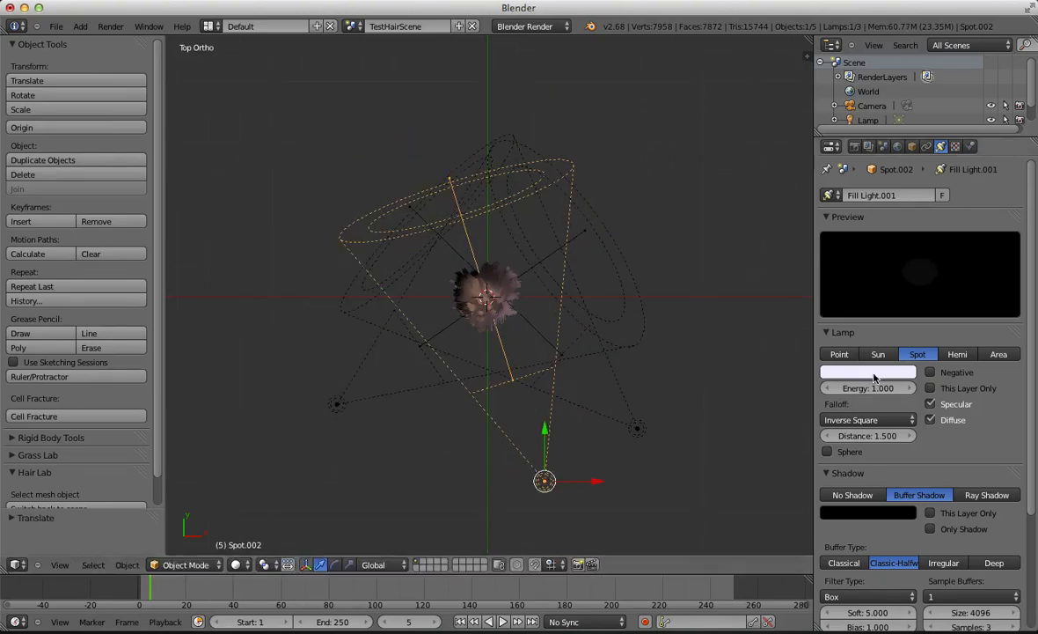
# Step: Set the duplicated fill light's energy to 0.840, render the image to check it, and return to the 3D view
pyautogui.moveTo(873, 388); pyautogui.dragTo(861, 391)
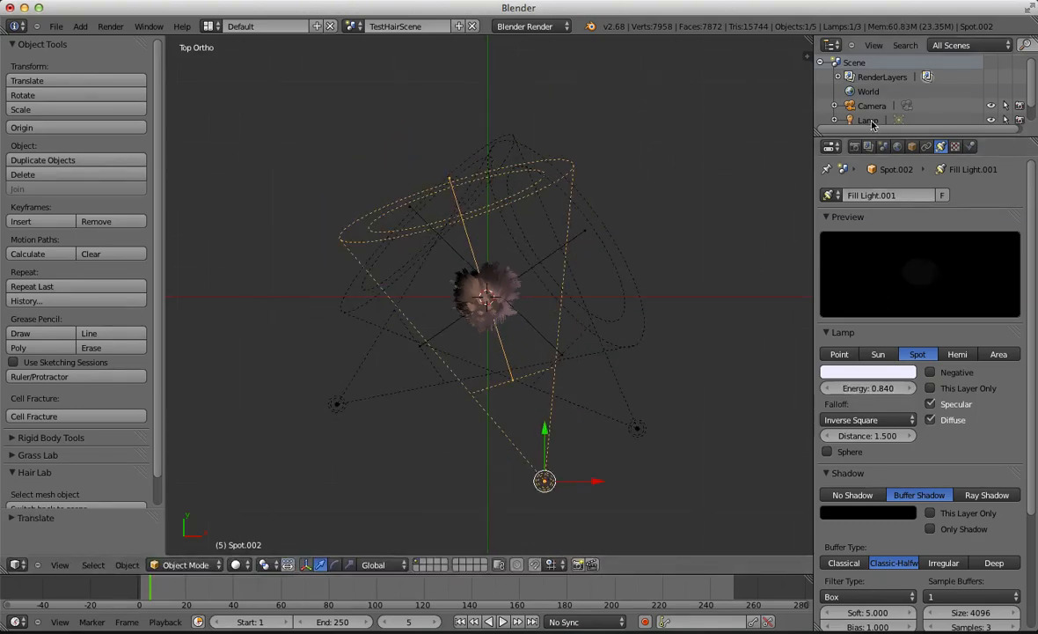
pyautogui.click(855, 146)
pyautogui.click(857, 212)
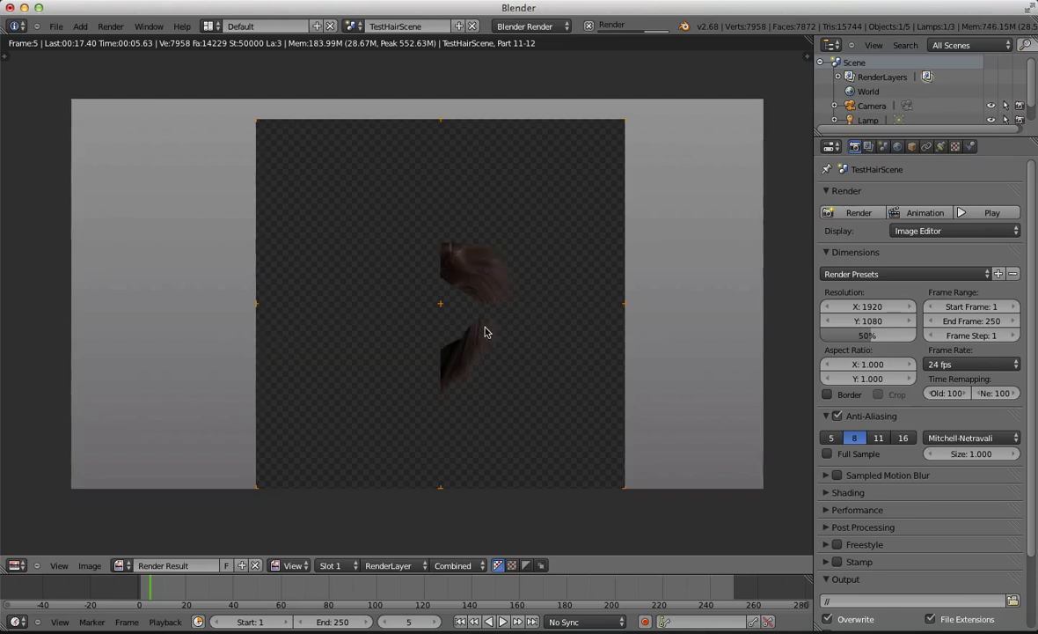
pyautogui.scroll(3, 493, 336)
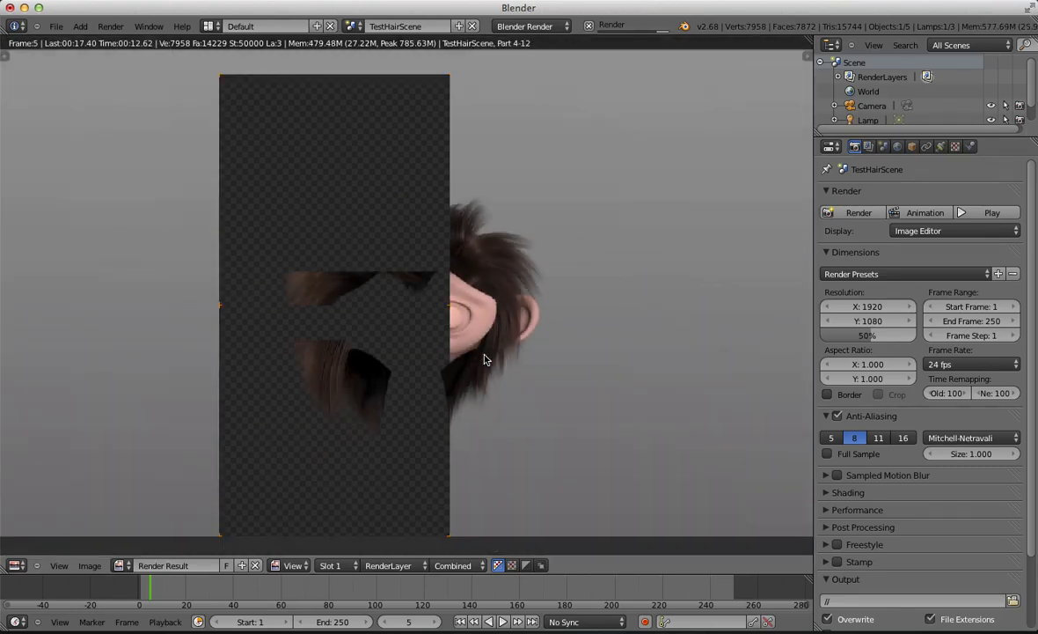
pyautogui.scroll(-4, 464, 403)
pyautogui.scroll(1, 469, 411)
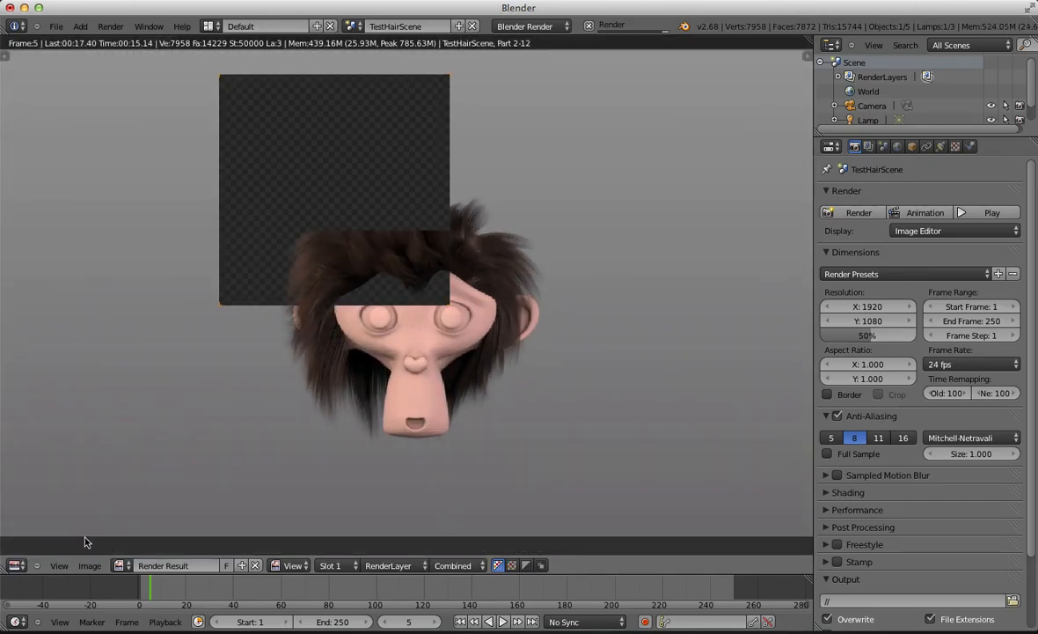
pyautogui.press('Escape')
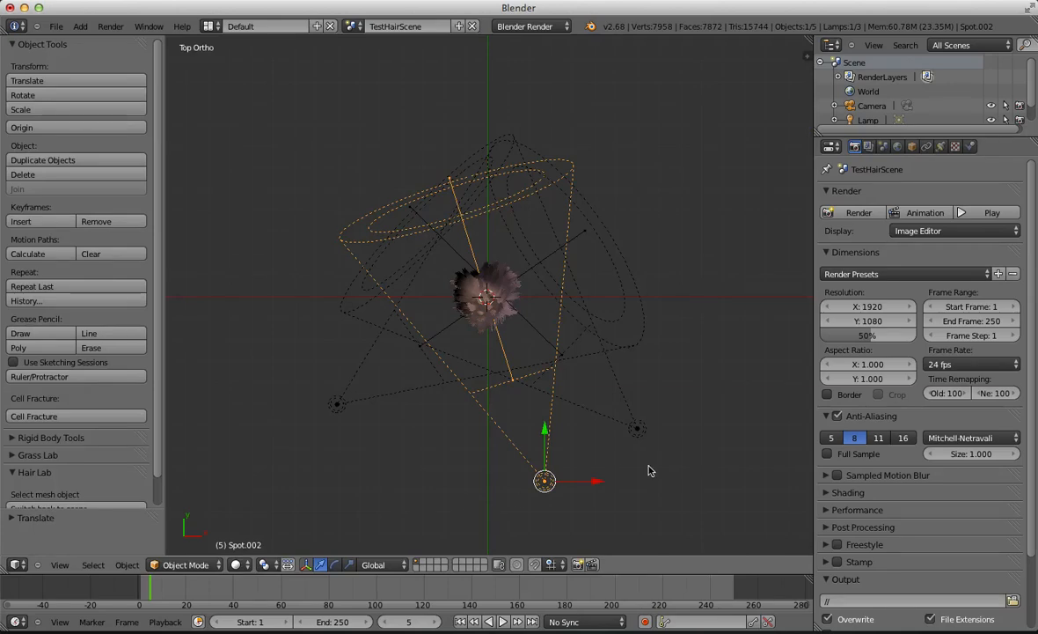
# Step: Rotate and lower the duplicated fill light in right view, and fine-tune its aim with a trackball rotation in camera view
pyautogui.press('KP_3')
pyautogui.press('r')
pyautogui.click(612, 337)
pyautogui.press('g')
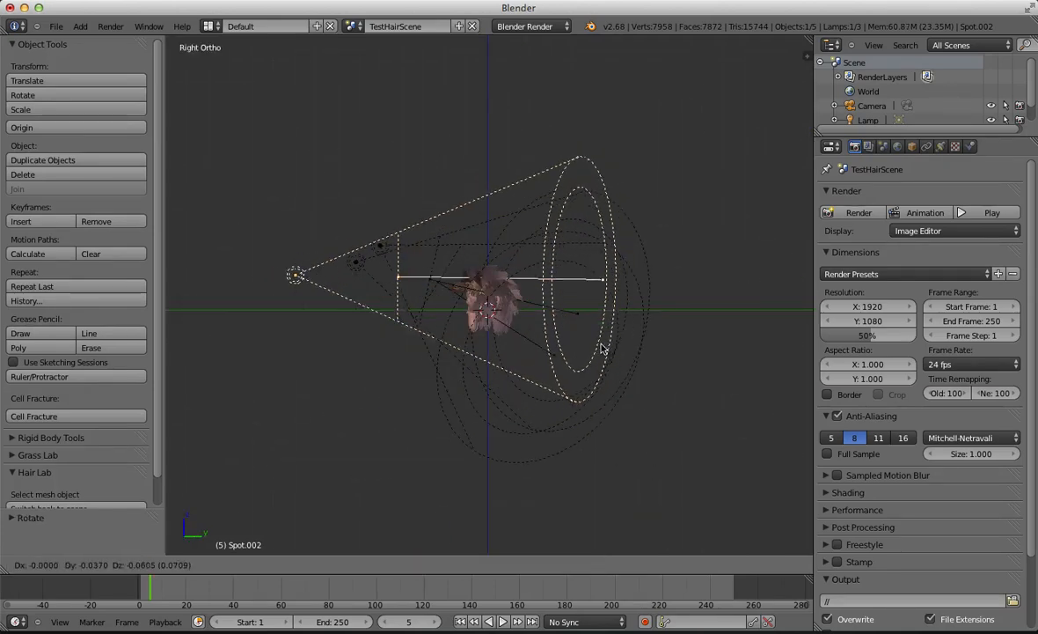
pyautogui.click(603, 374)
pyautogui.press('KP_0')
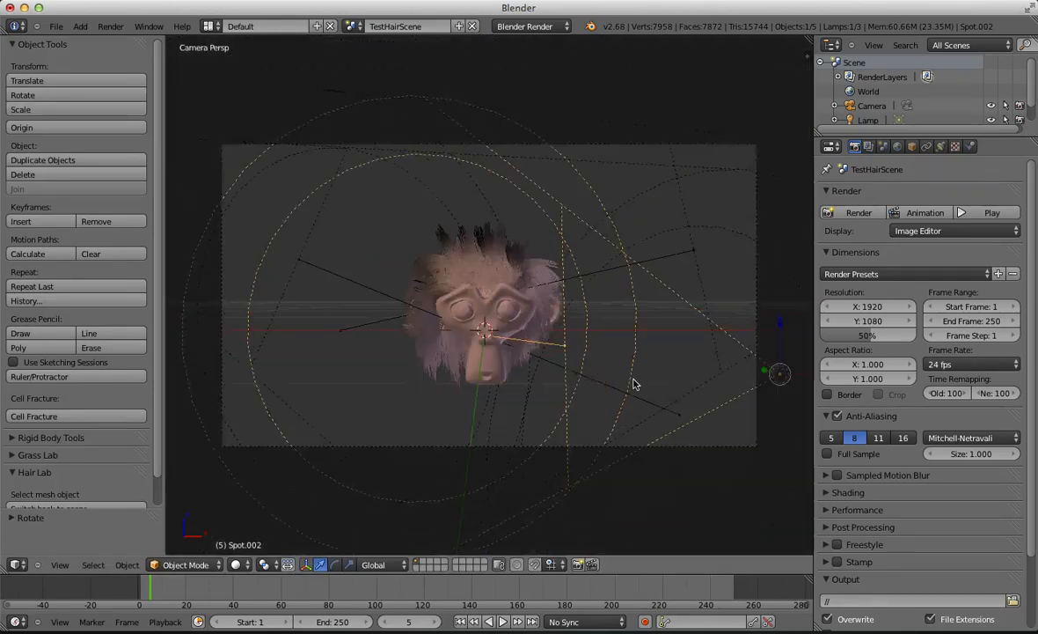
pyautogui.press('r')
pyautogui.press('r')
pyautogui.click(605, 377)
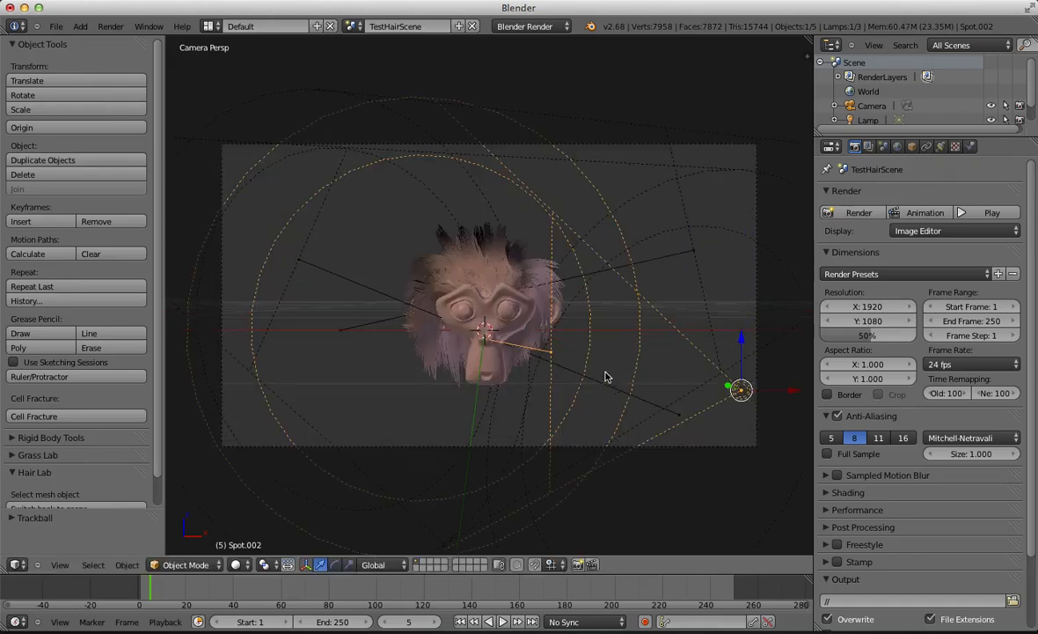
# Step: Set the duplicated fill light's energy to 1.500
pyautogui.click(941, 146)
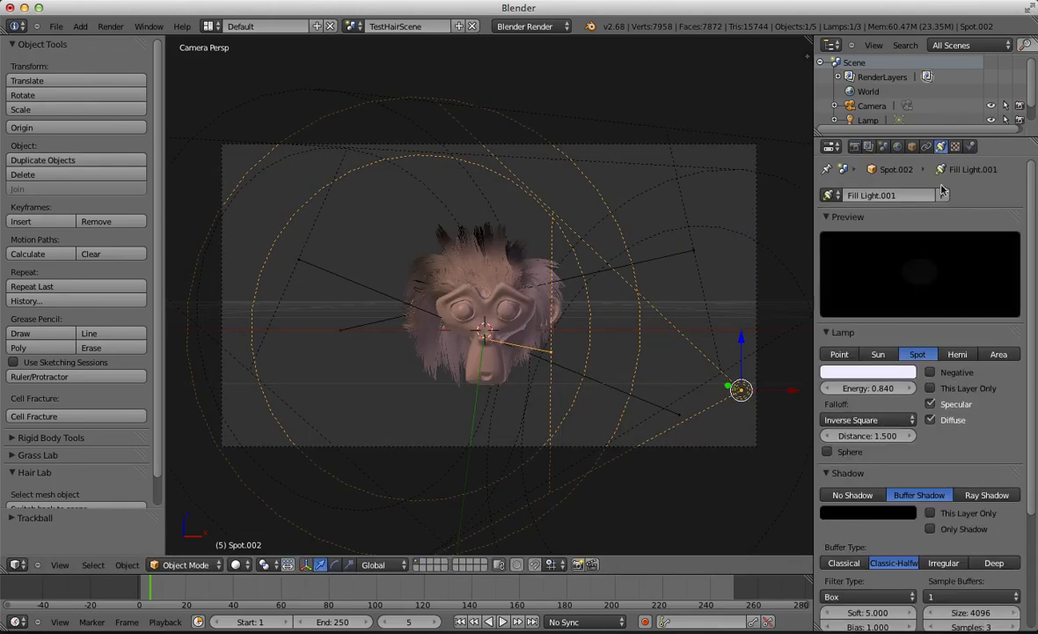
pyautogui.click(909, 390)
pyautogui.click(909, 390)
pyautogui.click(909, 389)
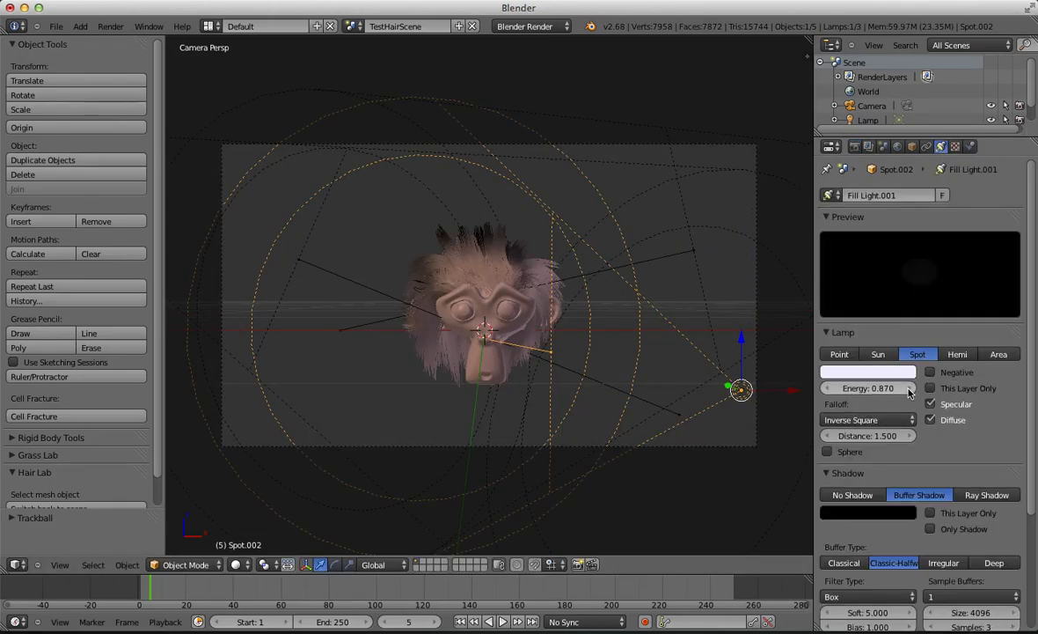
pyautogui.click(909, 390)
pyautogui.click(909, 390)
pyautogui.click(909, 390)
pyautogui.click(880, 390)
pyautogui.click(871, 417)
pyautogui.moveTo(863, 390); pyautogui.dragTo(883, 390)
pyautogui.click(874, 390)
pyautogui.write('2')
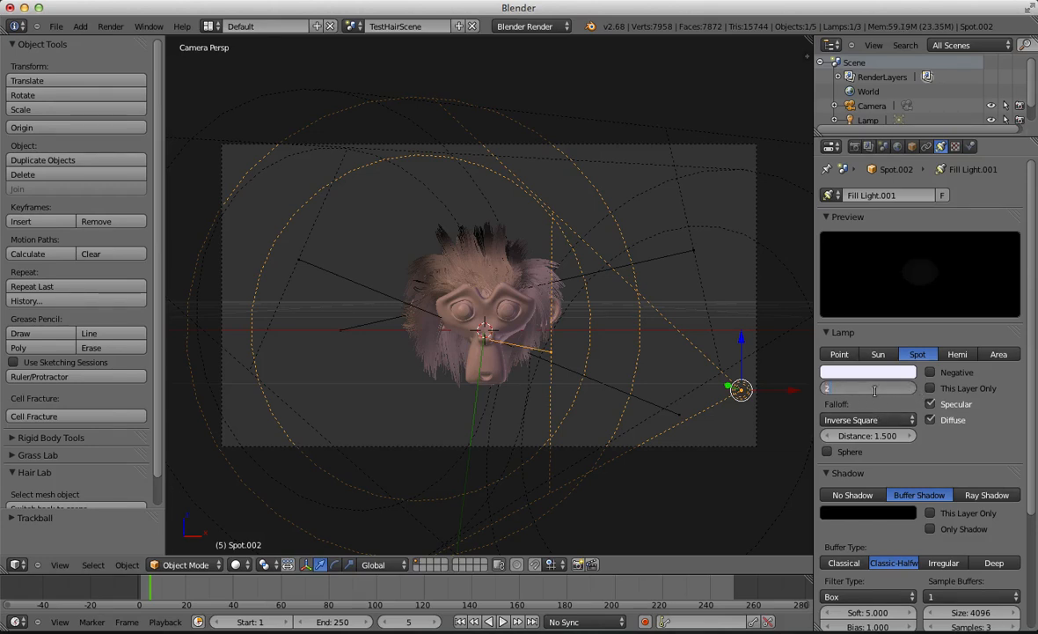
pyautogui.press('Return')
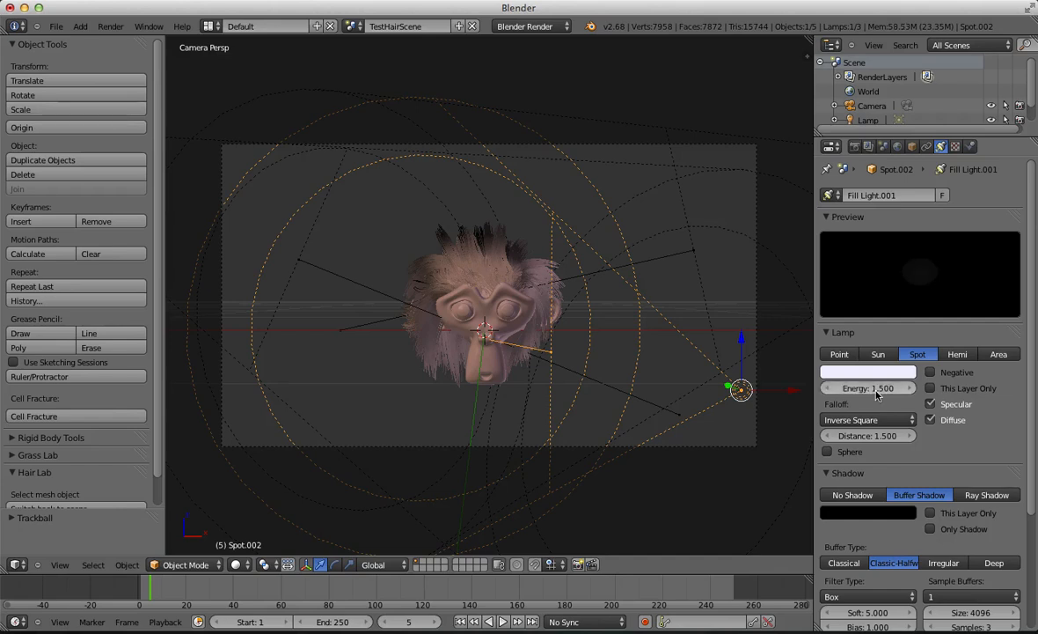
# Step: Render the image with the three lights, examine the hair up close and as a whole, and return to the 3D view
pyautogui.click(854, 147)
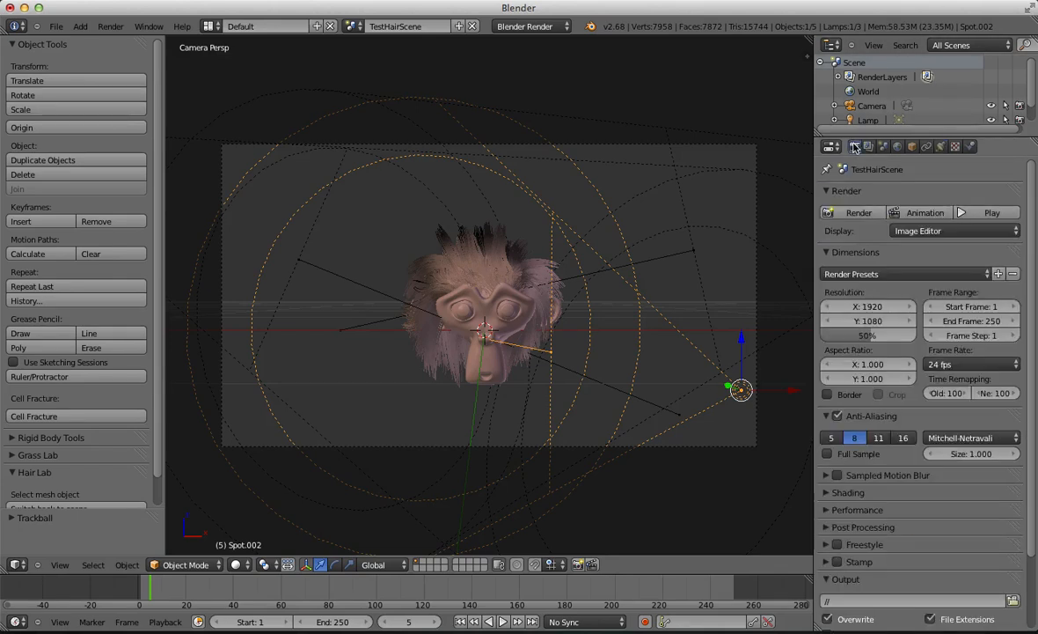
pyautogui.click(858, 212)
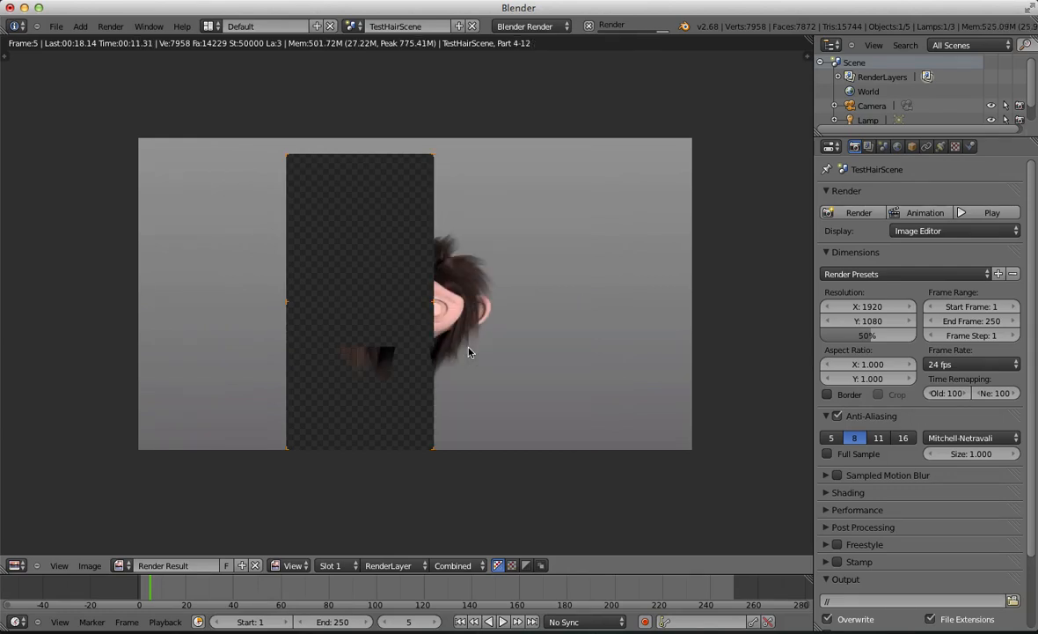
pyautogui.scroll(3, 468, 352)
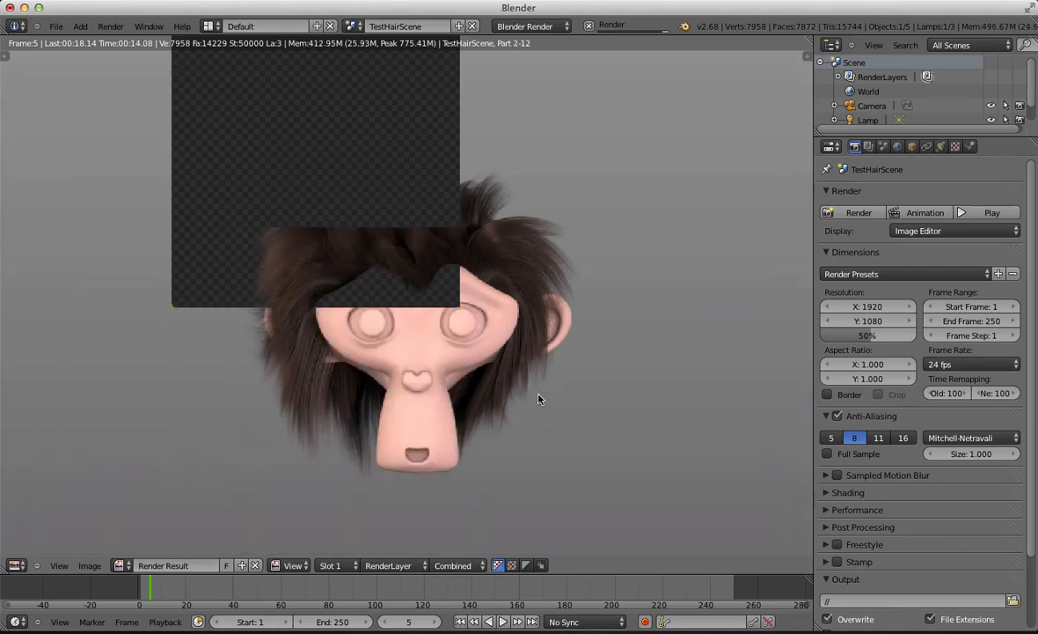
pyautogui.scroll(-3, 539, 398)
pyautogui.scroll(3, 467, 405)
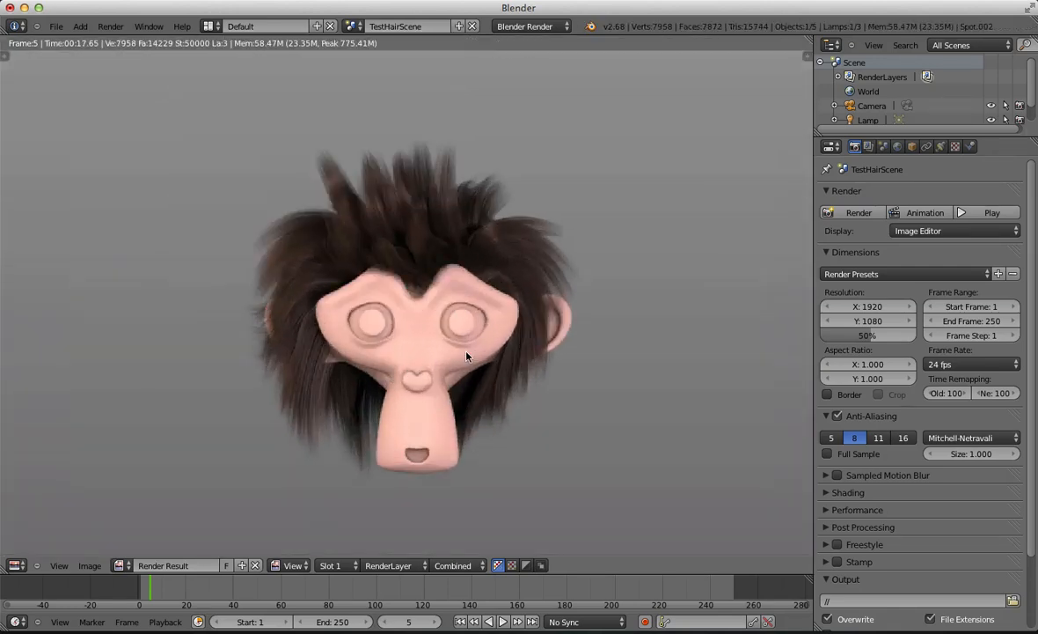
pyautogui.scroll(-4, 440, 326)
pyautogui.scroll(3, 400, 278)
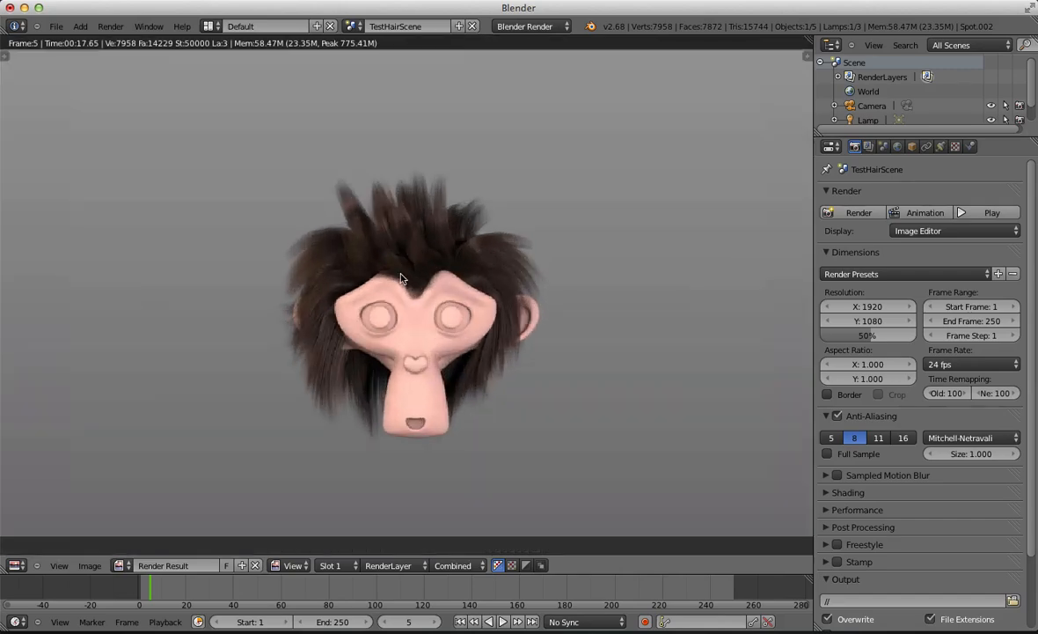
pyautogui.scroll(-3, 491, 418)
pyautogui.scroll(2, 487, 445)
pyautogui.press('Escape')
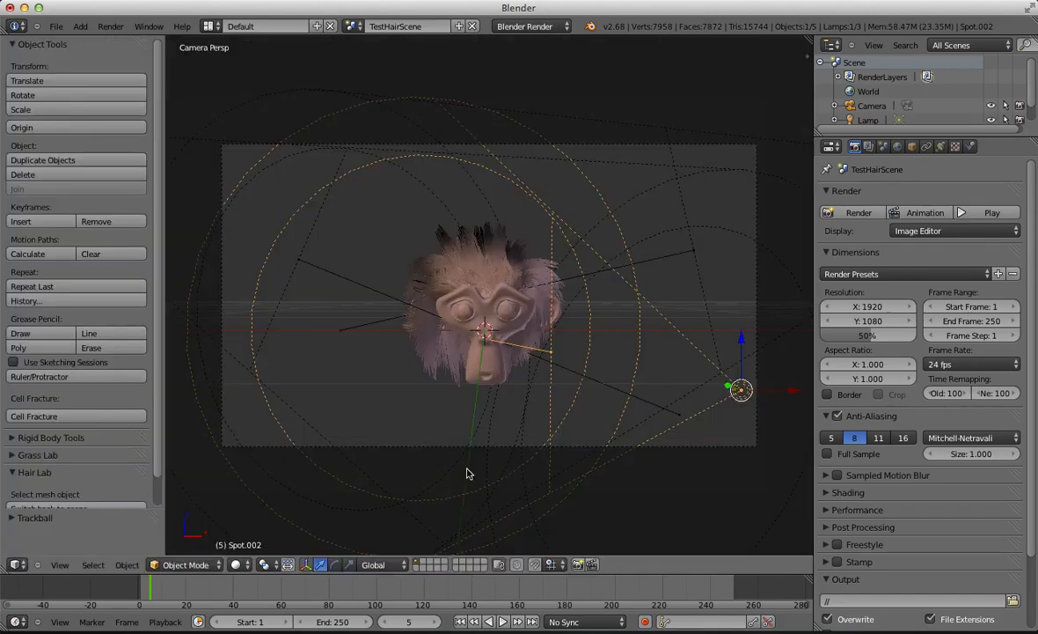
# Step: Select the monkey head mesh and bring up the diffuse and specular settings of its LongBrownCurlHairMat material
pyautogui.scroll(3, 491, 297)
pyautogui.rightClick(482, 302)
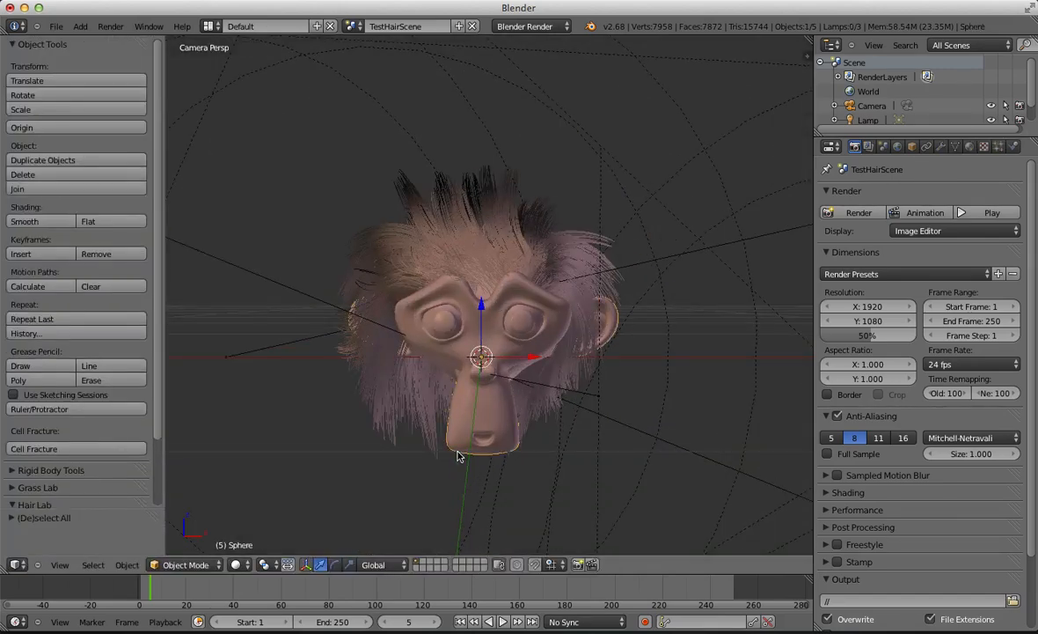
pyautogui.click(970, 147)
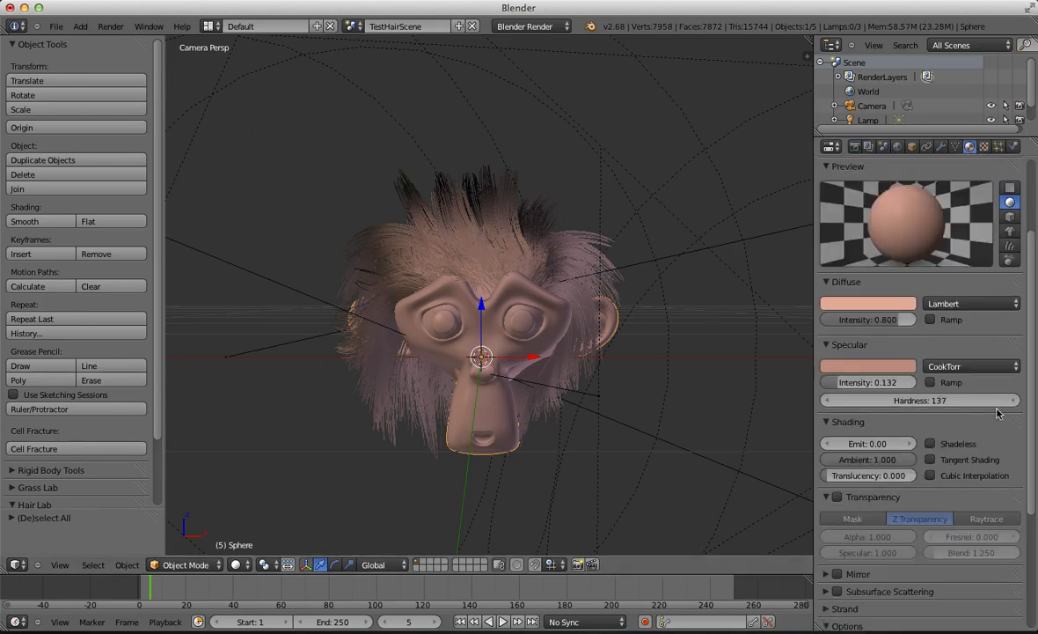
pyautogui.scroll(4, 893, 281)
pyautogui.click(884, 204)
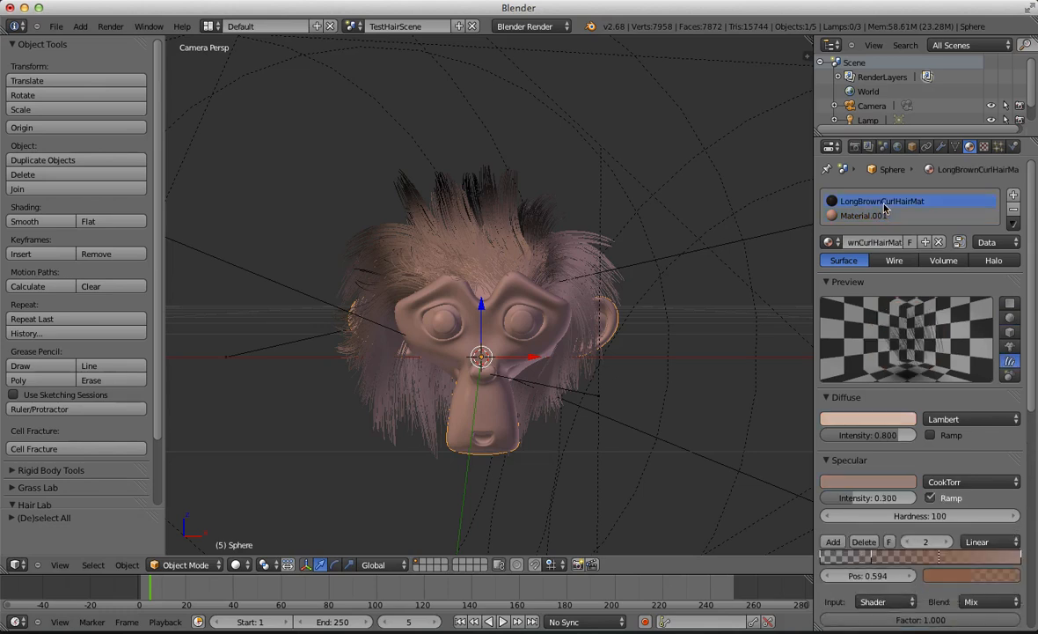
pyautogui.scroll(-4, 871, 440)
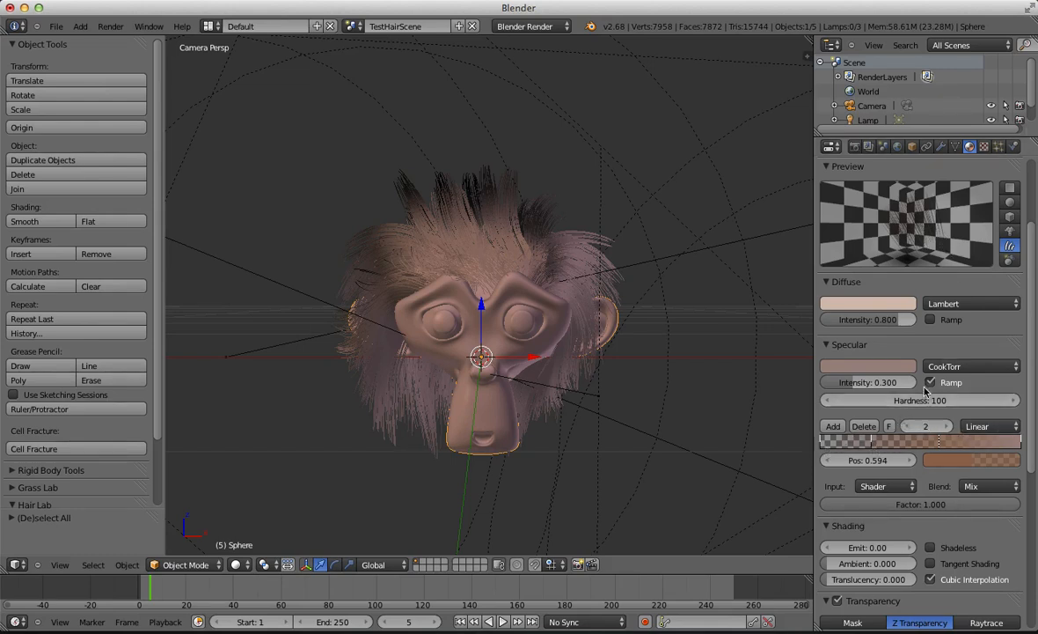
# Step: Recolor the ramp stop at position 0.366 of the LongBrownCurlHairTex blend texture to a bright yellow
pyautogui.click(984, 147)
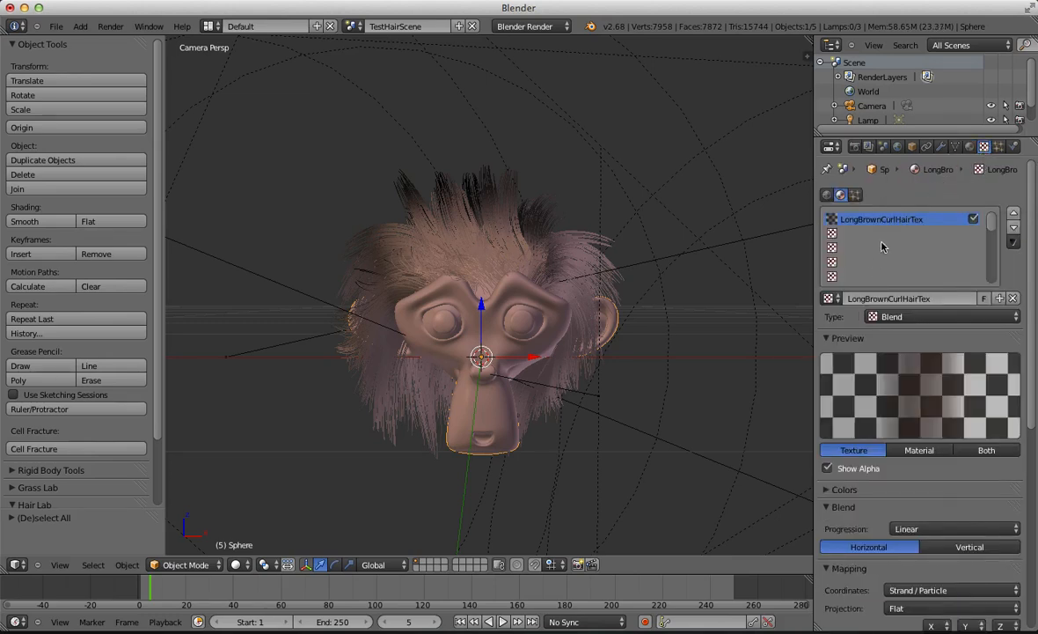
pyautogui.scroll(-5, 882, 246)
pyautogui.click(844, 345)
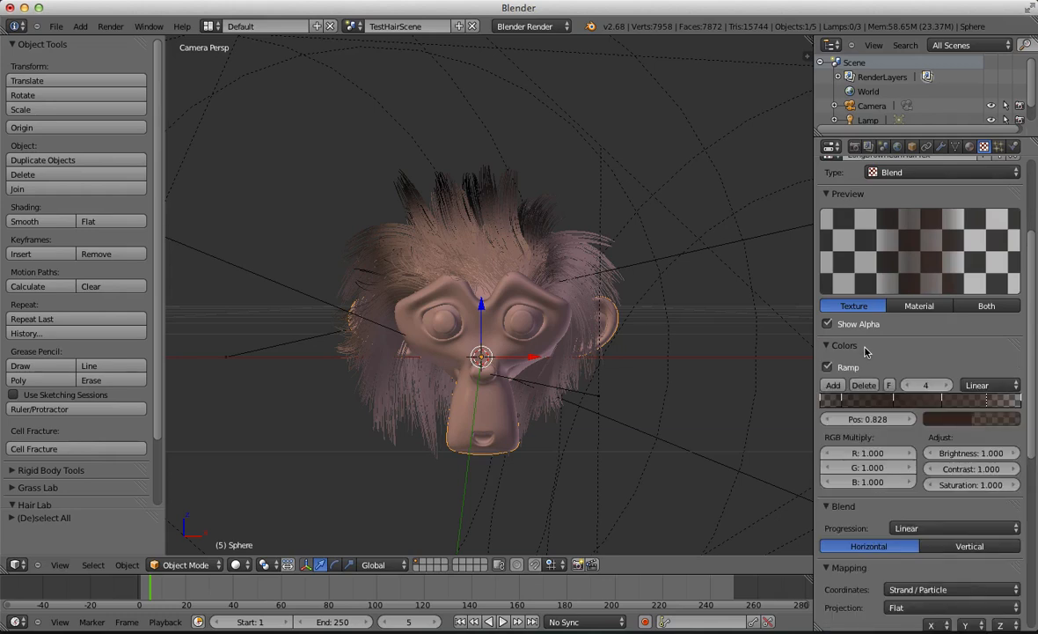
pyautogui.scroll(-1, 867, 356)
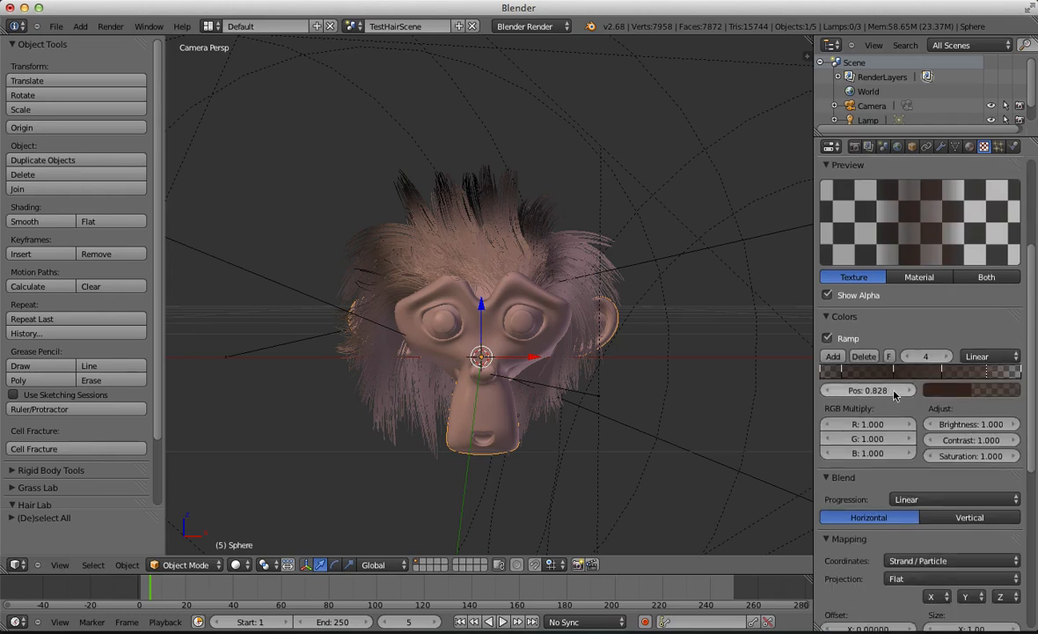
pyautogui.click(946, 391)
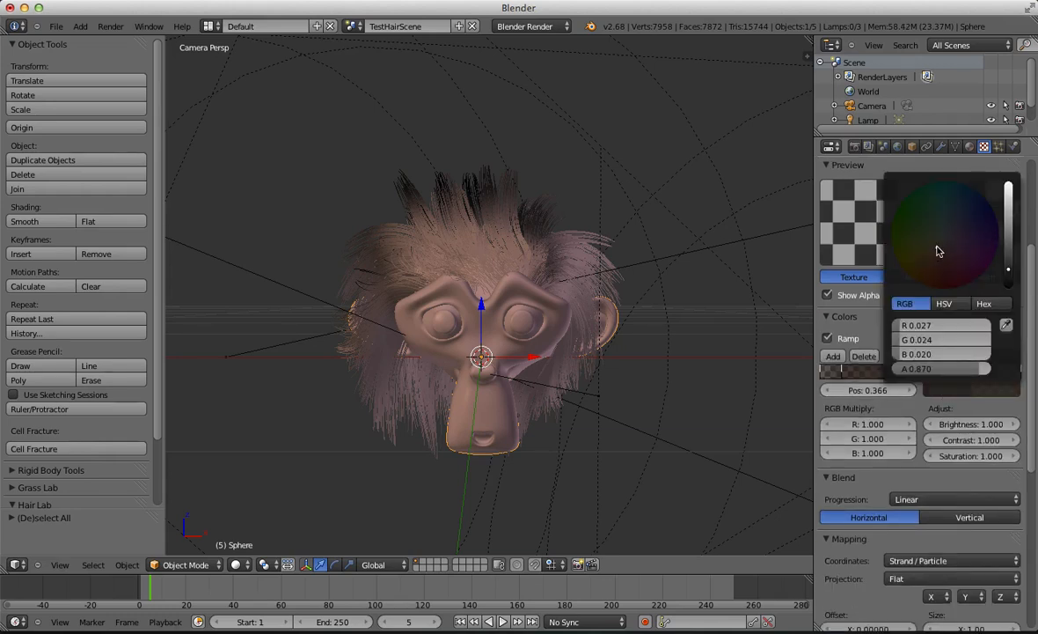
pyautogui.click(1008, 219)
pyautogui.moveTo(936, 247); pyautogui.dragTo(910, 256)
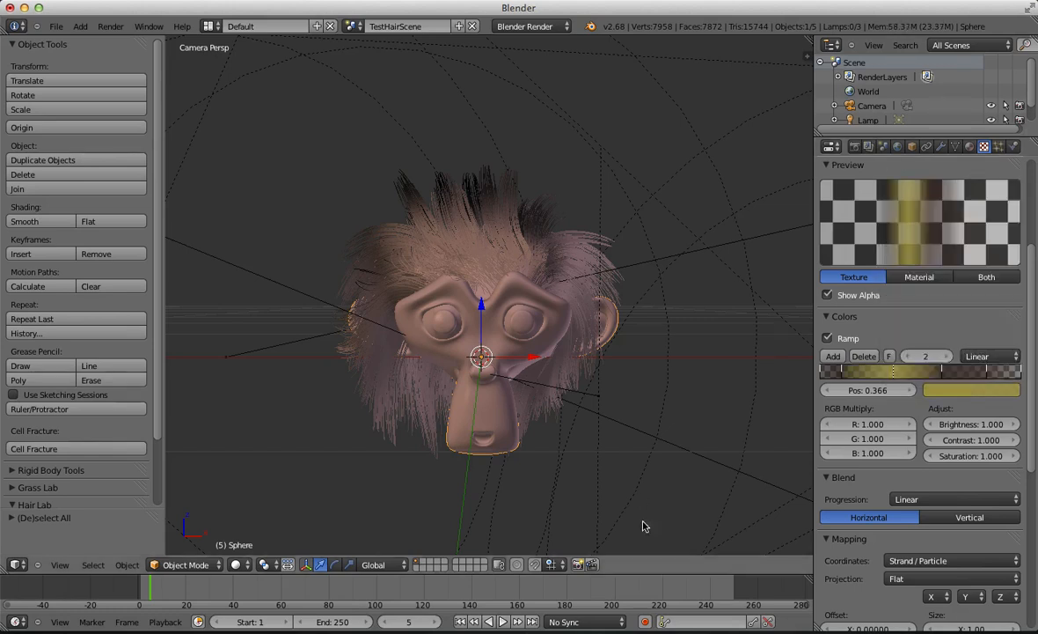
# Step: Recolor the LongBrownCurlHairTex ramp stops at positions 0.608 and 0.828 with the yellow sampled from the ramp
pyautogui.click(942, 373)
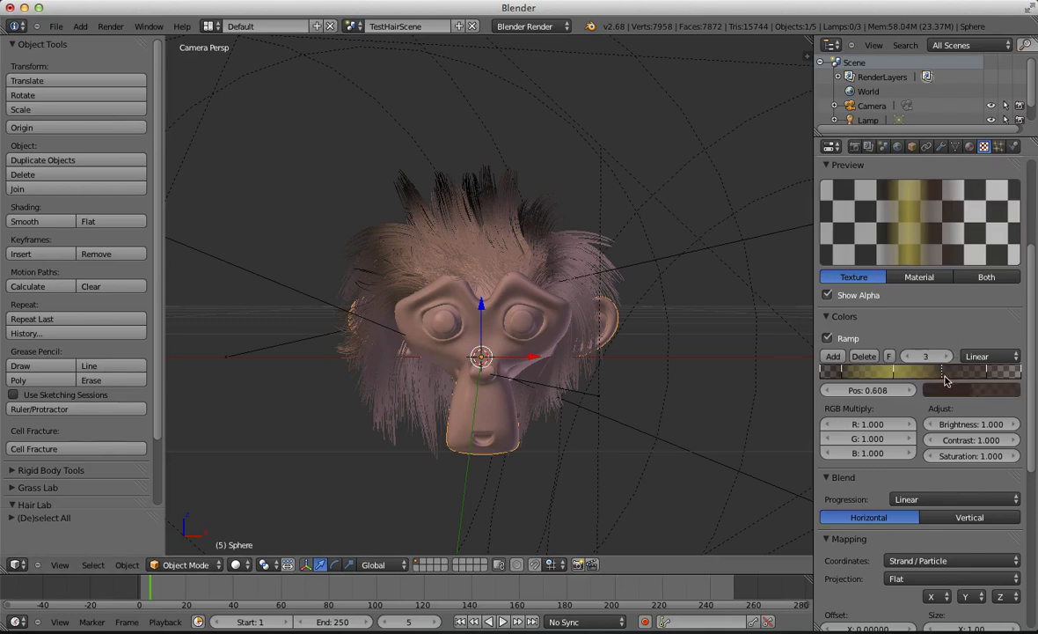
pyautogui.click(951, 389)
pyautogui.click(1006, 328)
pyautogui.click(904, 369)
pyautogui.click(990, 373)
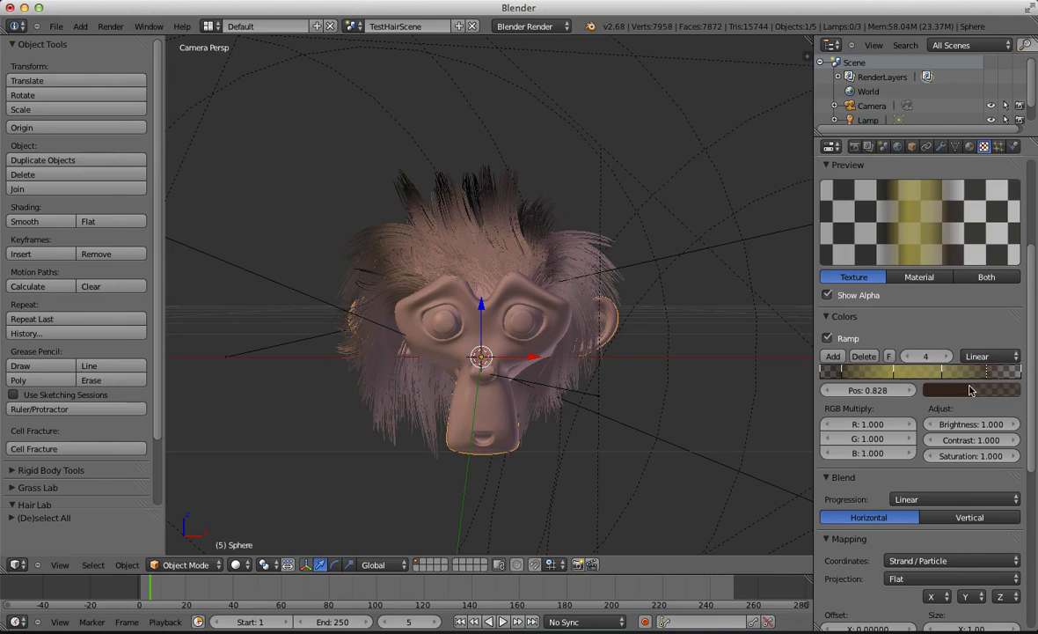
pyautogui.click(972, 388)
pyautogui.click(1006, 327)
pyautogui.click(910, 369)
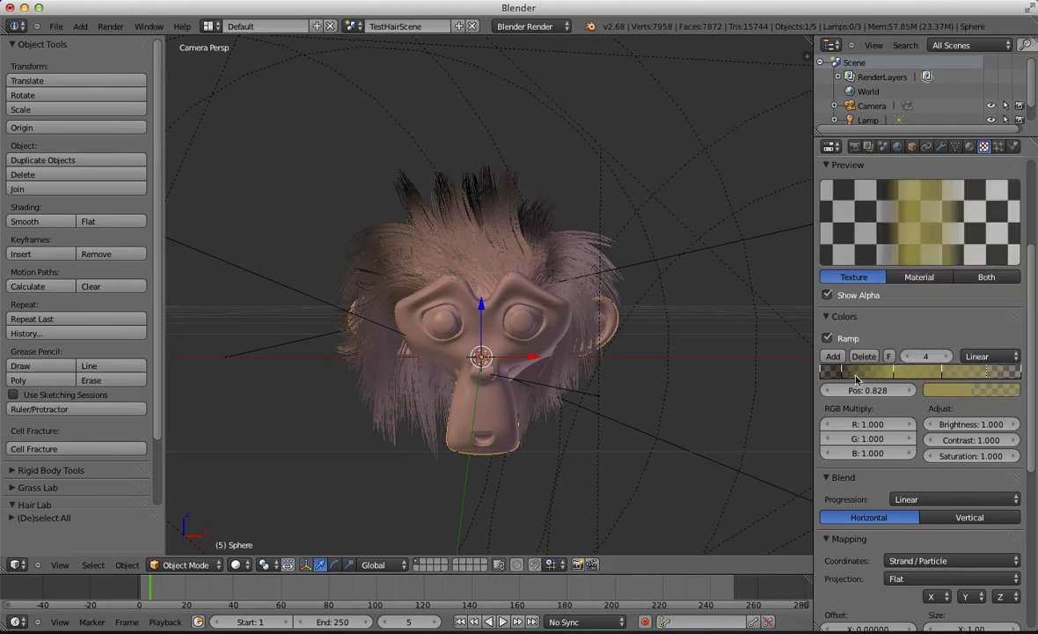
# Step: Recolor the texture ramp stop at position 0.111 with the same sampled yellow
pyautogui.click(843, 373)
pyautogui.click(958, 391)
pyautogui.click(1006, 325)
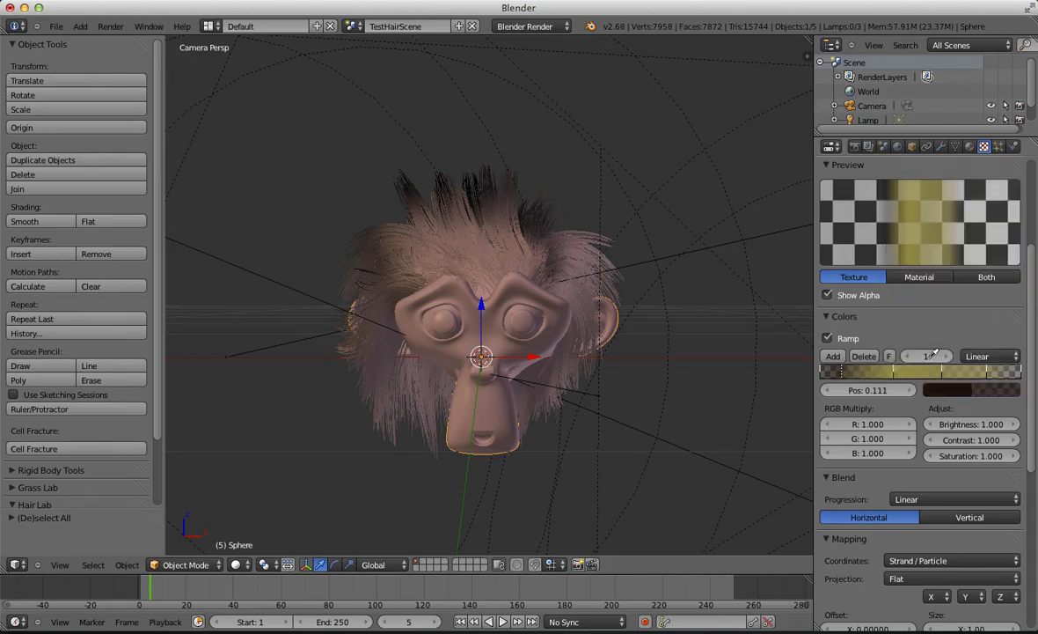
pyautogui.click(915, 369)
# Step: Try to recolor the texture ramp stop at position 0.000 by sampling the ramp's yellow
pyautogui.click(972, 389)
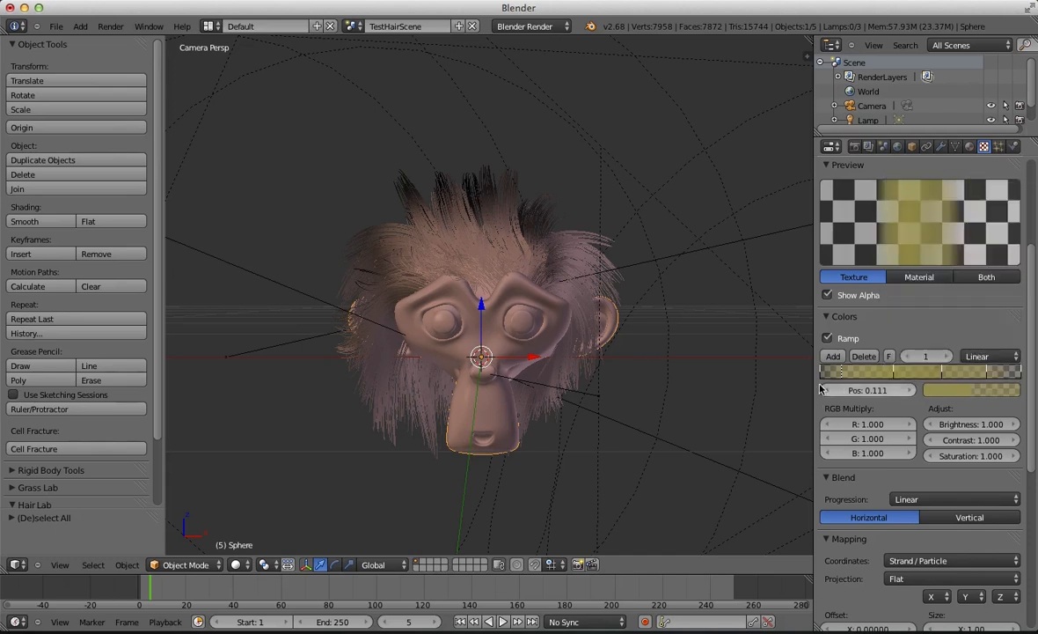
pyautogui.click(827, 370)
pyautogui.click(965, 390)
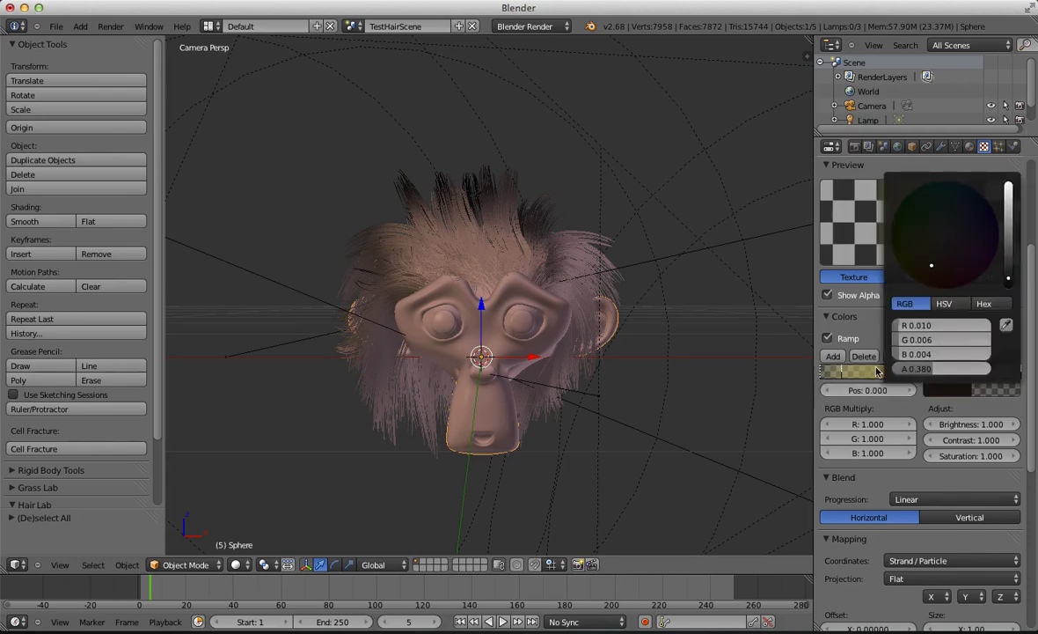
pyautogui.click(949, 387)
pyautogui.click(1009, 325)
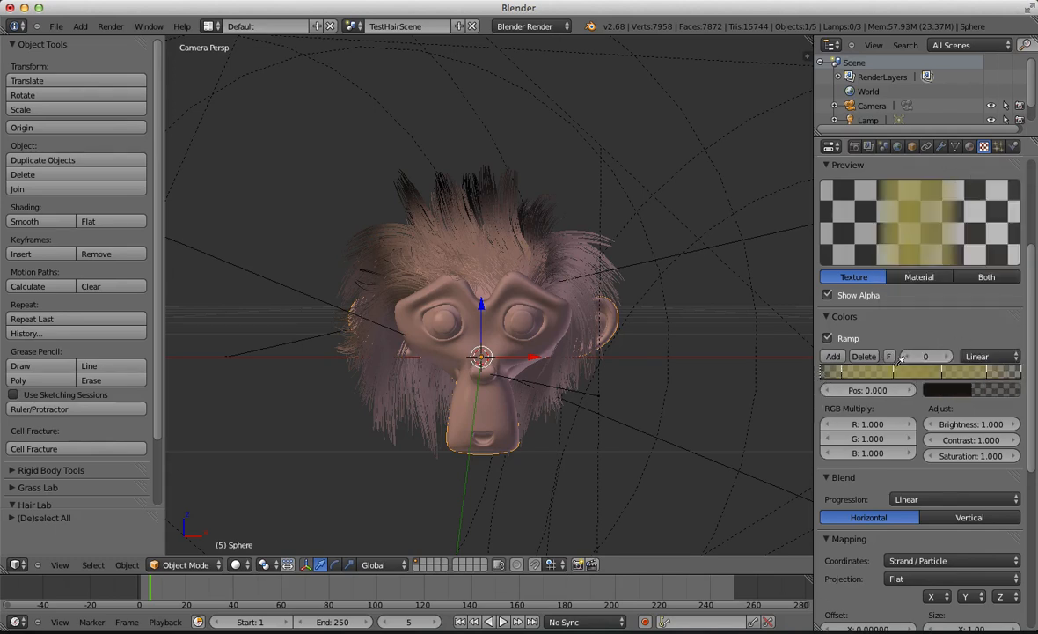
pyautogui.click(902, 372)
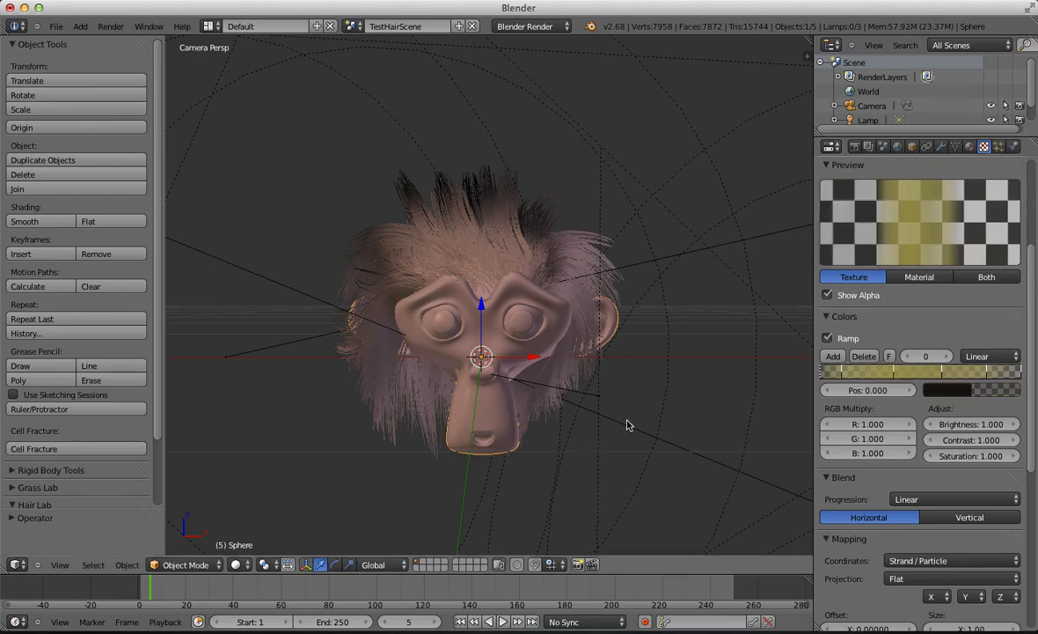
# Step: Render the image with the yellow ramp stops, examine the hair up close, and return to the 3D view
pyautogui.click(854, 147)
pyautogui.click(859, 212)
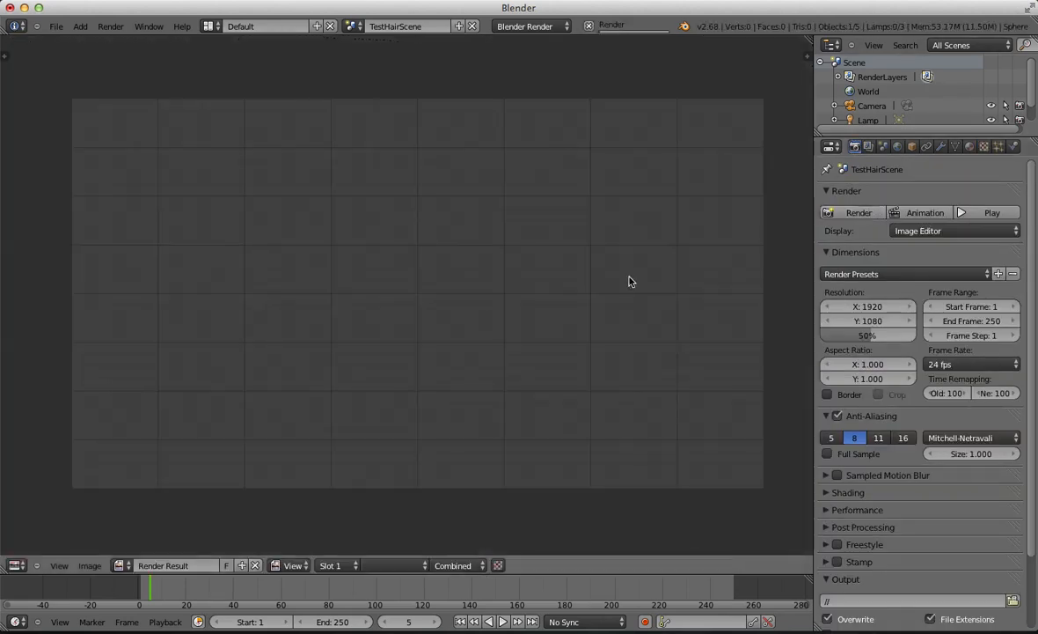
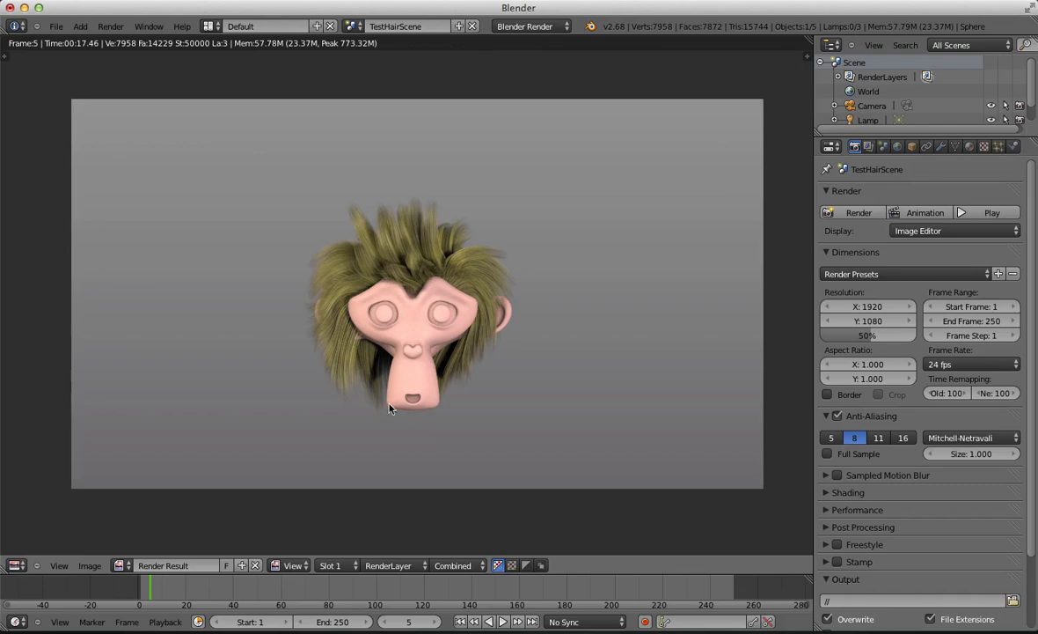
pyautogui.scroll(6, 390, 407)
pyautogui.scroll(-6, 348, 429)
pyautogui.scroll(7, 420, 288)
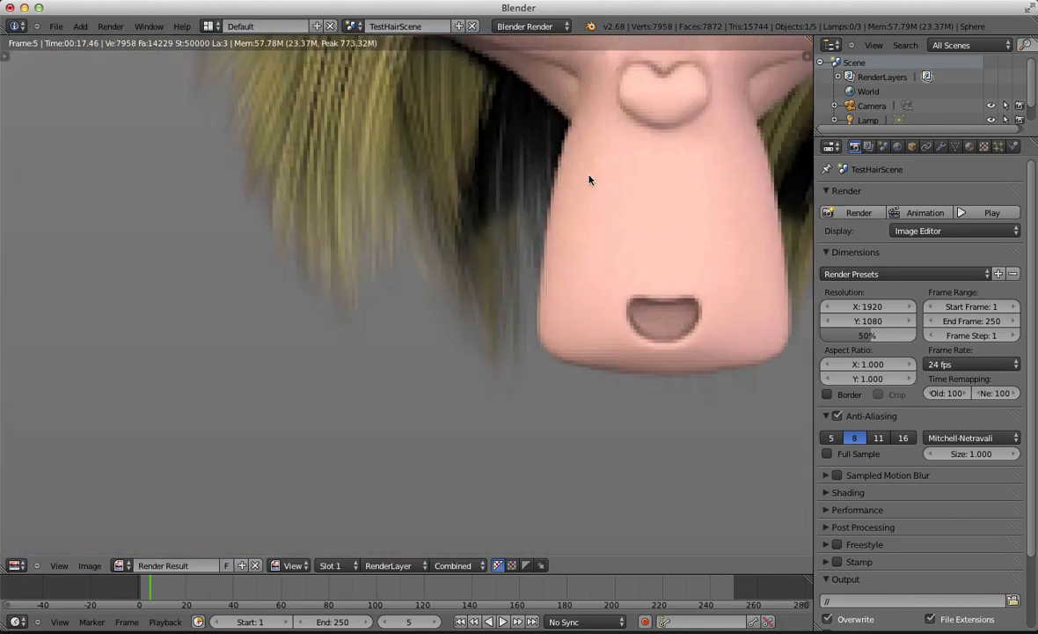
pyautogui.scroll(-4, 589, 179)
pyautogui.press('Escape')
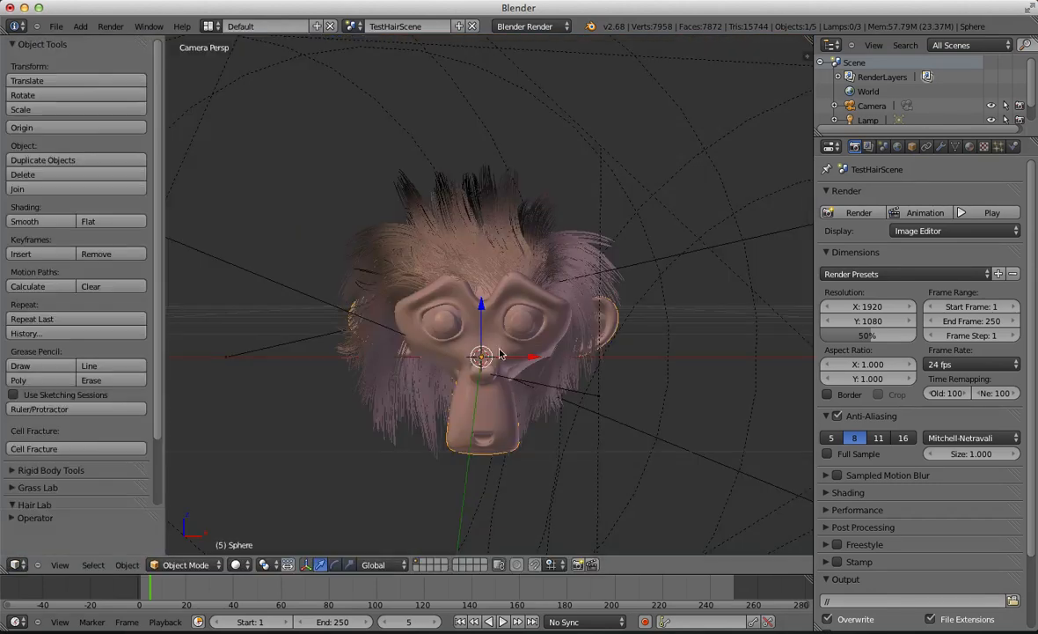
# Step: Brighten the ramp stop at position 0.000 and recolor it and the stop at 1.000 with the sampled yellow
pyautogui.click(986, 146)
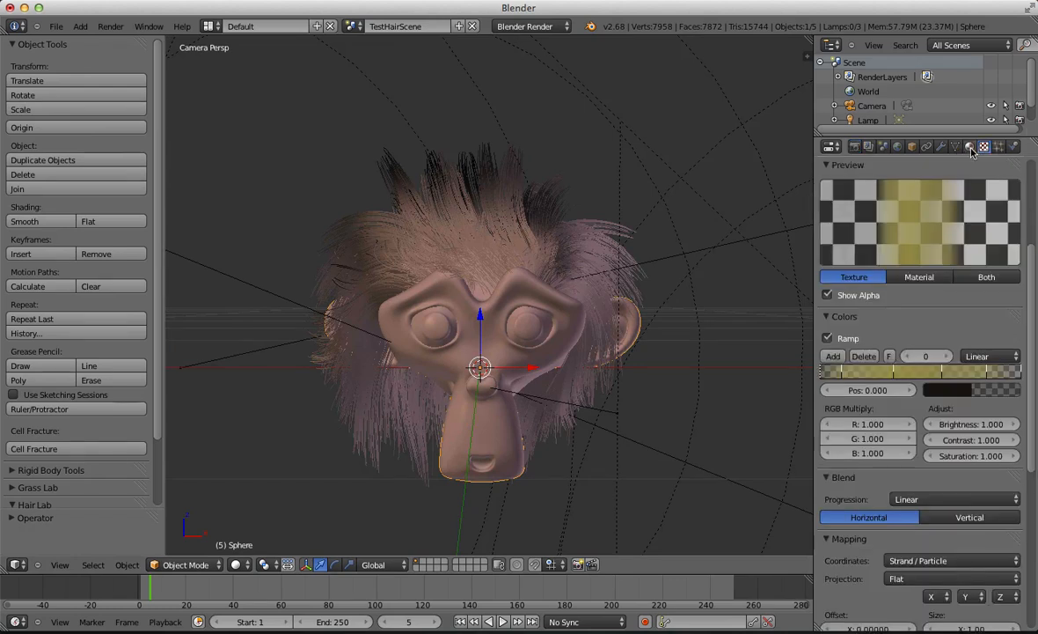
pyautogui.click(937, 393)
pyautogui.moveTo(1001, 286); pyautogui.dragTo(1008, 230)
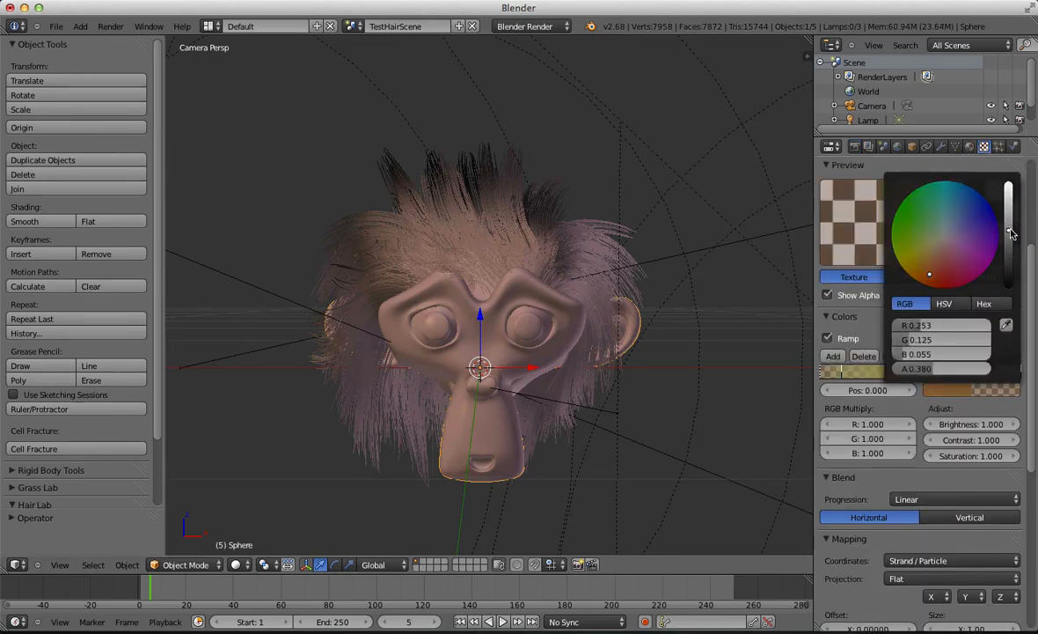
pyautogui.click(1007, 326)
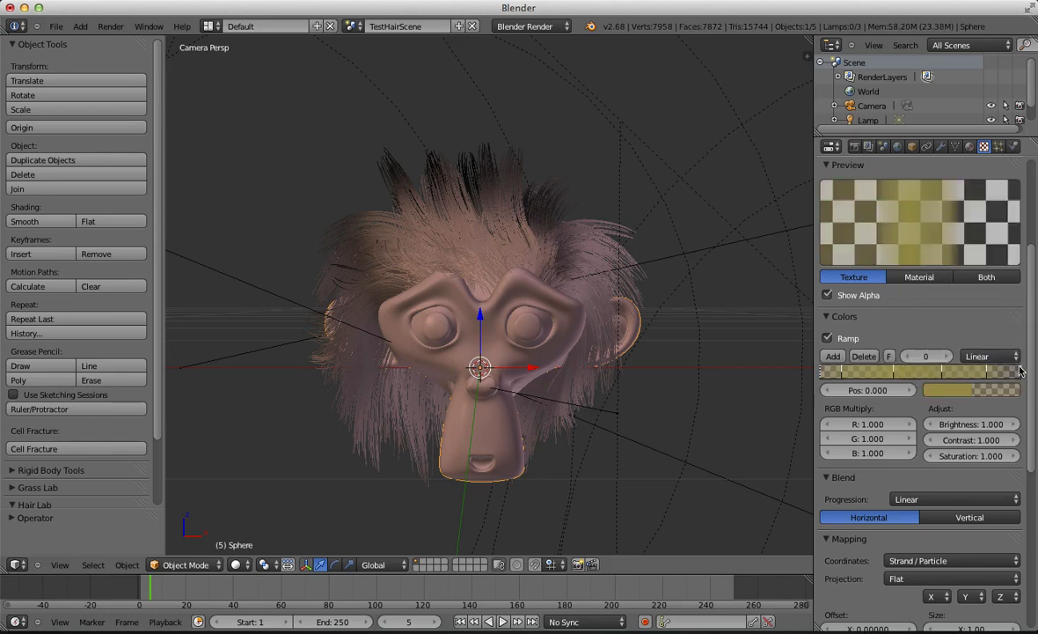
pyautogui.click(893, 370)
pyautogui.click(1010, 326)
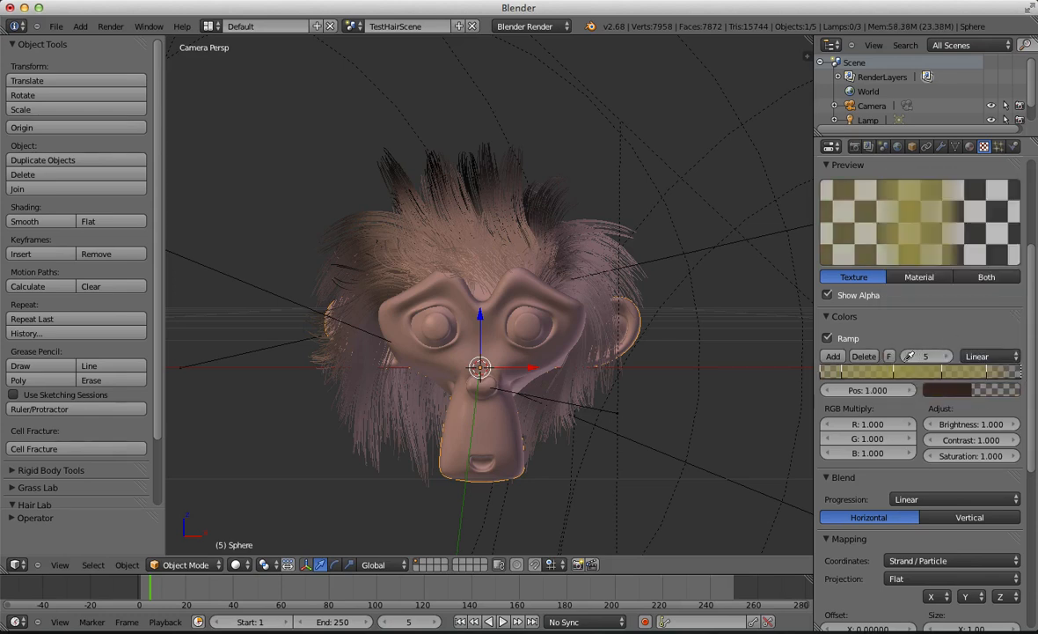
pyautogui.click(910, 370)
# Step: Review the hair material's diffuse and specular settings and open its diffuse color
pyautogui.scroll(-1, 965, 415)
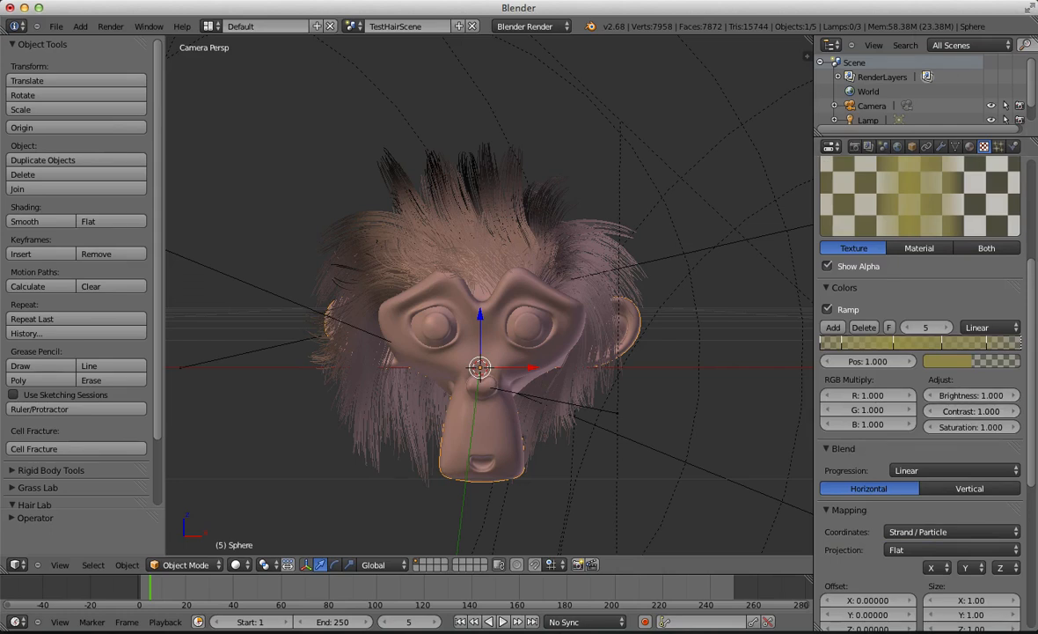
pyautogui.click(970, 146)
pyautogui.scroll(-3, 922, 434)
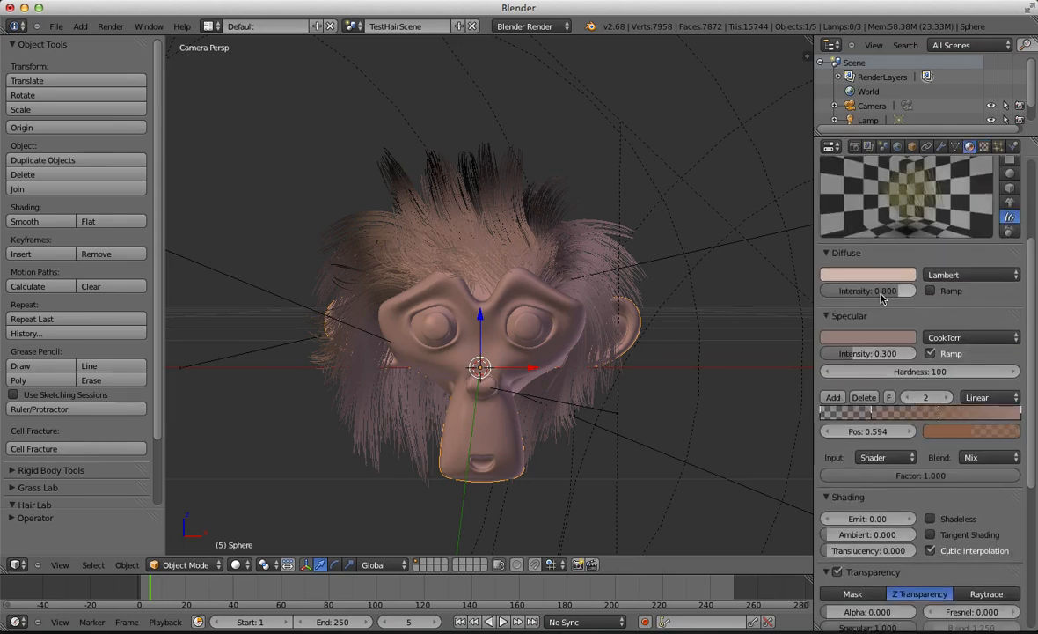
pyautogui.scroll(3, 893, 281)
pyautogui.click(832, 332)
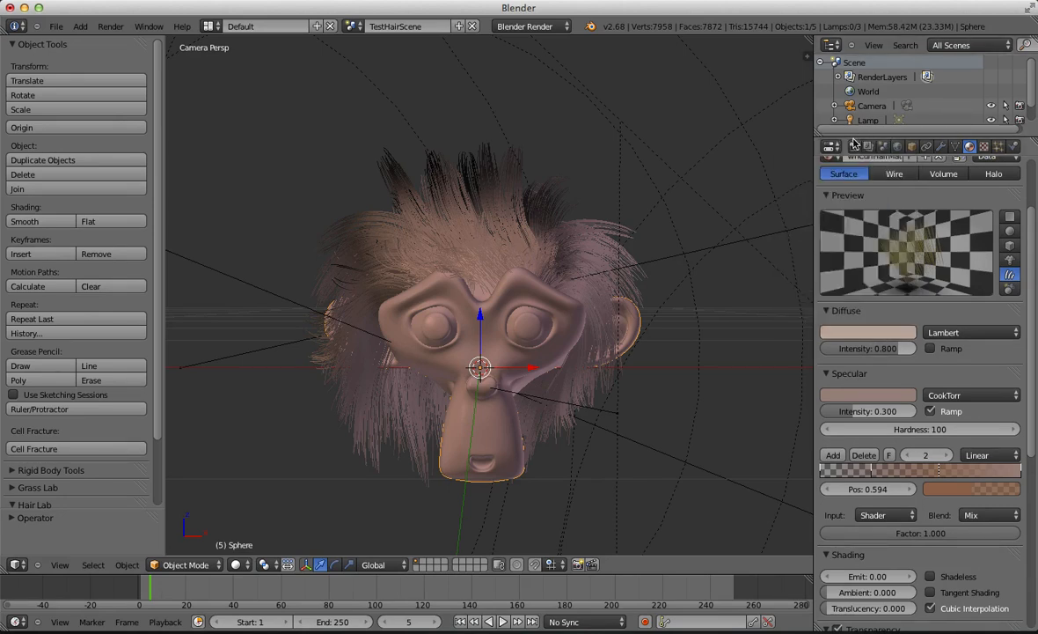
# Step: Render the image with all ramp stops yellow and bring up the LongBrownCurlHairTex settings while it renders
pyautogui.click(854, 146)
pyautogui.click(859, 212)
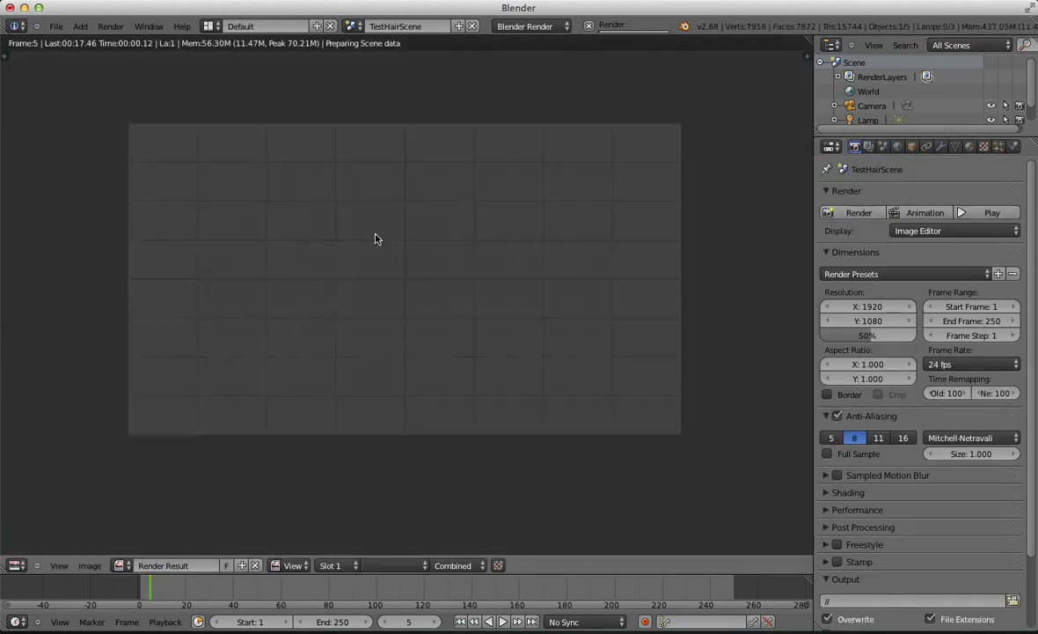
pyautogui.scroll(3, 376, 234)
pyautogui.scroll(-2, 420, 214)
pyautogui.moveTo(427, 225); pyautogui.dragTo(423, 243, button='middle')
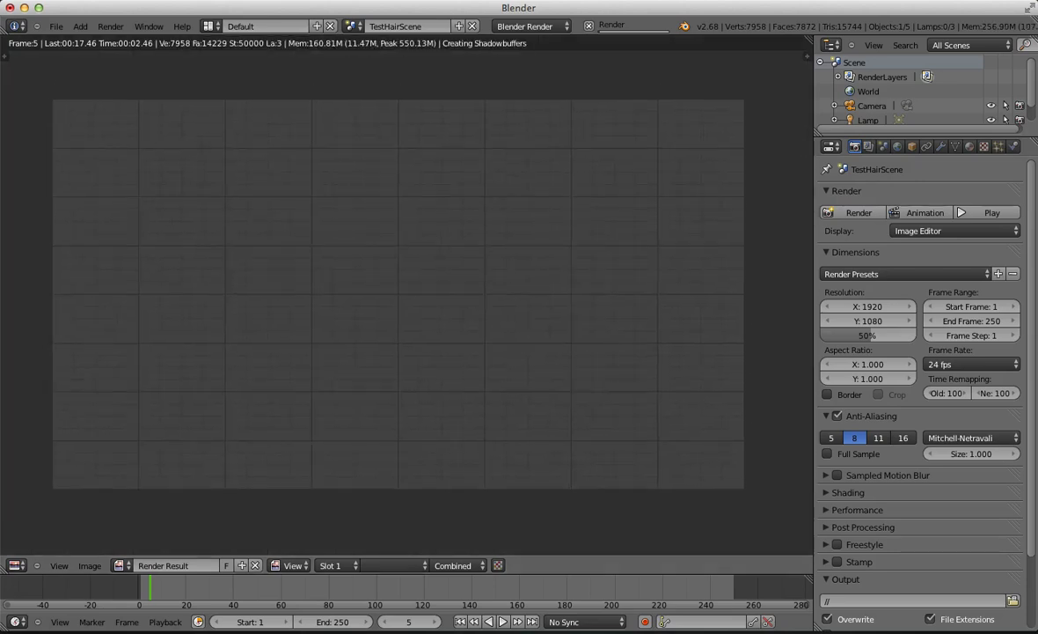
pyautogui.click(969, 146)
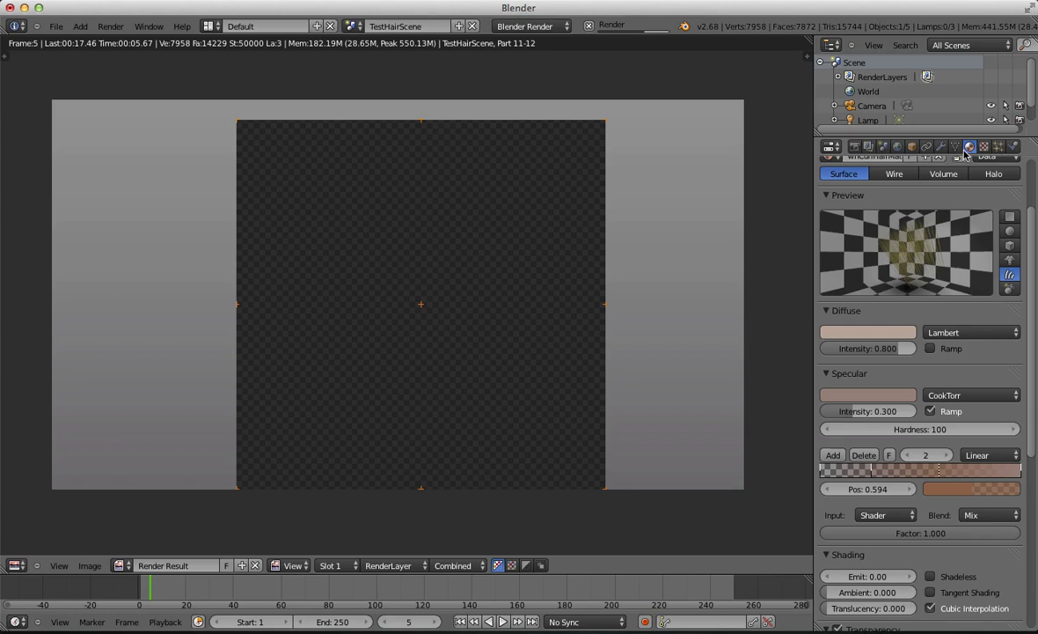
pyautogui.click(984, 146)
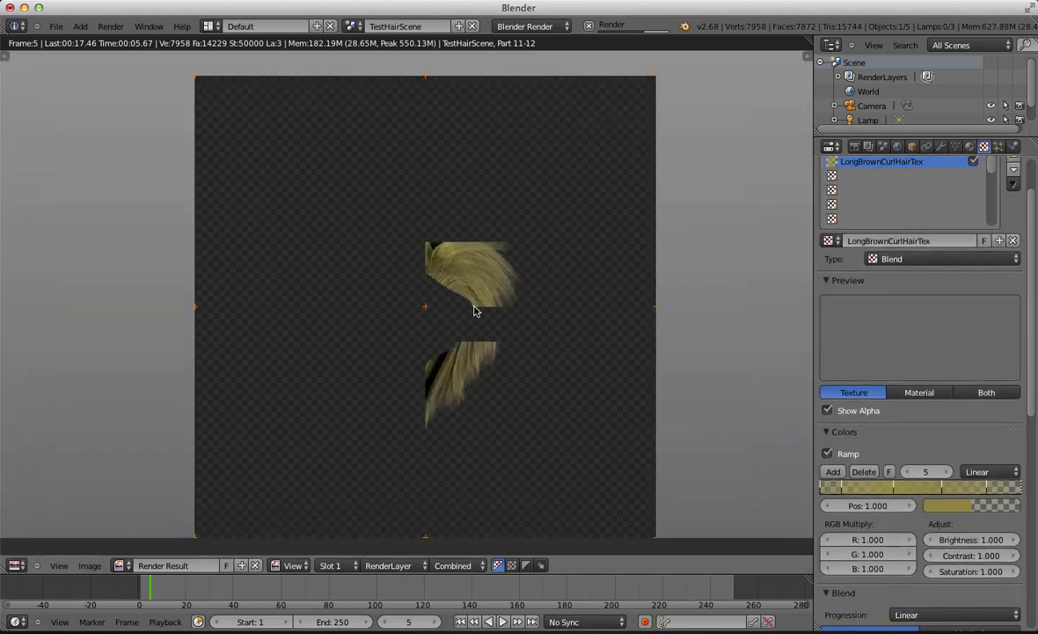
# Step: Examine the yellow hair in the render up close and as a whole, and return to the 3D view
pyautogui.scroll(-3, 357, 427)
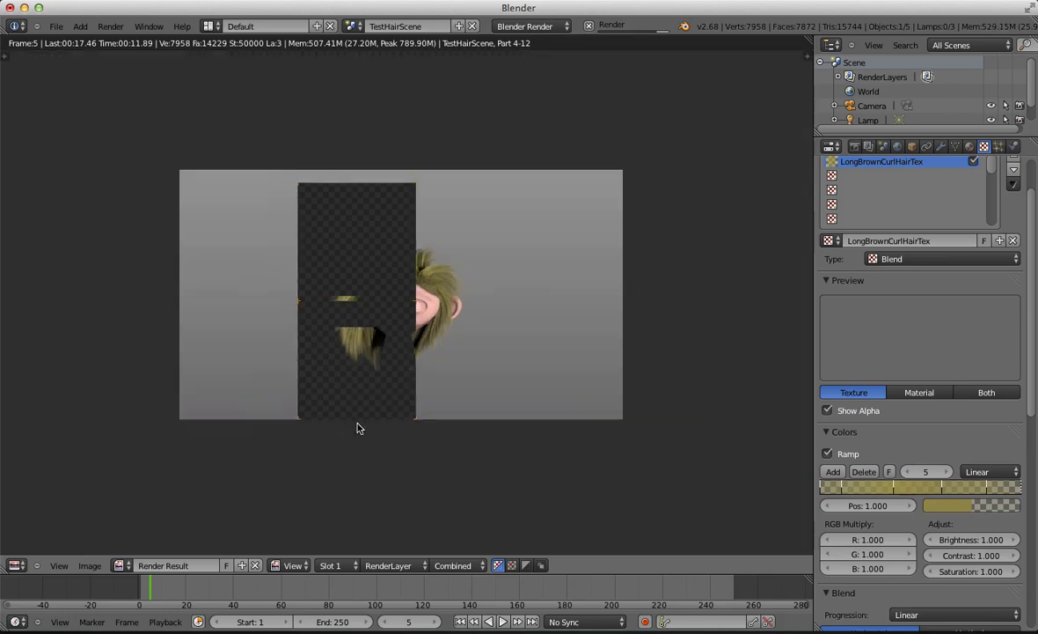
pyautogui.scroll(2, 358, 429)
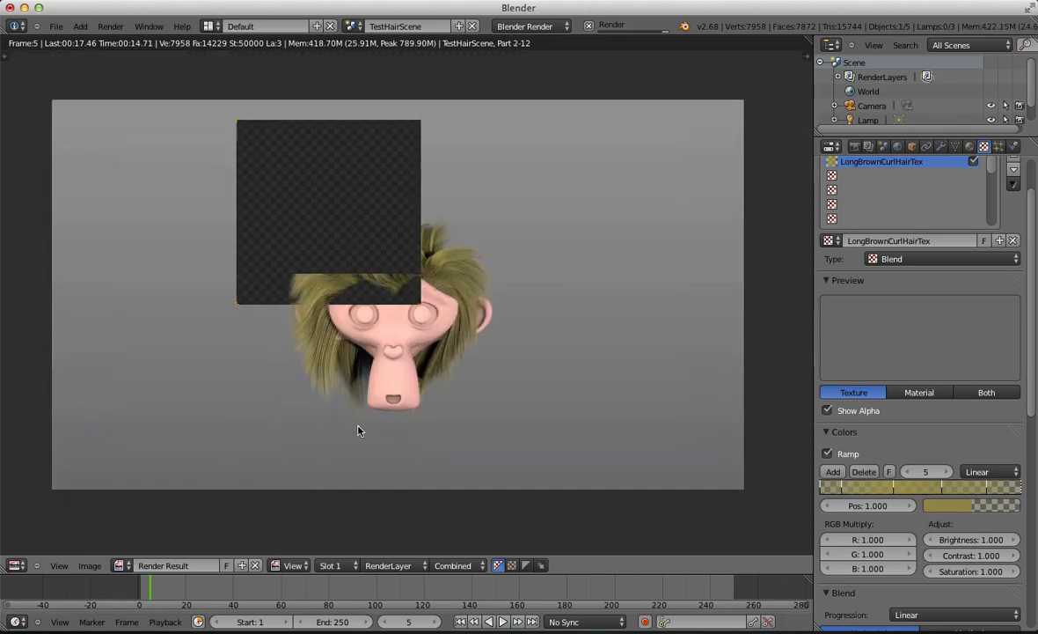
pyautogui.scroll(-4, 366, 428)
pyautogui.scroll(9, 363, 432)
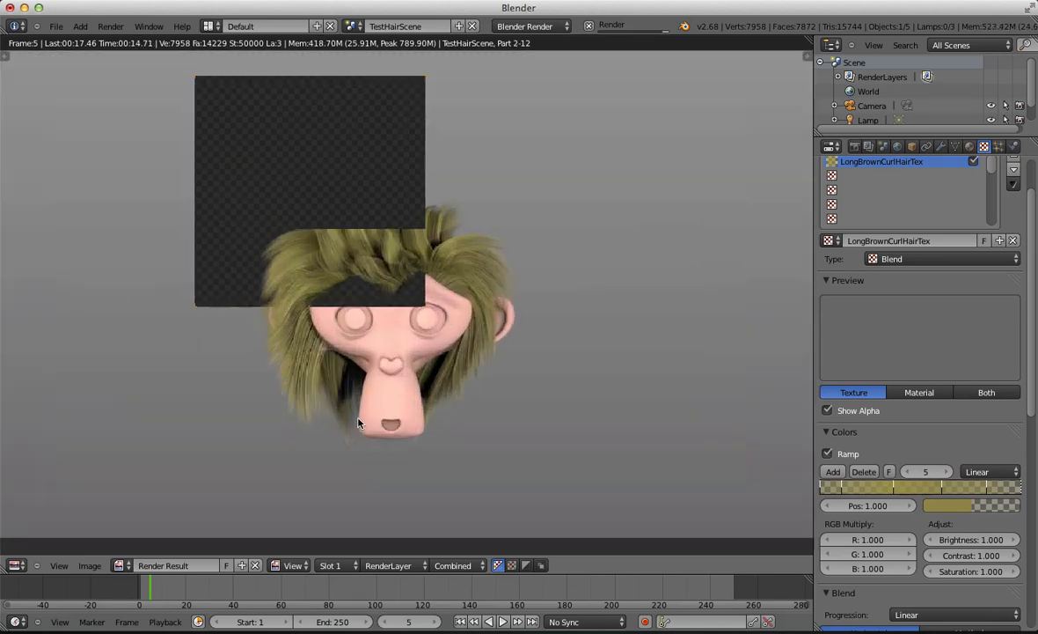
pyautogui.scroll(-6, 392, 343)
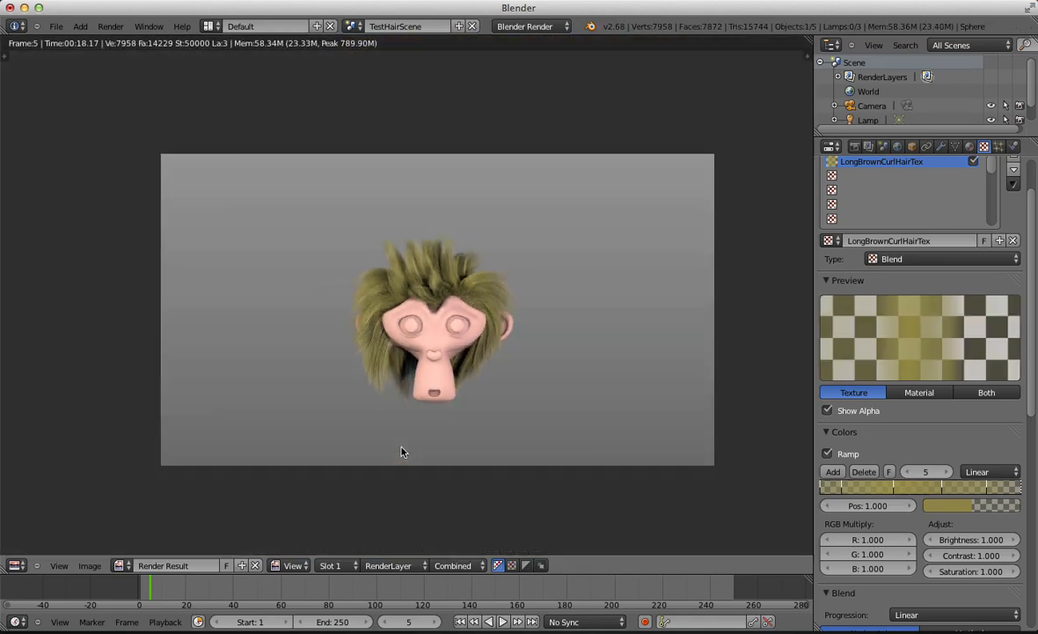
pyautogui.press('Escape')
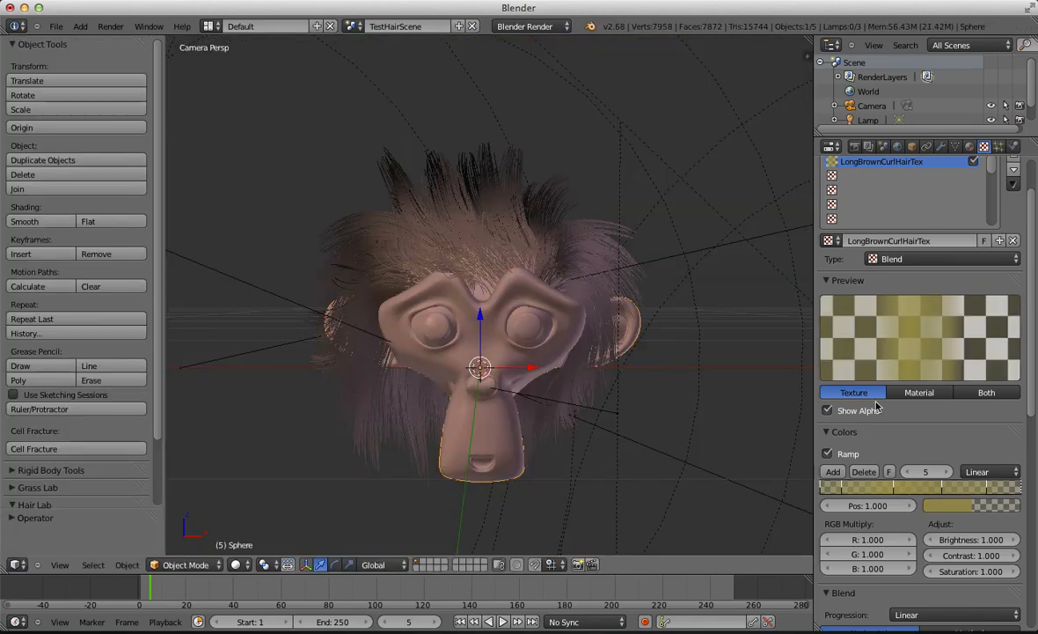
# Step: Undo all the yellow recoloring of the LongBrownCurlHairTex ramp, including the stop at position 0.366
pyautogui.hotkey('ctrl', 'z')
pyautogui.hotkey('ctrl', 'z')
pyautogui.hotkey('ctrl', 'z')
pyautogui.hotkey('ctrl', 'z')
pyautogui.hotkey('ctrl', 'z')
pyautogui.hotkey('ctrl', 'z')
pyautogui.hotkey('ctrl', 'z')
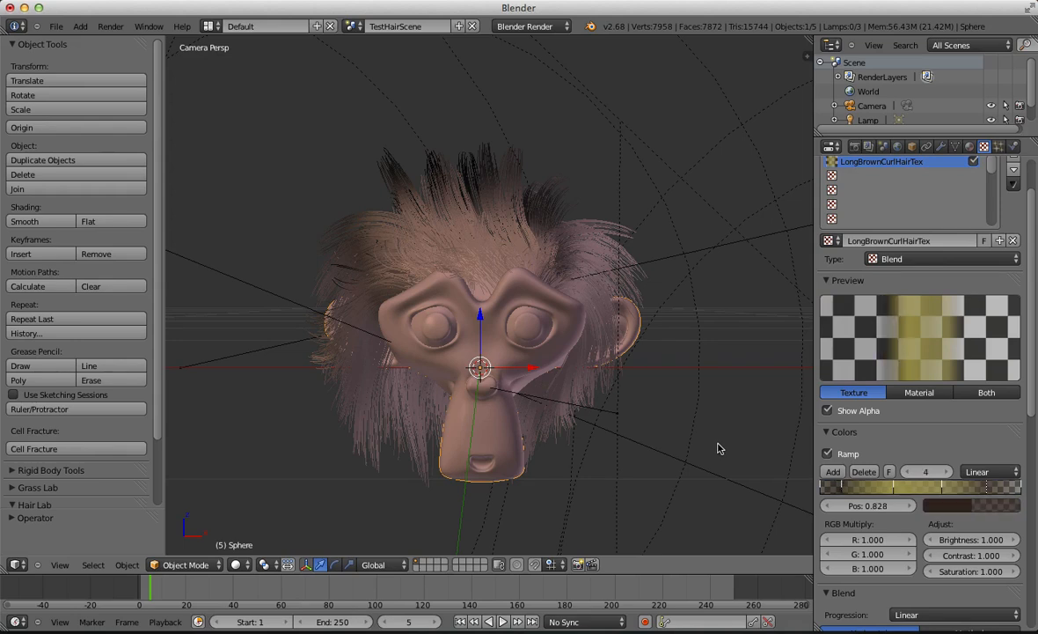
pyautogui.hotkey('ctrl', 'z')
pyautogui.hotkey('ctrl', 'z')
pyautogui.hotkey('ctrl', 'z')
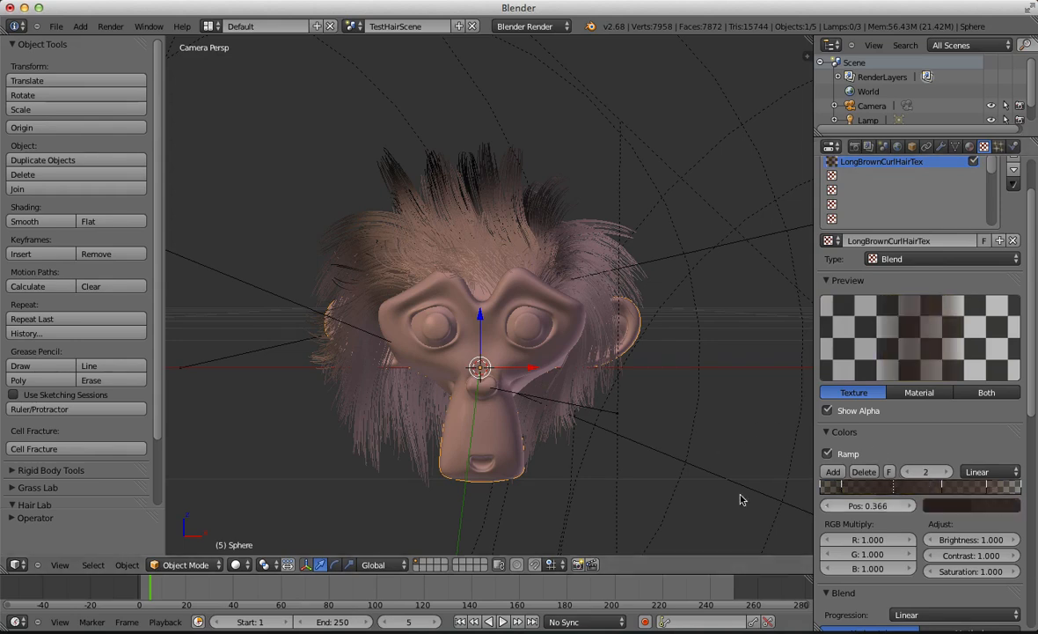
# Step: Enable hair dynamics in the monkey's hair particle settings and expand its options
pyautogui.scroll(-2, 528, 431)
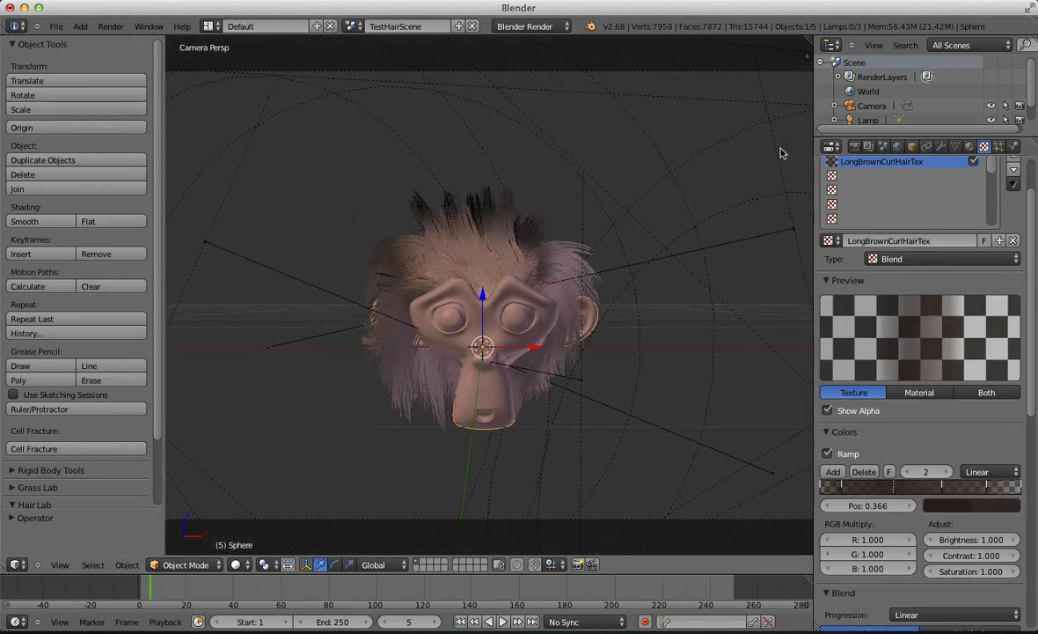
pyautogui.click(997, 146)
pyautogui.scroll(3, 915, 352)
pyautogui.scroll(2, 779, 361)
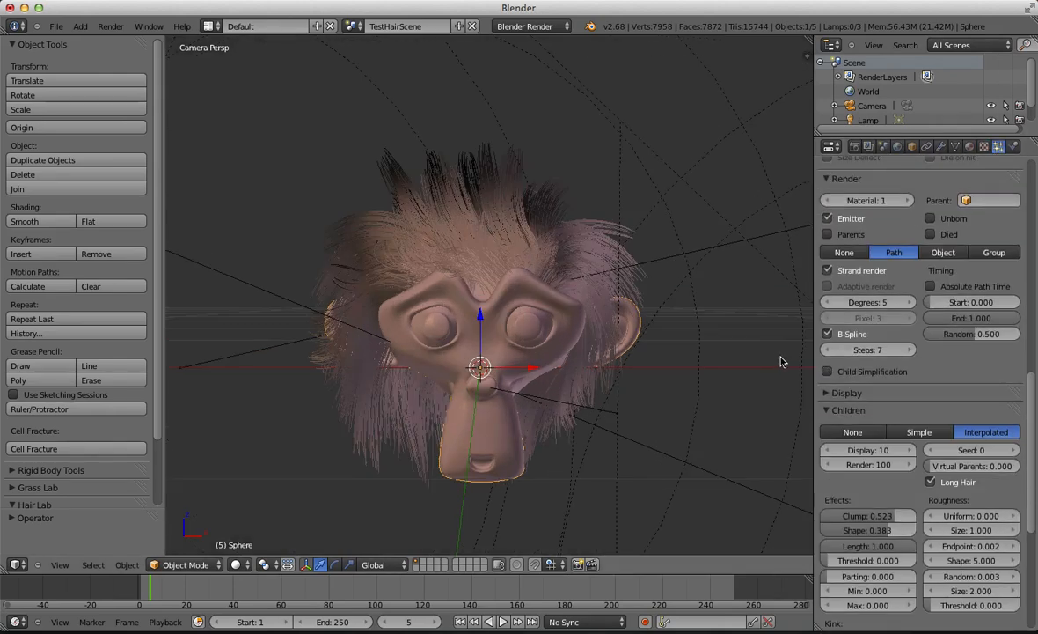
pyautogui.scroll(5, 952, 290)
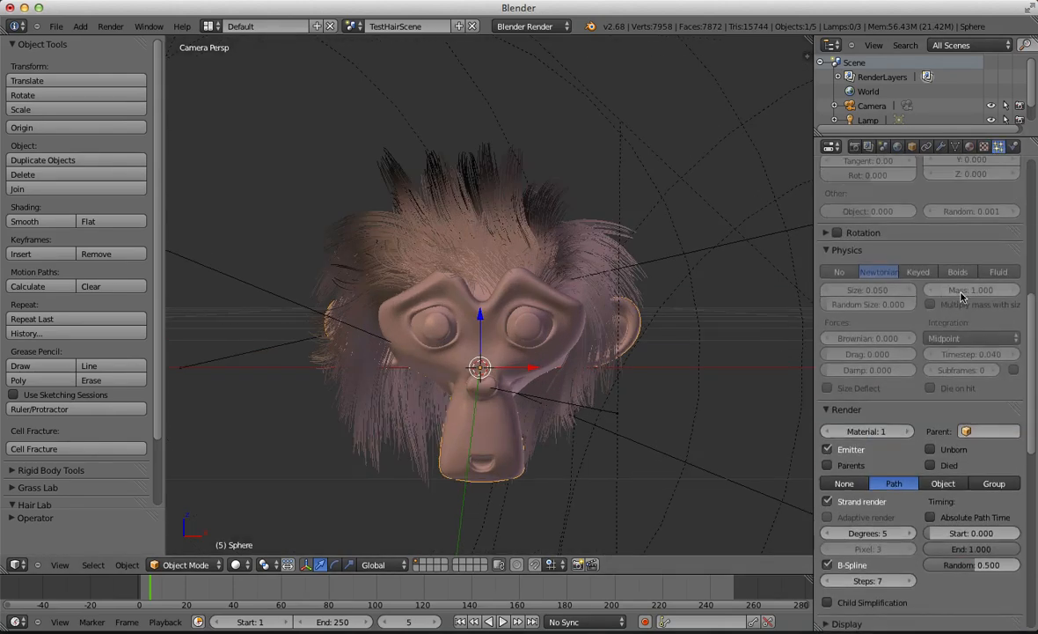
pyautogui.scroll(5, 962, 297)
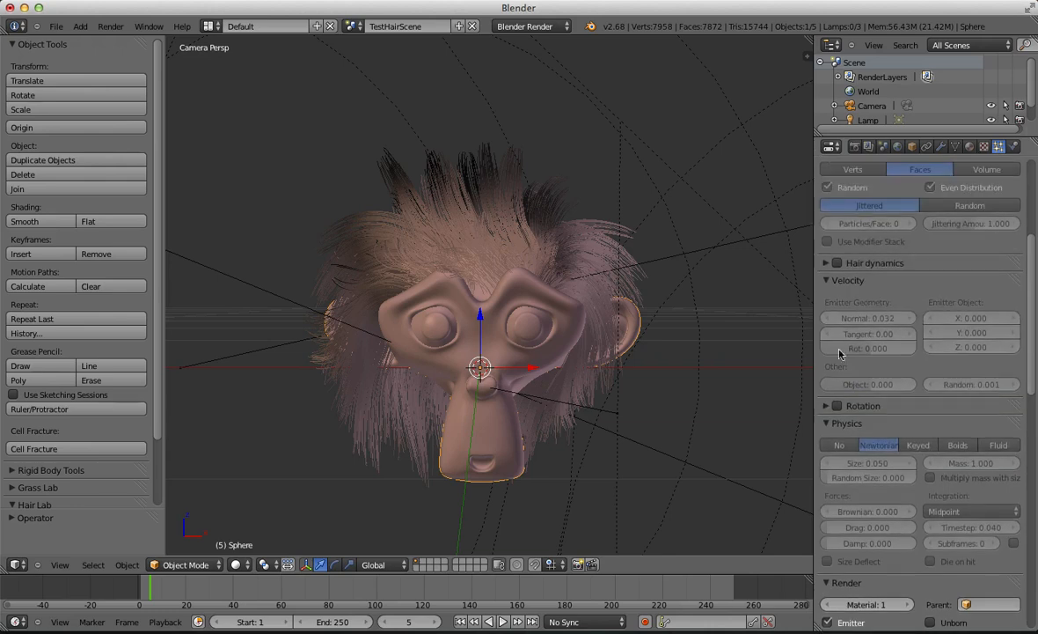
pyautogui.click(837, 263)
pyautogui.click(871, 262)
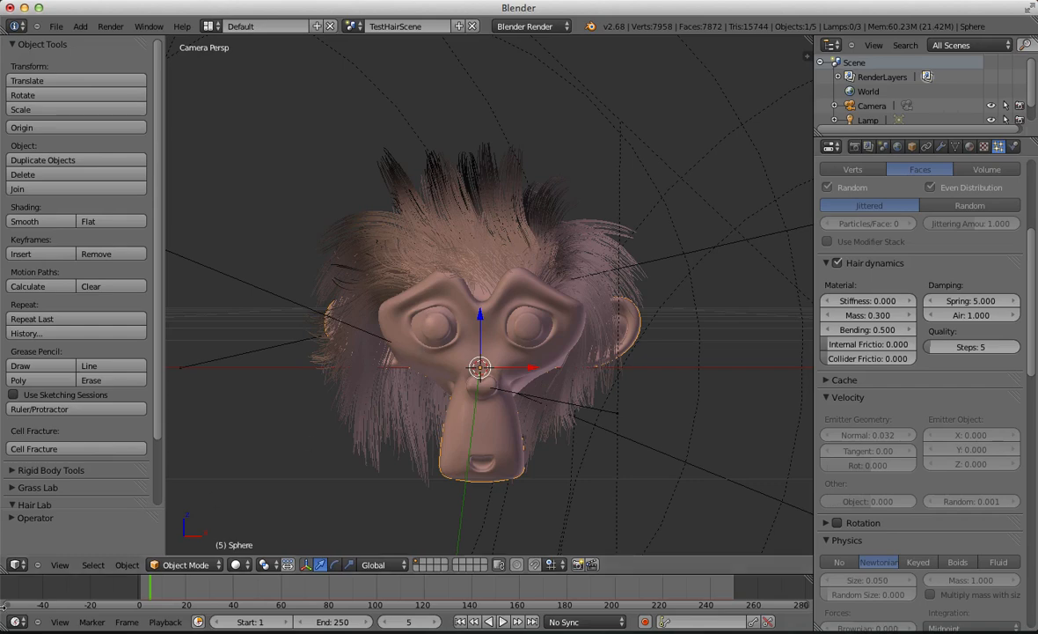
# Step: Play the hair simulation, move the monkey about 0.06 upward while it runs to test the dynamics, and stop playback
pyautogui.hotkey('alt', 'a')
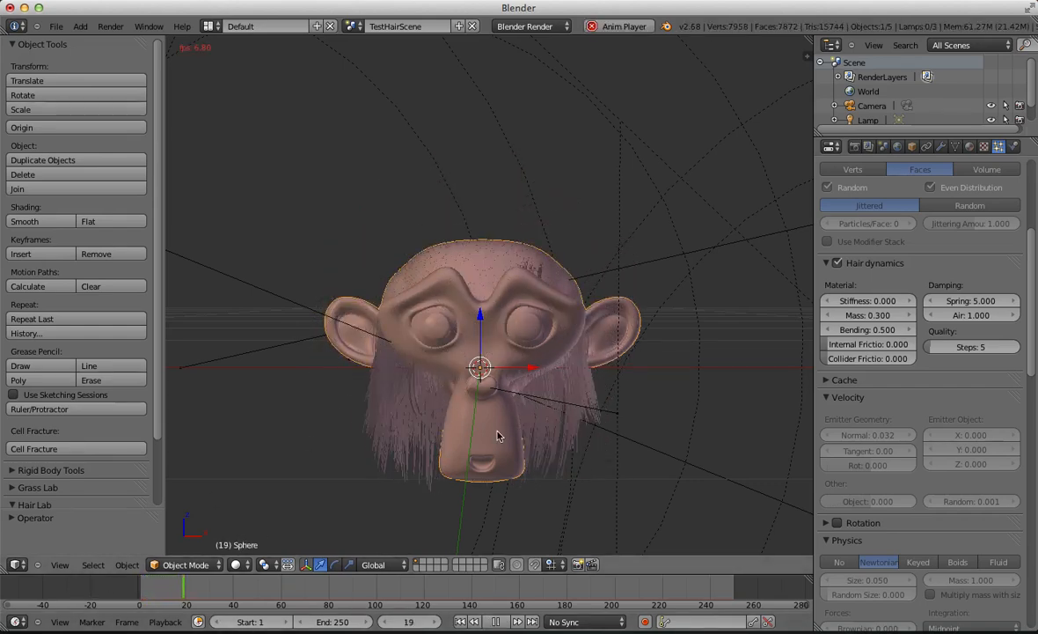
pyautogui.press('g')
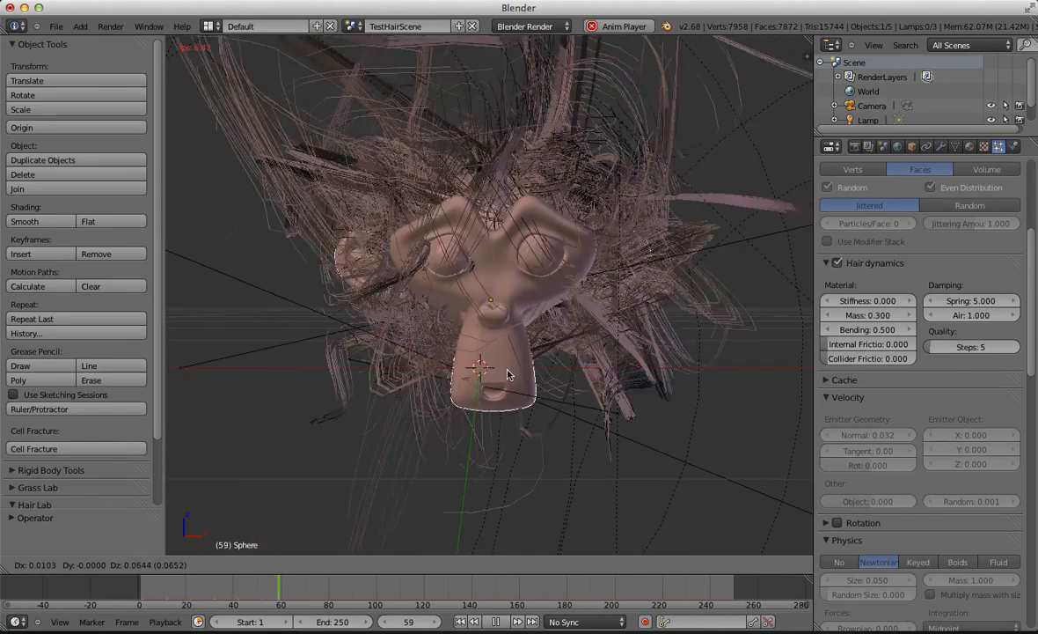
pyautogui.click(508, 374)
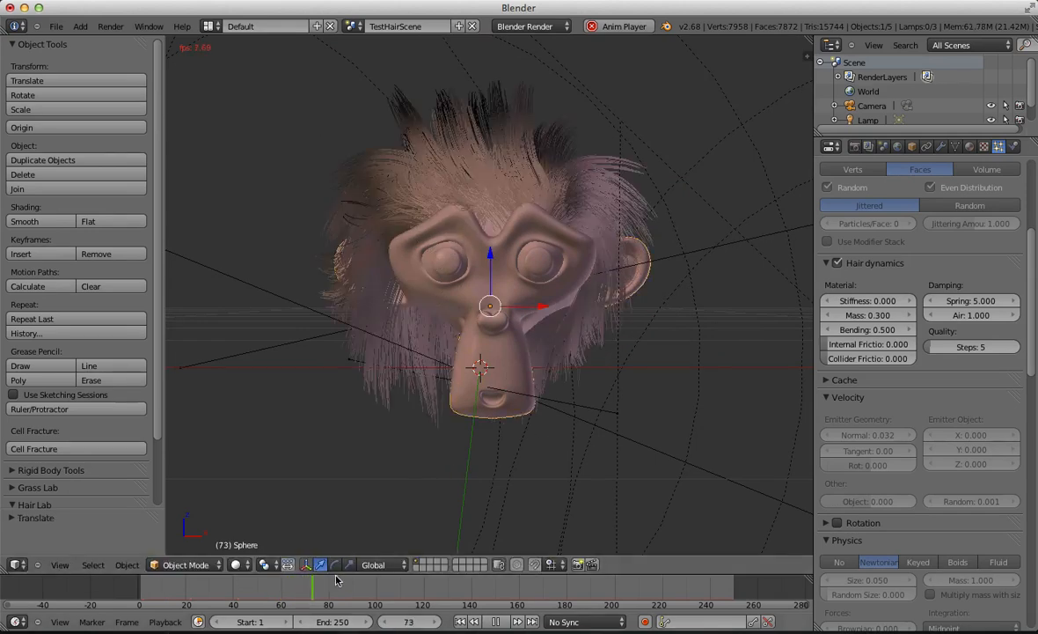
pyautogui.press('Escape')
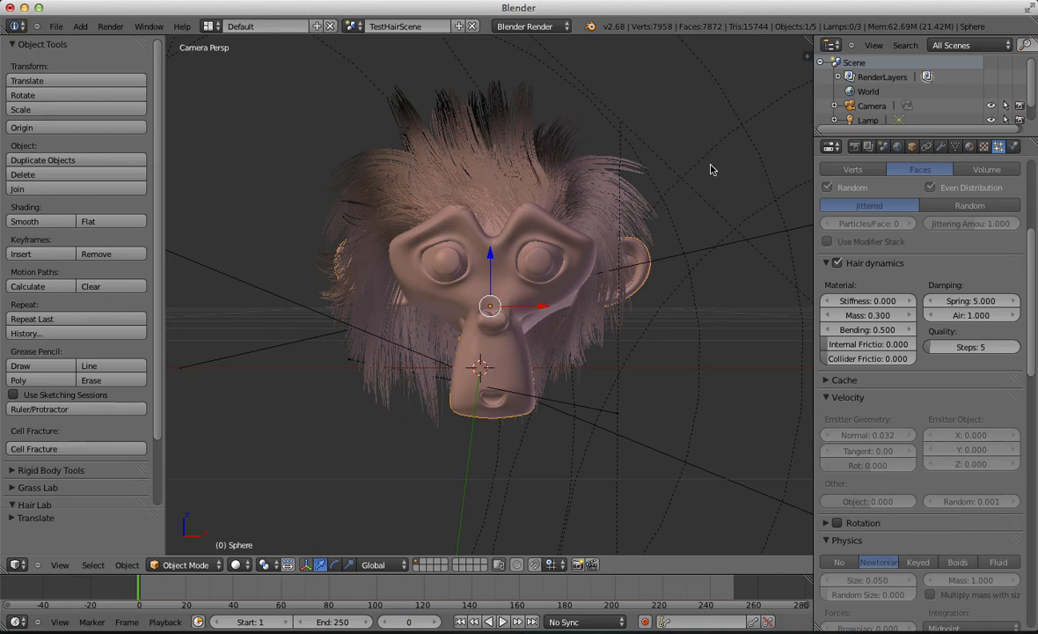
# Step: Set the hair dynamics Bending to 100 and test it by playing the simulation from the start of the timeline
pyautogui.moveTo(850, 329); pyautogui.dragTo(951, 335)
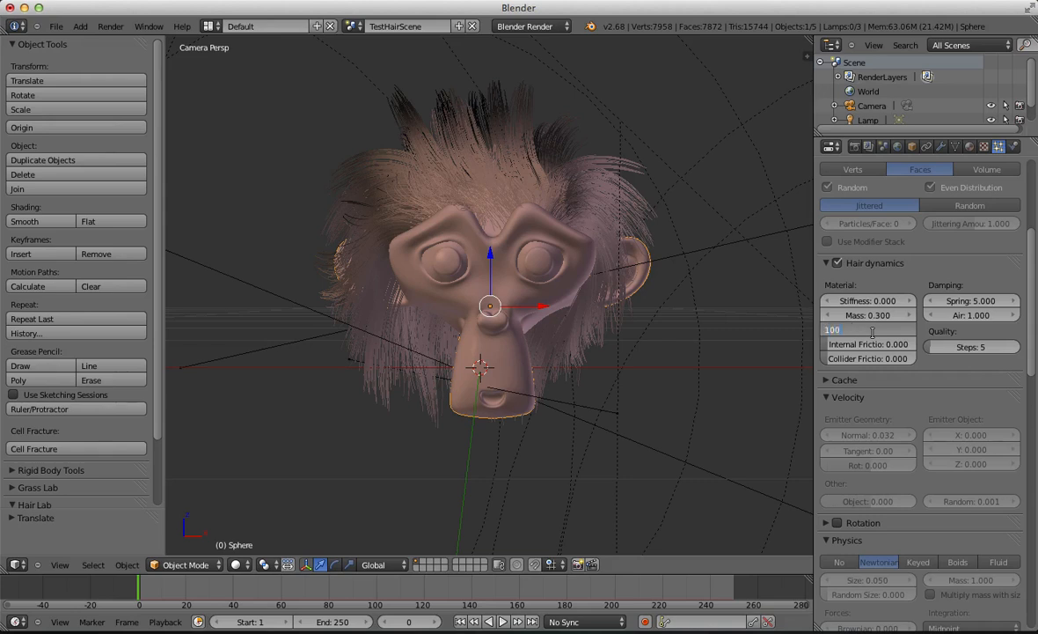
pyautogui.press('Return')
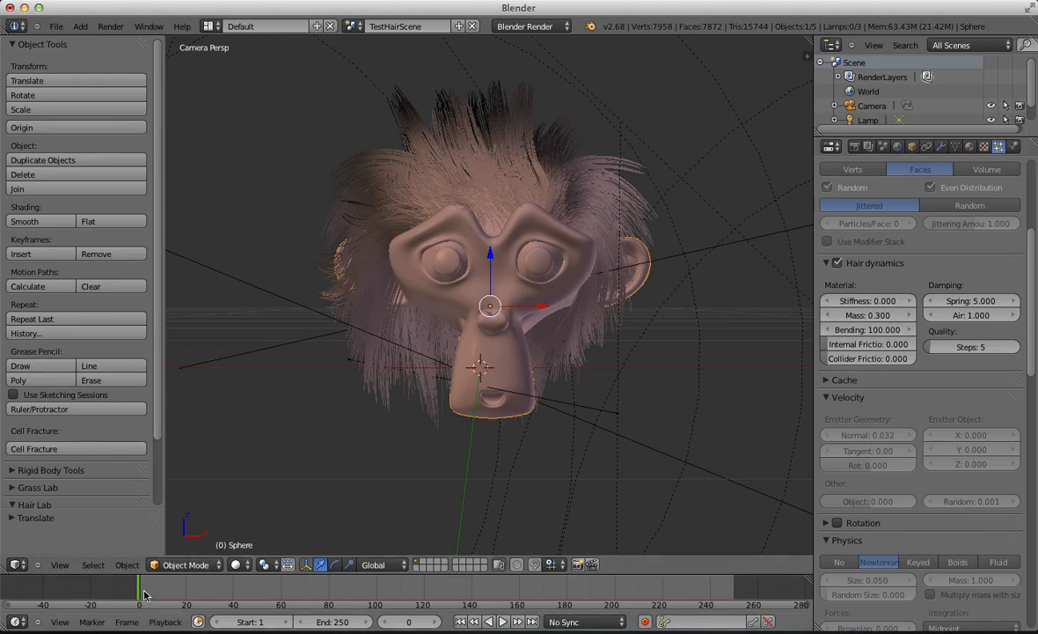
pyautogui.hotkey('alt', 'a')
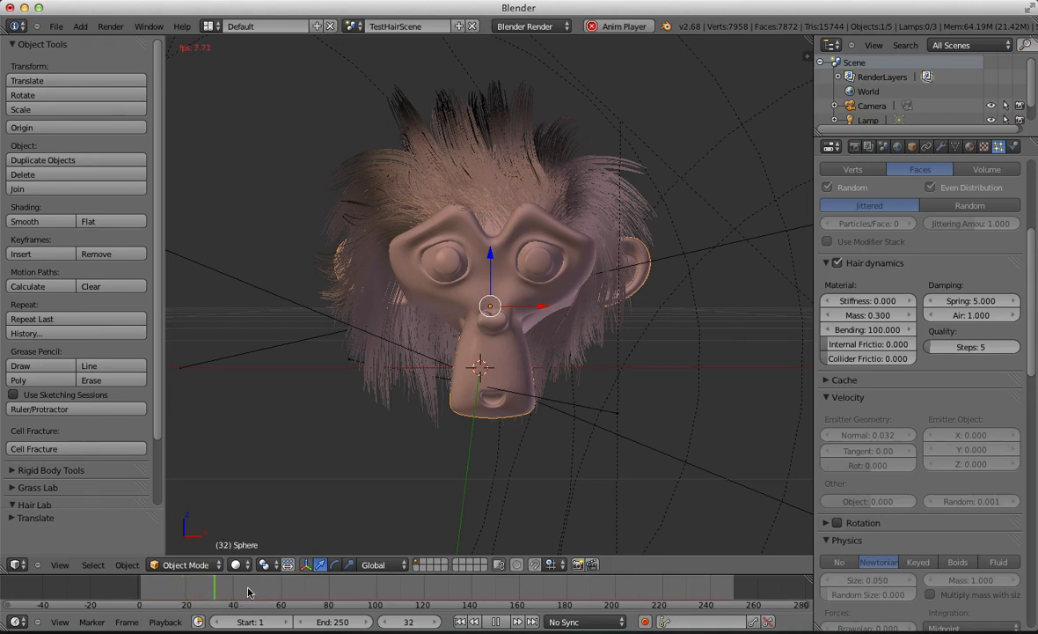
pyautogui.click(144, 604)
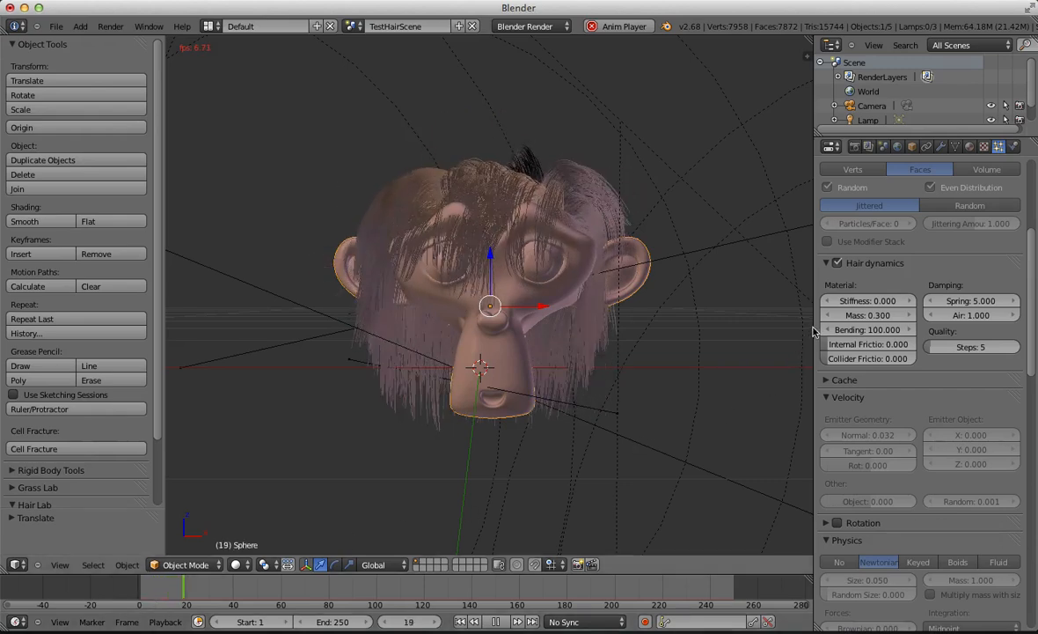
pyautogui.hotkey('alt', 'a')
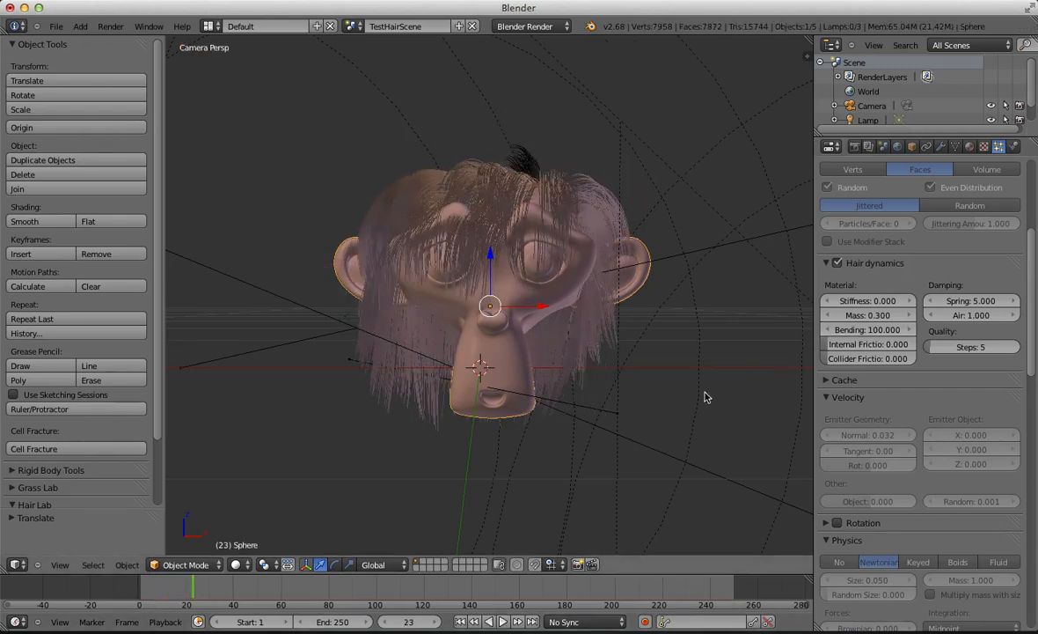
# Step: Set the hair dynamics Bending to 200 and replay the simulation from the start to check the hair's fall
pyautogui.click(871, 329)
pyautogui.write('200')
pyautogui.press('Return')
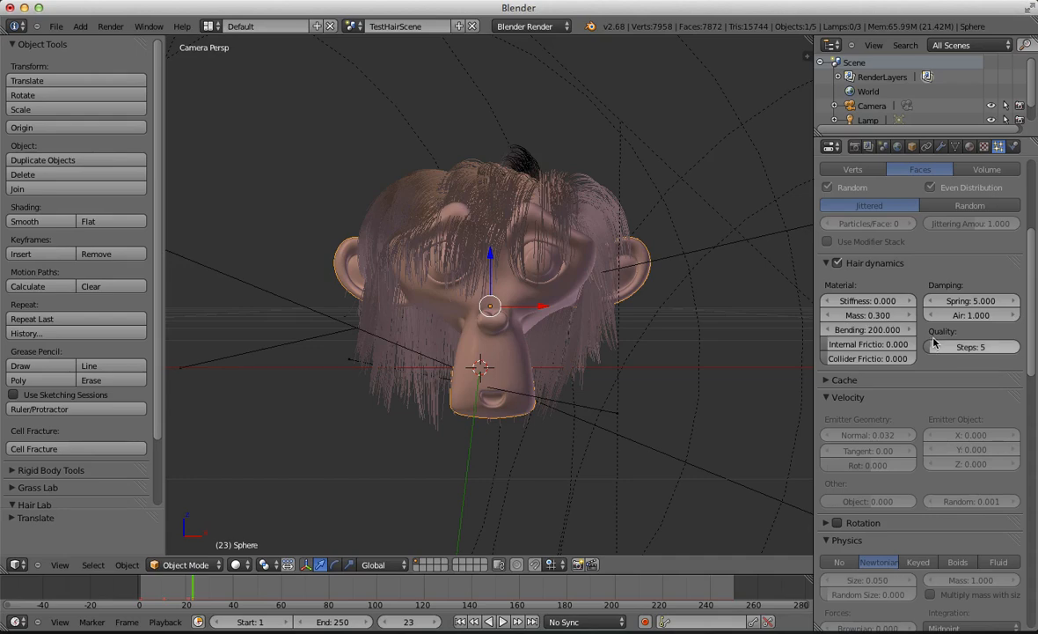
pyautogui.hotkey('alt', 'a')
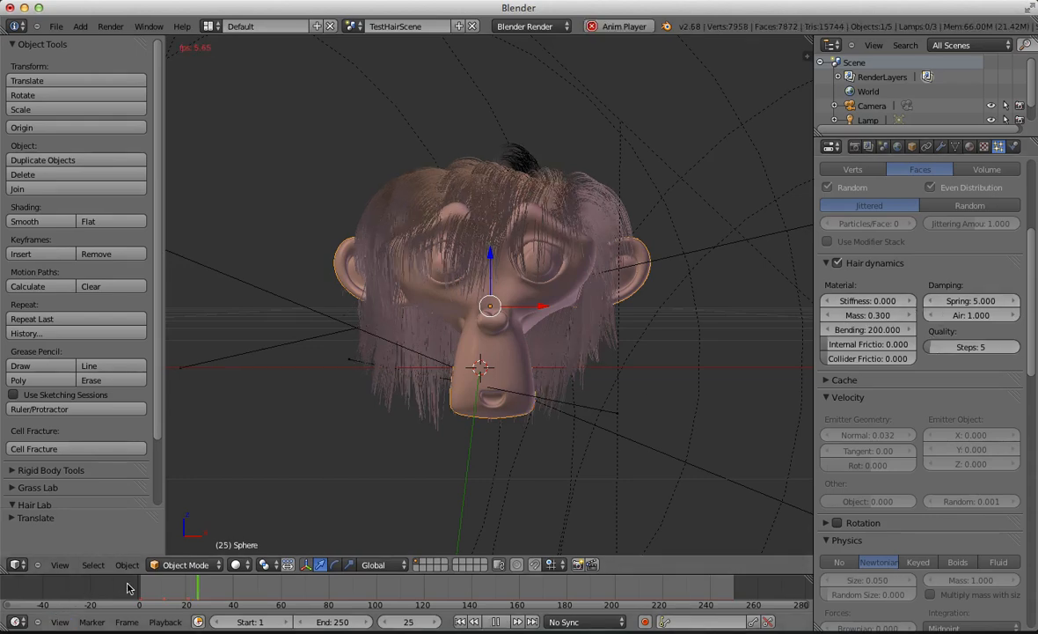
pyautogui.click(131, 586)
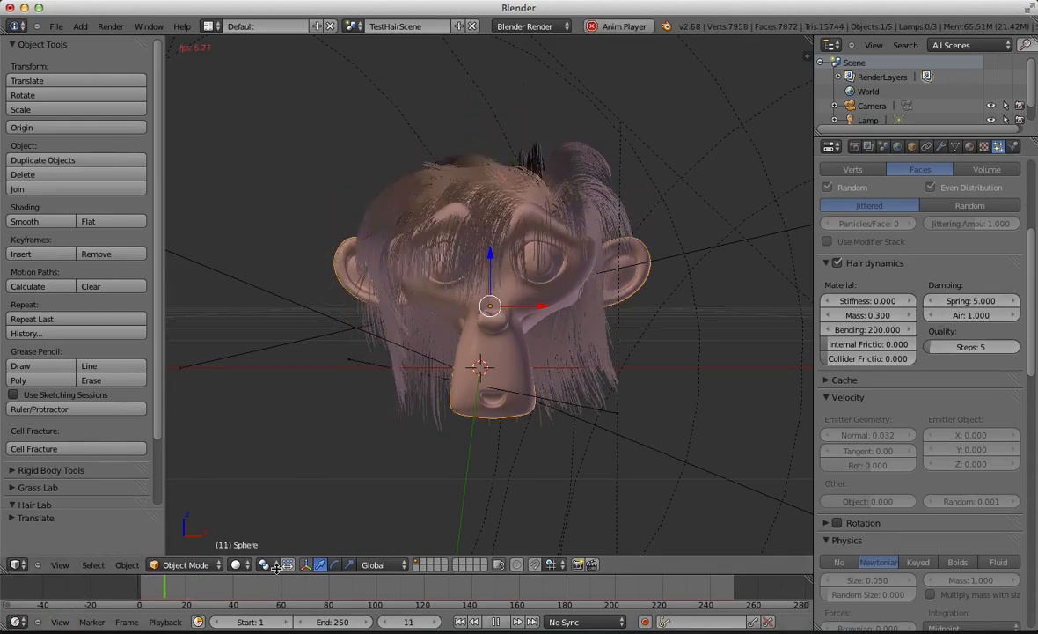
pyautogui.hotkey('alt', 'a')
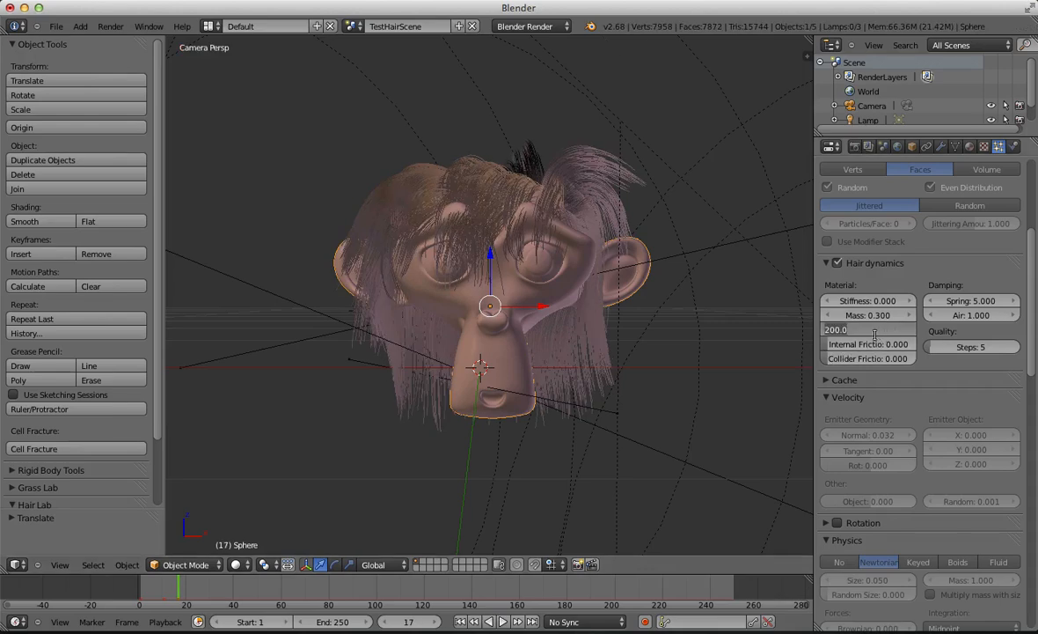
# Step: Set the hair dynamics Bending to 500 and replay the simulation from the start
pyautogui.click(875, 335)
pyautogui.write('500')
pyautogui.press('Return')
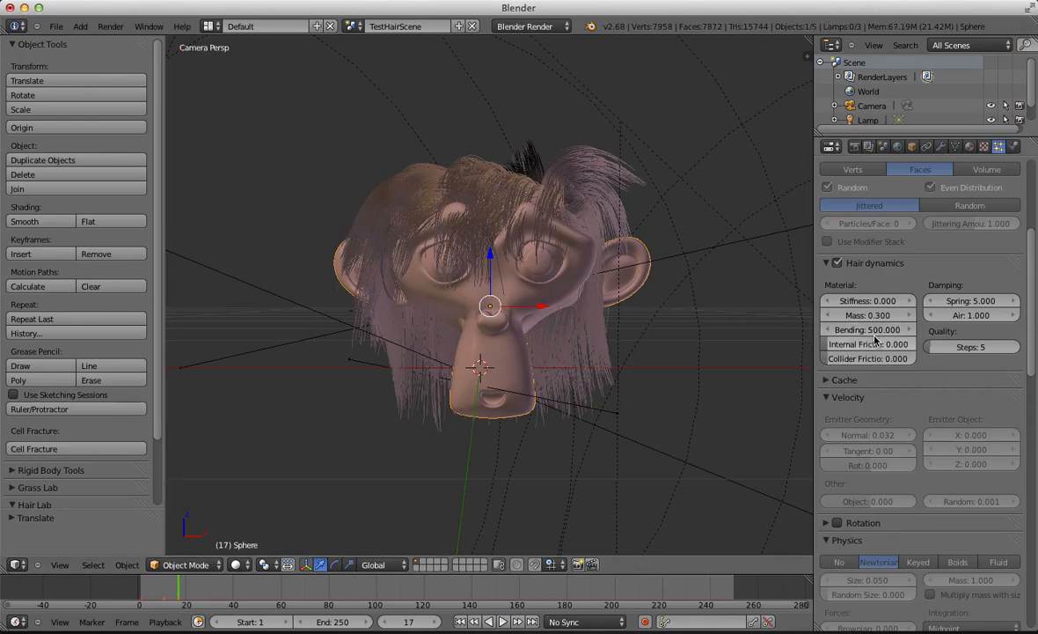
pyautogui.hotkey('alt', 'a')
pyautogui.click(132, 595)
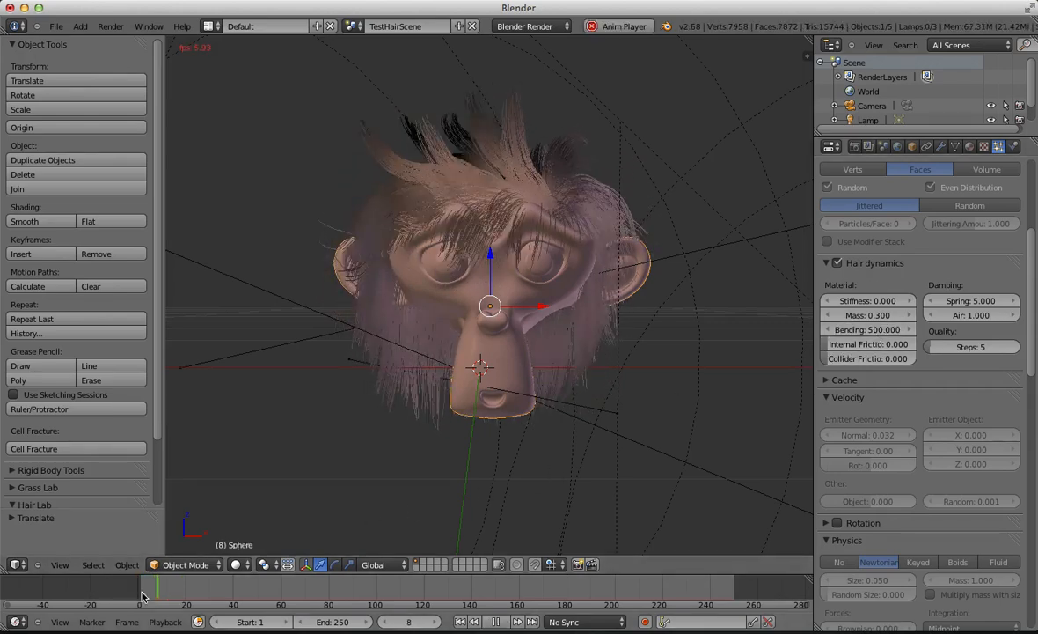
pyautogui.hotkey('alt', 'a')
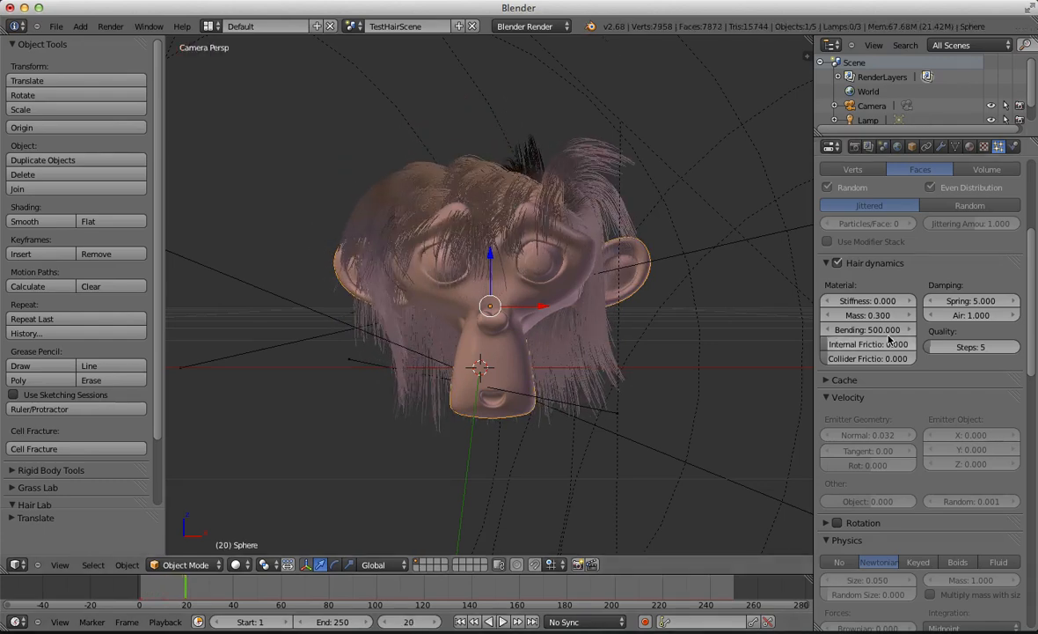
# Step: Set the hair dynamics Bending to 5000 and replay the simulation from the start of the timeline
pyautogui.click(880, 330)
pyautogui.write('5000')
pyautogui.press('Return')
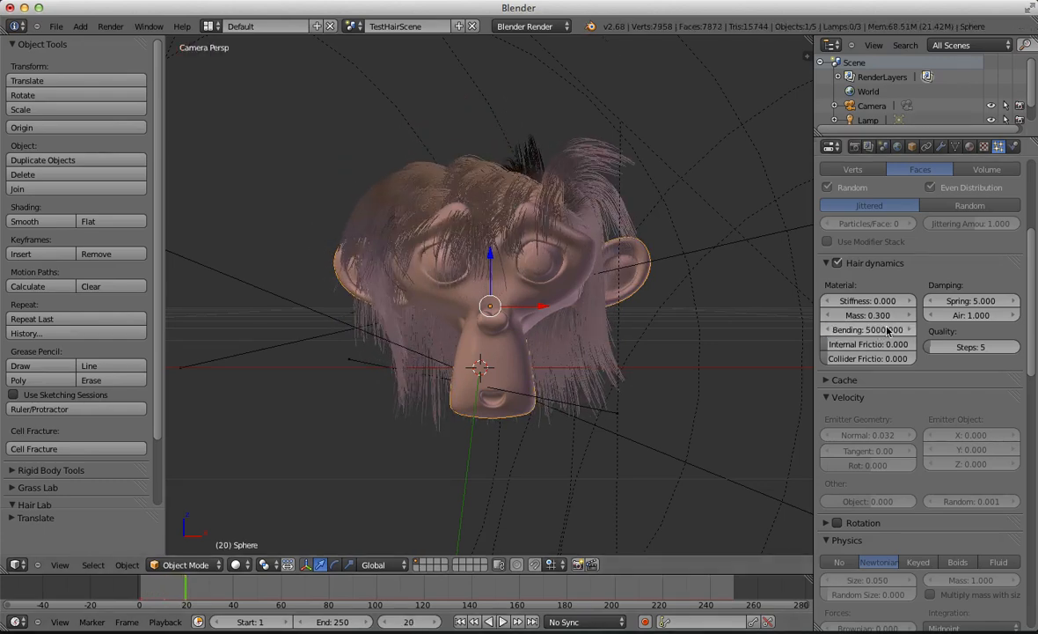
pyautogui.hotkey('alt', 'a')
pyautogui.click(119, 589)
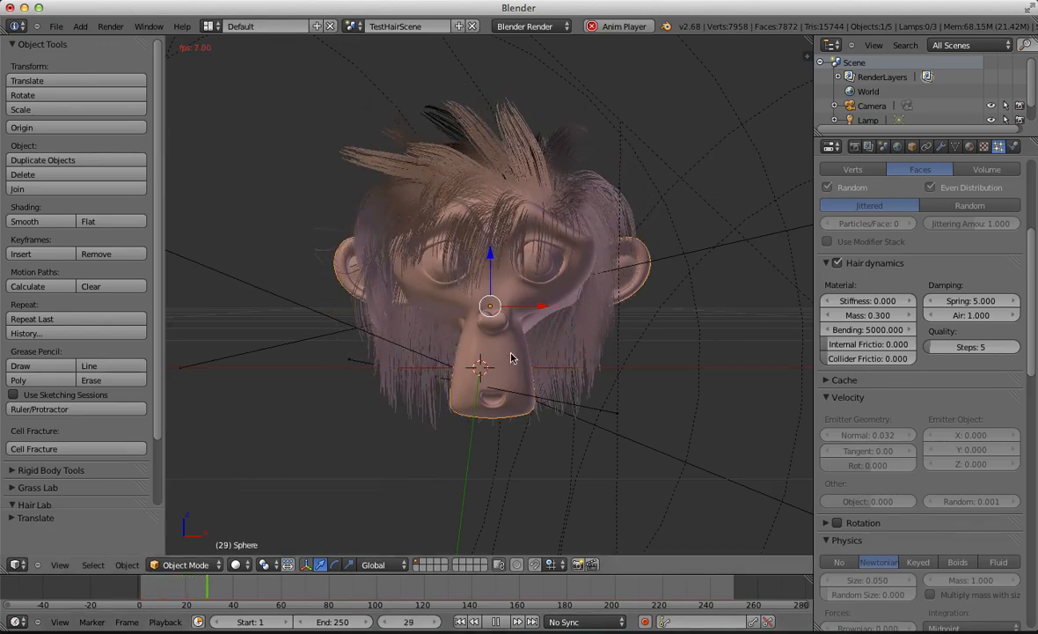
pyautogui.hotkey('alt', 'a')
# Step: Set the hair dynamics Stiffness to 20 and test it by replaying the simulation from the start
pyautogui.click(865, 301)
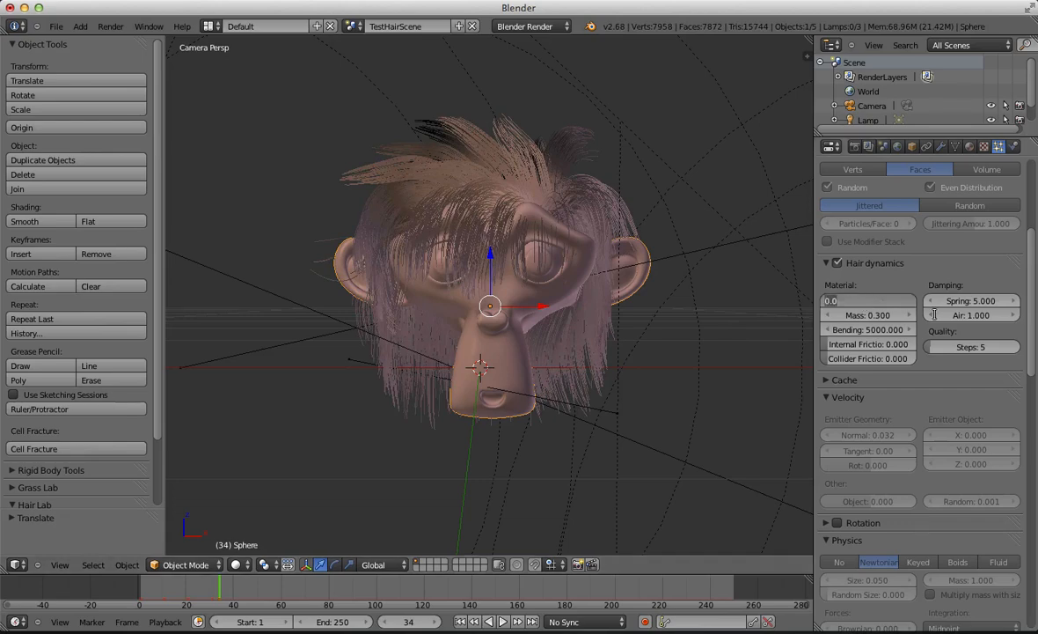
pyautogui.write('20')
pyautogui.press('Return')
pyautogui.hotkey('alt', 'a')
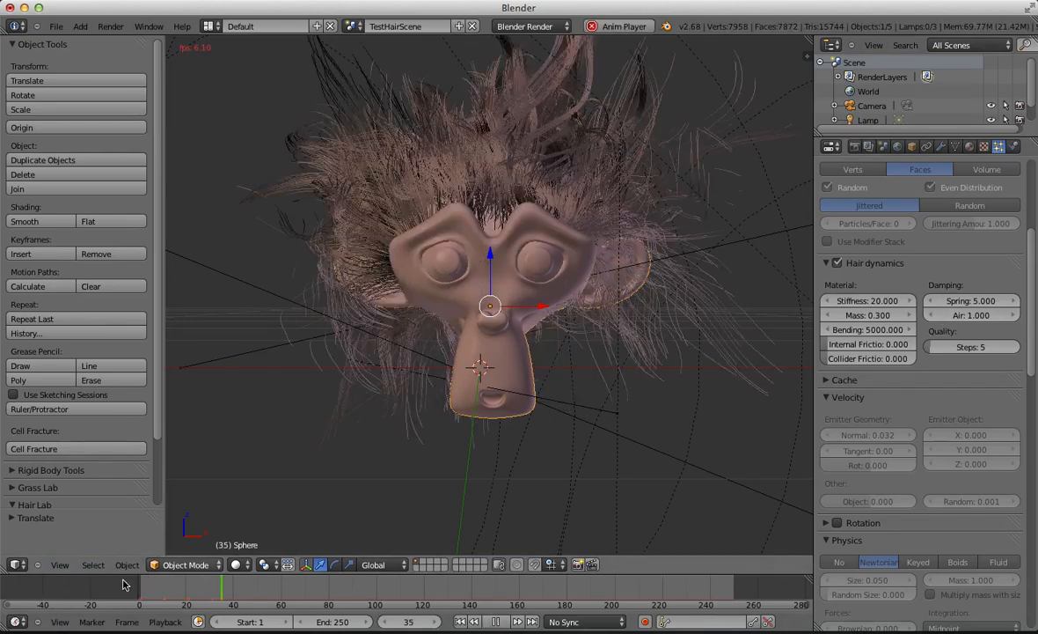
pyautogui.hotkey('shift', 'Left')
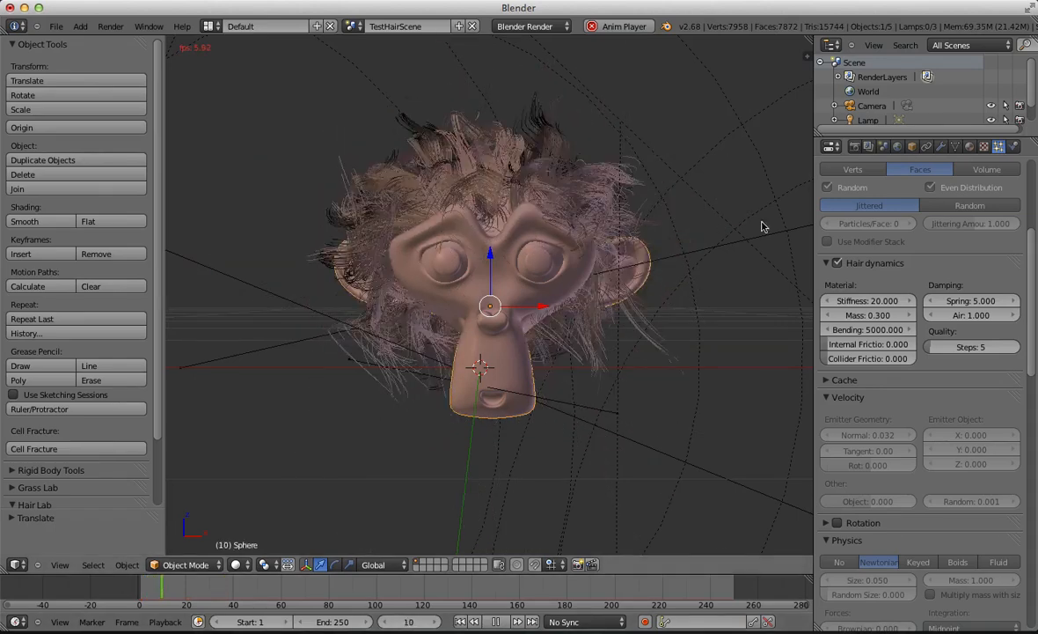
pyautogui.hotkey('alt', 'a')
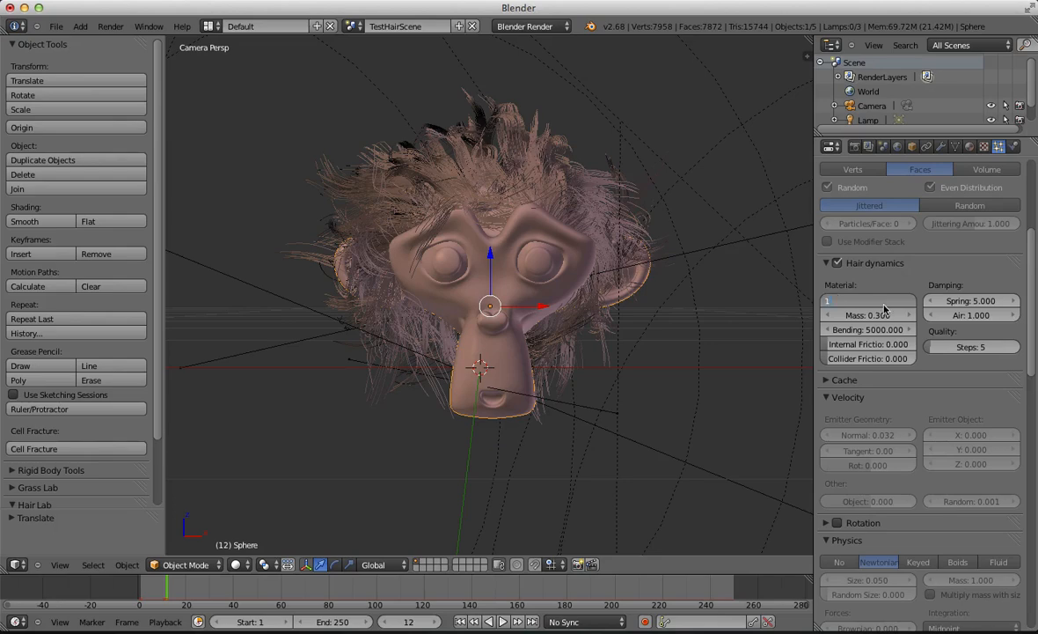
# Step: Set the hair dynamics Stiffness to 1 and replay the simulation from the start to check the hair's motion
pyautogui.press('Return')
pyautogui.hotkey('shift', 'Left')
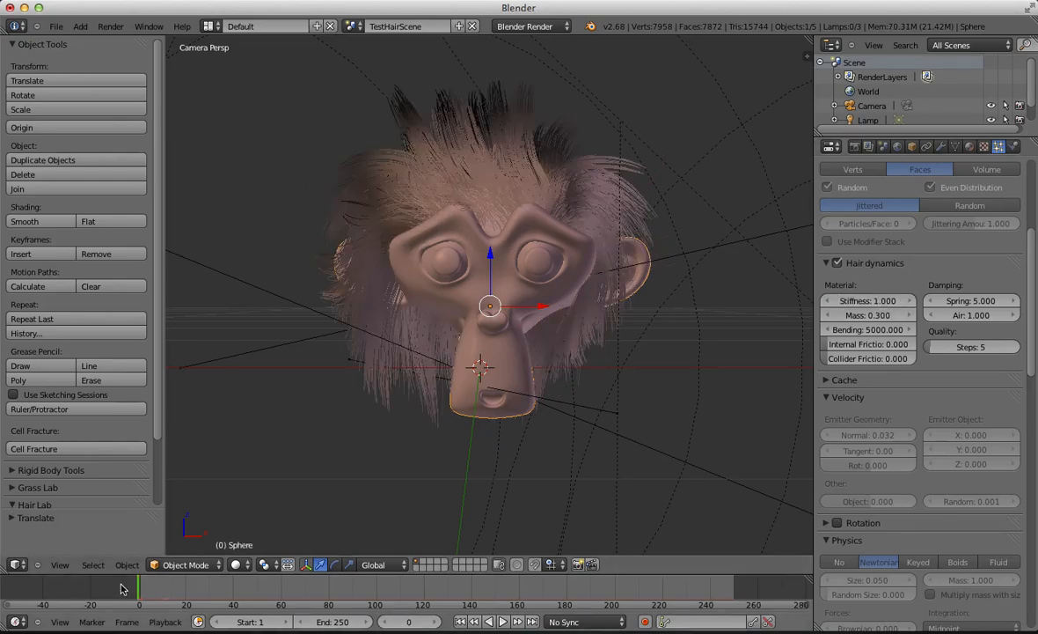
pyautogui.hotkey('alt', 'a')
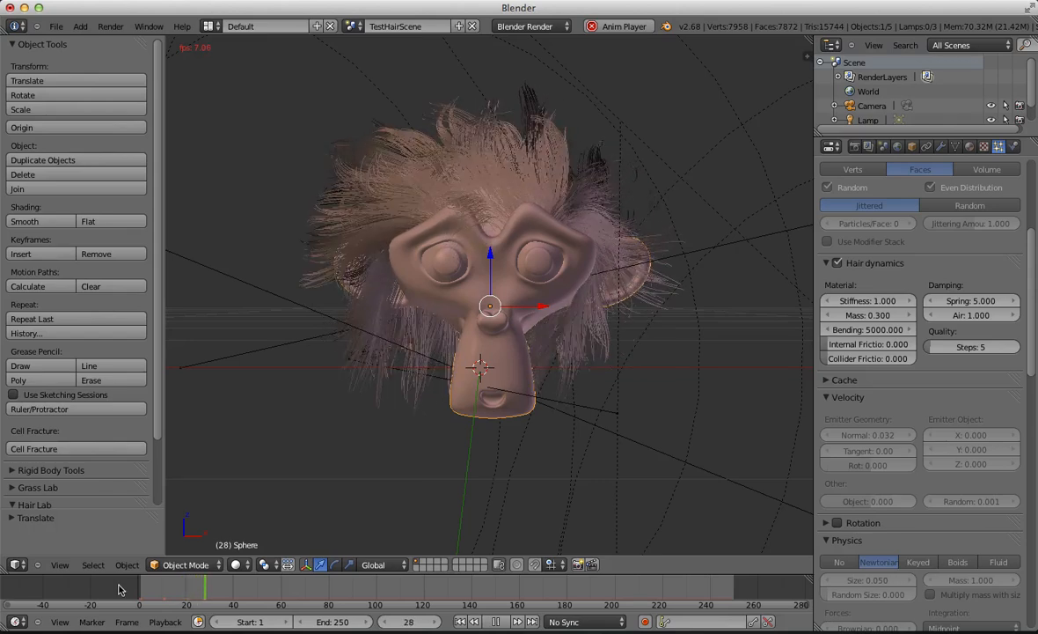
pyautogui.hotkey('alt', 'a')
pyautogui.hotkey('shift', 'Left')
pyautogui.hotkey('alt', 'a')
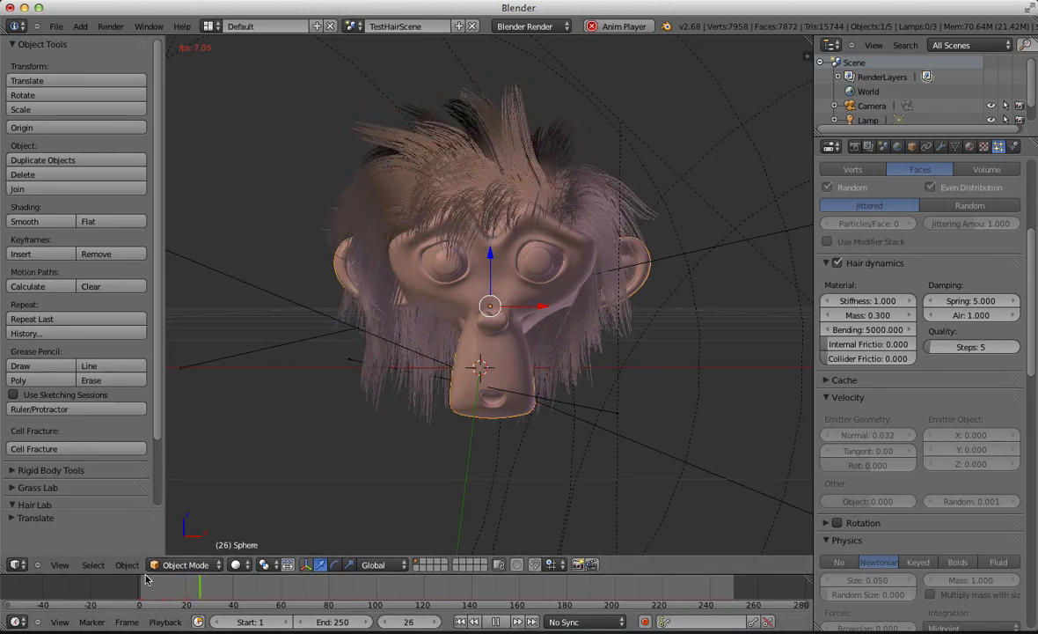
pyautogui.hotkey('alt', 'a')
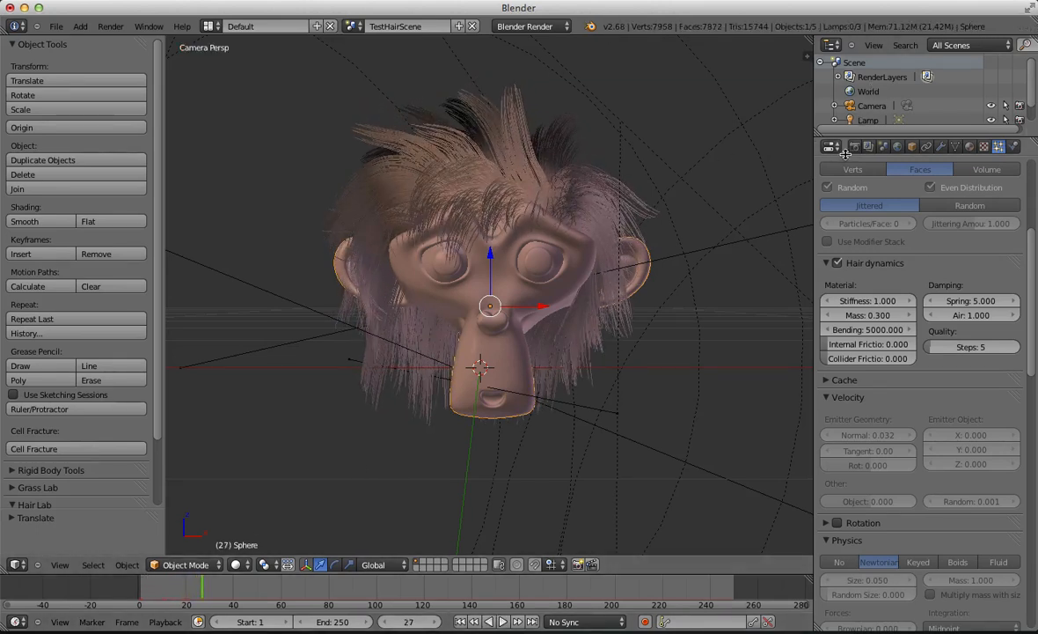
# Step: Move the monkey around during playback to test how the hair reacts, and undo the move
pyautogui.hotkey('alt', 'a')
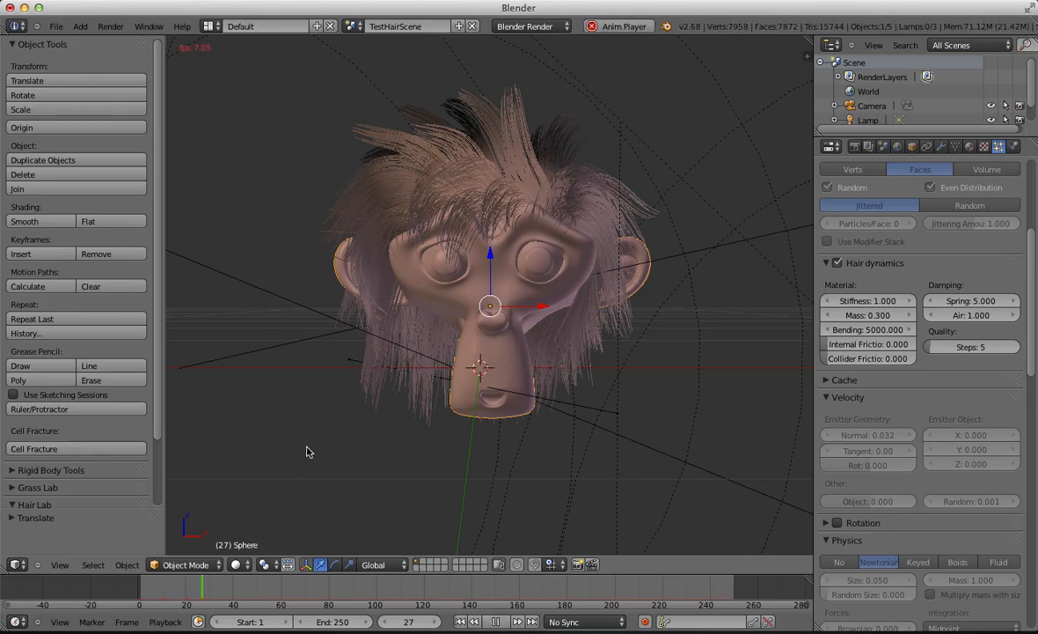
pyautogui.press('g')
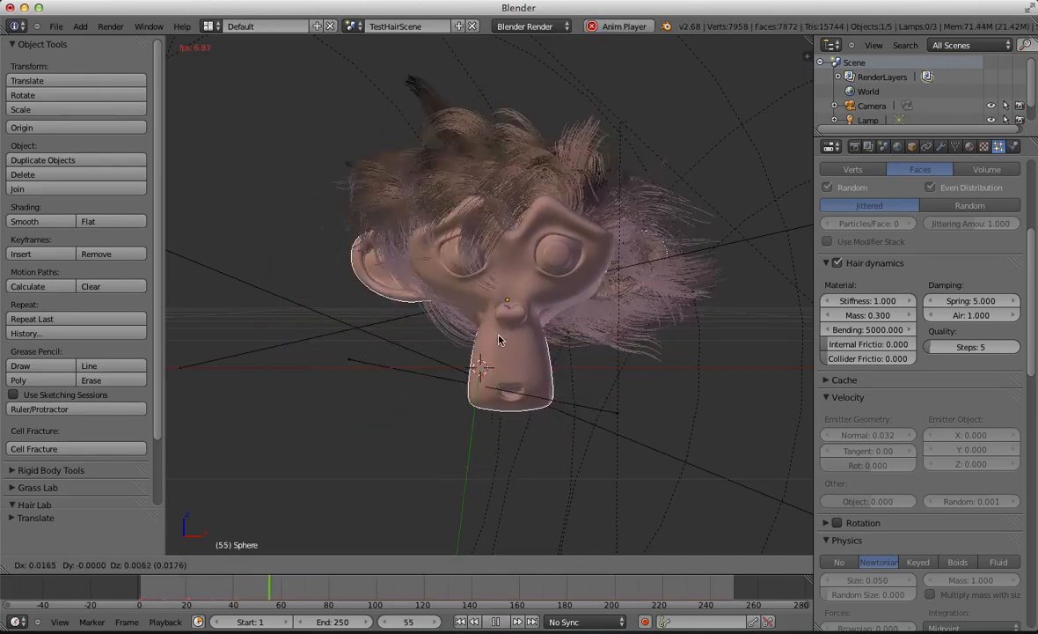
pyautogui.click(442, 346)
pyautogui.hotkey('ctrl', 'z')
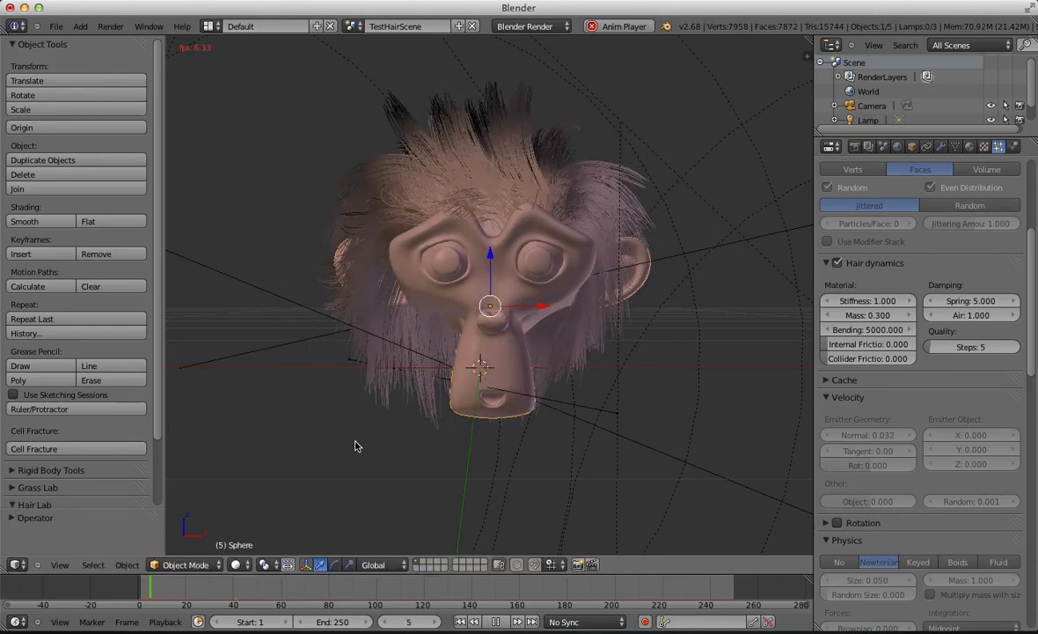
# Step: Examine the simulated hair from other angles and distances during playback, and return to the camera view
pyautogui.scroll(-8, 582, 254)
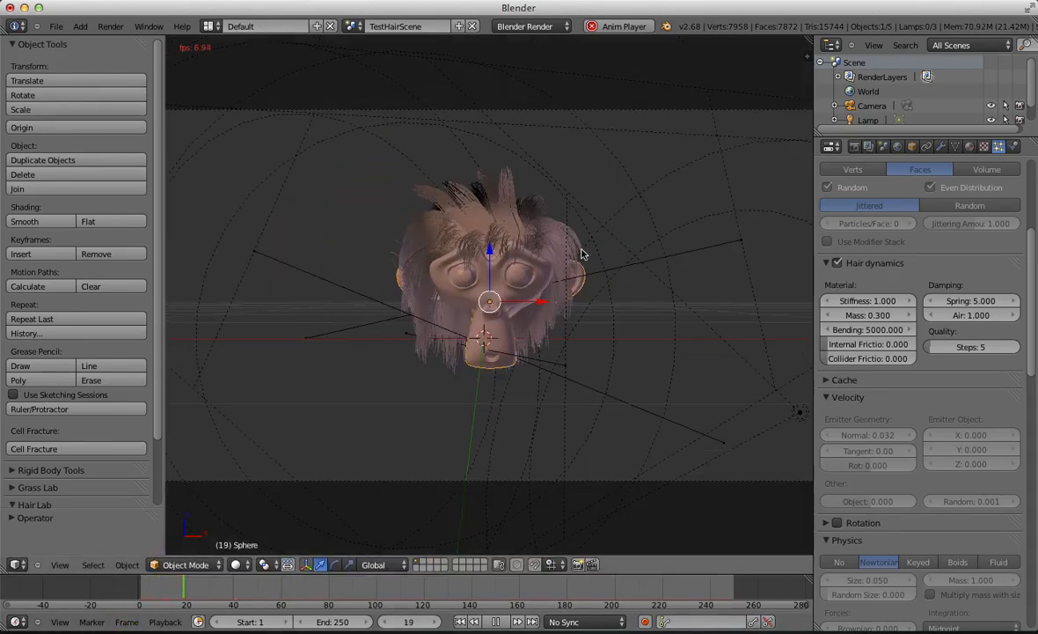
pyautogui.moveTo(582, 254); pyautogui.dragTo(526, 278, button='middle')
pyautogui.scroll(7, 526, 278)
pyautogui.moveTo(415, 341); pyautogui.dragTo(549, 332, button='middle')
pyautogui.scroll(5, 598, 333)
pyautogui.scroll(-8, 549, 332)
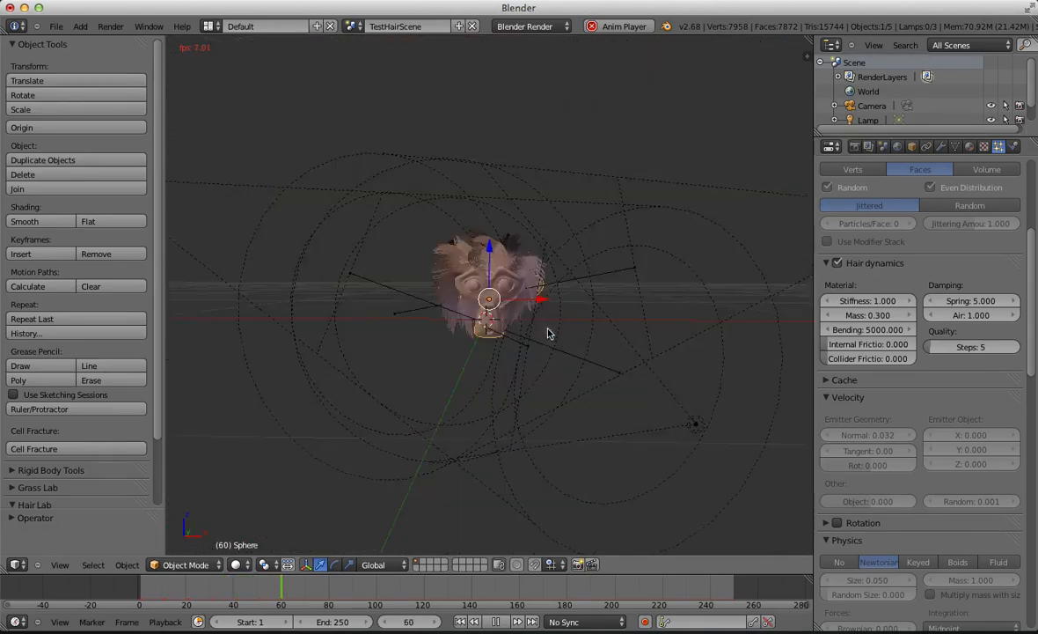
pyautogui.press('KP_0')
# Step: Render the current frame of the hair simulation and inspect the monkey's hair in the image
pyautogui.click(854, 146)
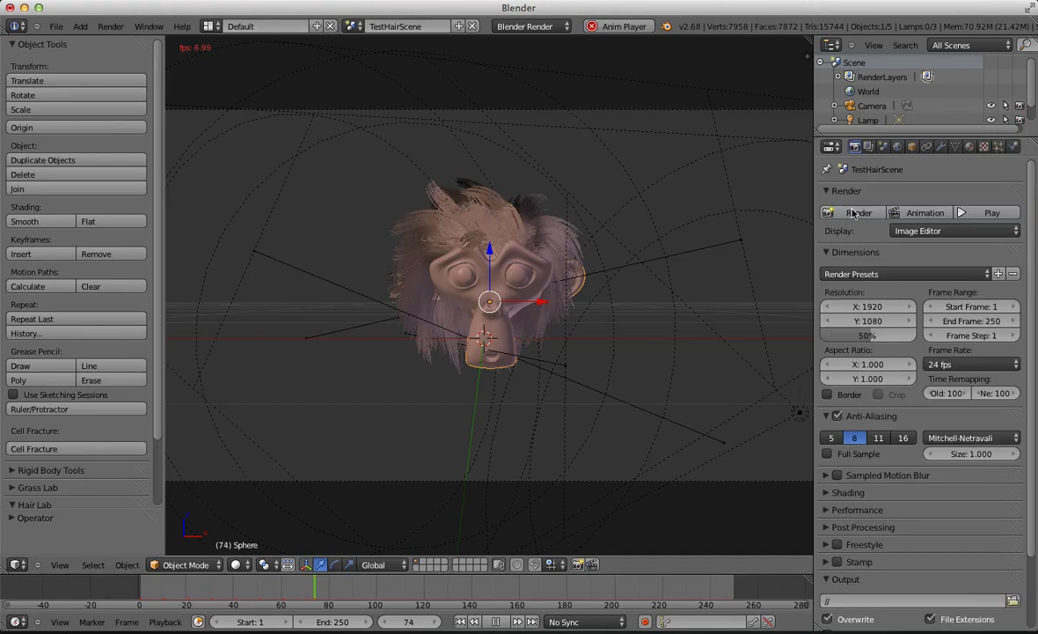
pyautogui.press('F12')
pyautogui.scroll(3, 519, 319)
pyautogui.scroll(-2, 530, 293)
pyautogui.moveTo(581, 121); pyautogui.dragTo(552, 156, button='middle')
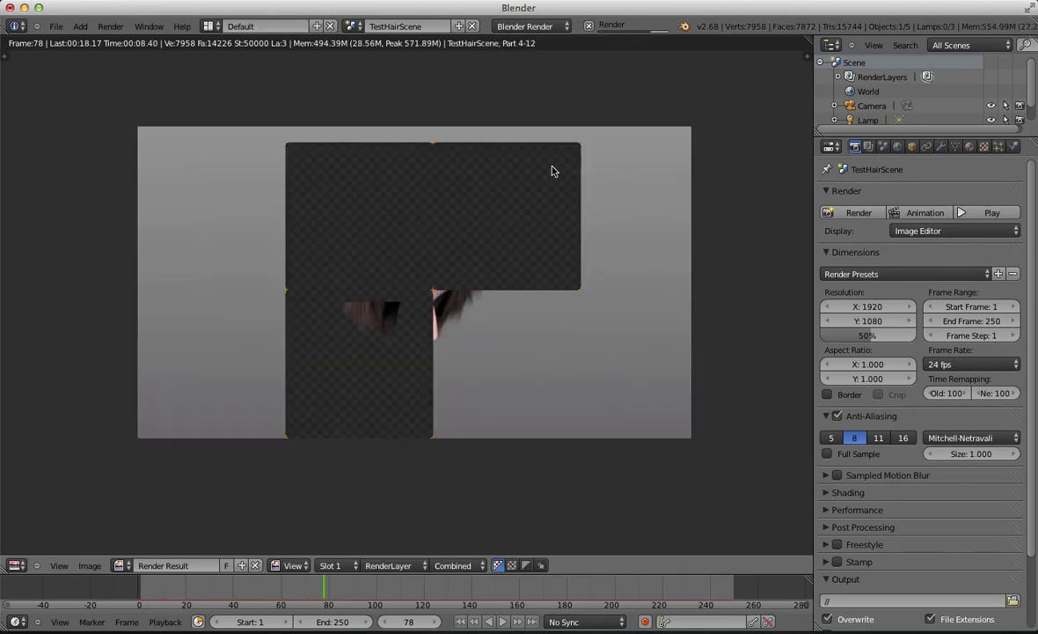
pyautogui.scroll(6, 552, 169)
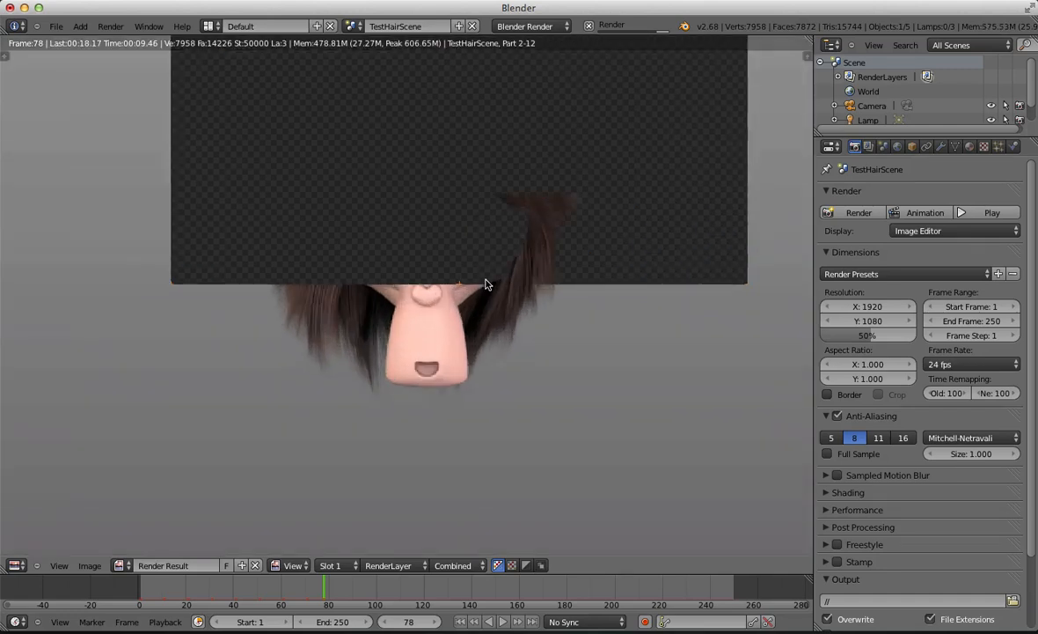
pyautogui.scroll(-3, 563, 185)
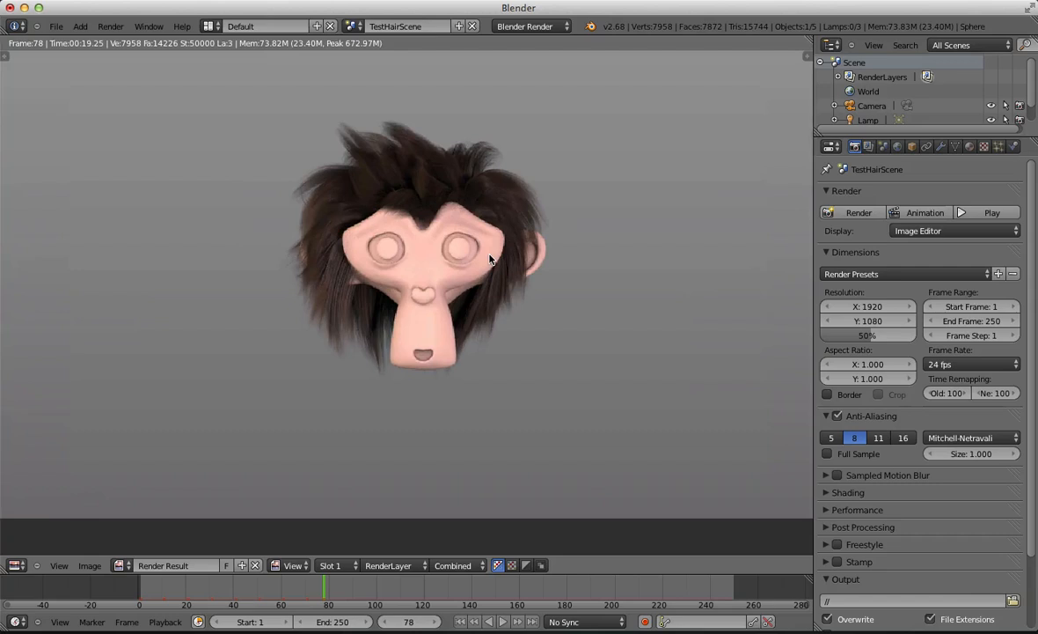
# Step: Check the monkey's hair in the finished render at different magnifications and close the render result
pyautogui.scroll(-1, 490, 256)
pyautogui.moveTo(490, 255); pyautogui.dragTo(488, 273, button='middle')
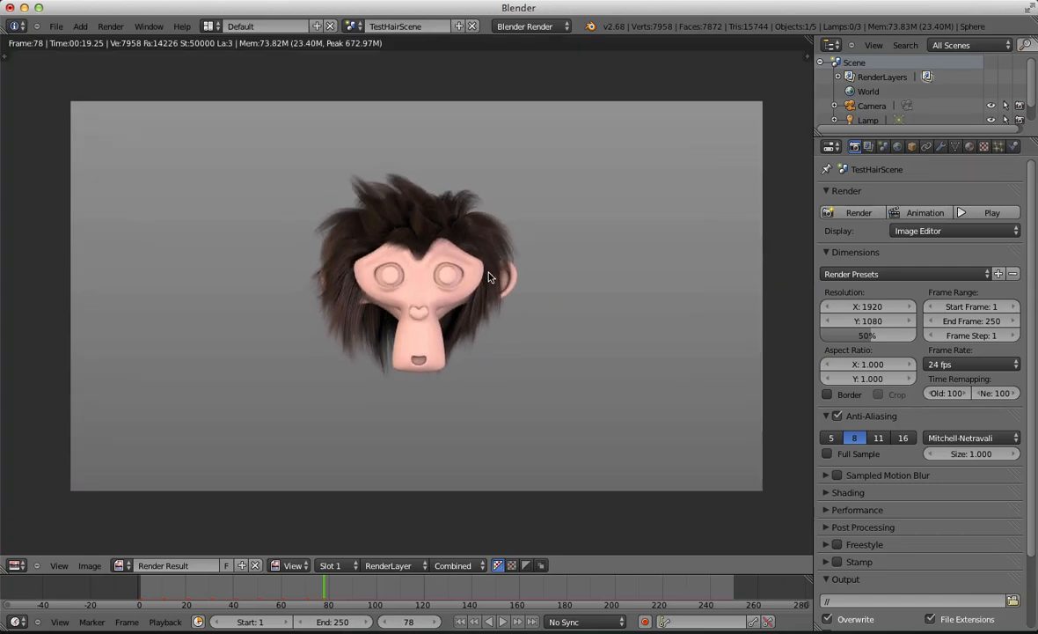
pyautogui.scroll(1, 489, 273)
pyautogui.press('Escape')
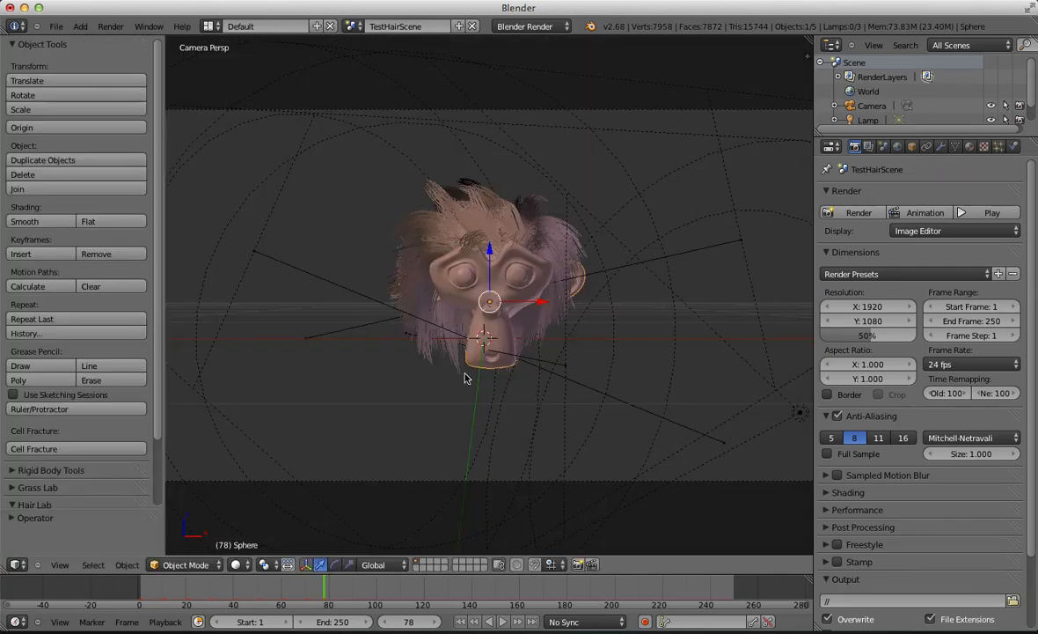
# Step: Try to move the camera along its local Z axis to reframe the monkey
pyautogui.rightClick(518, 482)
pyautogui.scroll(-2, 652, 458)
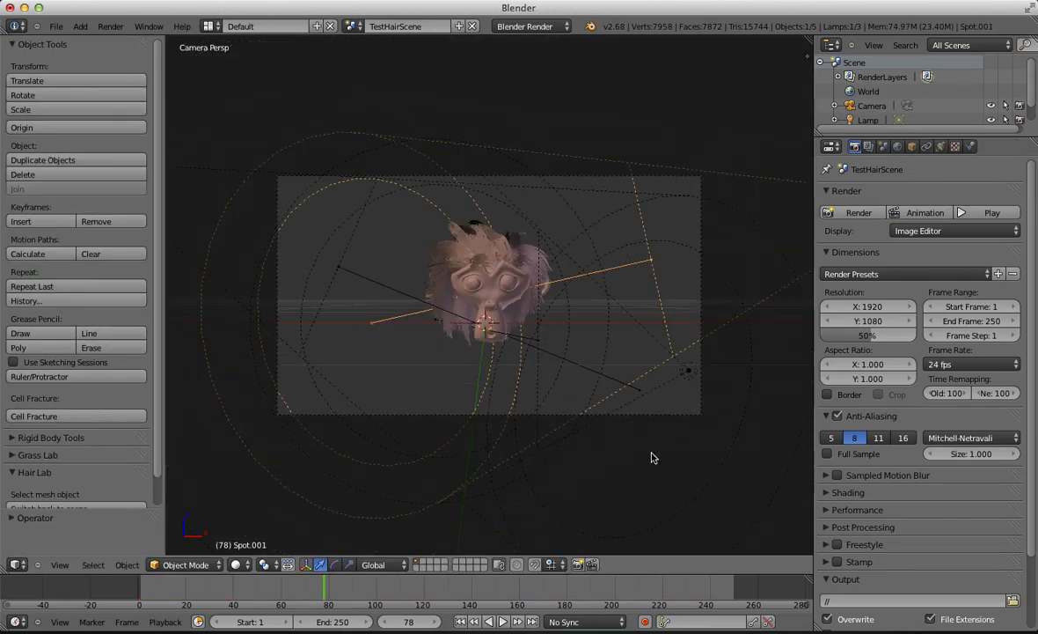
pyautogui.rightClick(698, 413)
pyautogui.press('g')
pyautogui.press('z')
pyautogui.press('z')
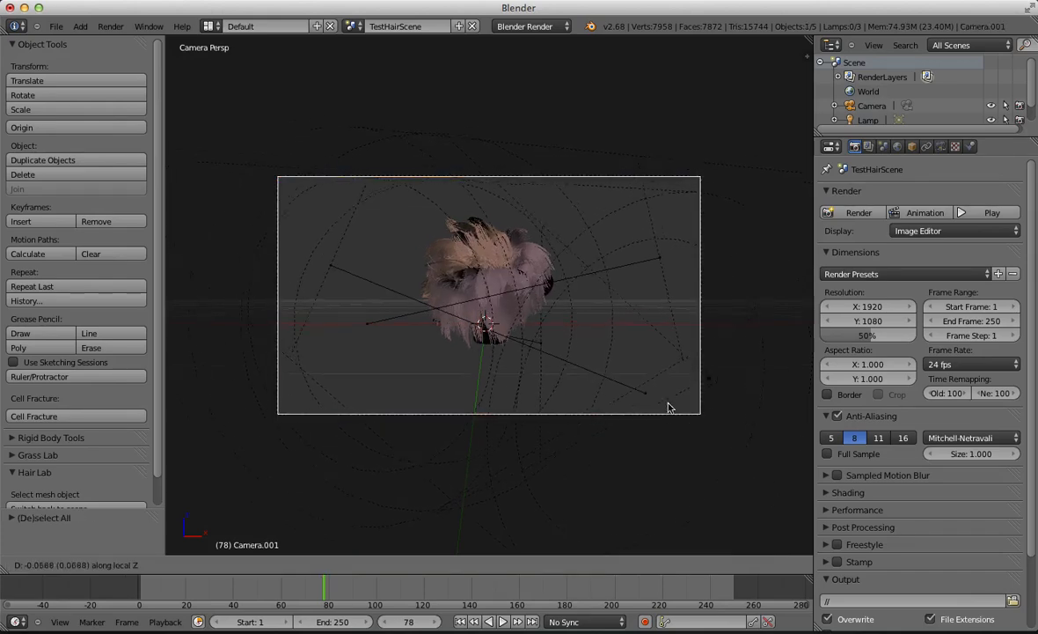
pyautogui.click(666, 384)
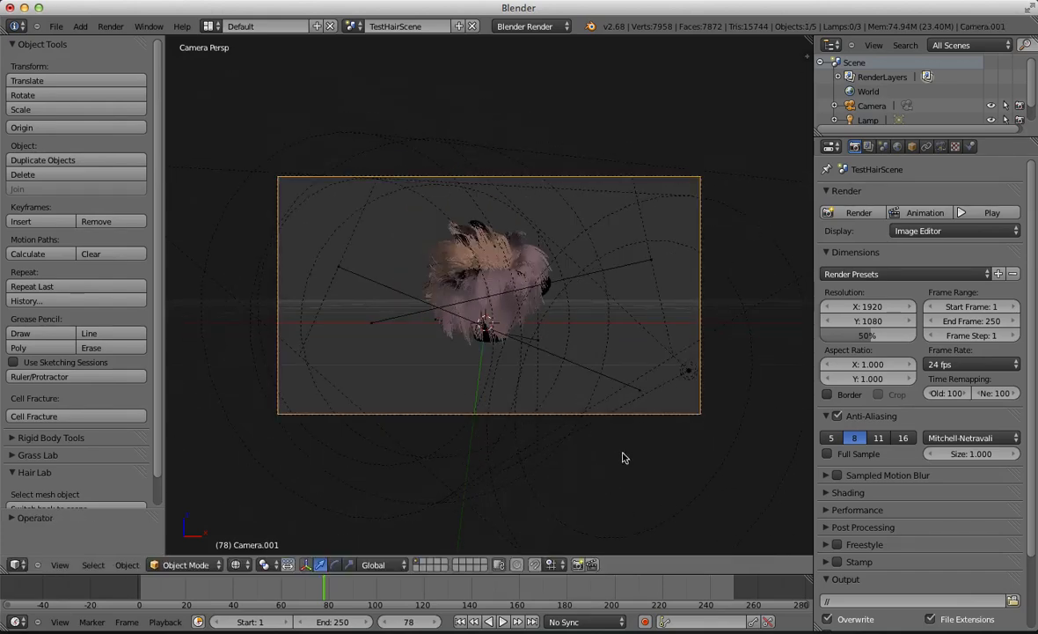
pyautogui.moveTo(656, 387); pyautogui.dragTo(494, 403, button='middle')
pyautogui.scroll(5, 494, 403)
pyautogui.moveTo(440, 349); pyautogui.dragTo(438, 344, button='right')
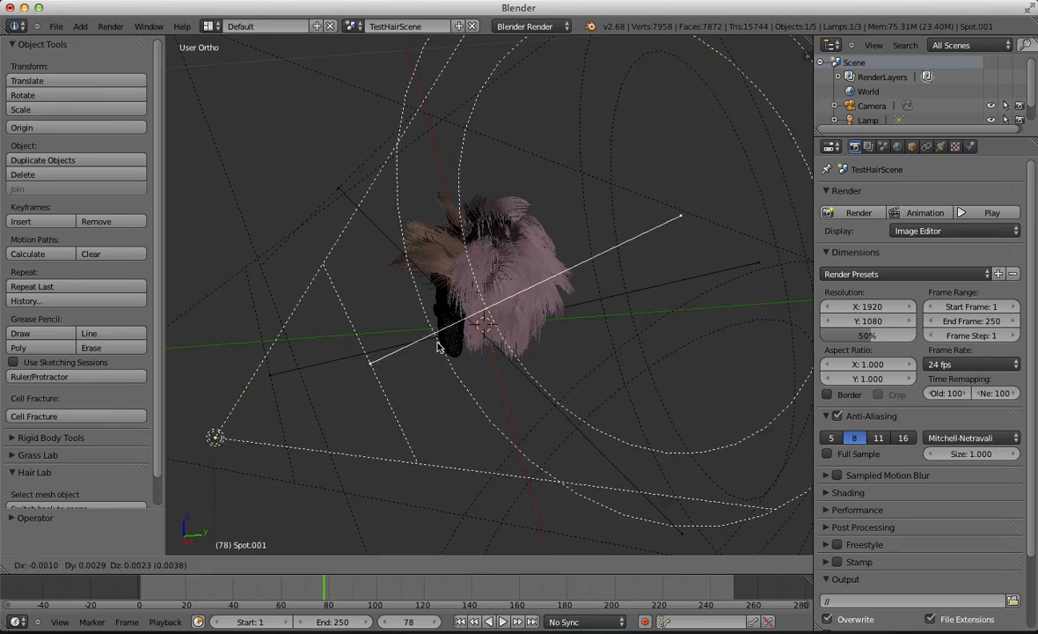
pyautogui.rightClick(438, 342)
pyautogui.rightClick(437, 345)
pyautogui.press('Tab')
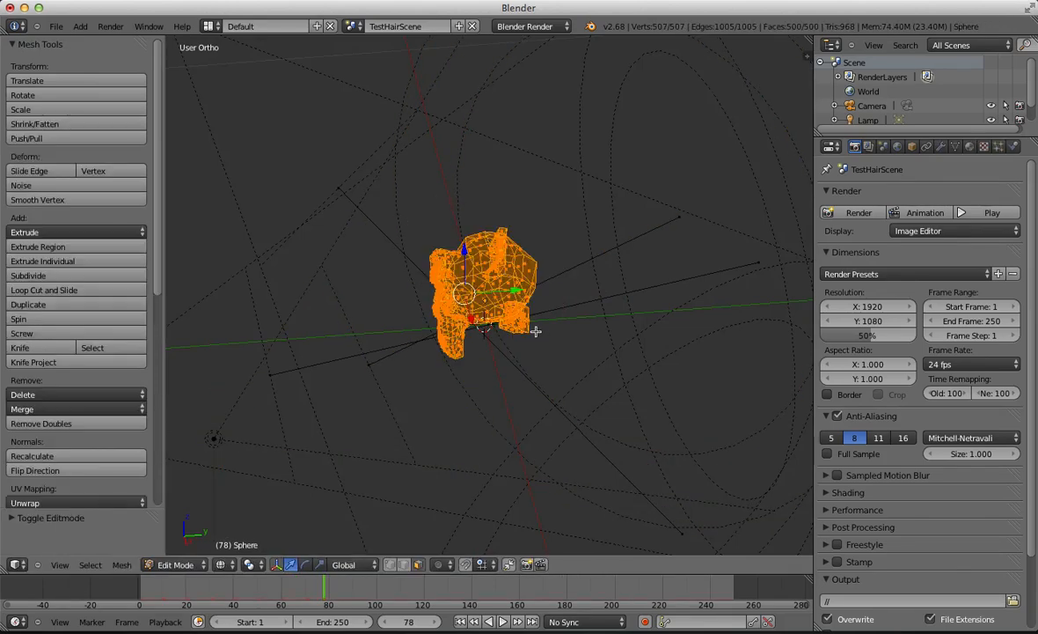
pyautogui.press('Tab')
# Step: Move the camera closer to the monkey and adjust its height so the whole head of hair fits the camera frame
pyautogui.moveTo(427, 383); pyautogui.dragTo(239, 383, button='middle')
pyautogui.rightClick(252, 404)
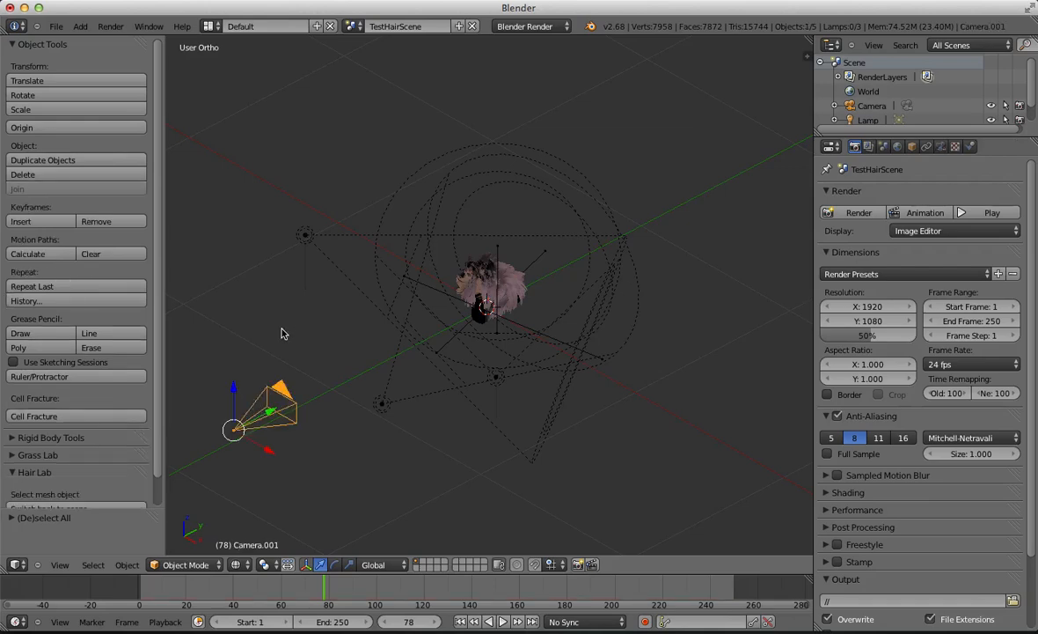
pyautogui.press('g')
pyautogui.click(376, 370)
pyautogui.press('ctrl+KP_0')
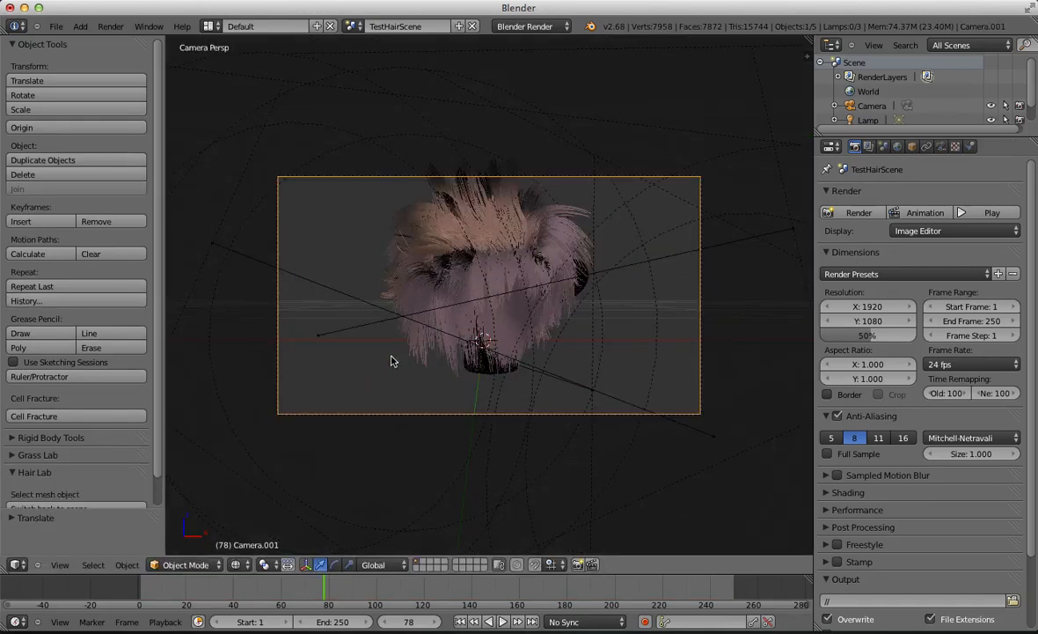
pyautogui.press('g')
pyautogui.click(498, 340)
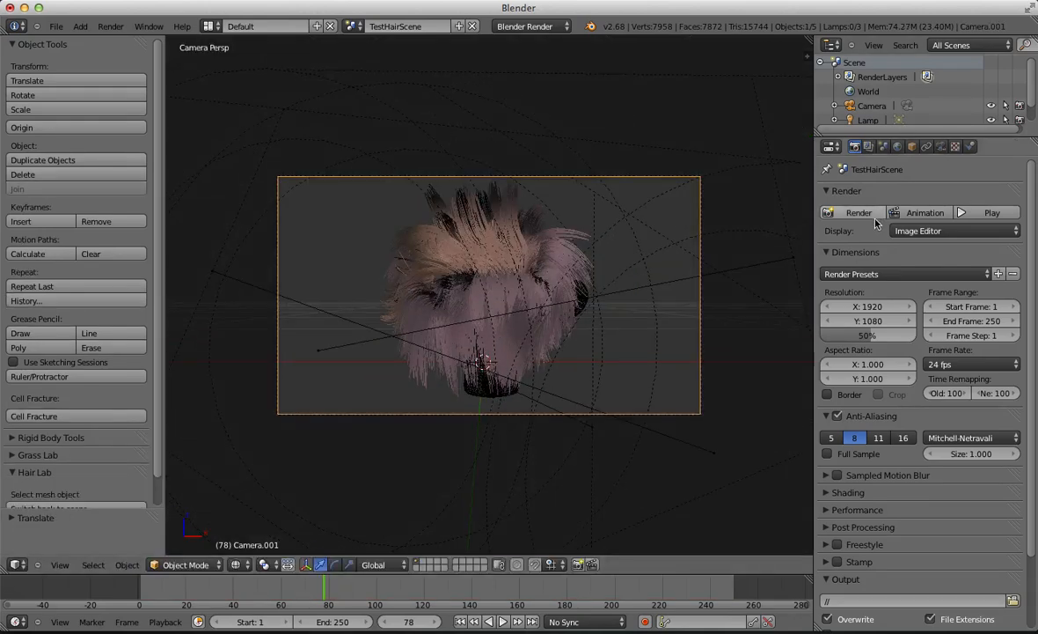
# Step: Set the render resolution scale to 100%, render the current frame and examine the hair as the image fills in
pyautogui.moveTo(872, 335); pyautogui.dragTo(934, 322)
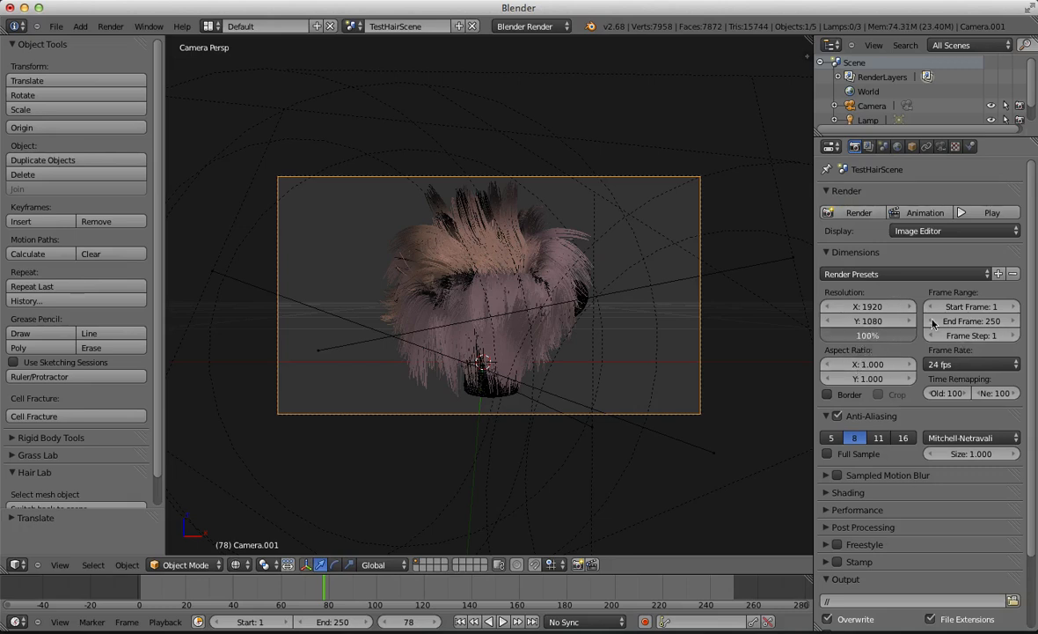
pyautogui.click(866, 212)
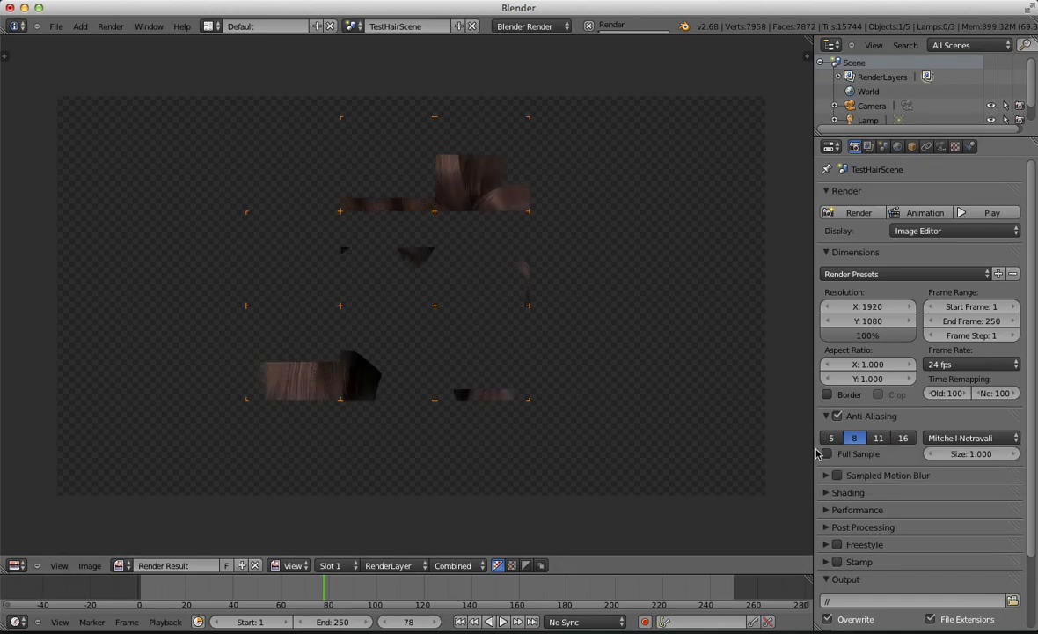
pyautogui.scroll(-1, 422, 370)
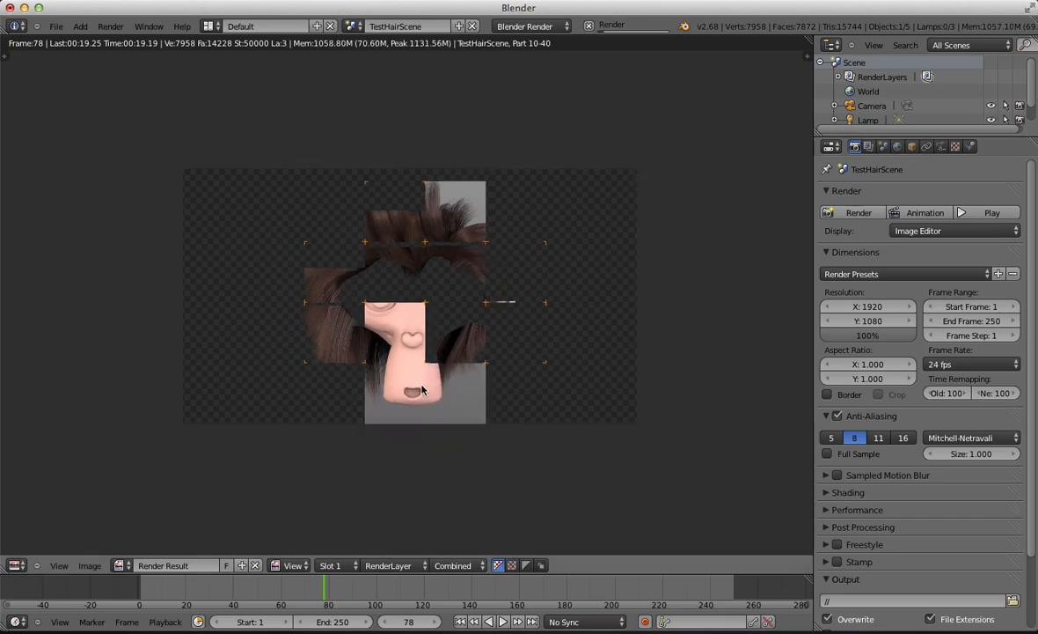
pyautogui.scroll(7, 484, 396)
pyautogui.scroll(-5, 426, 400)
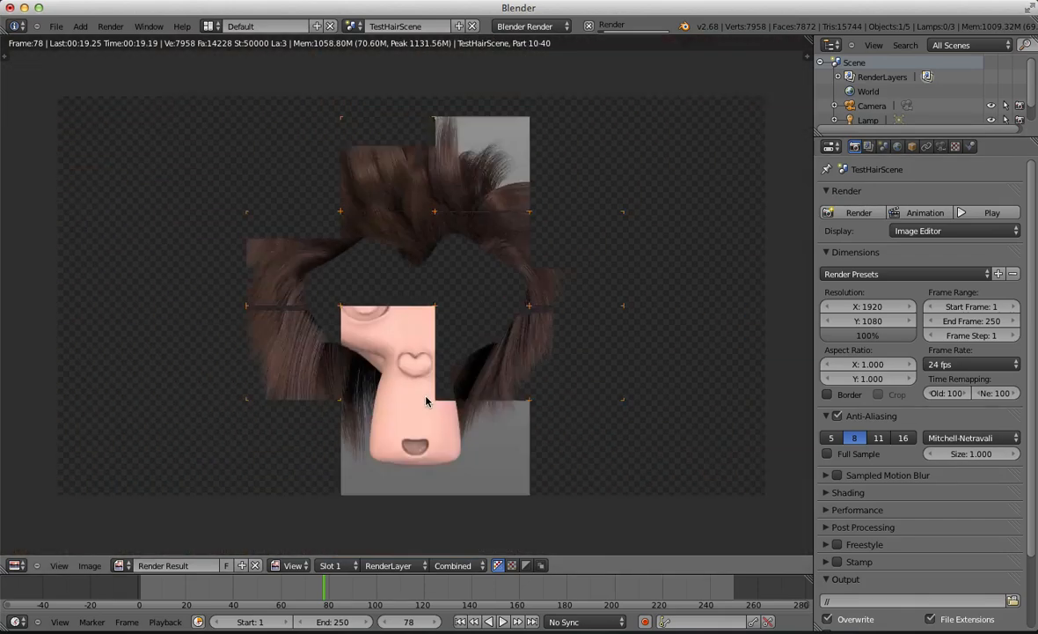
pyautogui.scroll(2, 425, 401)
pyautogui.scroll(-1, 431, 401)
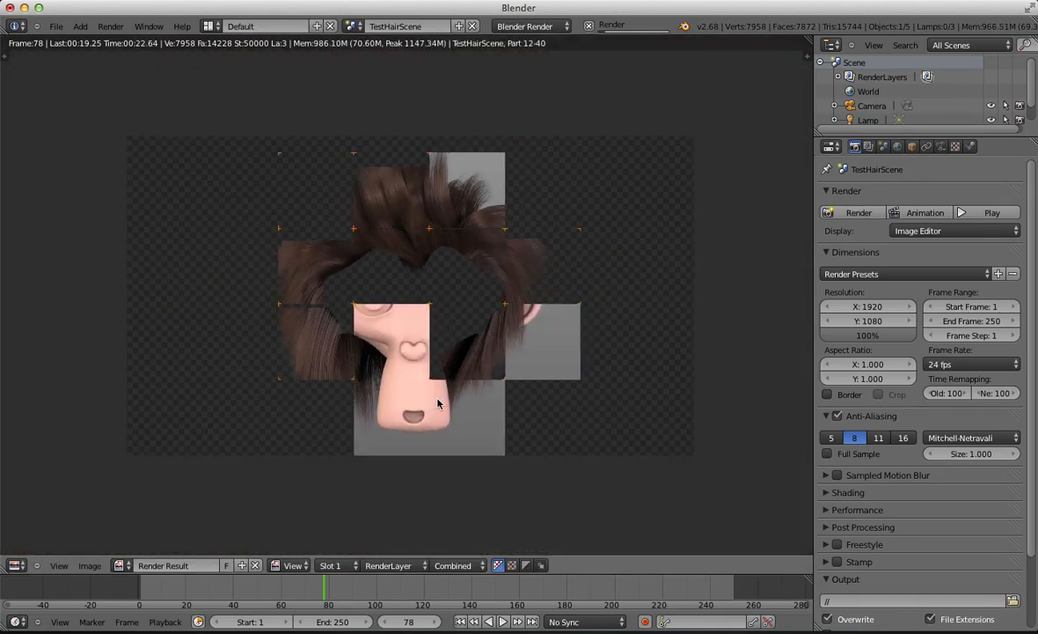